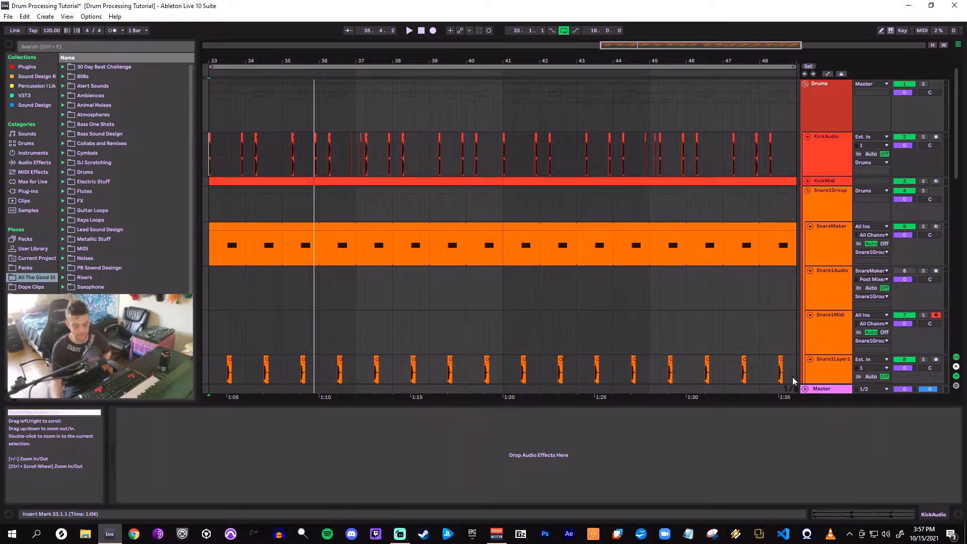
Inspect the device chains of the Master, Drums and KickAudio tracks, and play the drum arrangement from bar 33
click(840, 391)
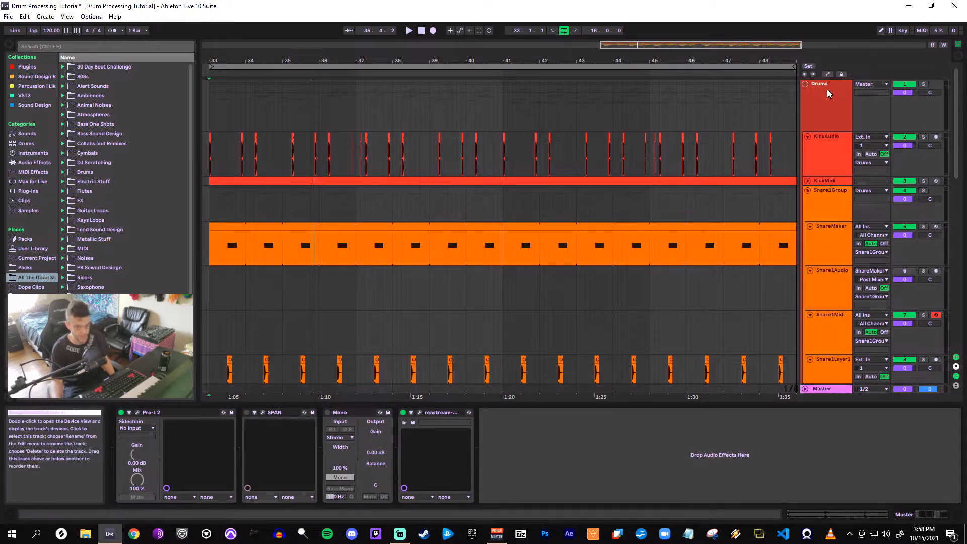
click(835, 105)
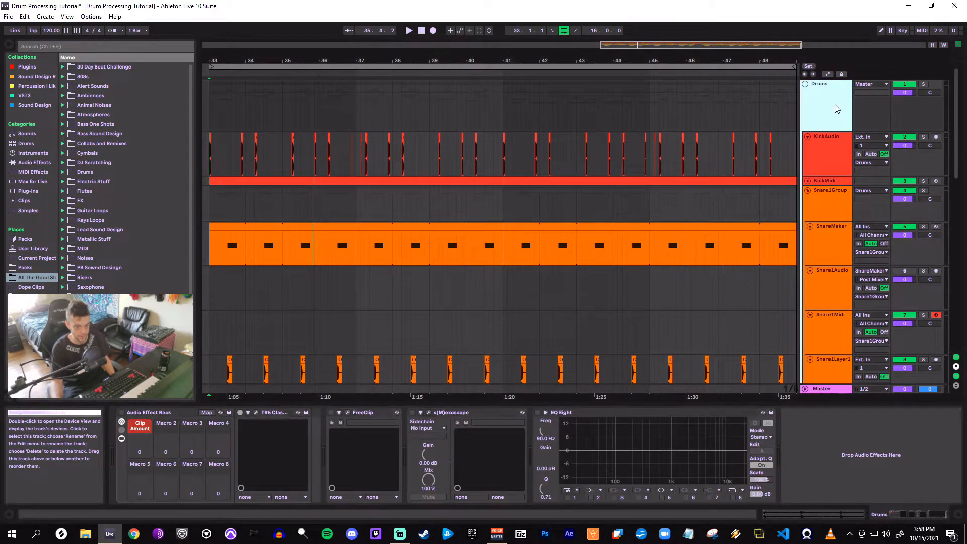
click(832, 150)
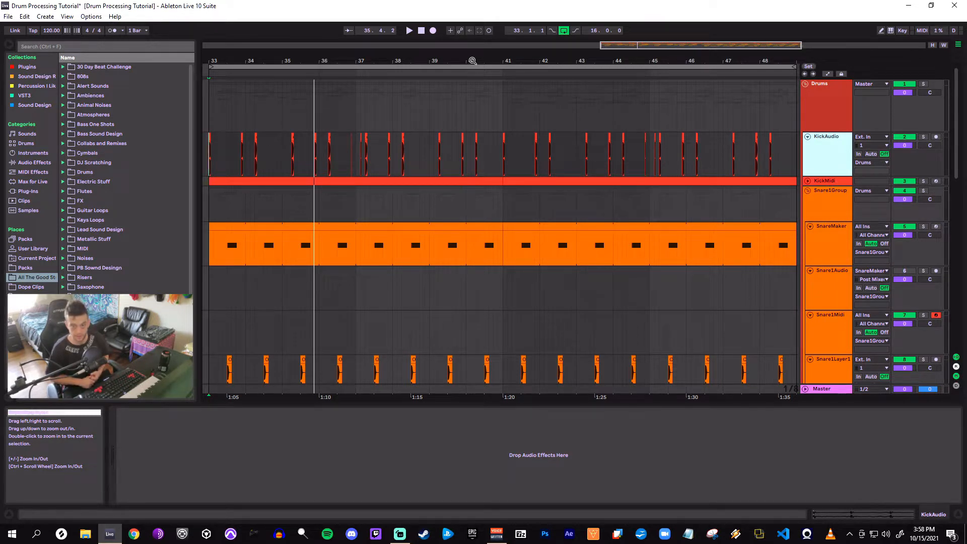
key(space)
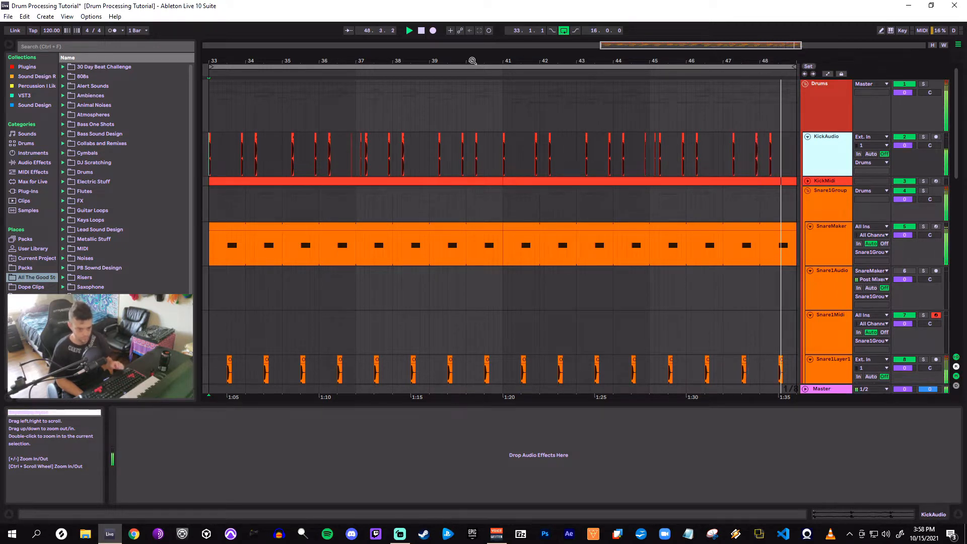
key(space)
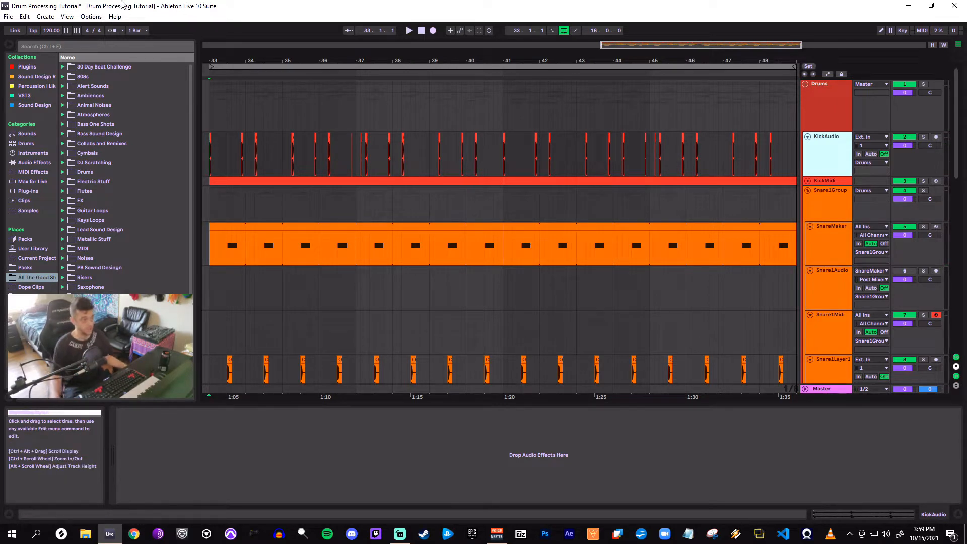
drag(218, 59, 468, 63)
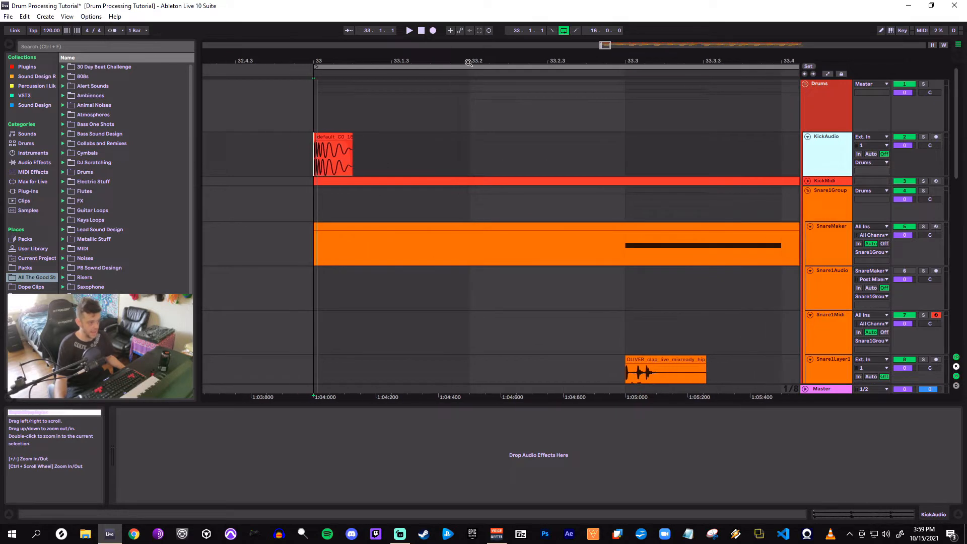
drag(343, 57, 428, 64)
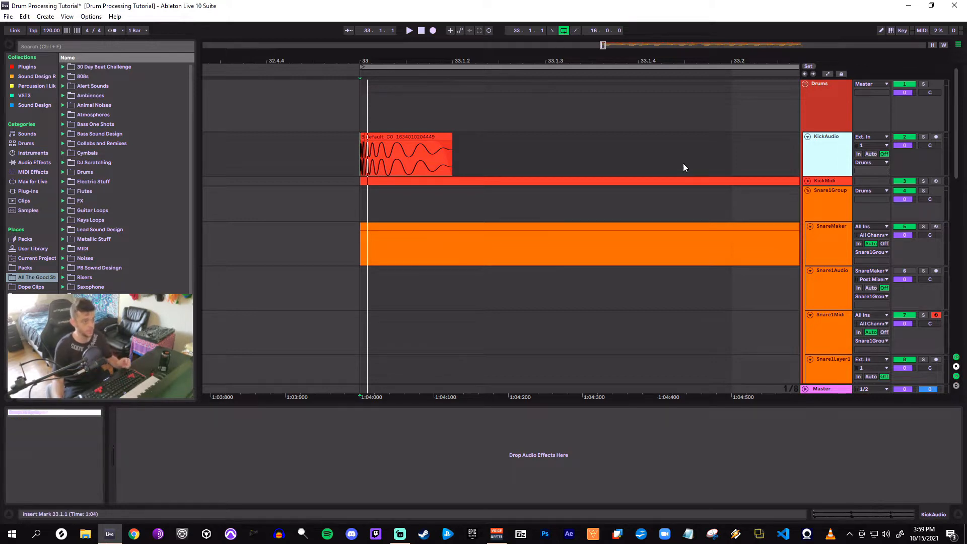
key(ctrl+t)
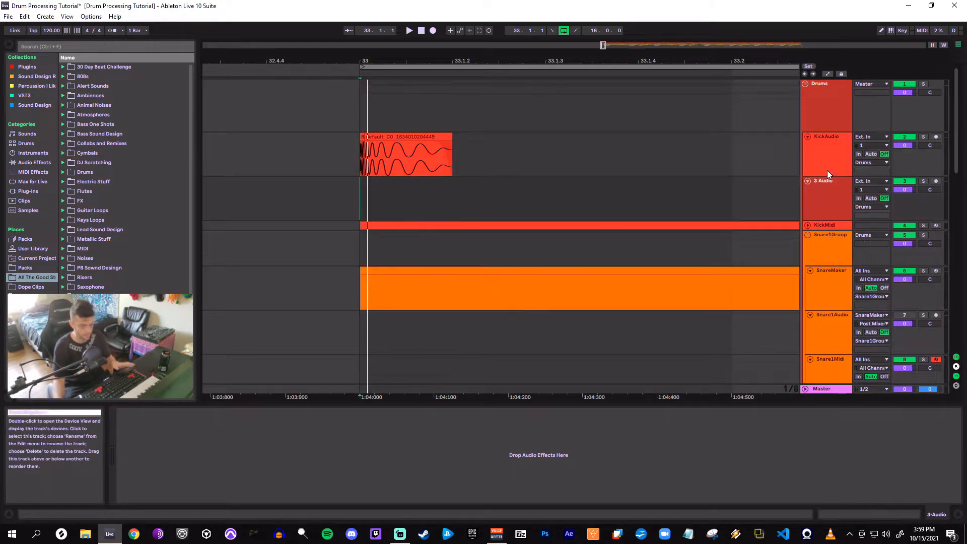
right_click(813, 193)
click(820, 321)
drag(364, 60, 370, 91)
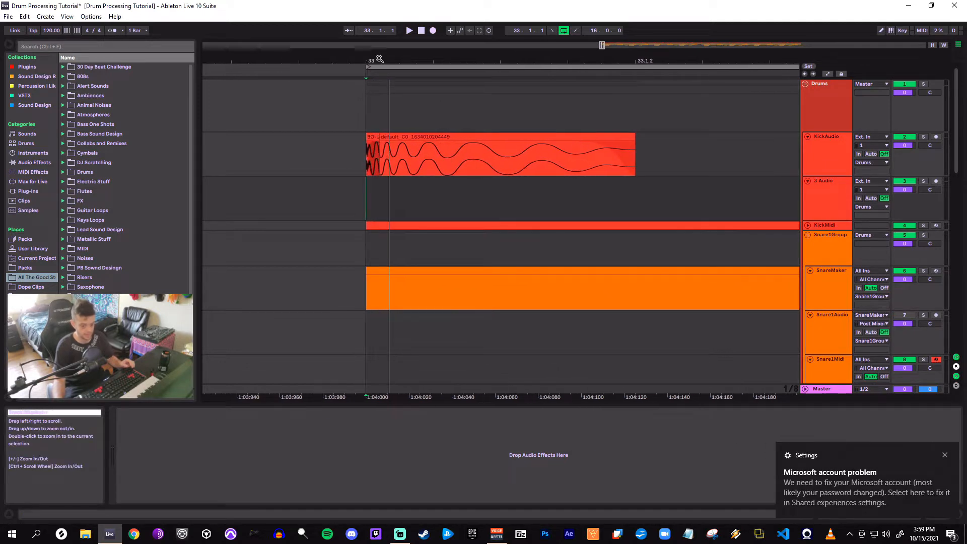
click(944, 455)
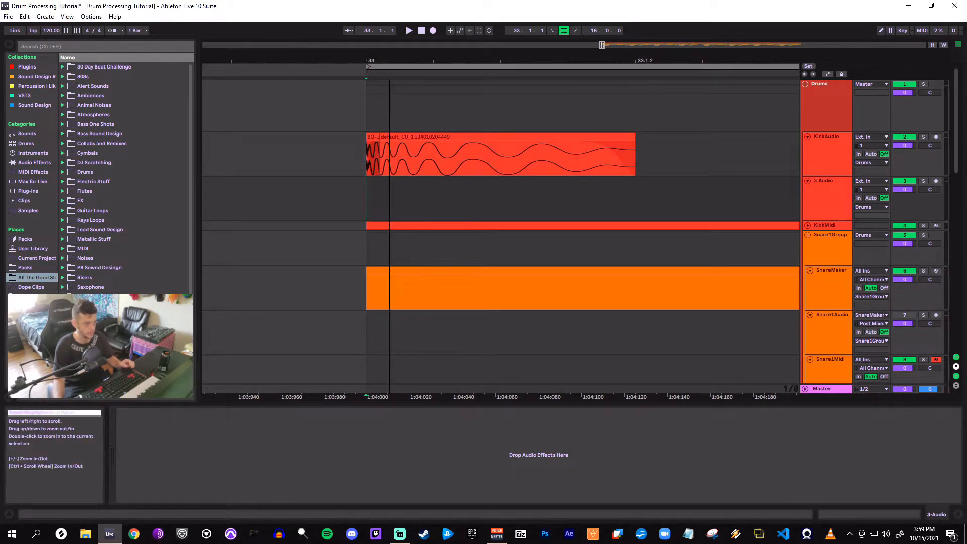
drag(386, 60, 393, 70)
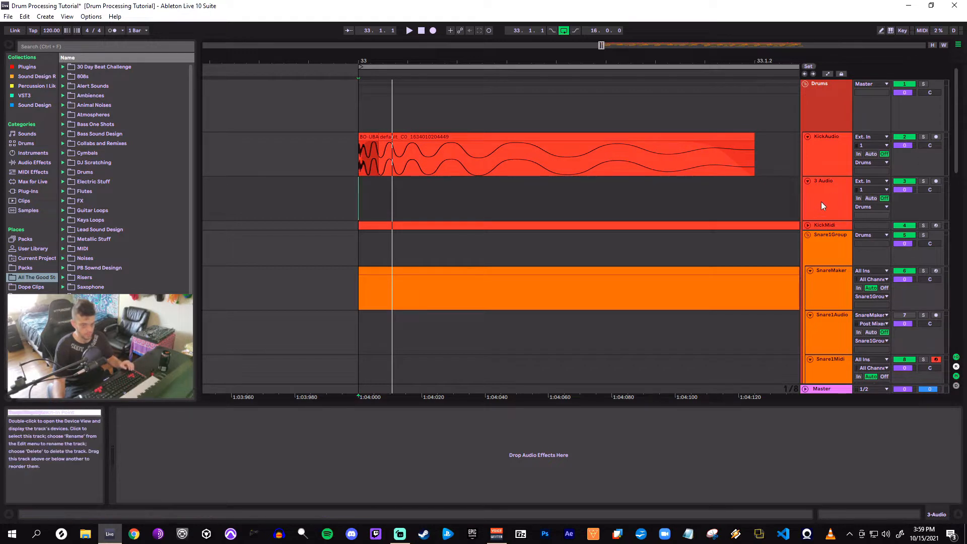
click(821, 206)
key(Delete)
Duplicate the KickAudio track and solo the copy
click(816, 159)
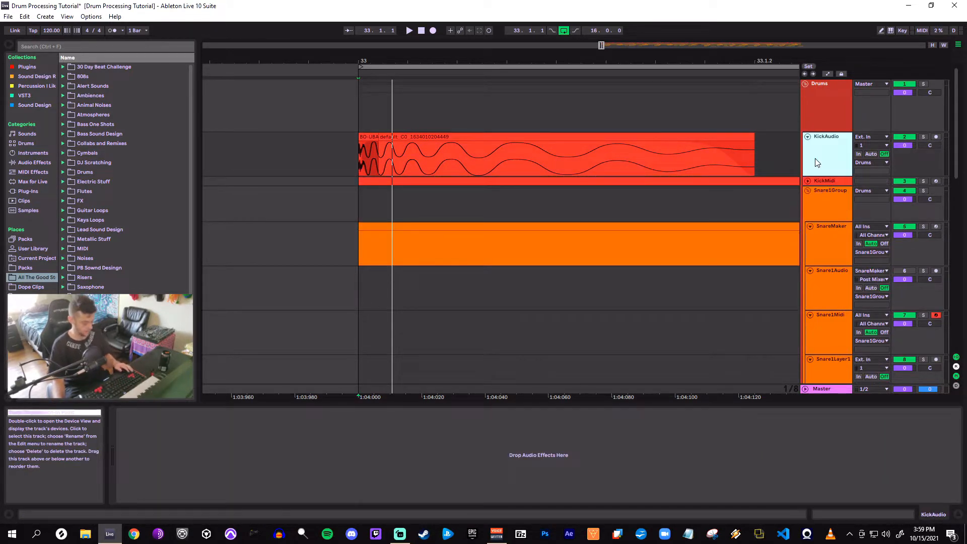
key(ctrl+d)
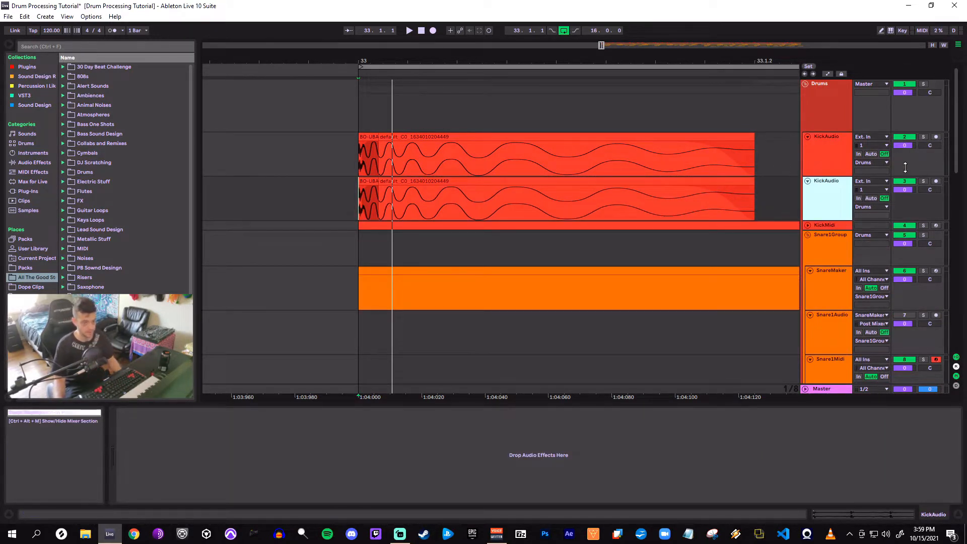
click(923, 181)
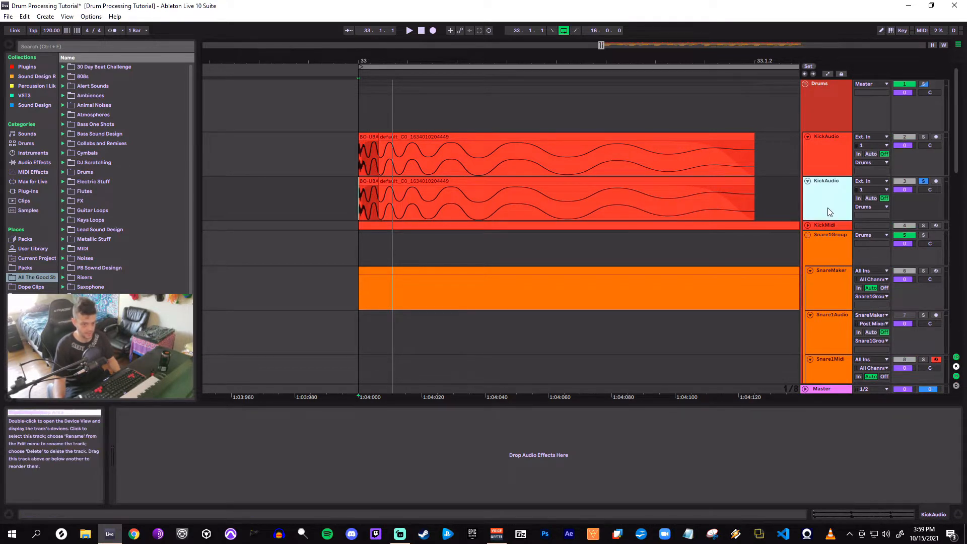
Add an audio track below the duplicated KickAudio track and move the default_C0 kick body clip onto it at 33.1.1
key(ctrl+t)
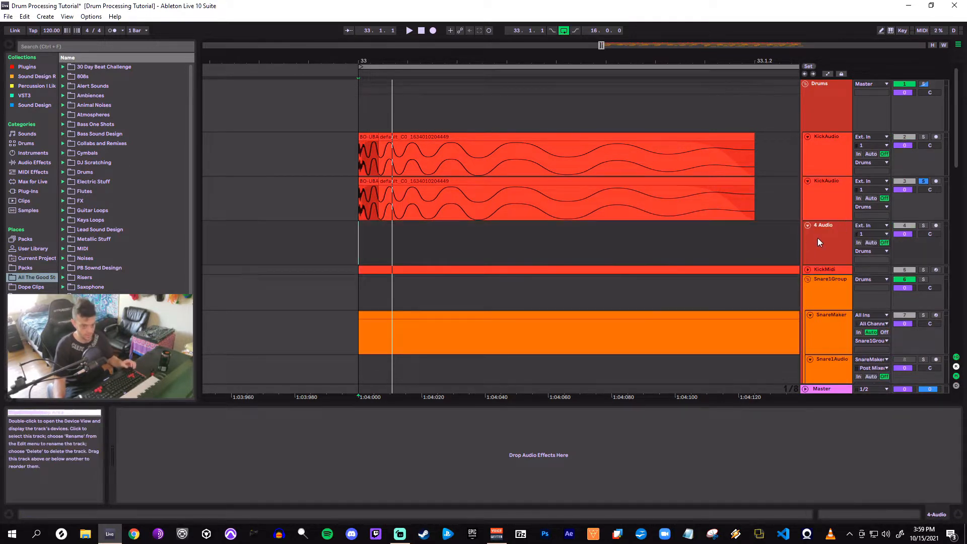
right_click(845, 240)
key(Escape)
click(611, 179)
drag(611, 179, 613, 226)
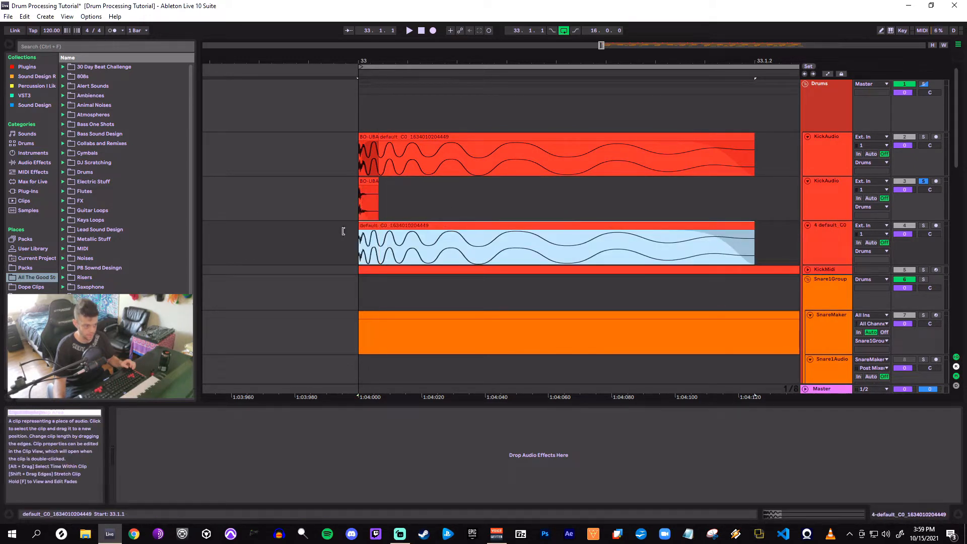
Solo the track holding the kick body clip and audition that layer repeatedly from 33.1.1
click(730, 240)
click(647, 227)
key(space)
key(space)
key(space)
key(space)
key(space)
key(space)
key(space)
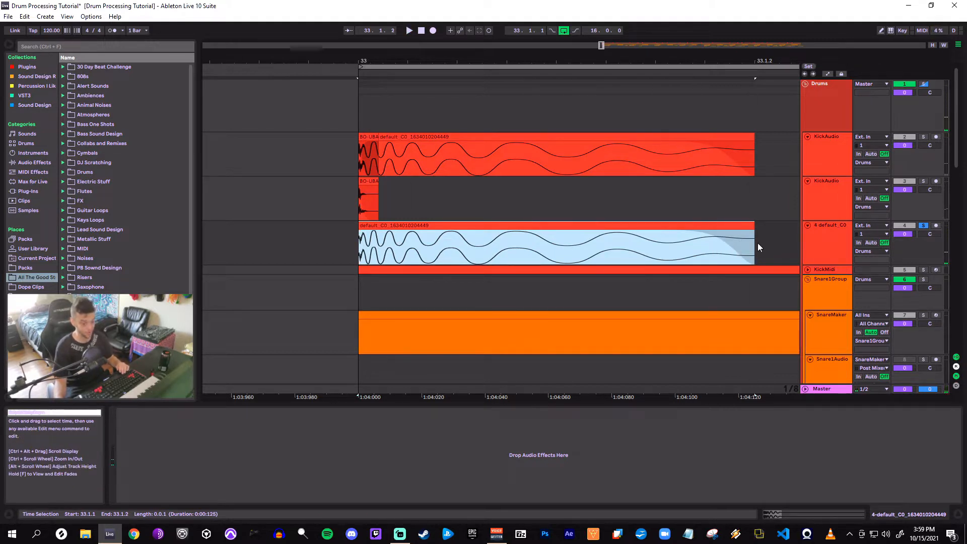
key(space)
key(space)
Extend the click layer clip on the duplicated KickAudio track past the kick body's end and audition it soloed
drag(378, 182, 802, 206)
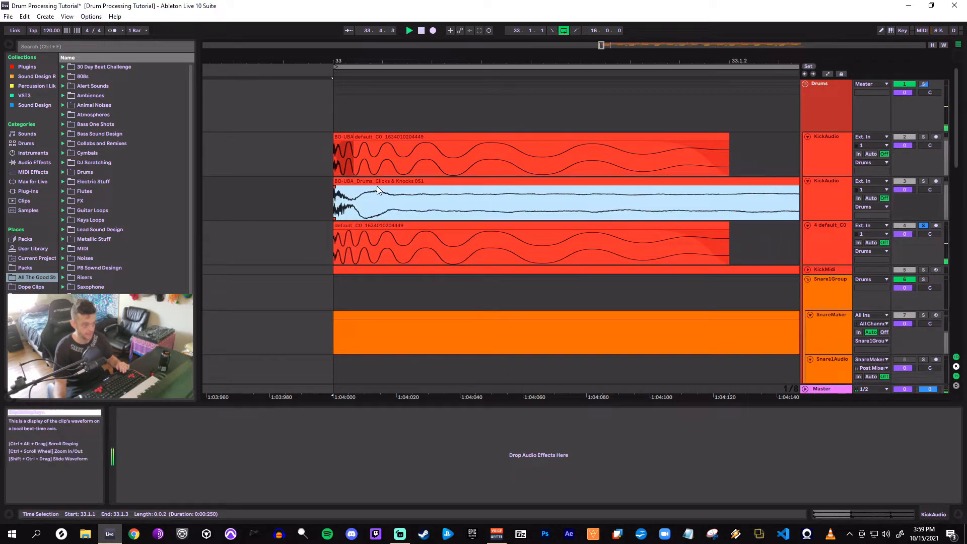
click(922, 182)
click(923, 182)
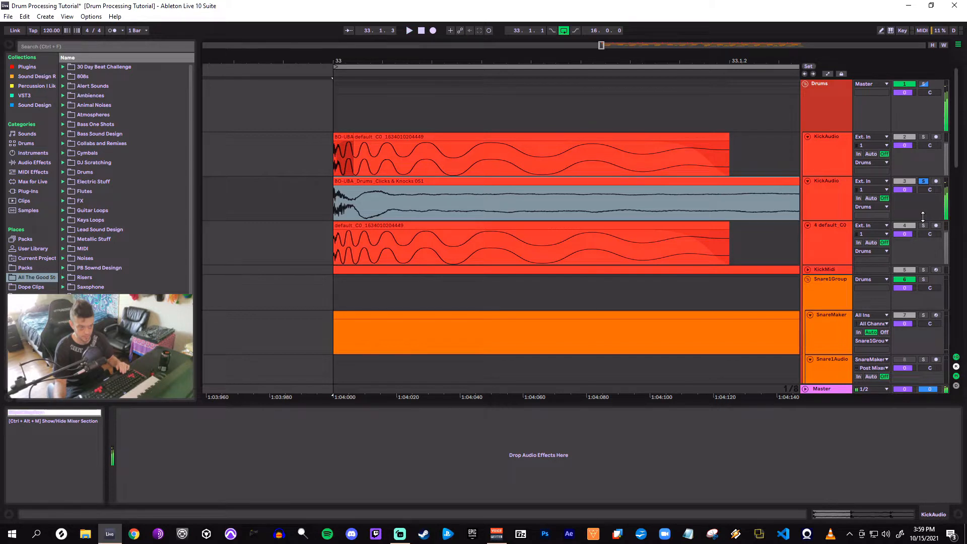
Delete the duplicated KickAudio track and the separate kick body track, then reselect the original KickAudio track
click(839, 240)
shift+click(820, 206)
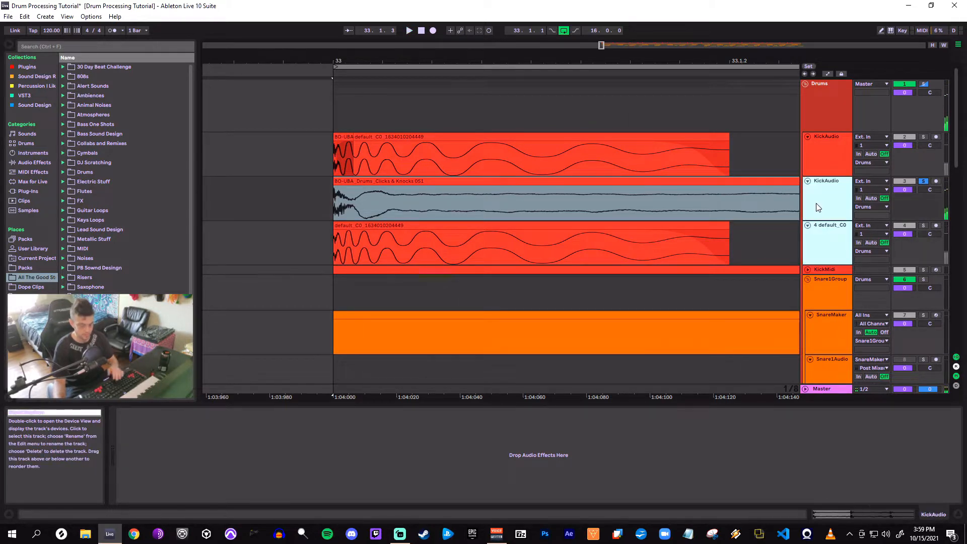
key(Delete)
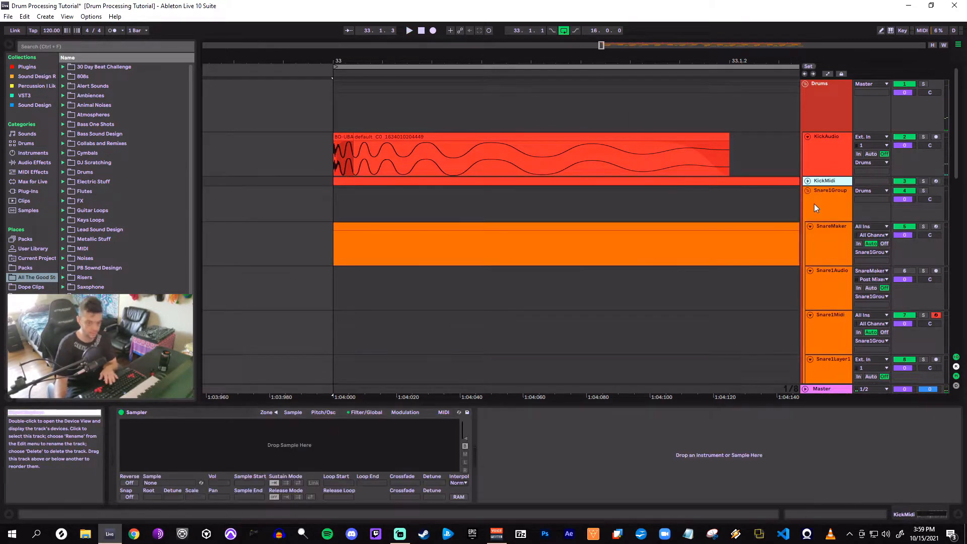
click(823, 167)
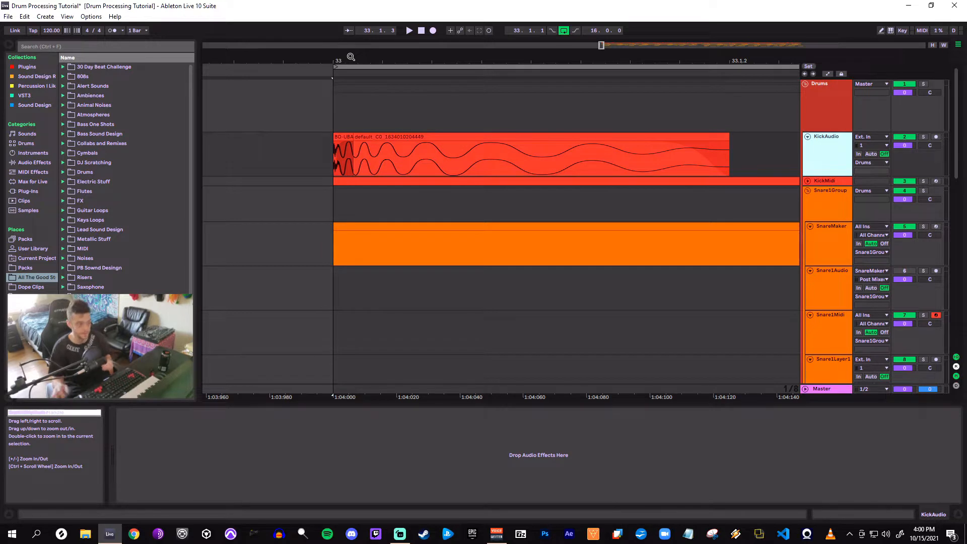
Select the short click clip at bar 33, solo the KickAudio track and play the layered kick
drag(342, 60, 376, 171)
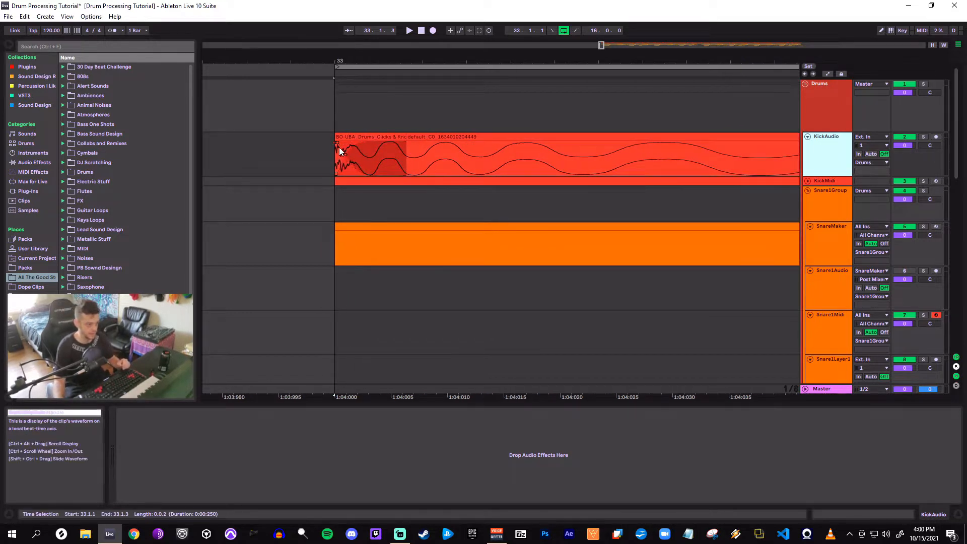
click(376, 136)
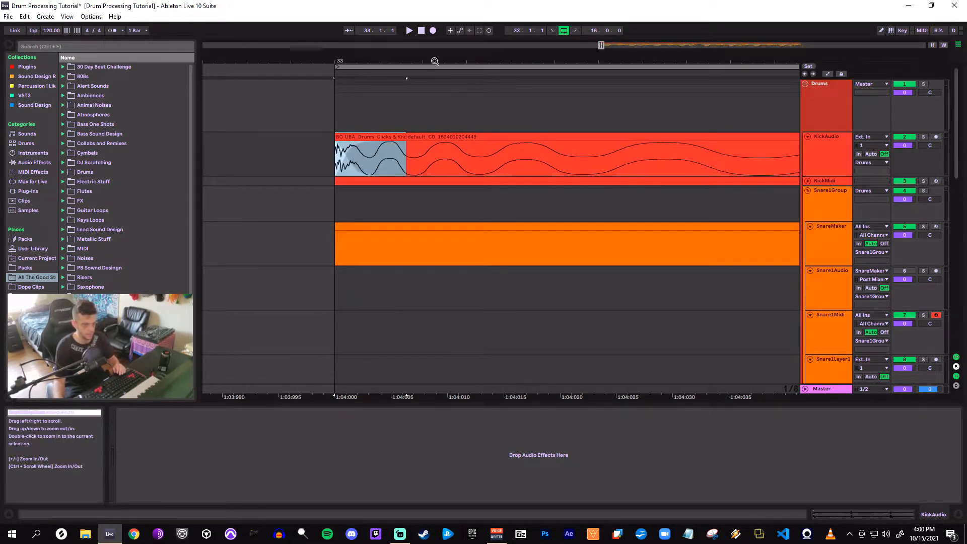
drag(434, 61, 417, 5)
click(924, 137)
key(space)
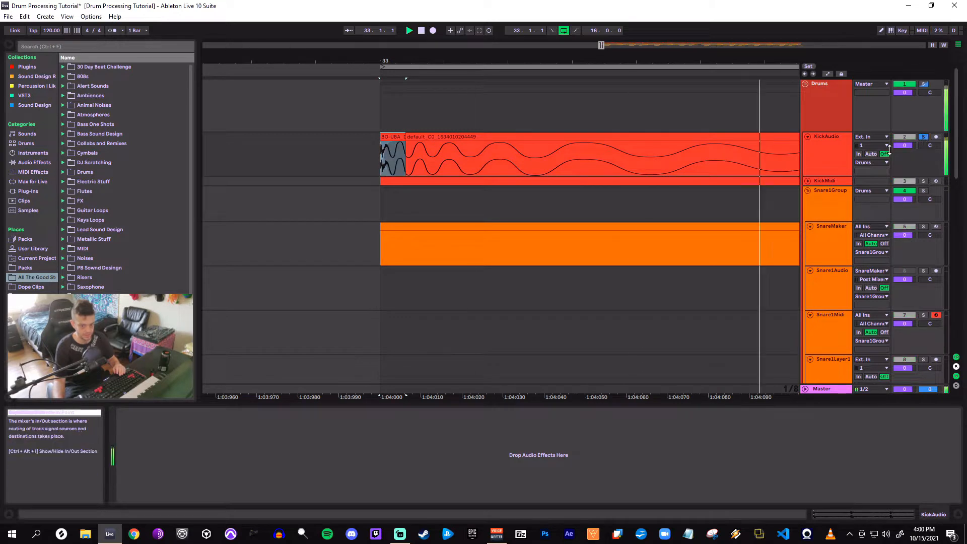
drag(500, 61, 433, 64)
key(space)
key(space)
Select the KickAudio track and search the browser for "eq"
click(808, 167)
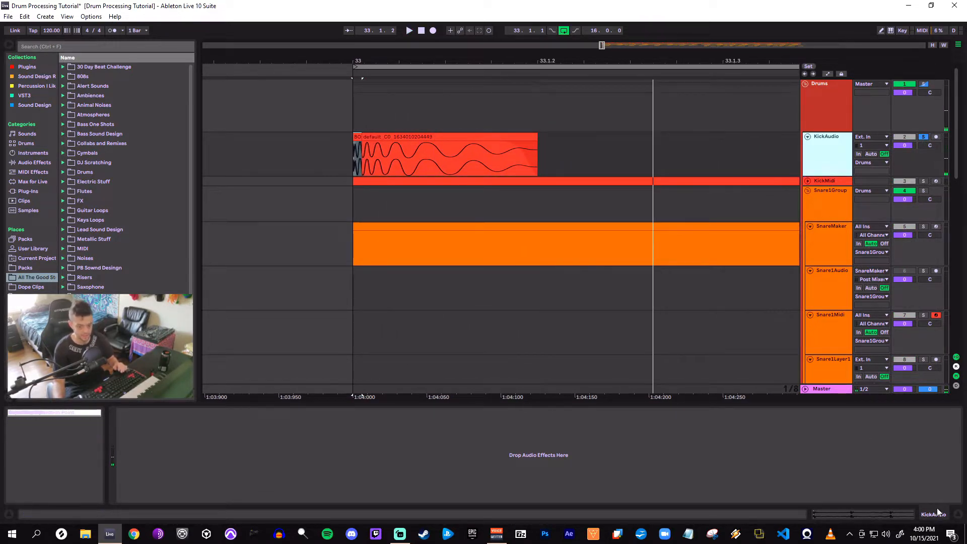
click(732, 482)
key(ctrl+f)
text(eq)
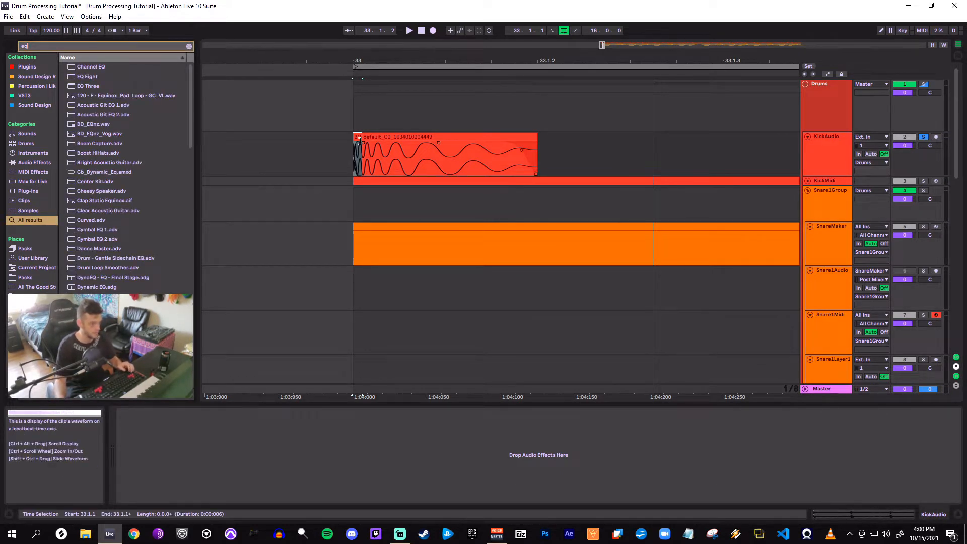
Select the click and body clips of the first kick and set their clip gain to -6 dB
click(425, 149)
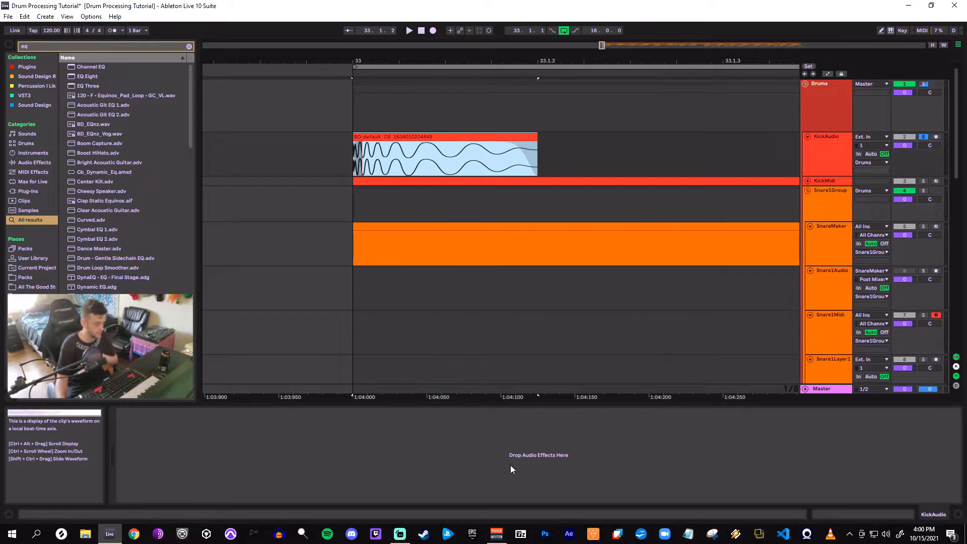
click(844, 516)
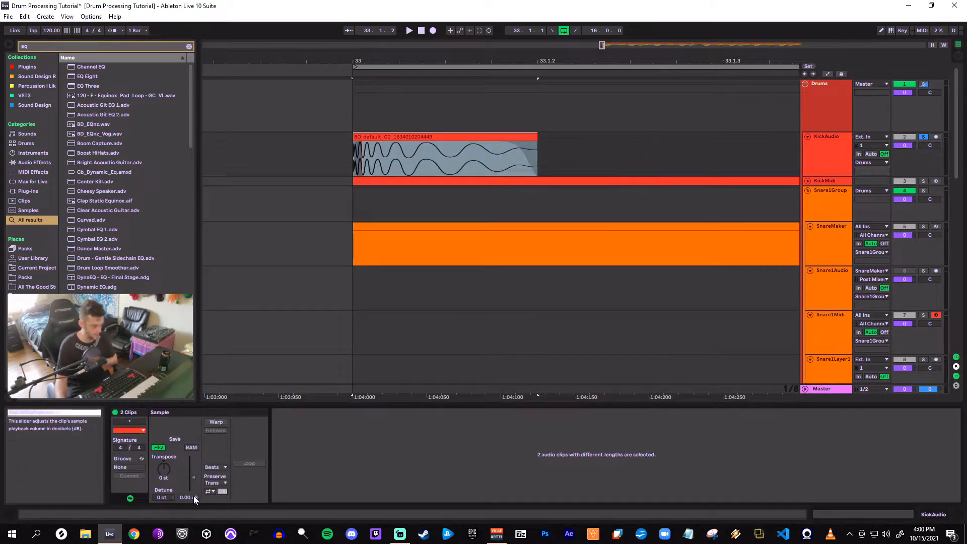
key(Return)
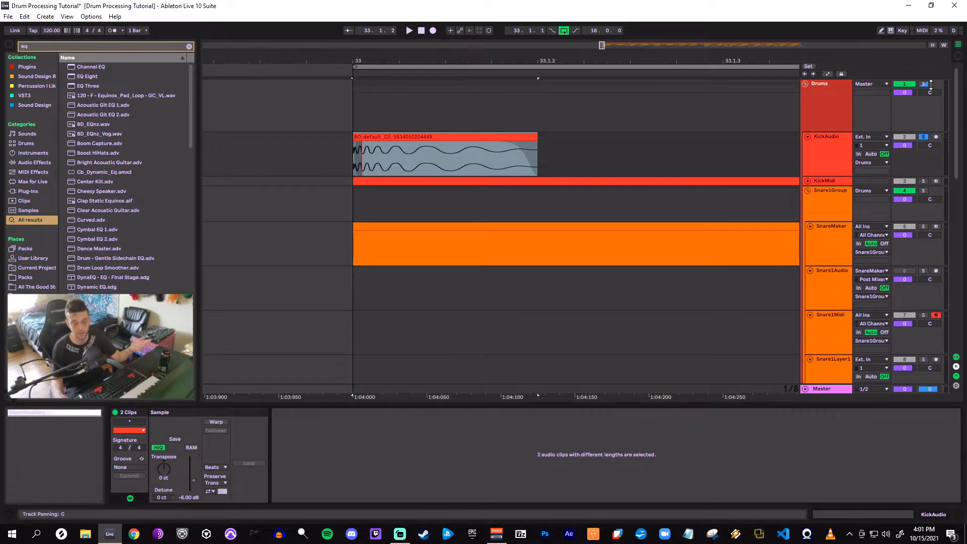
Reset the clip gain of the default_C0 kick body clip to 0 dB
click(424, 139)
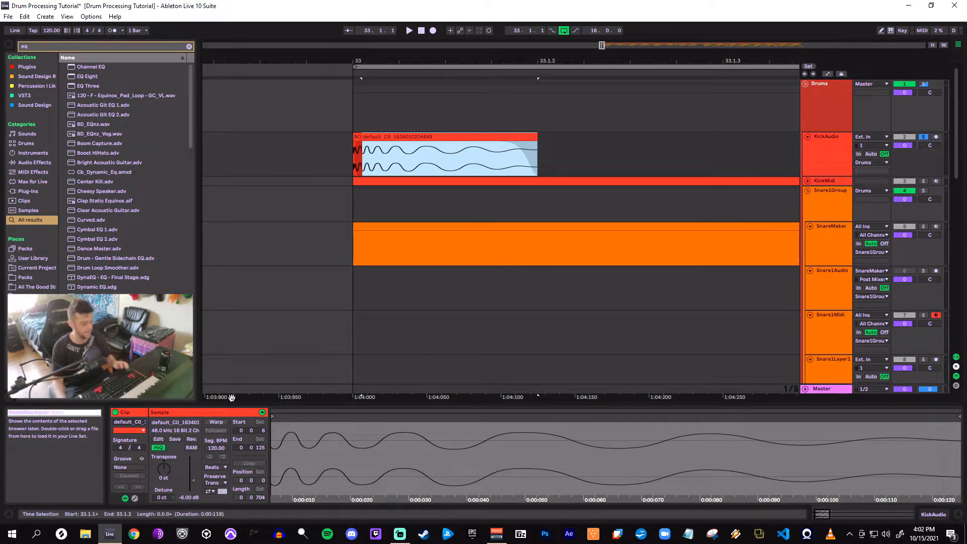
double_click(193, 480)
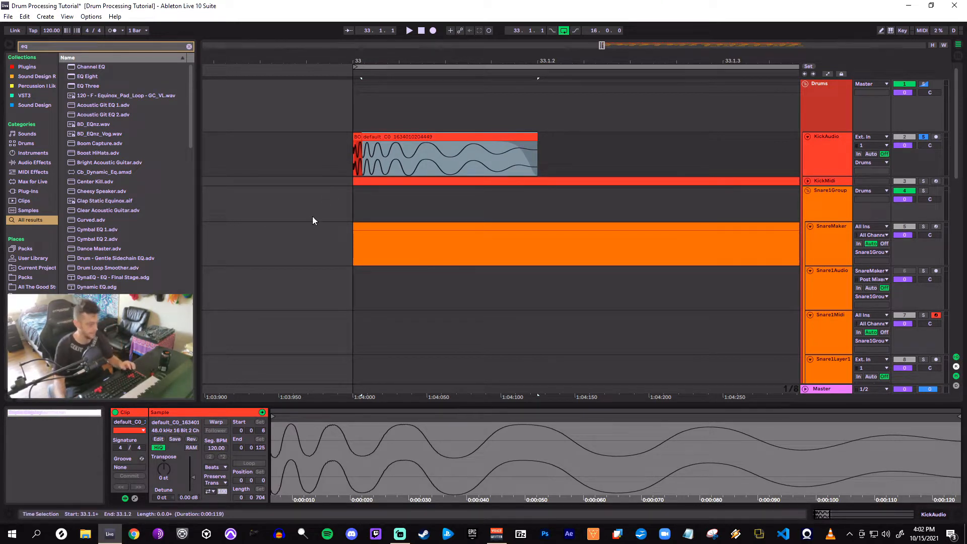
Reselect the first kick's click and body clips together and set the gain of both to -6 dB
click(356, 137)
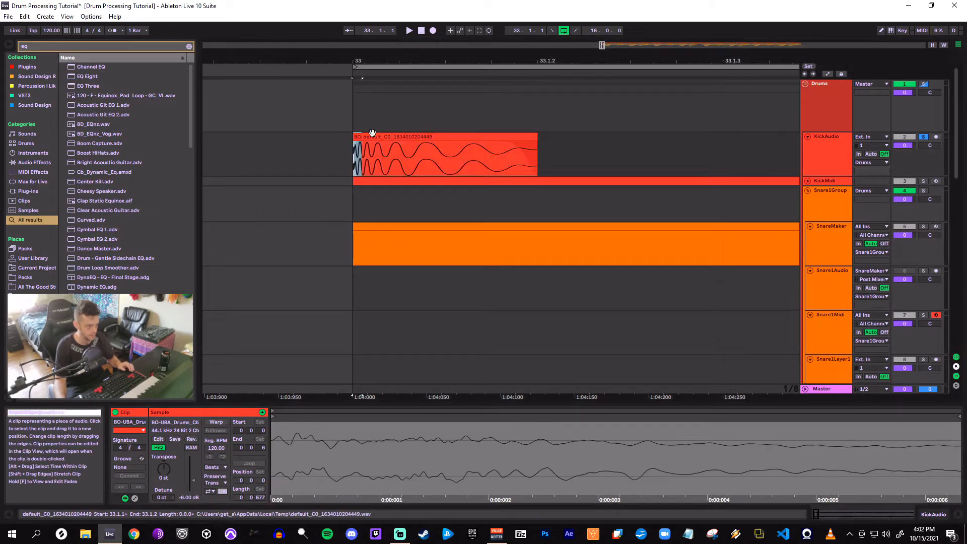
shift+click(372, 136)
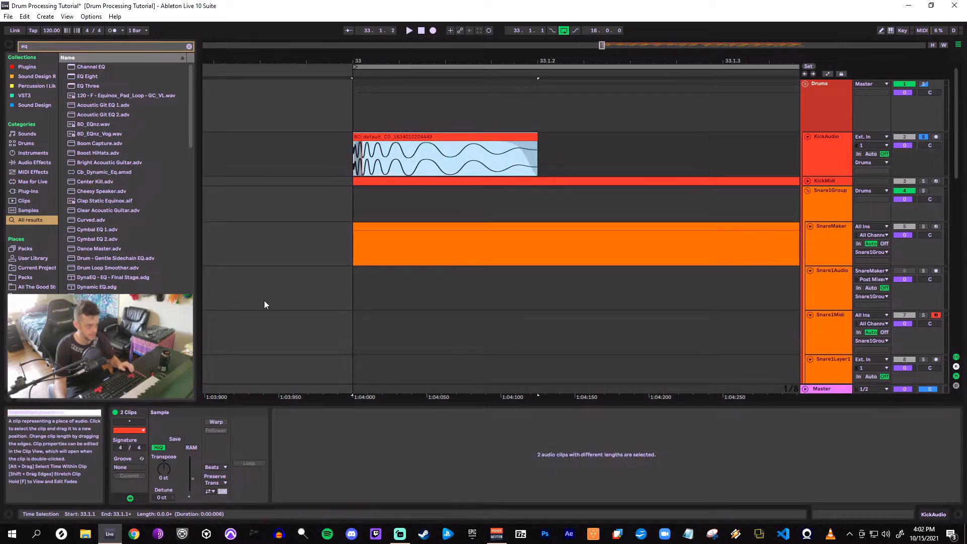
click(189, 496)
text(-6)
key(Return)
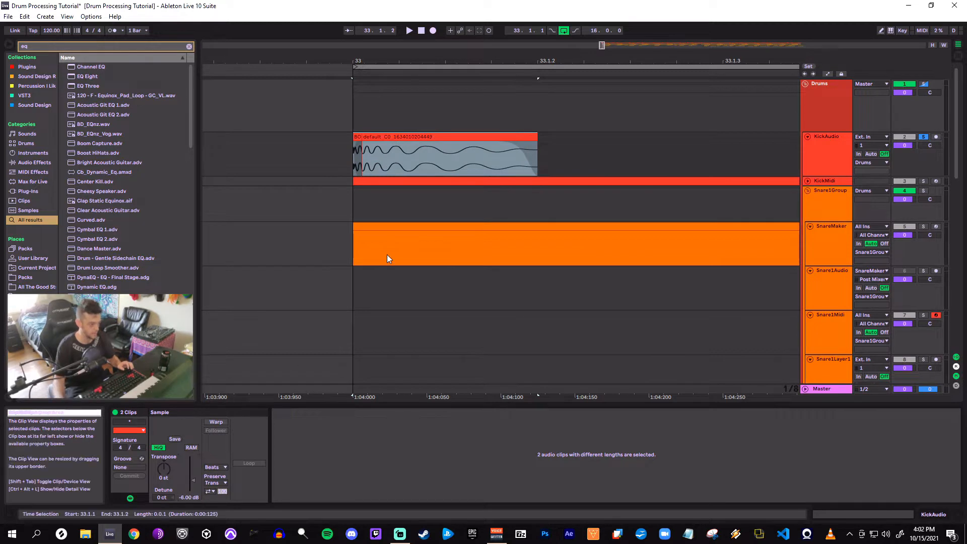
Add EQ Eight to the KickAudio track and switch off its band 1 filter
click(829, 139)
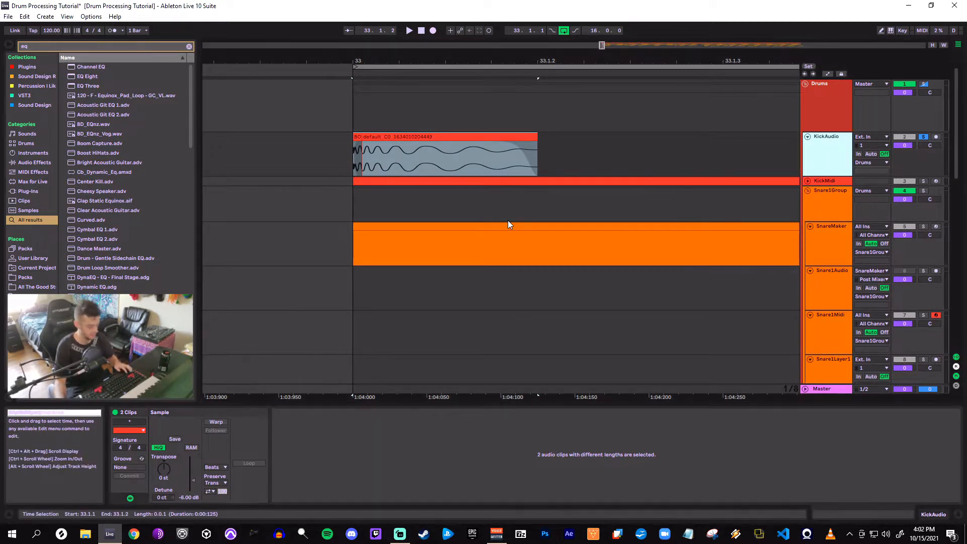
key(ctrl+f)
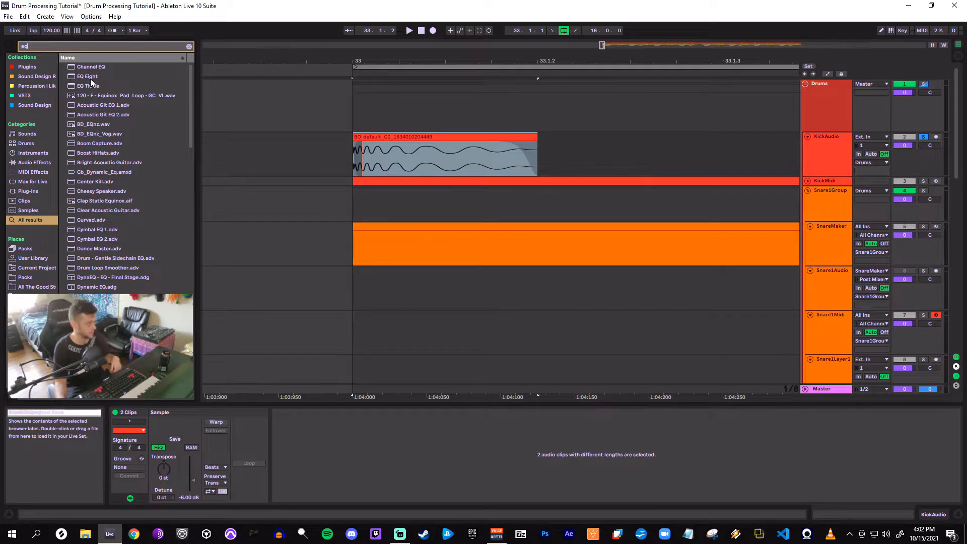
drag(91, 77, 406, 161)
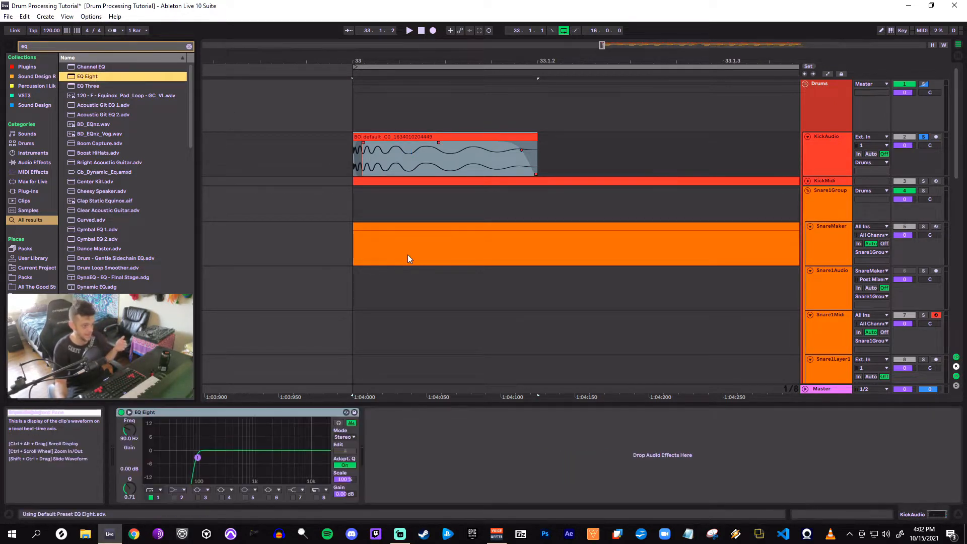
click(150, 497)
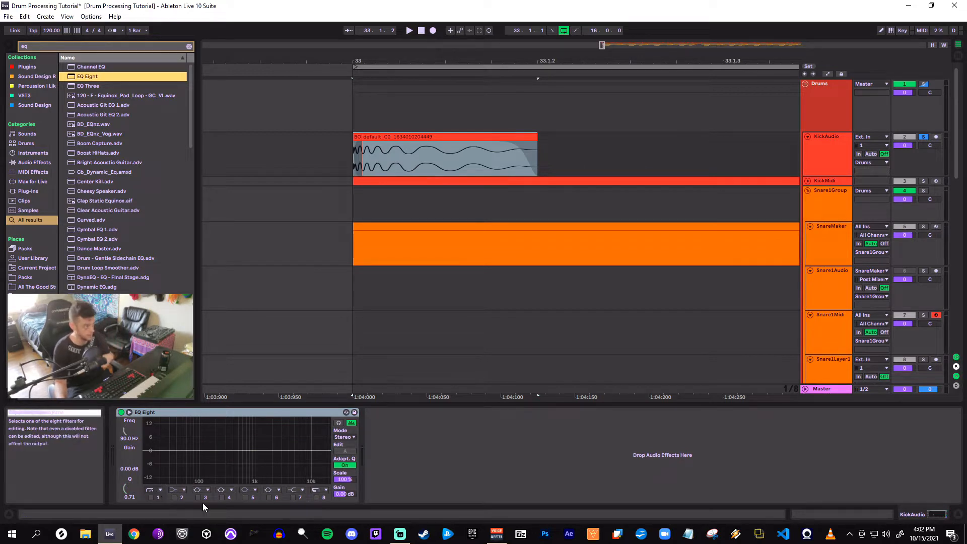
Play the first kick and enable EQ Eight band 3 as a bell at 28.2 Hz with a 1.67 dB gain
click(357, 139)
key(space)
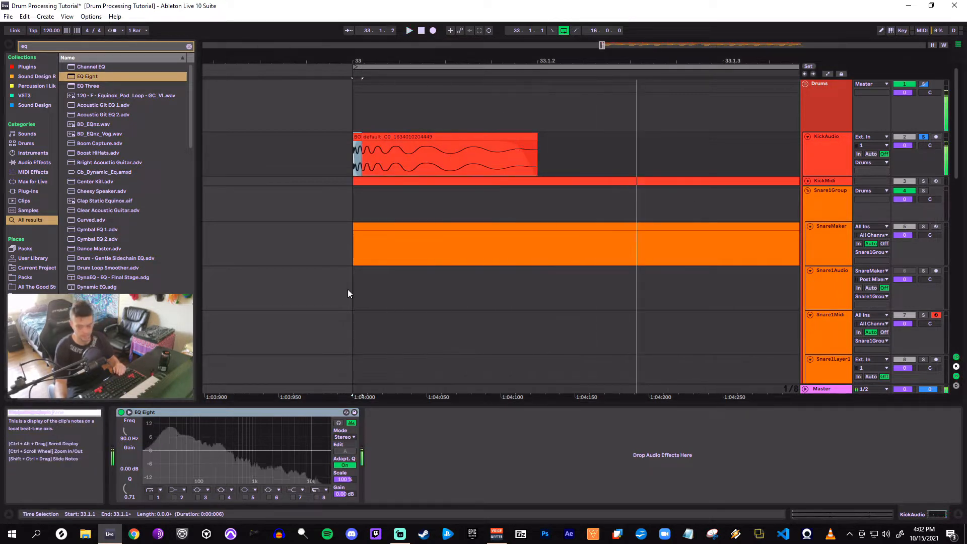
click(198, 497)
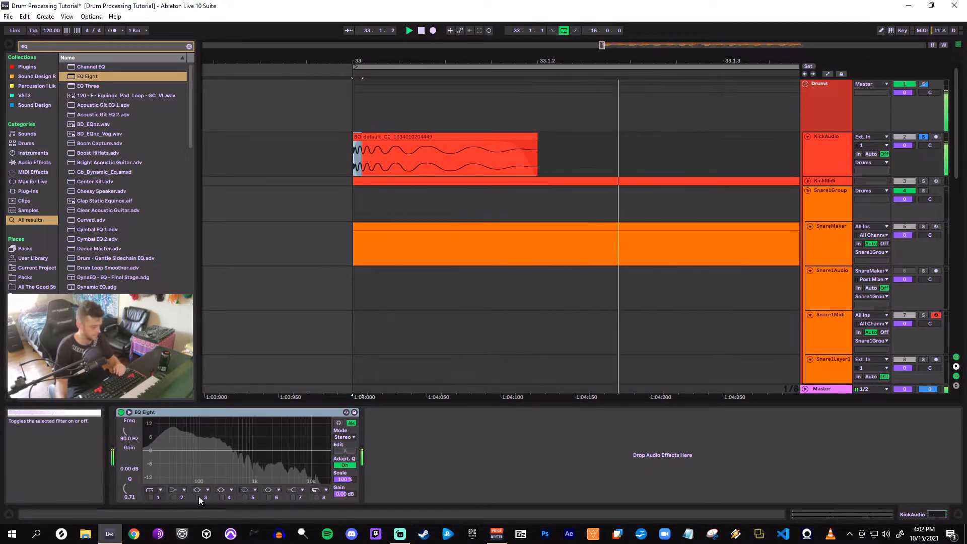
drag(214, 450, 129, 466)
key(space)
key(space)
key(space)
key(space)
key(space)
key(space)
key(space)
key(space)
key(space)
key(space)
key(space)
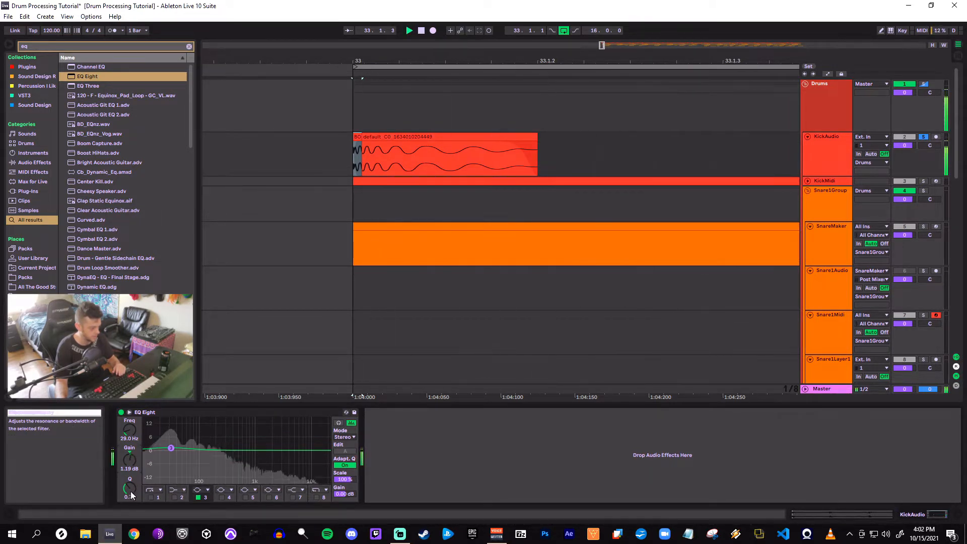
drag(130, 460, 129, 431)
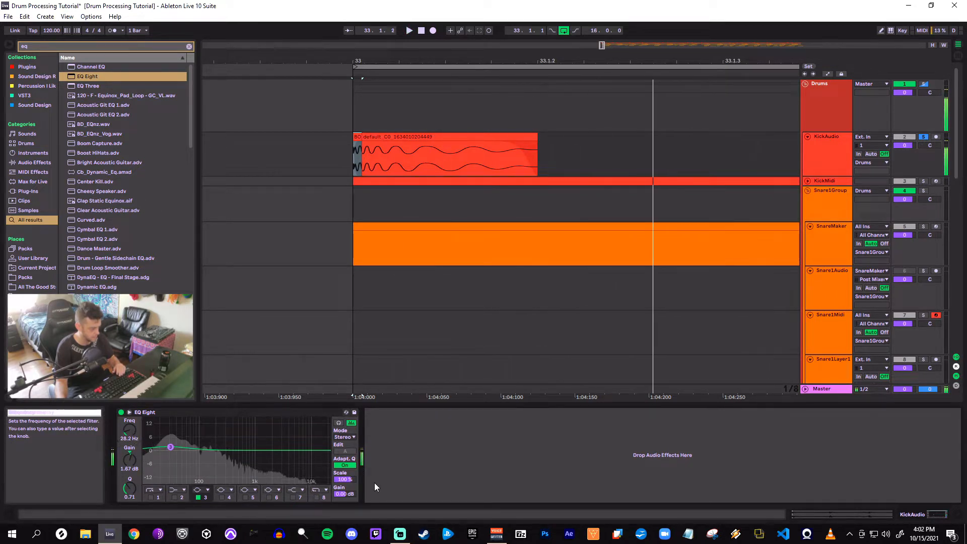
Enable EQ Eight band 6 and set it to 84.3 Hz with a gain of 1.43 dB
click(269, 497)
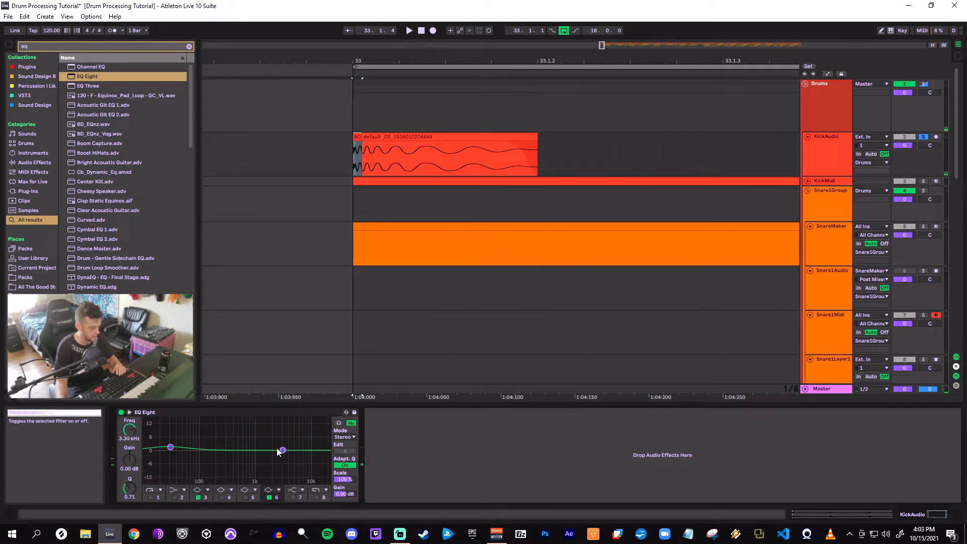
drag(283, 450, 197, 427)
key(space)
drag(130, 460, 129, 489)
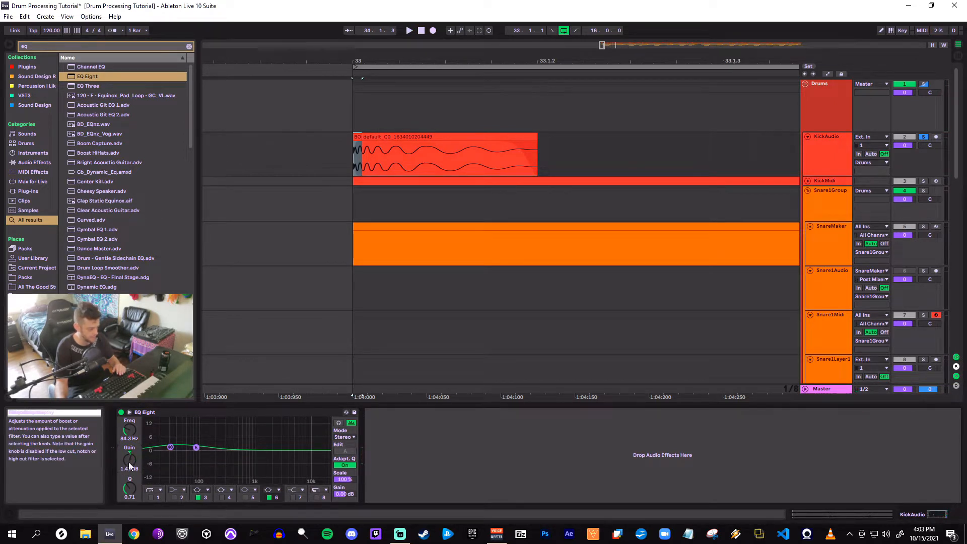
Enable EQ Eight band 7 as a high shelf at 843 Hz with -5.33 dB gain while auditioning the kick
key(space)
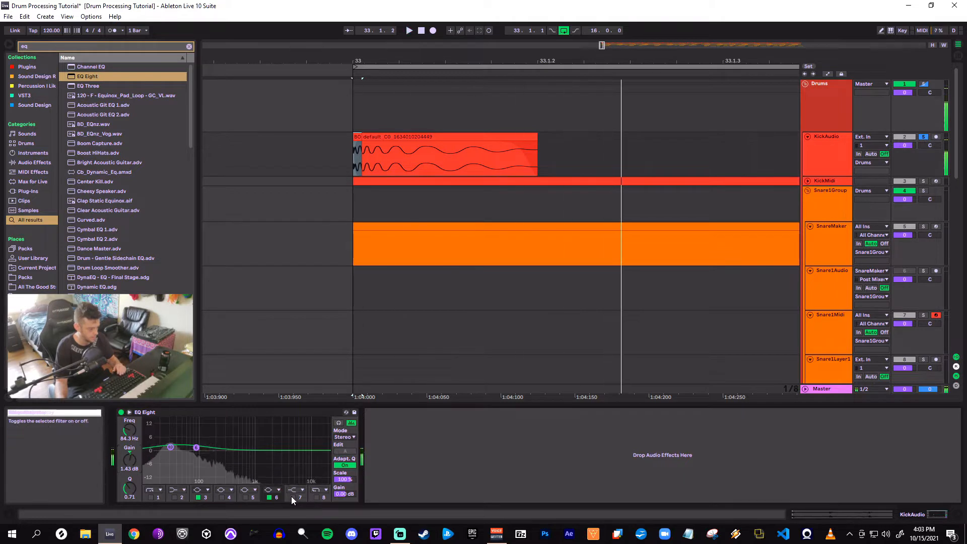
click(293, 497)
drag(301, 455, 252, 464)
key(space)
key(space)
key(space)
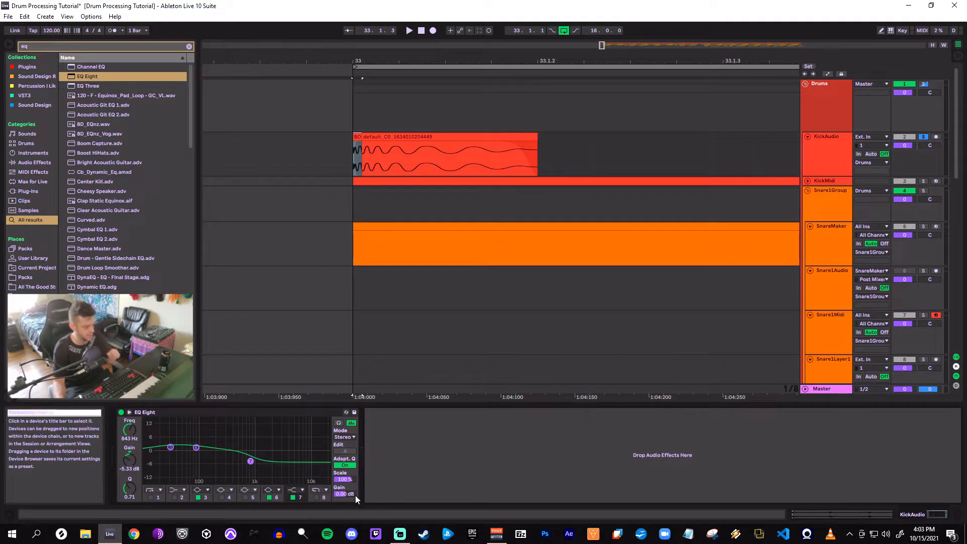
Enable EQ Eight band 4 and cut the kick at 160 Hz by 2.62 dB with a Q of 3.06
key(space)
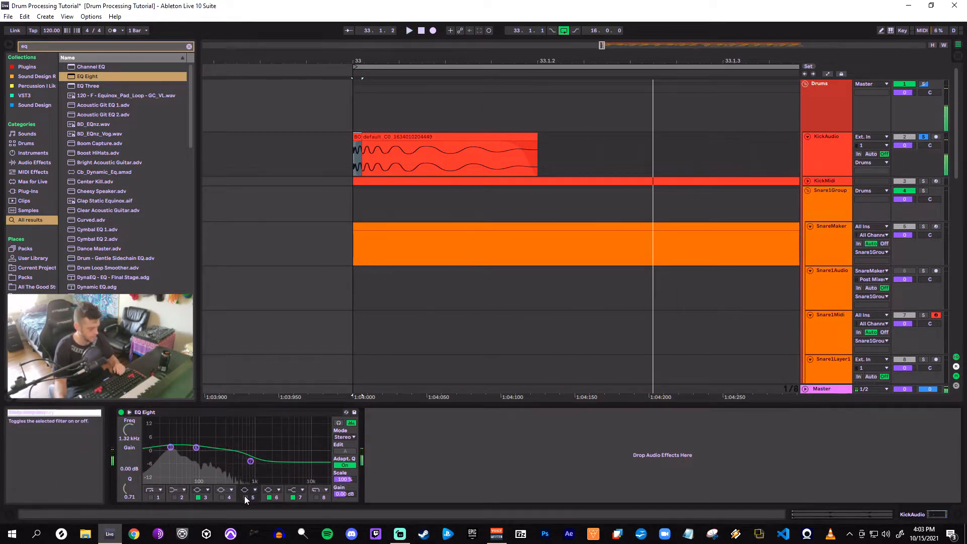
click(222, 497)
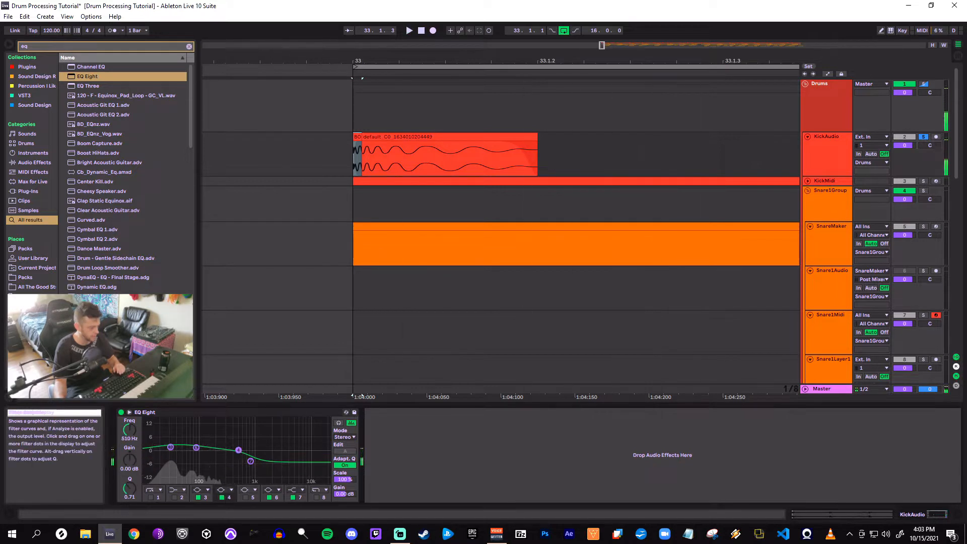
drag(239, 450, 214, 452)
drag(129, 489, 129, 464)
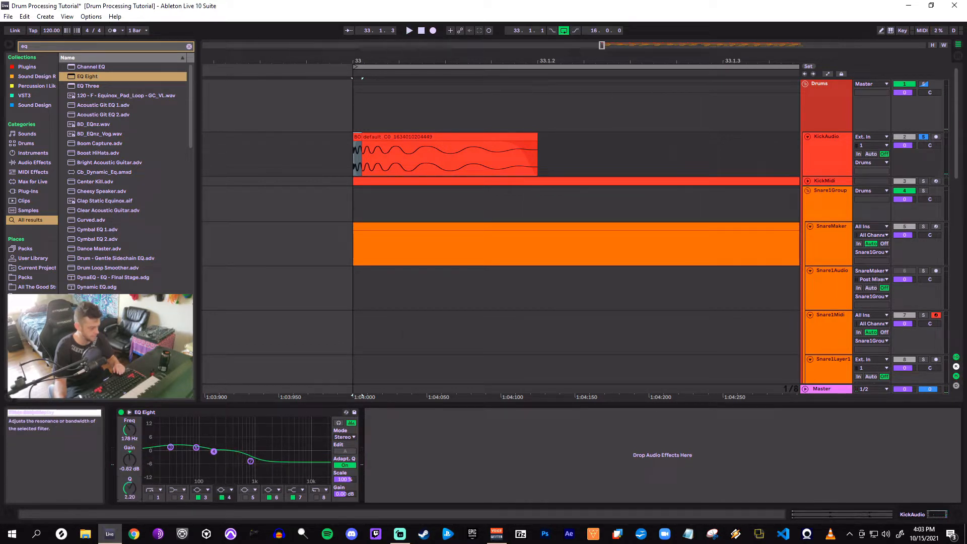
drag(213, 452, 211, 459)
key(space)
drag(212, 460, 212, 455)
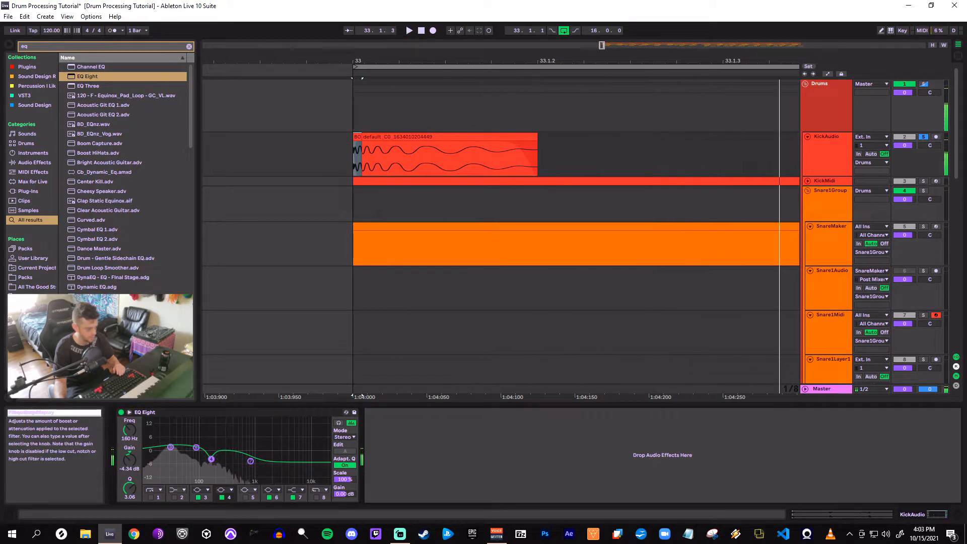
Compare the kick with and without EQ Eight by toggling the device during playback, leaving it on
click(122, 412)
key(space)
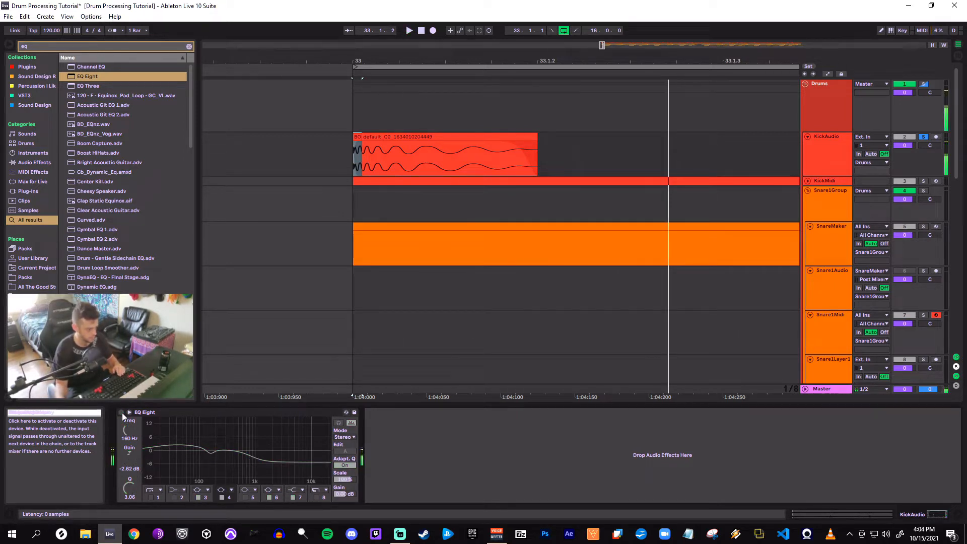
click(121, 412)
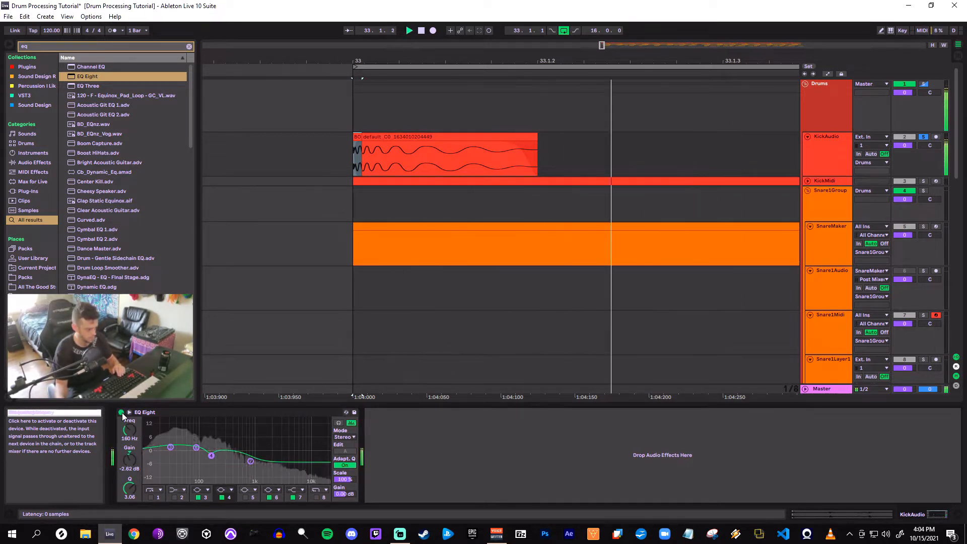
click(122, 413)
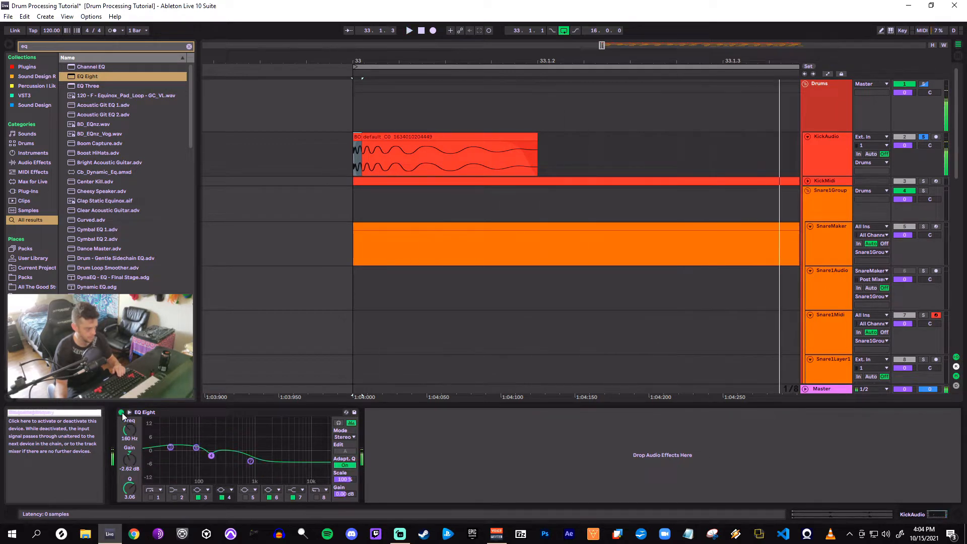
click(122, 413)
Search the browser for "comp" and add Glue Compressor after EQ Eight on KickAudio
key(ctrl+f)
text(comp)
drag(101, 79, 452, 446)
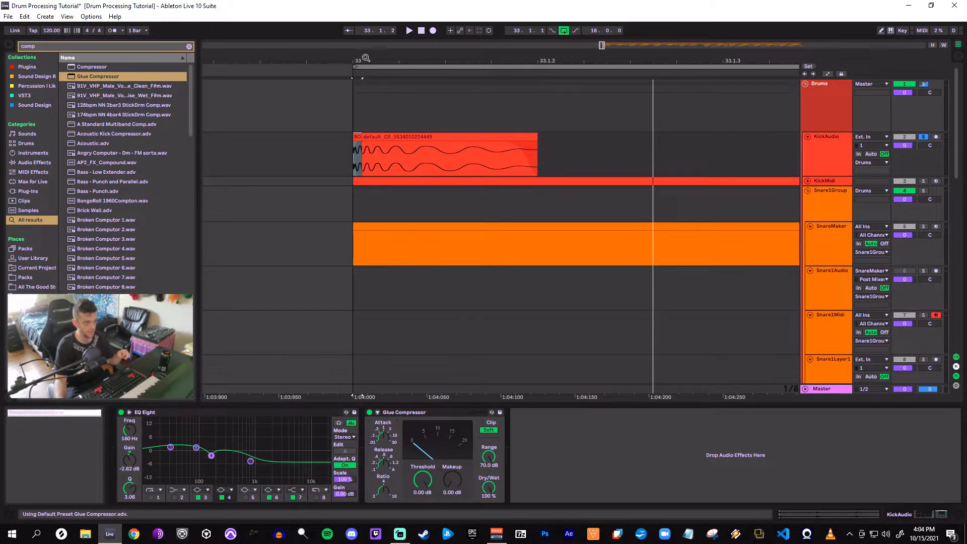
Select about the first 10 ms of the kick and adjust the Glue Compressor's attack
scroll(352, 170, up, 5)
drag(375, 161, 386, 162)
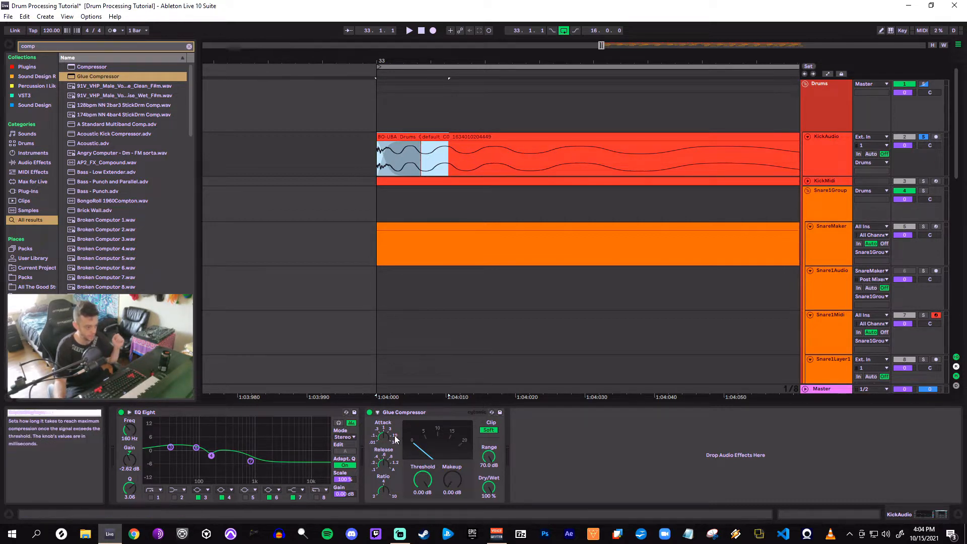
drag(384, 436, 384, 435)
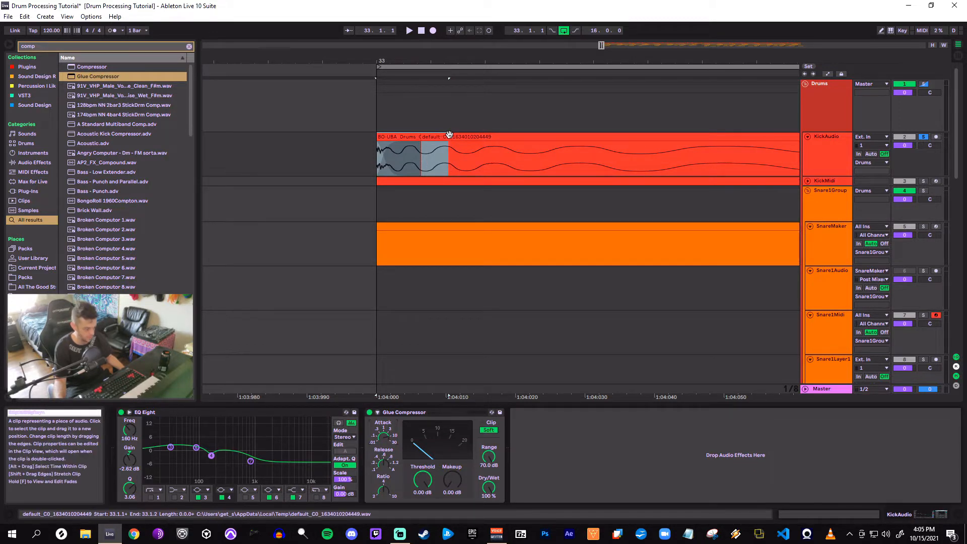
Search for "s m exo", add s(M)exoscope after the Glue Compressor, and place its window over the arrangement
key(ctrl+f)
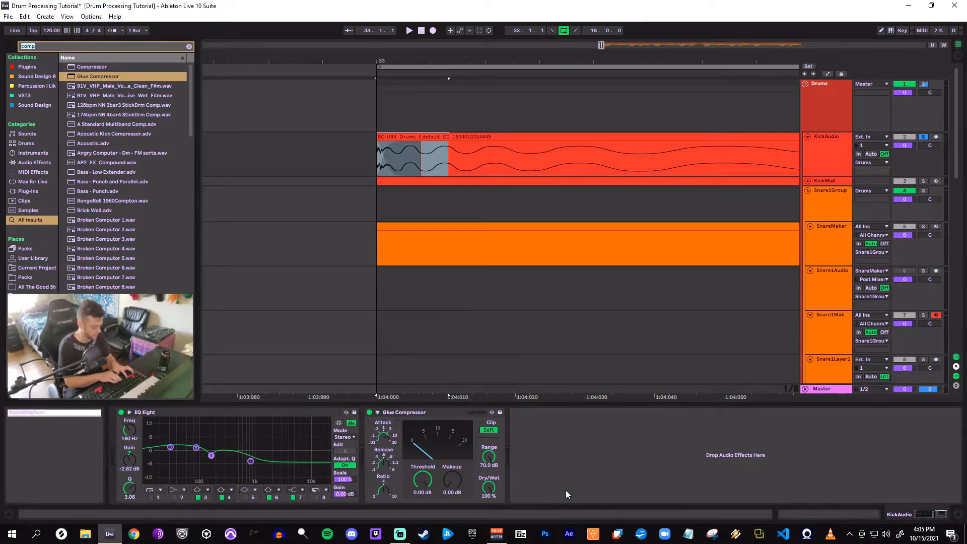
text(s m e)
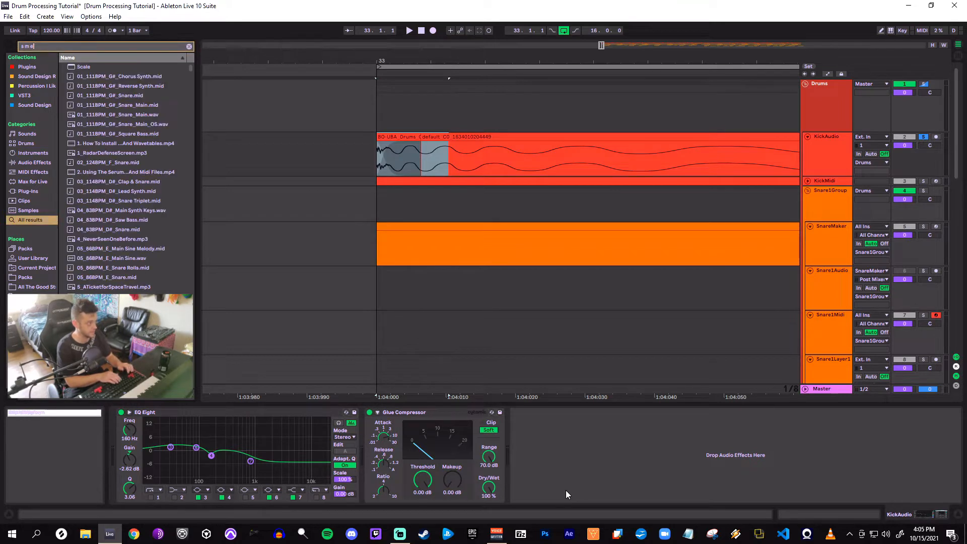
text(xo)
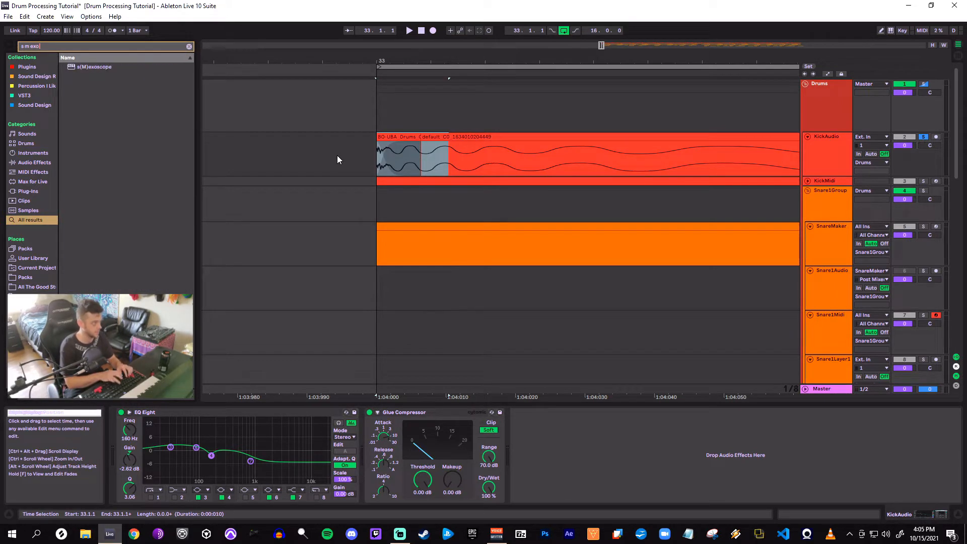
drag(88, 74, 591, 427)
drag(588, 63, 496, 199)
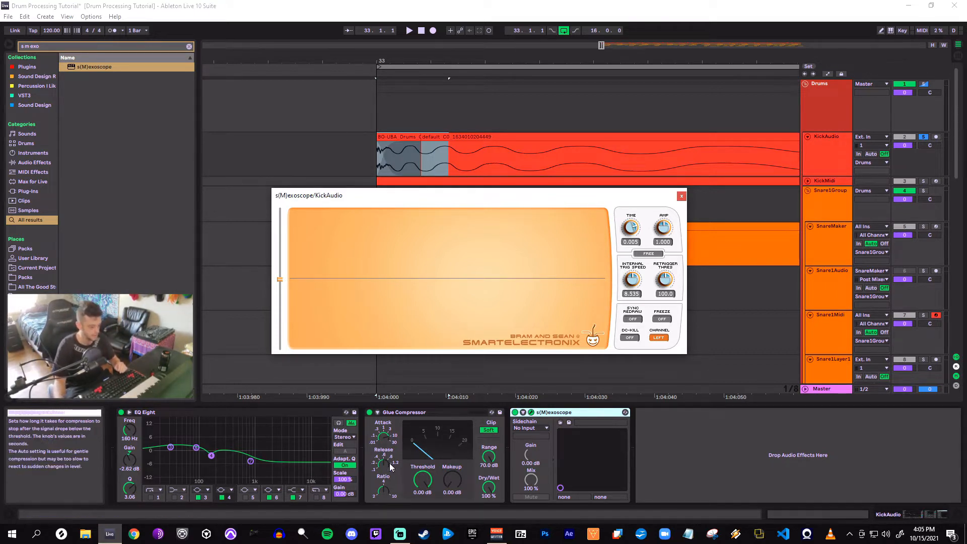
Raise the s(M)exoscope's vertical slider slightly and set its time to 0.012 while repeatedly playing the kick
drag(387, 457, 387, 478)
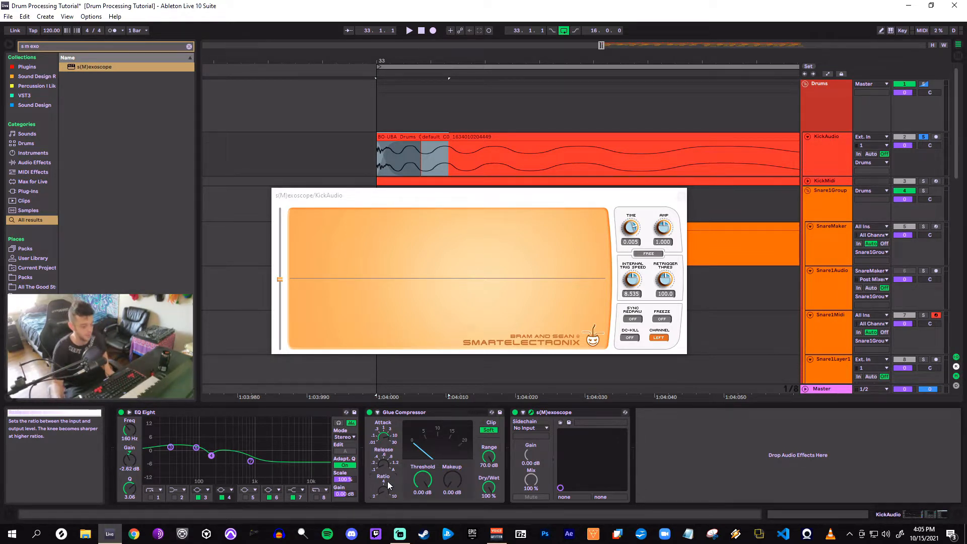
key(space)
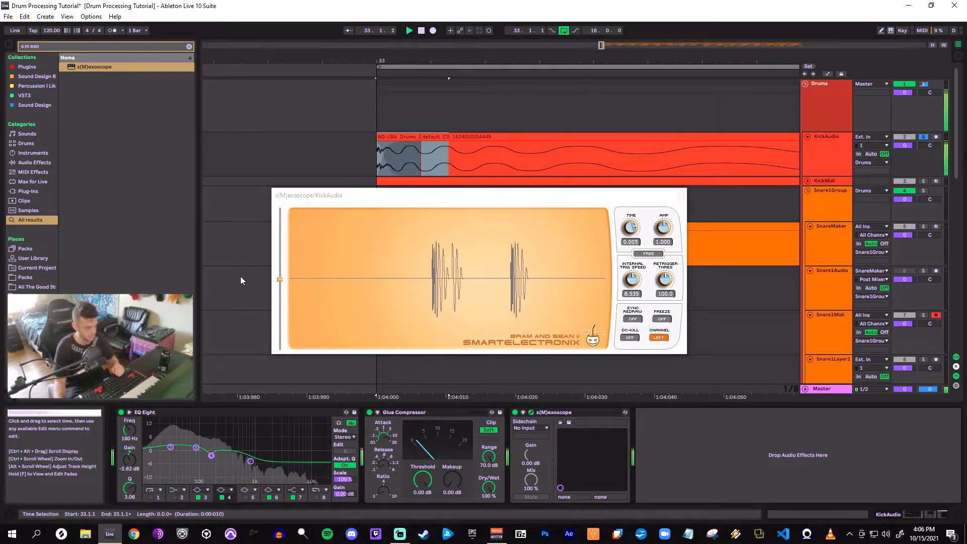
mouse_move(280, 279)
mouse_down()
mouse_move(283, 263)
mouse_move(283, 272)
mouse_up()
key(space)
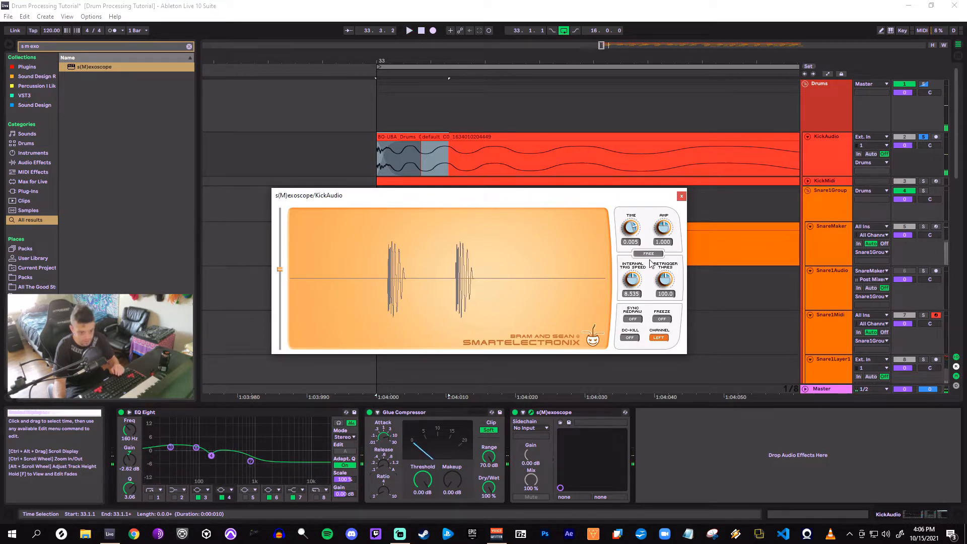
key(space)
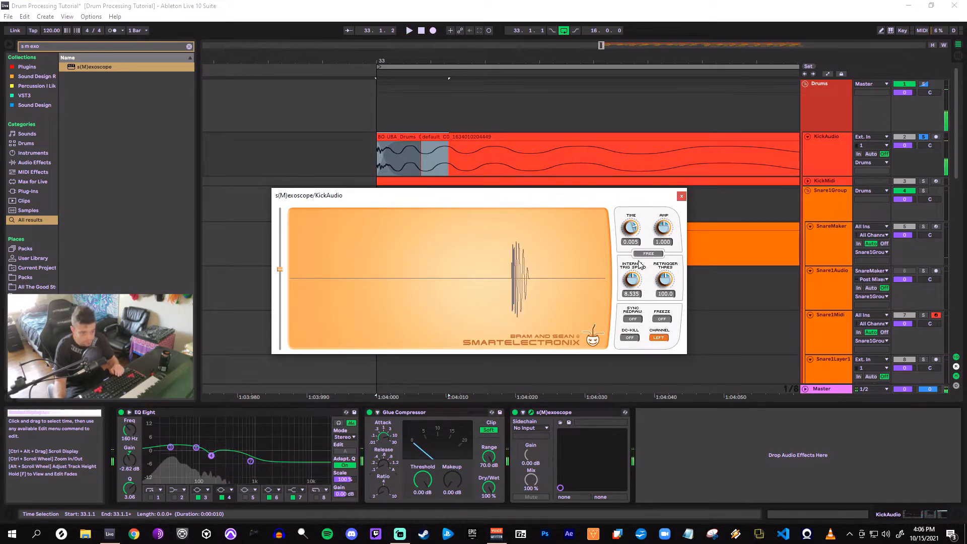
key(space)
key(space)
key(space)
key(space)
drag(632, 229, 627, 240)
key(space)
key(space)
key(space)
key(space)
key(space)
key(space)
key(space)
key(space)
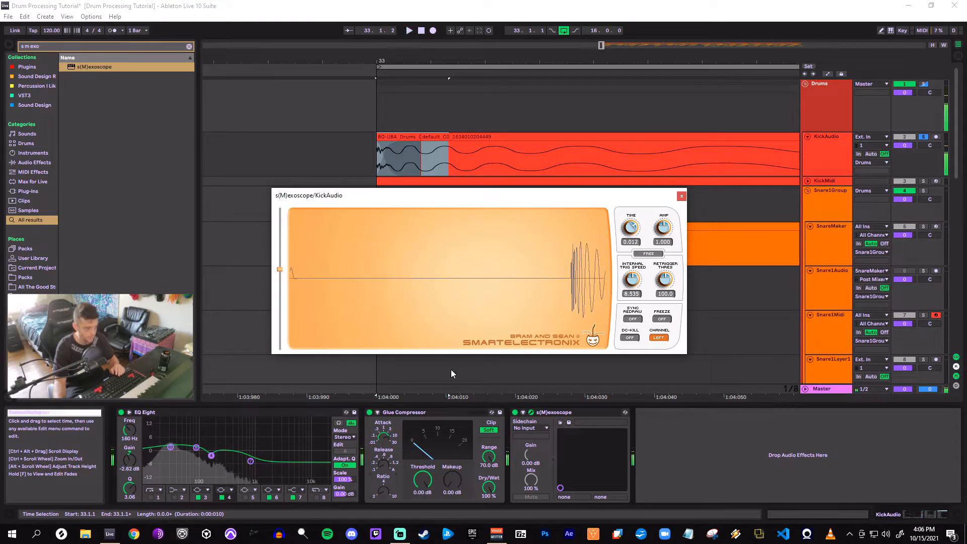
Try out lower Glue Compressor threshold settings while repeatedly playing the kick
drag(422, 479, 423, 543)
key(space)
key(space)
key(space)
key(space)
key(space)
key(space)
key(space)
key(space)
key(space)
key(space)
key(space)
key(space)
key(space)
key(space)
key(space)
key(space)
key(space)
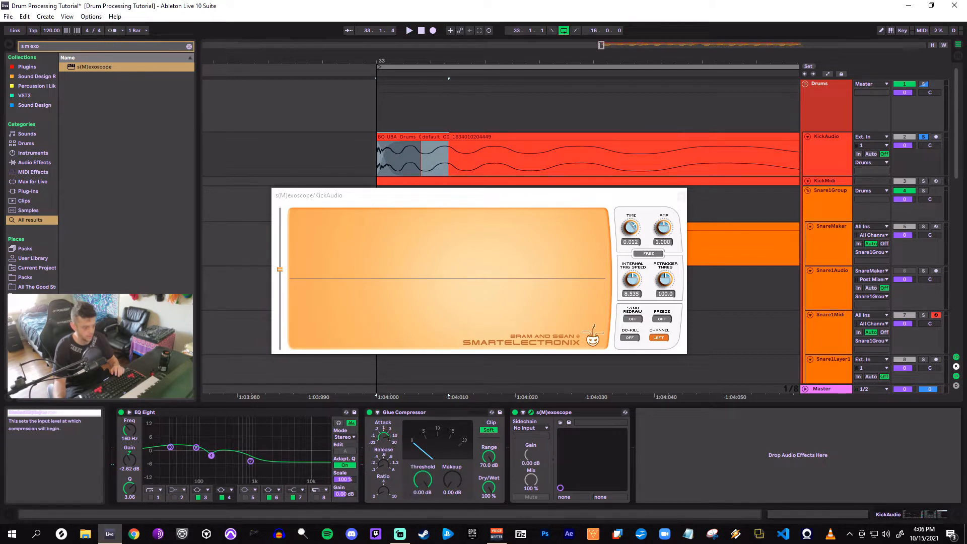
key(space)
key(space)
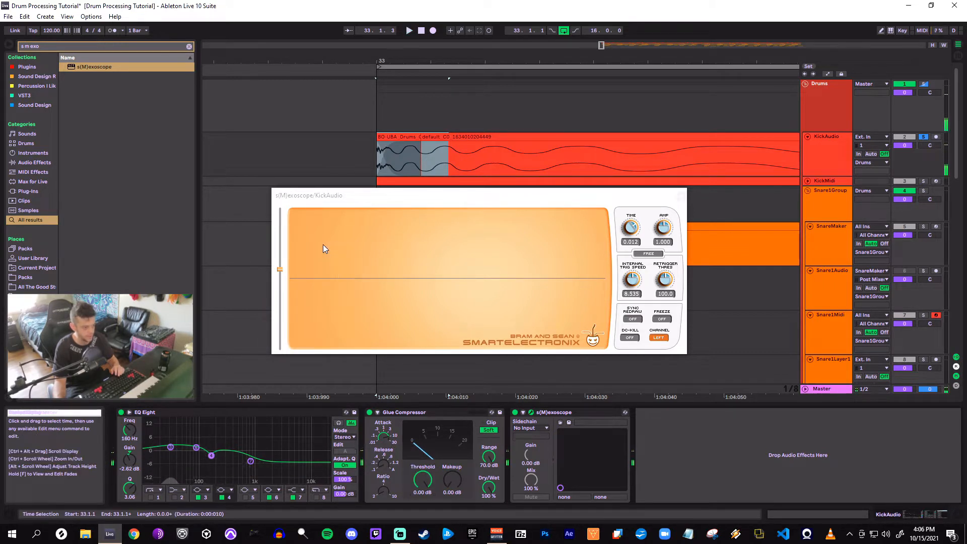
Set the Glue Compressor's threshold to -40 dB while playing the kick
key(space)
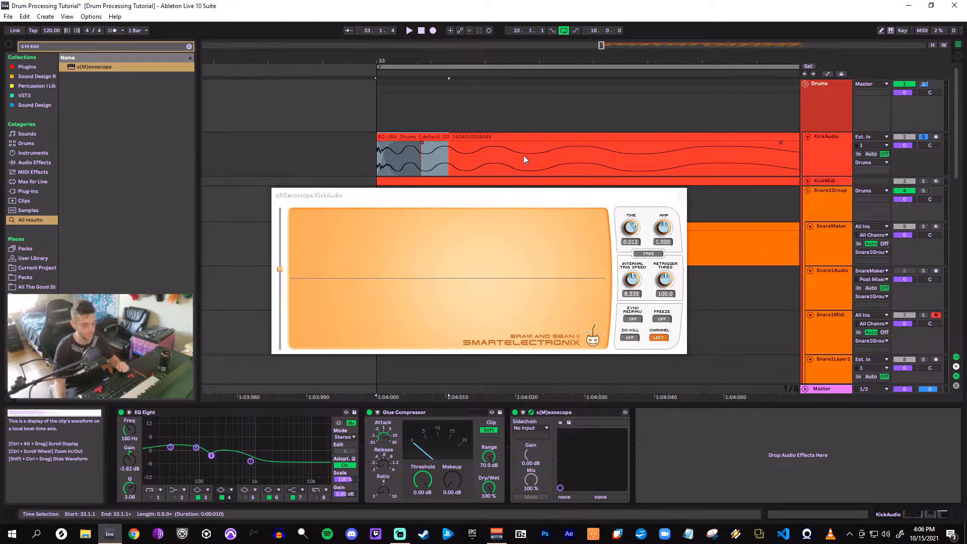
key(space)
drag(435, 468, 422, 484)
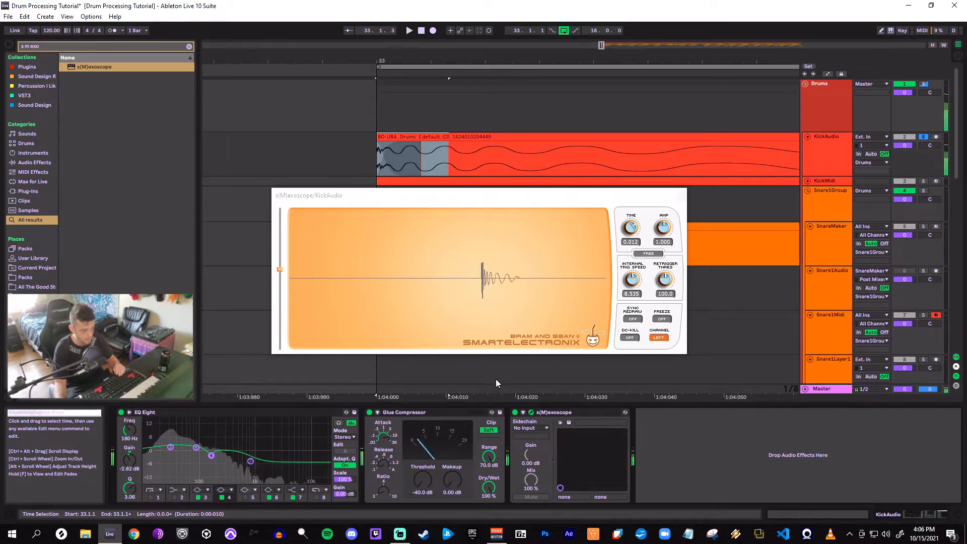
Reset the Glue Compressor's threshold to 0 dB and lower it to -23.2 dB while playing the kick
double_click(425, 482)
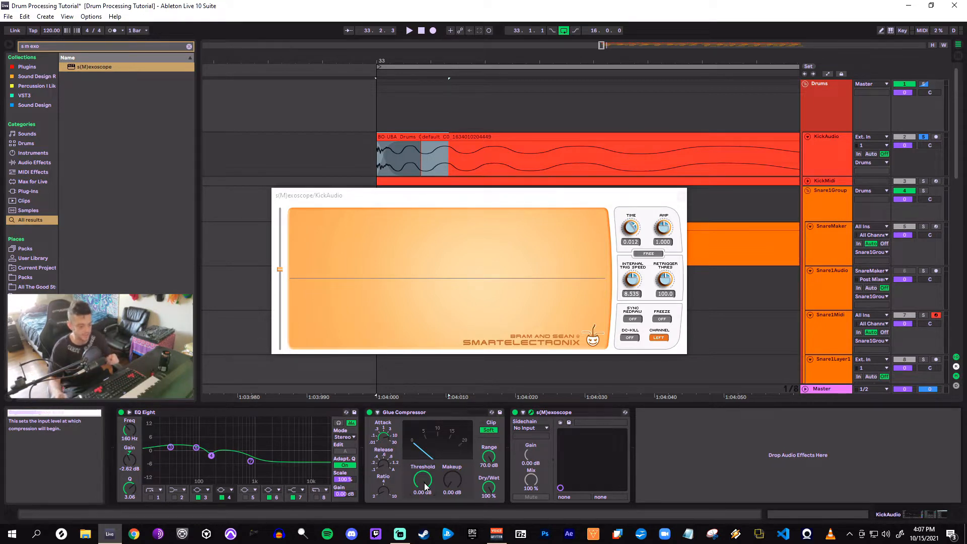
key(space)
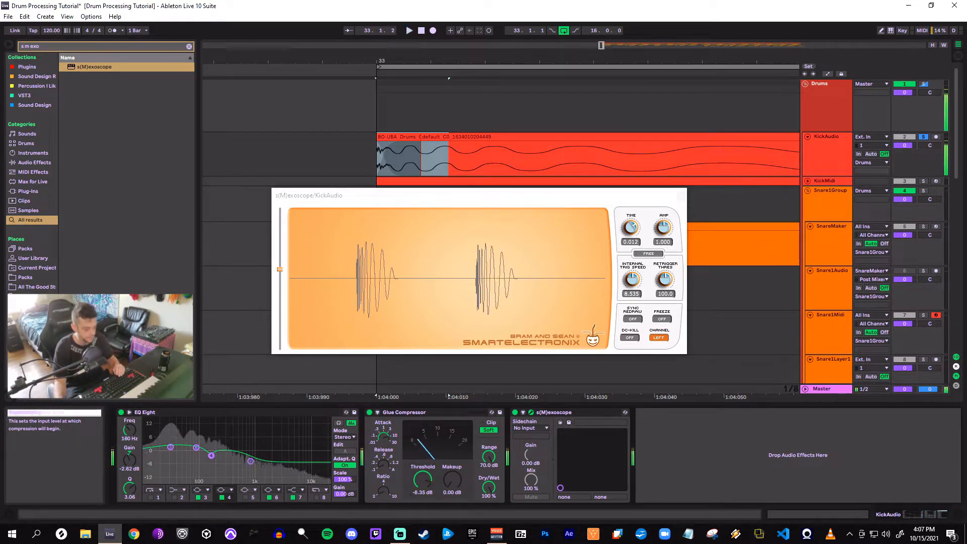
drag(422, 479, 422, 497)
key(space)
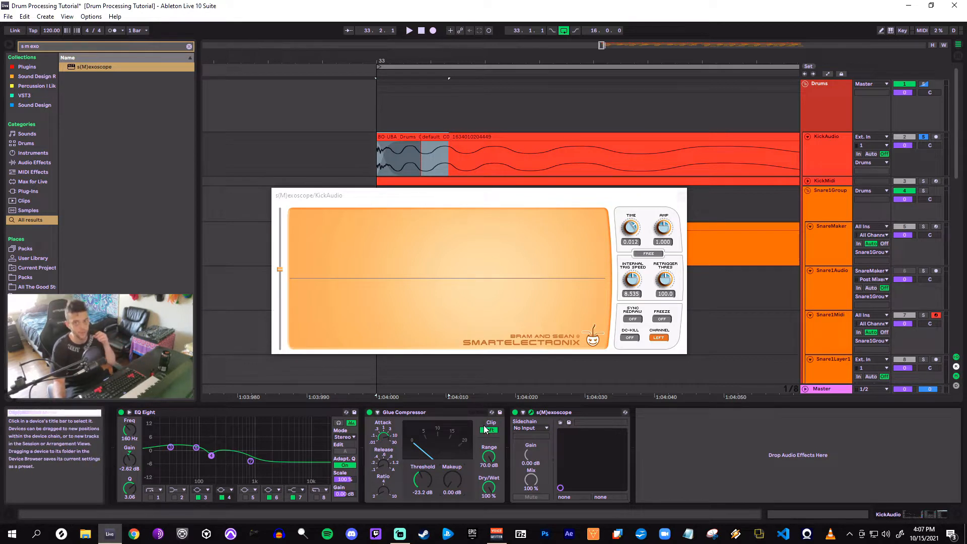
Raise the Glue Compressor's makeup to 13.0 dB and disable EQ Eight's band 7 while playing the kick
key(space)
drag(449, 483, 450, 419)
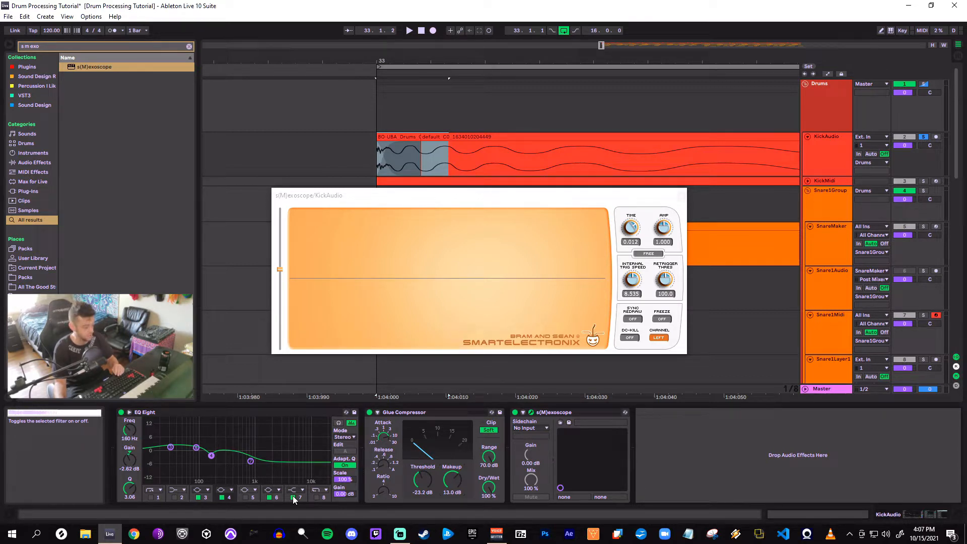
key(space)
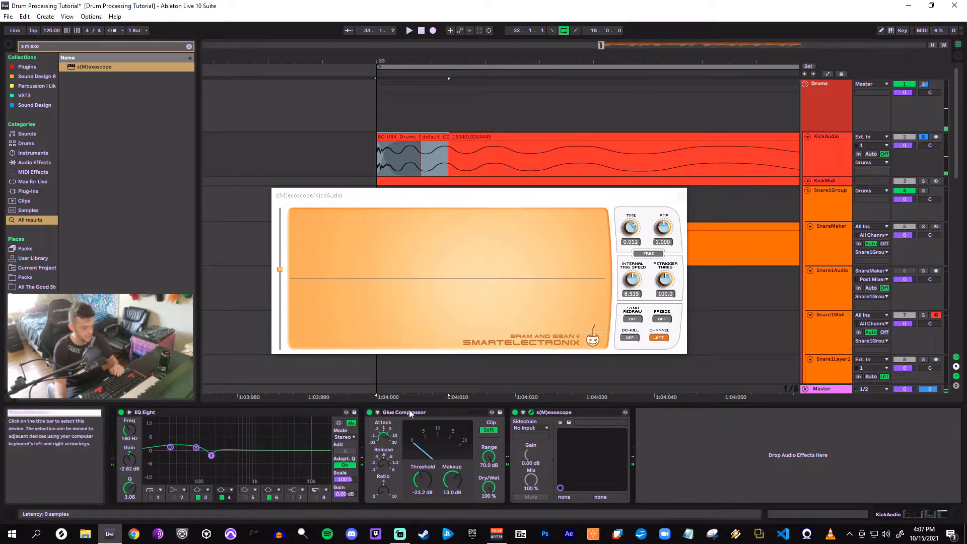
Group the Glue Compressor into an Audio Effect Rack, show only its chain list, and lower the chain volume to offset the makeup gain
key(ctrl+g)
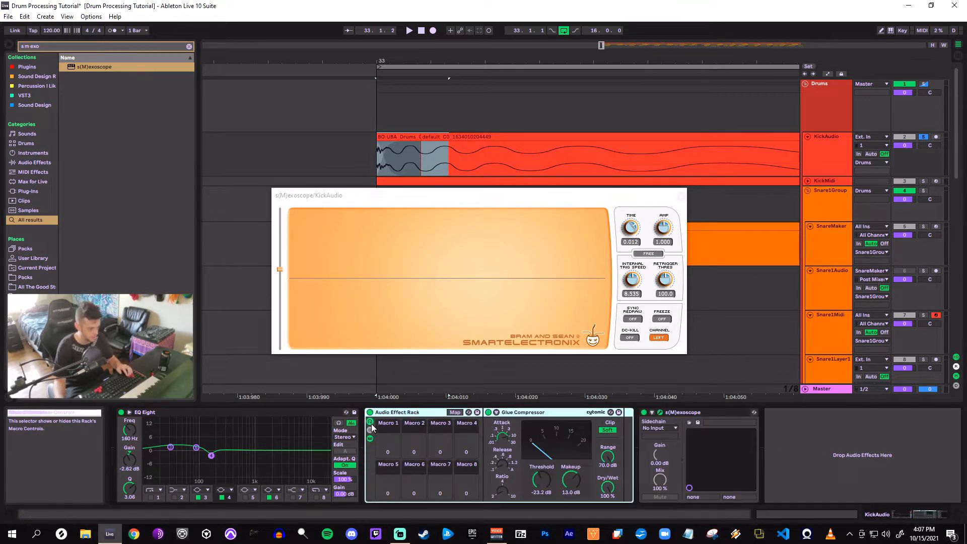
click(370, 421)
click(370, 430)
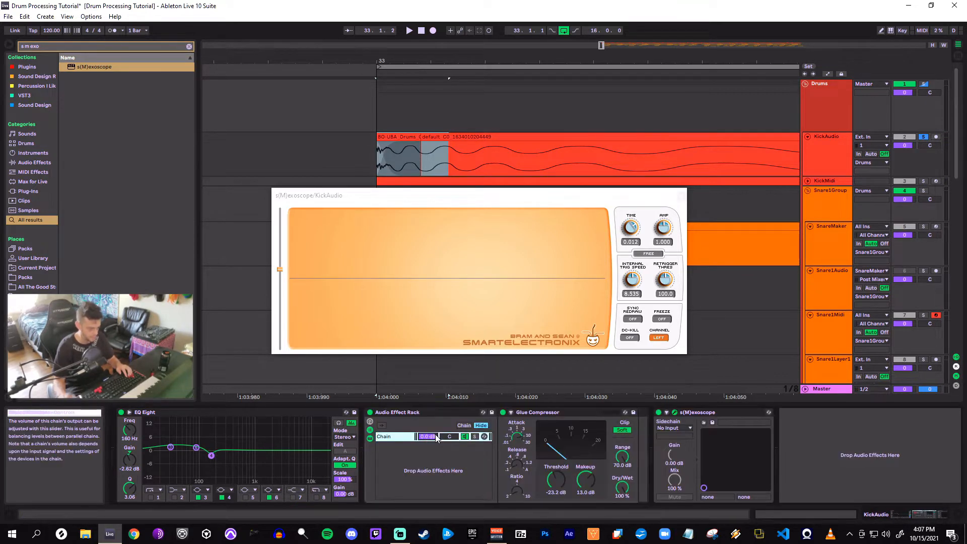
key(space)
key(space)
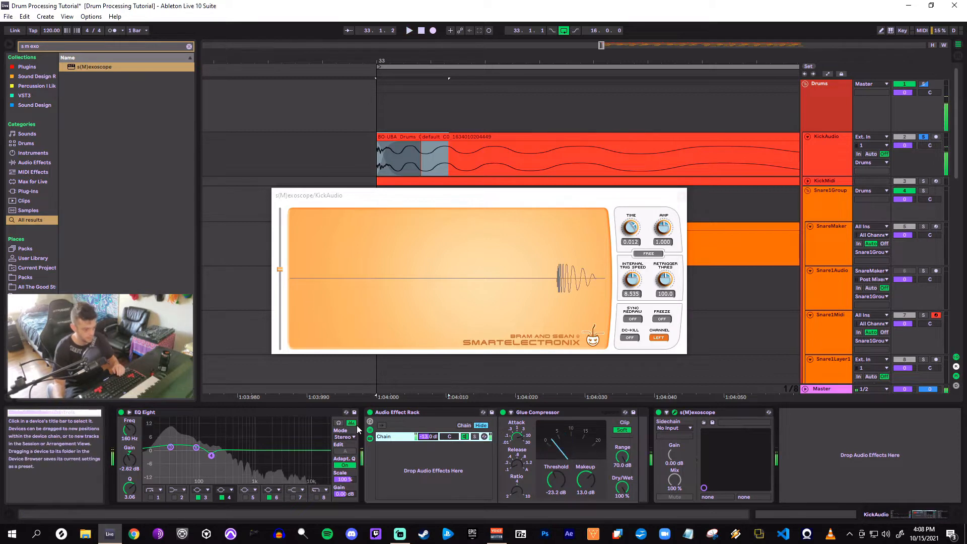
Compare the kick with the rack bypassed and active, adjusting the chain volume slightly to match the levels
click(370, 412)
click(369, 412)
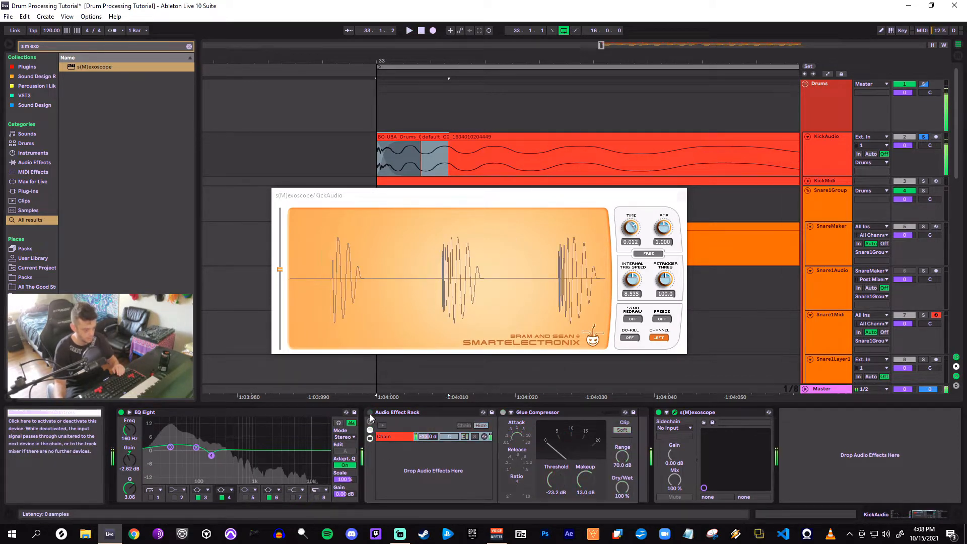
key(space)
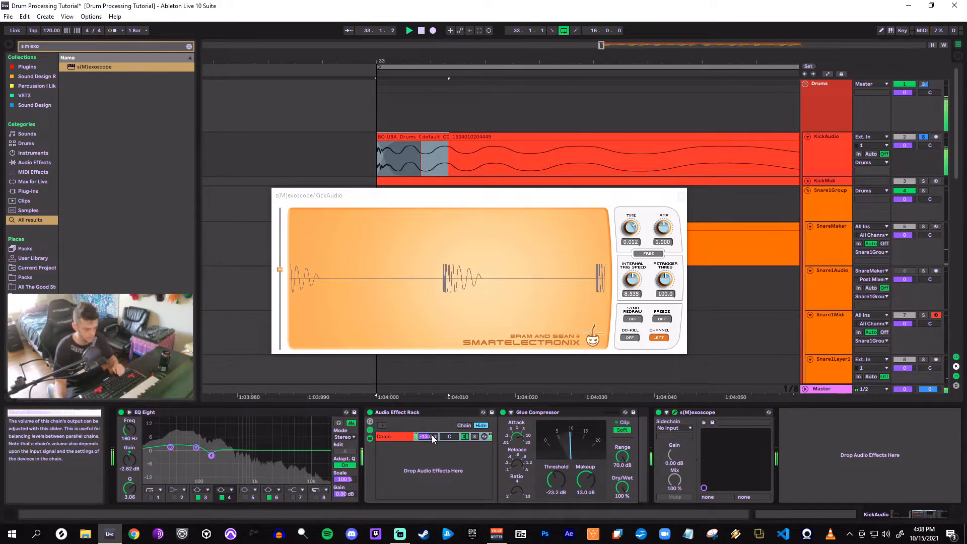
drag(432, 437, 432, 430)
click(371, 414)
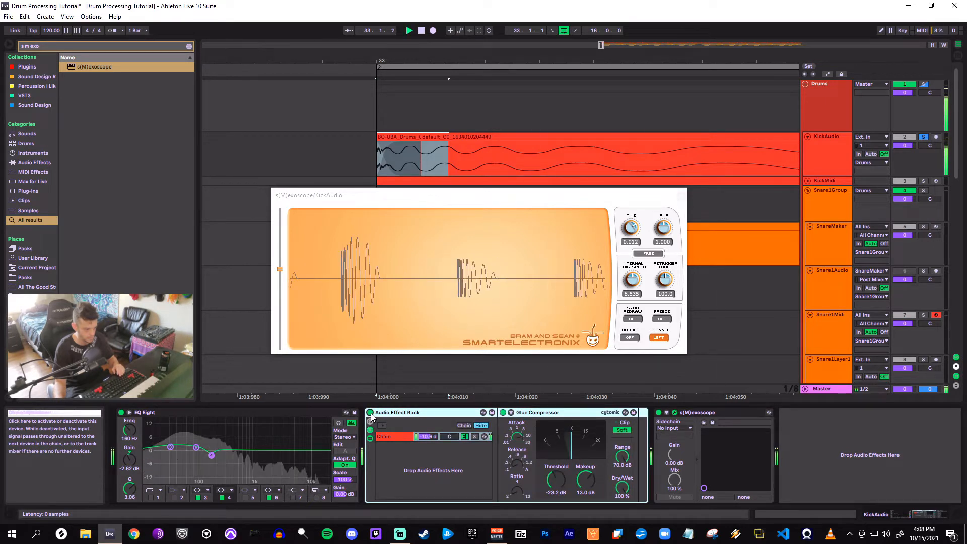
click(370, 413)
Re-enable EQ Eight's band 7 and the Audio Effect Rack while playing the kick
click(293, 498)
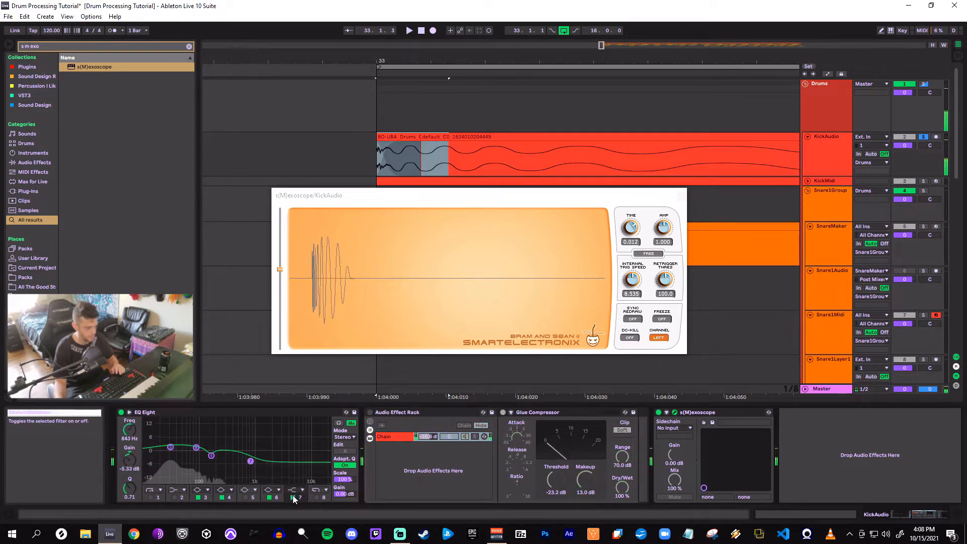
click(371, 412)
key(space)
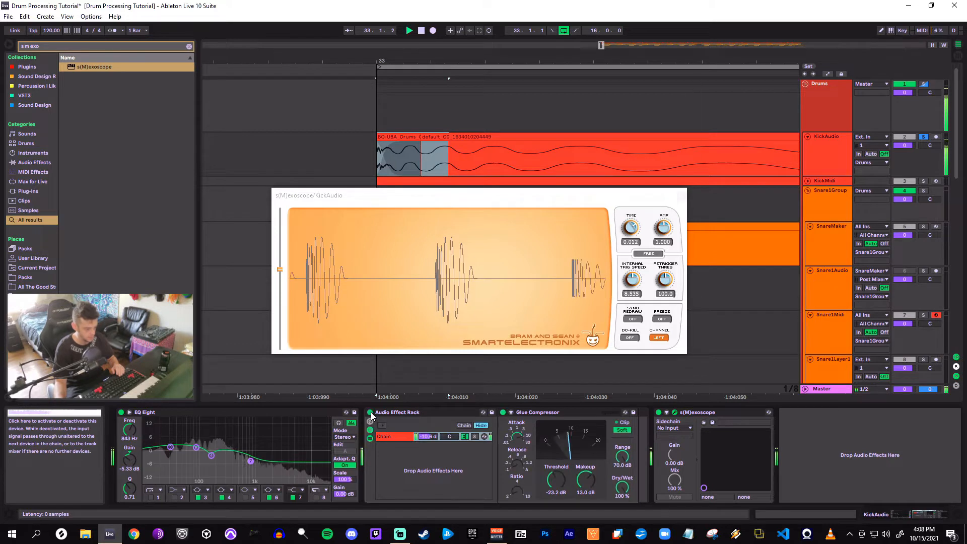
key(space)
Reset the rack's chain volume to 0 dB and ungroup the Audio Effect Rack
double_click(421, 437)
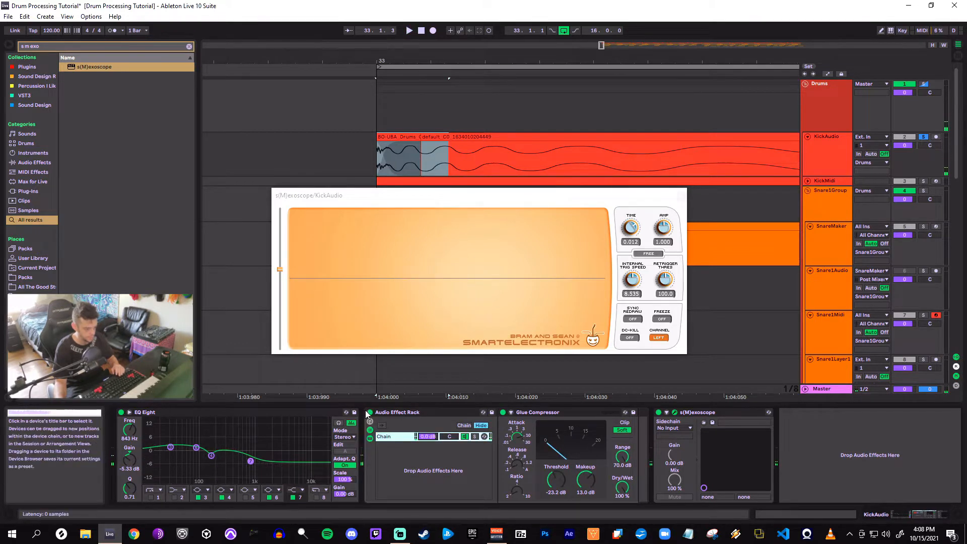
right_click(399, 436)
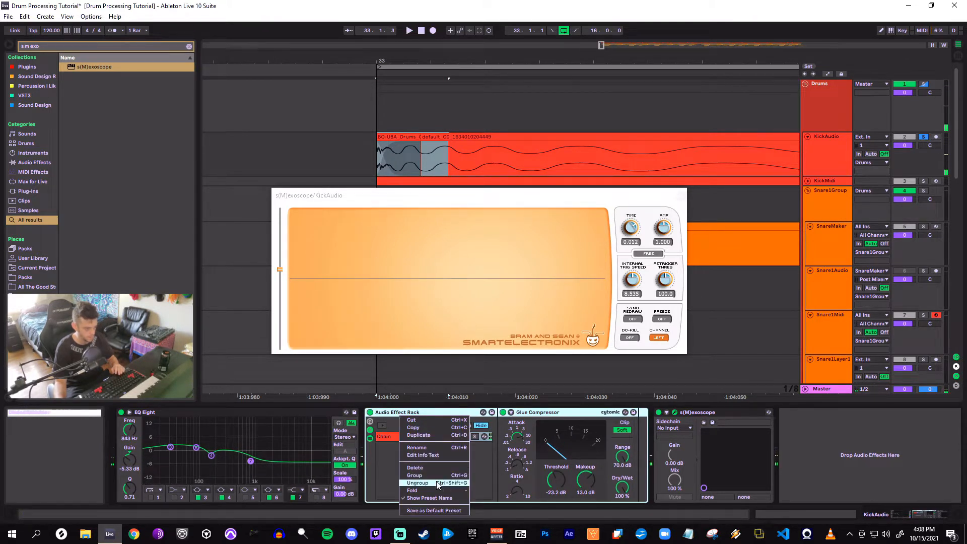
click(418, 483)
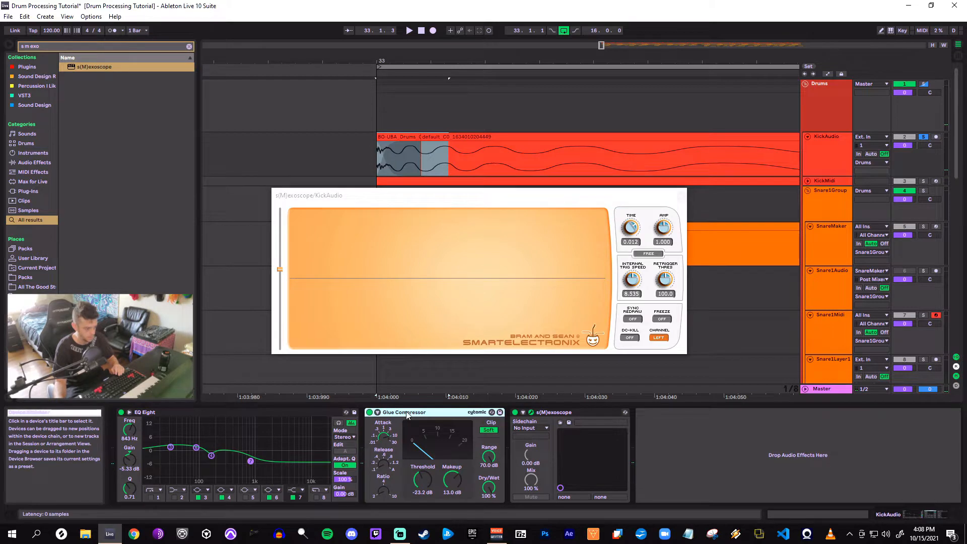
Enable EQ Eight's band 5, set band 7 to 791 Hz, -10.0 dB and Q 0.31, and compare the kick with the EQ bypassed
key(space)
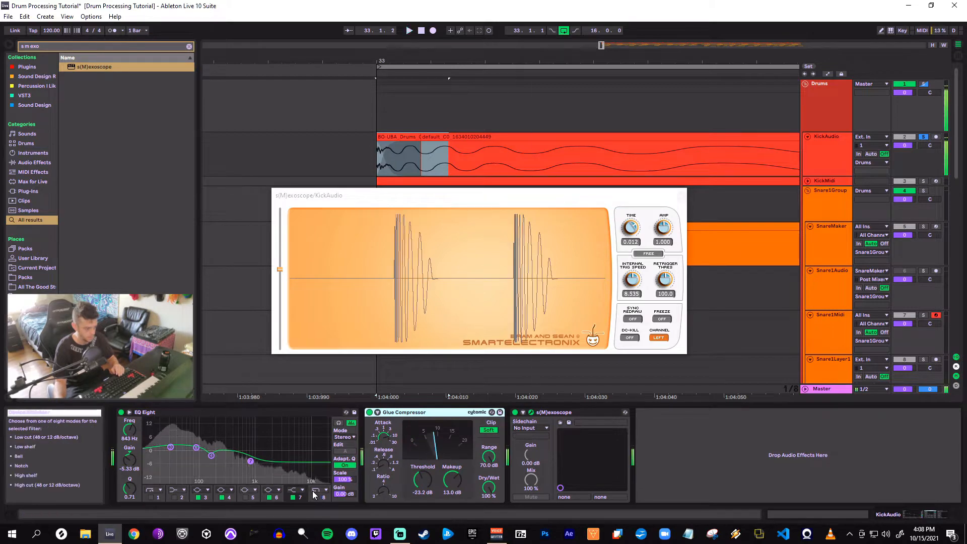
mouse_move(253, 461)
mouse_down()
mouse_move(237, 458)
mouse_move(262, 468)
mouse_move(253, 472)
mouse_up()
click(246, 498)
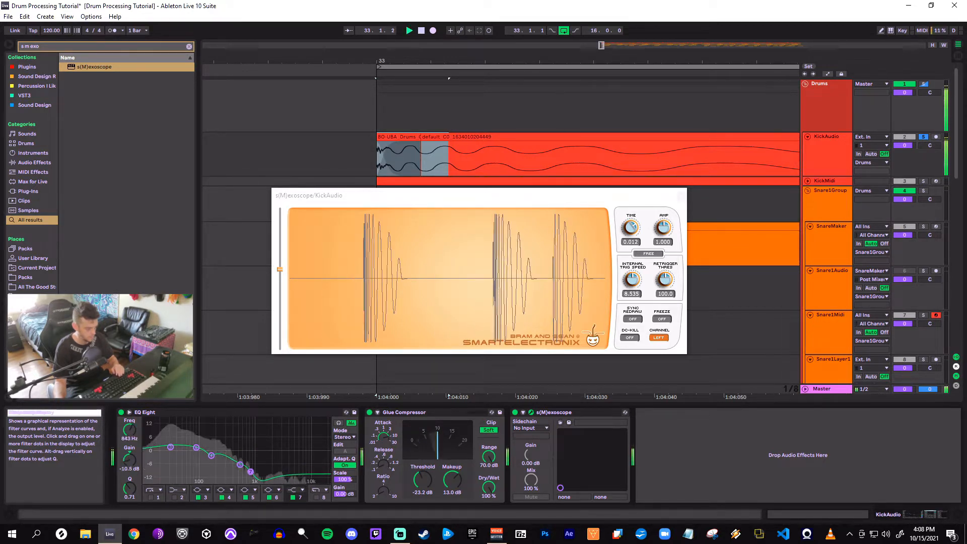
drag(134, 496, 133, 512)
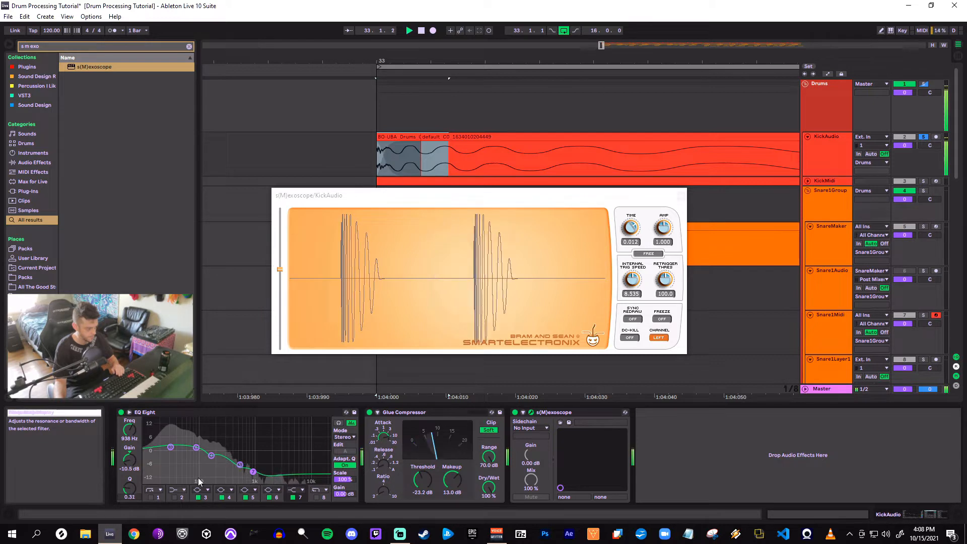
drag(253, 472, 249, 471)
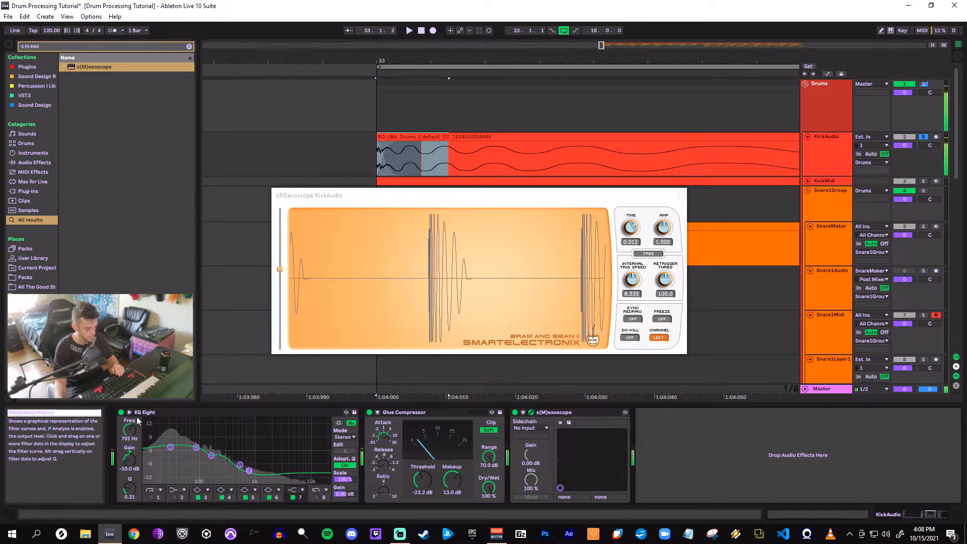
click(121, 412)
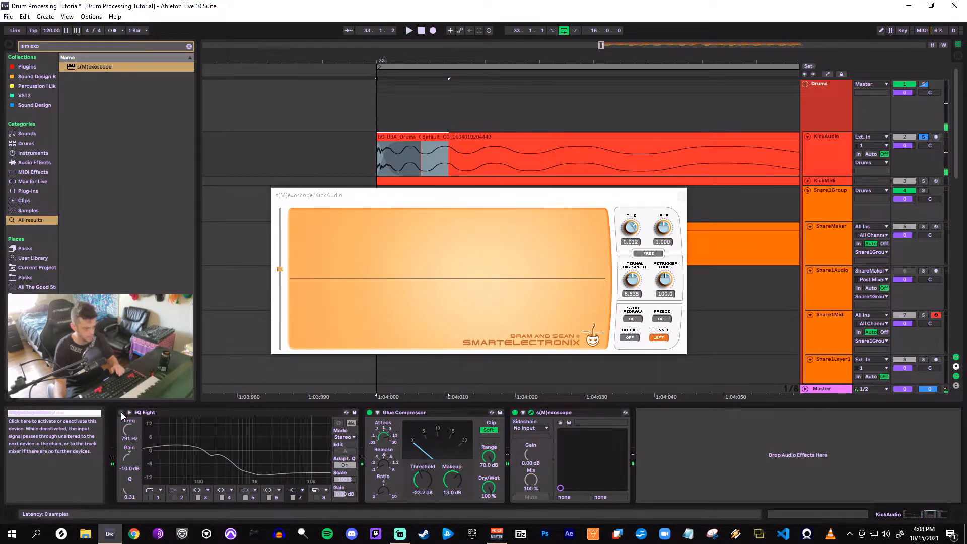
click(120, 412)
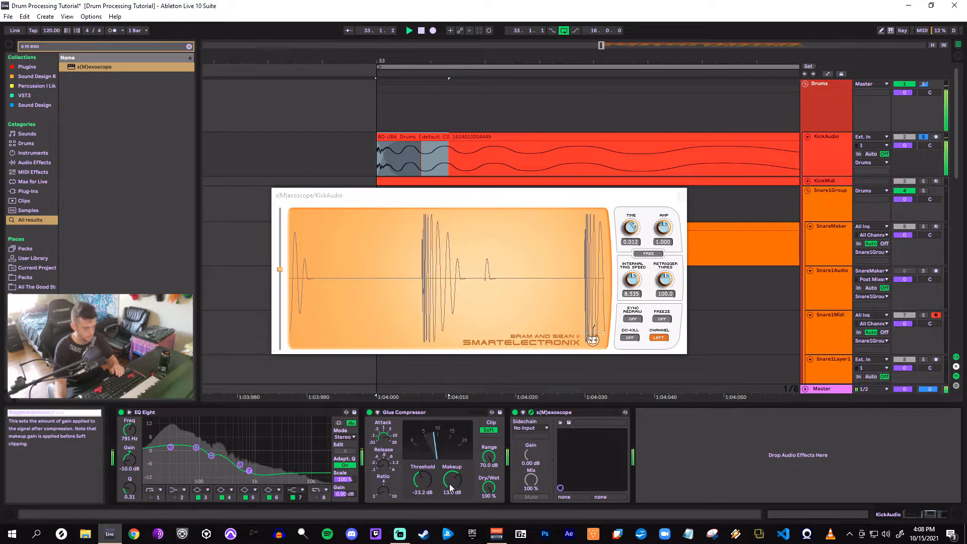
Try raising the Glue Compressor's makeup to 14.3 dB and to 20.0 dB while repeatedly playing the kick
drag(452, 481, 452, 476)
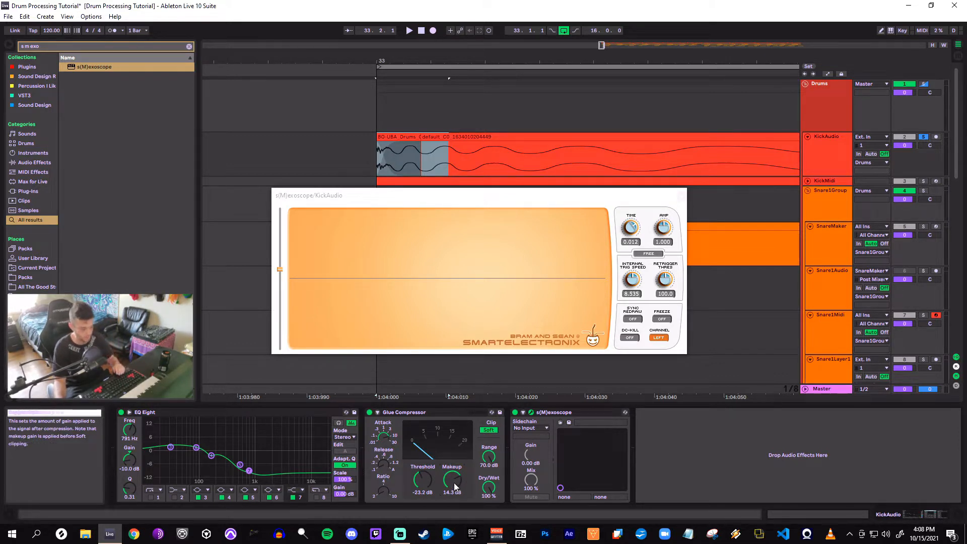
key(space)
key(space)
key(space)
key(space)
key(space)
key(space)
key(space)
key(space)
key(space)
key(space)
drag(455, 483, 455, 467)
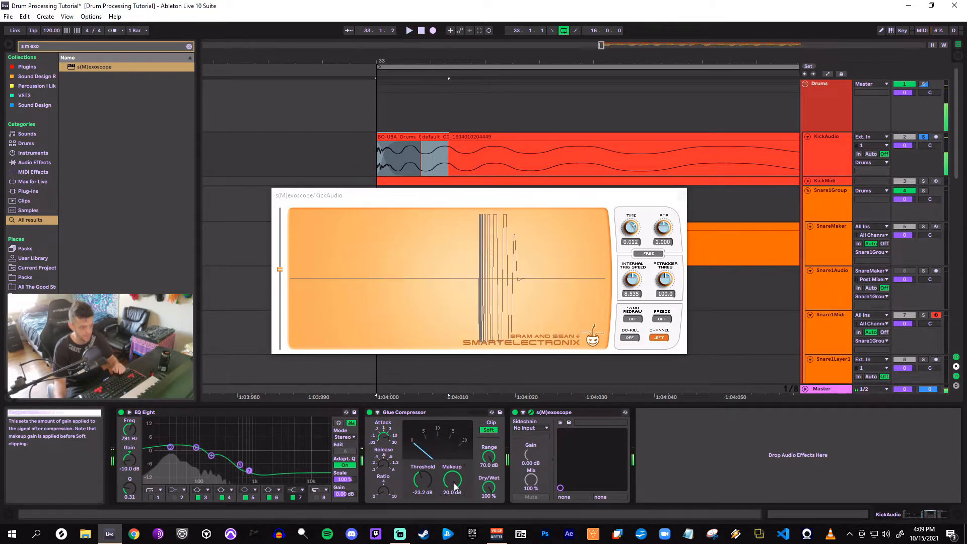
key(space)
key(space)
key(space)
key(space)
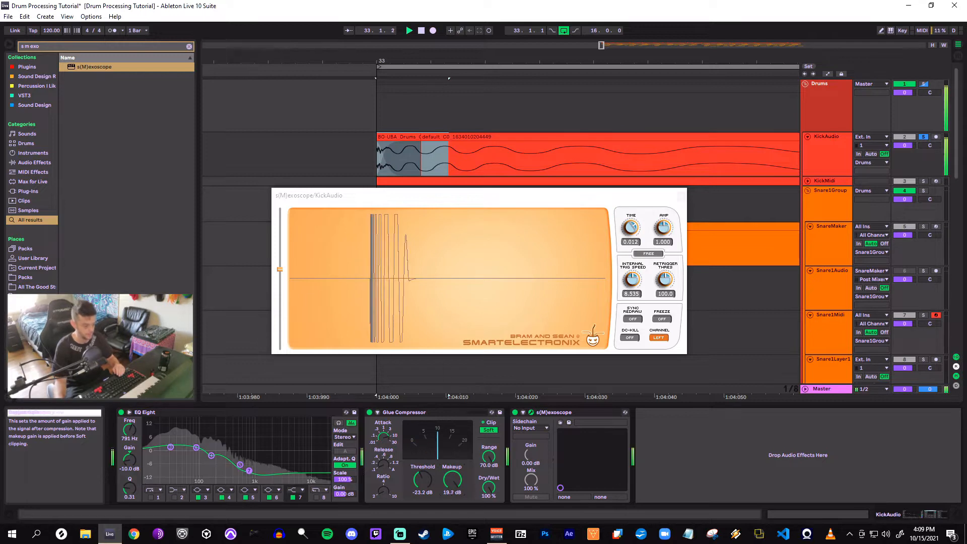
Set the Glue Compressor's makeup to 13.2 dB while repeatedly playing the kick
mouse_move(455, 482)
mouse_down()
mouse_move(454, 508)
mouse_move(454, 480)
mouse_up()
key(space)
key(space)
key(space)
key(space)
key(space)
key(space)
key(space)
key(space)
key(space)
key(space)
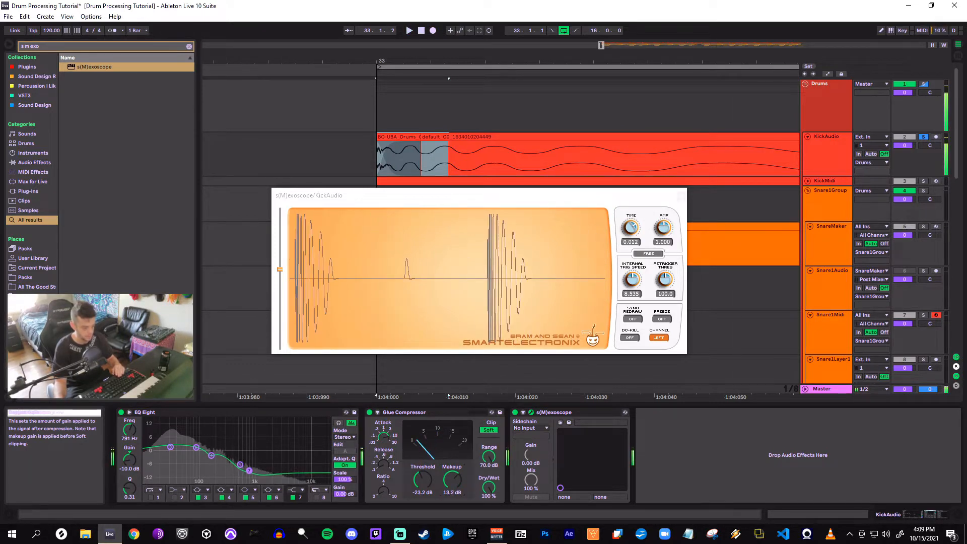
key(space)
key(space)
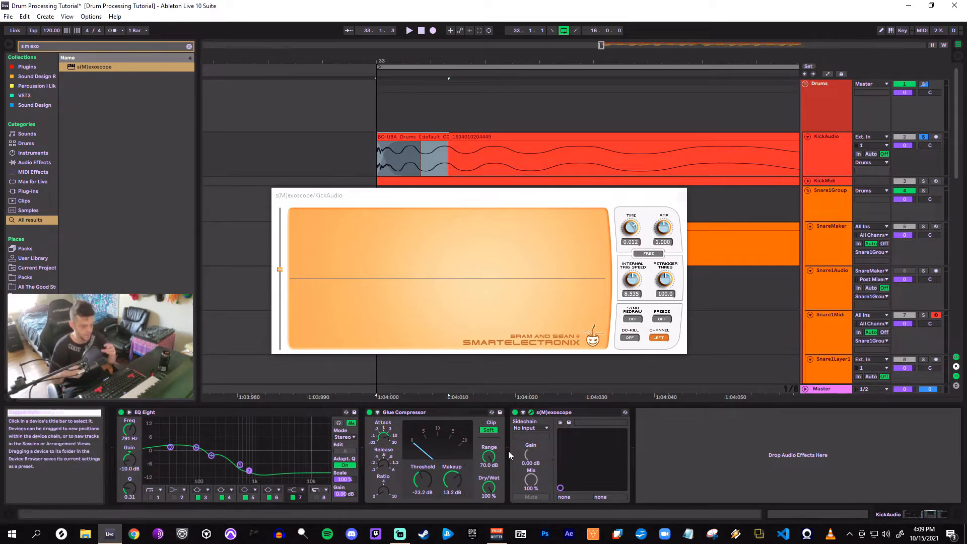
key(space)
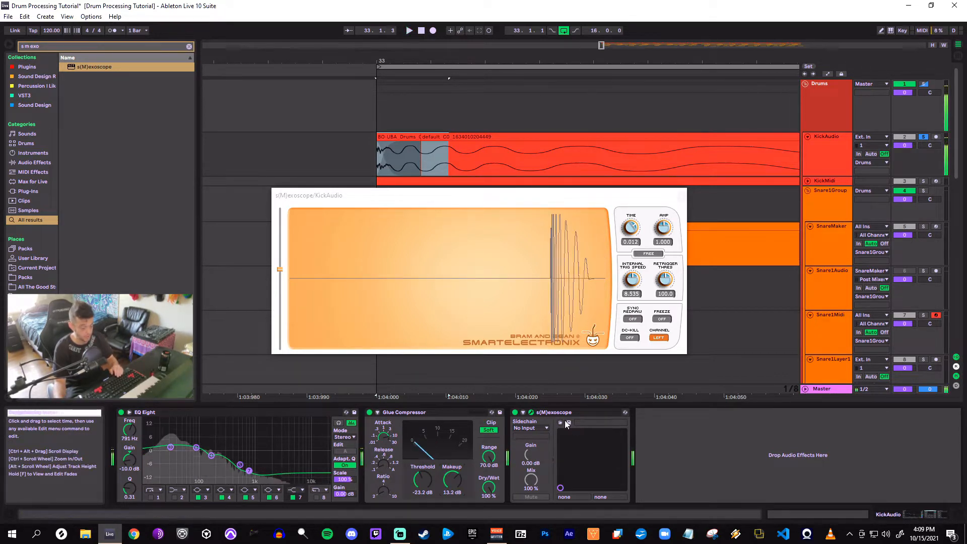
Hide the s(M)exoscope window, insert an audio track below KickAudio, and colour the new track red
click(531, 412)
click(832, 160)
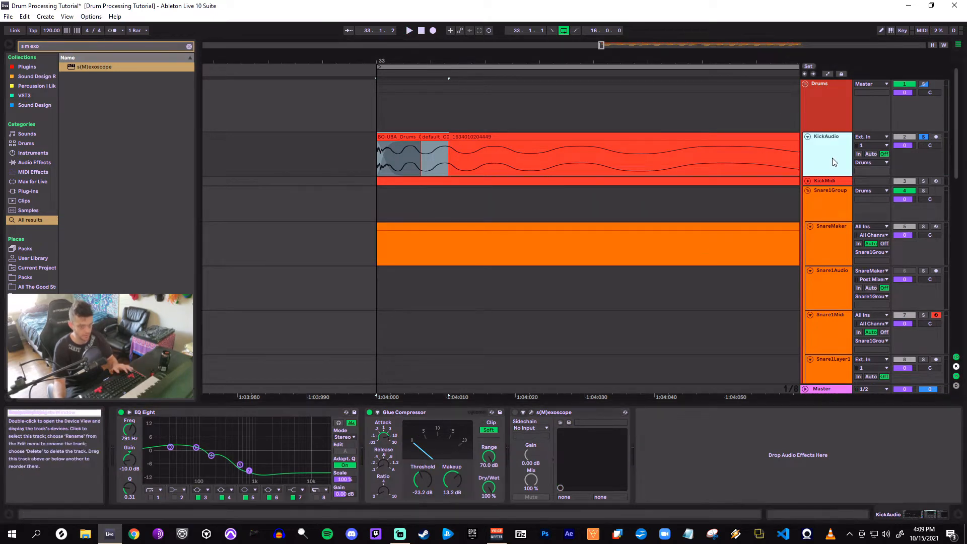
key(ctrl+t)
right_click(781, 191)
right_click(833, 174)
right_click(832, 196)
click(854, 233)
right_click(839, 197)
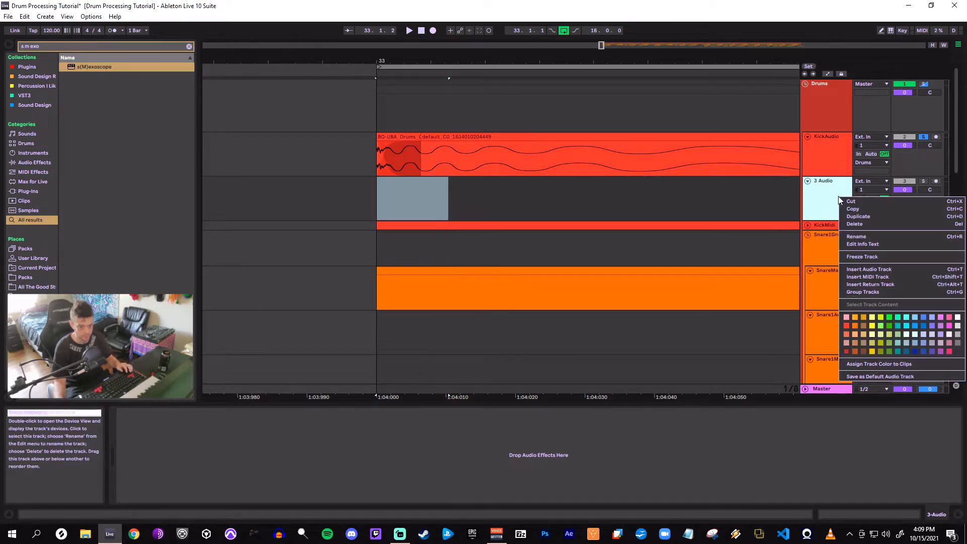
click(847, 326)
Try recording onto the new audio track from 33.1.1, and undo the take
drag(570, 56, 432, 20)
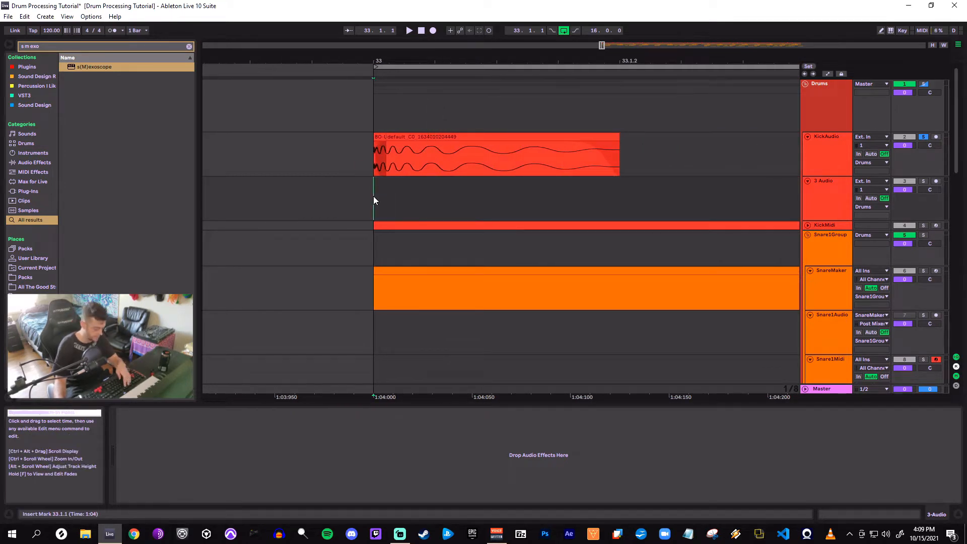
key(F9)
key(space)
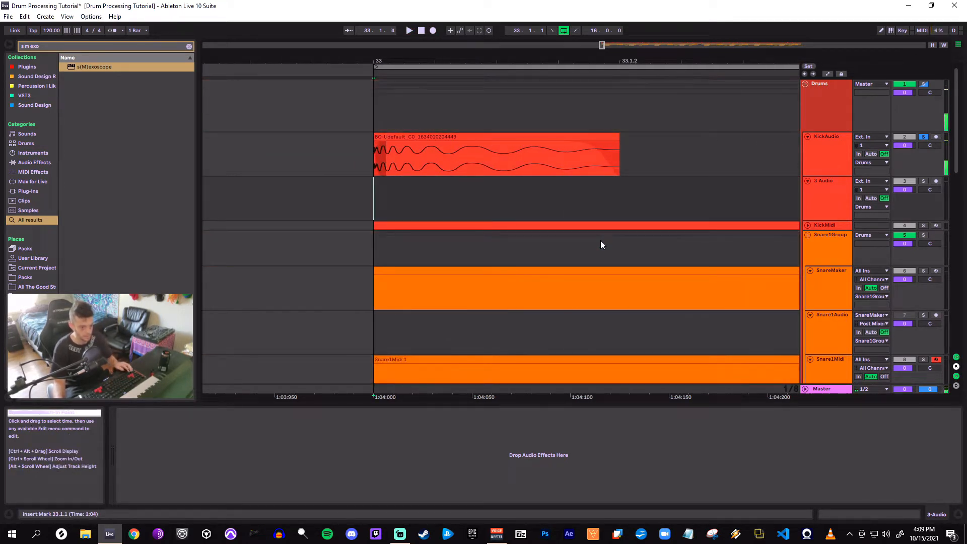
key(ctrl+z)
Arm the new audio track, try another recording from 33.1.1, and undo the take
click(935, 181)
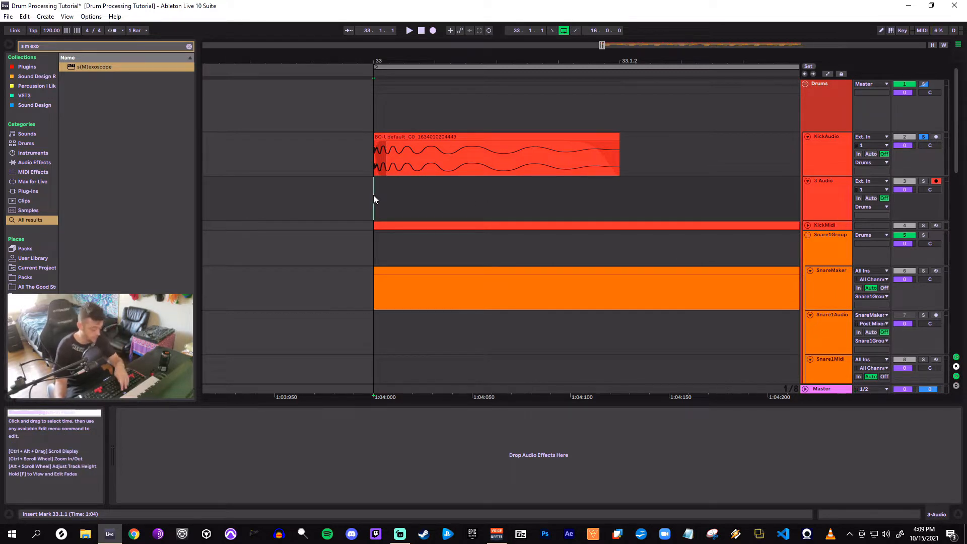
key(F9)
key(space)
key(ctrl+z)
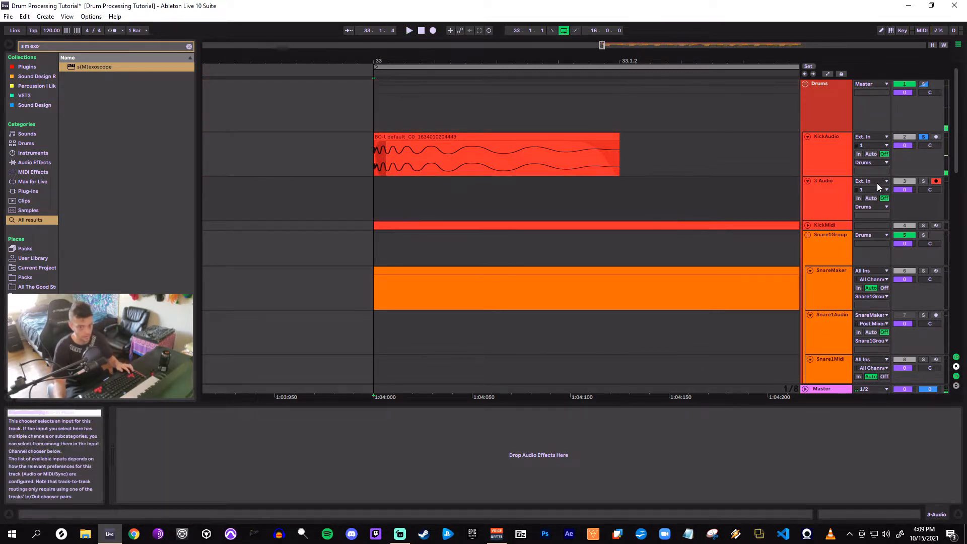
Set the new audio track's input to KickAudio and record the processed kick from 33.1.1
click(878, 182)
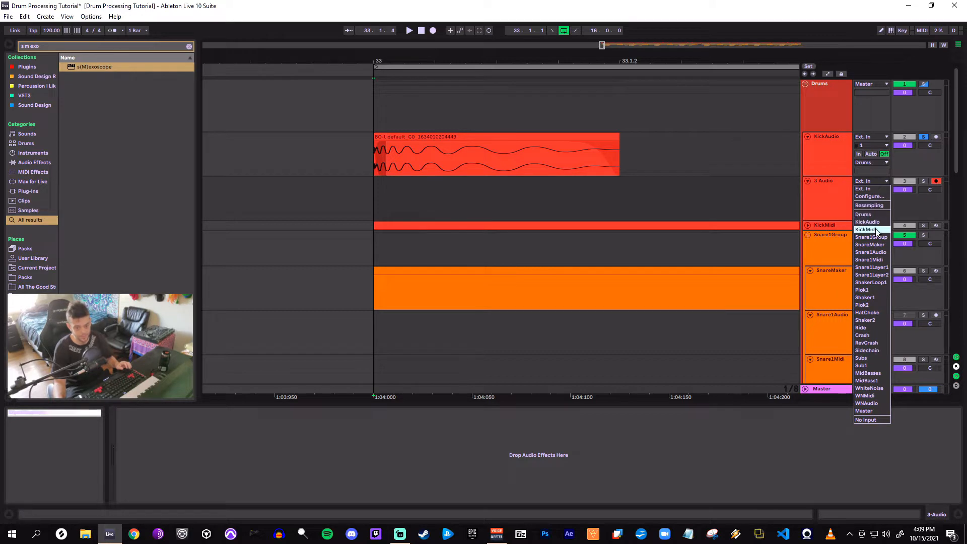
click(875, 222)
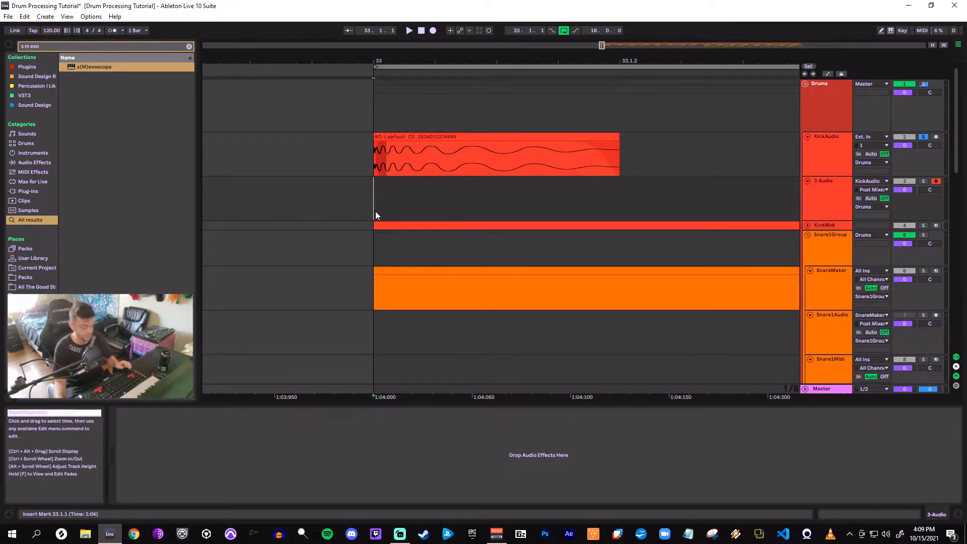
key(F9)
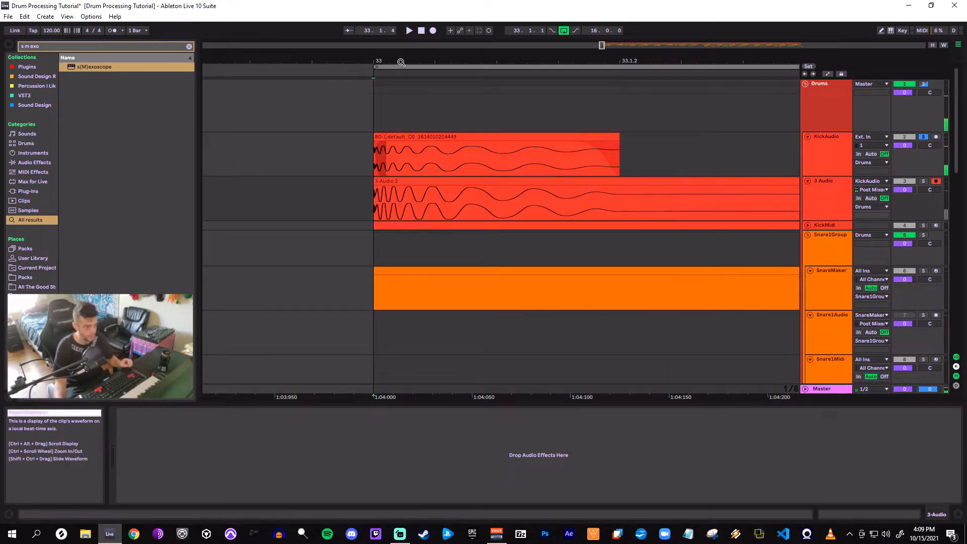
drag(401, 63, 385, 167)
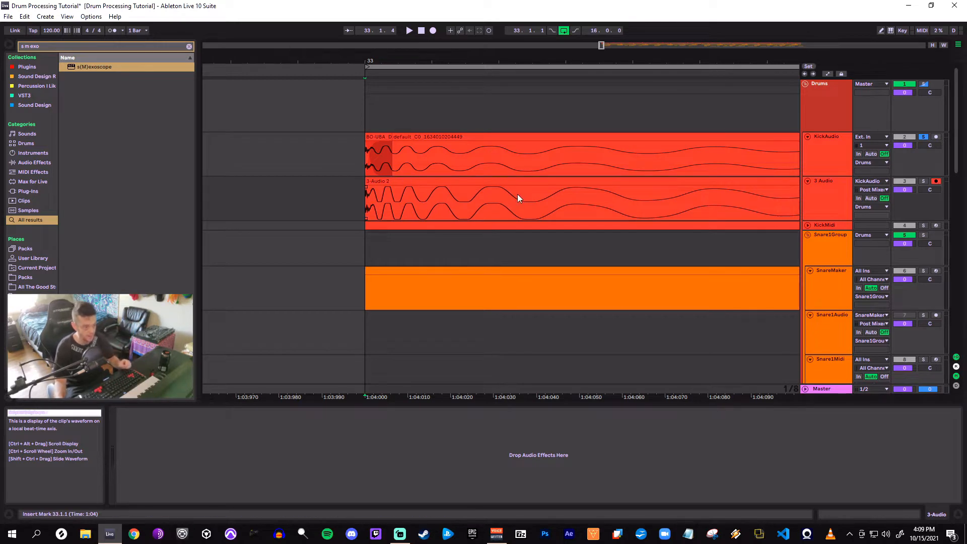
Set the fixed grid to 1/16 and delete the recorded clip's tail after 33.1.2
drag(637, 63, 637, 40)
right_click(594, 192)
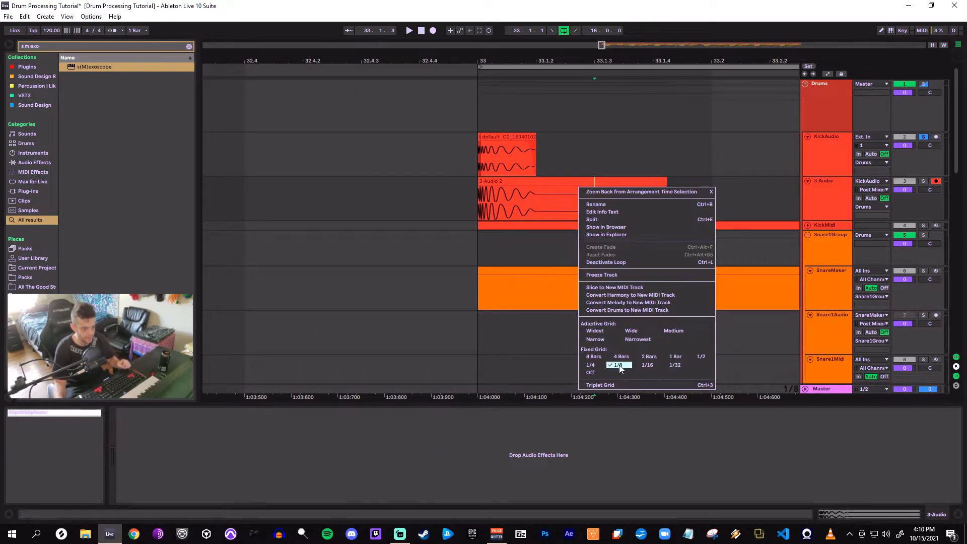
right_click(593, 201)
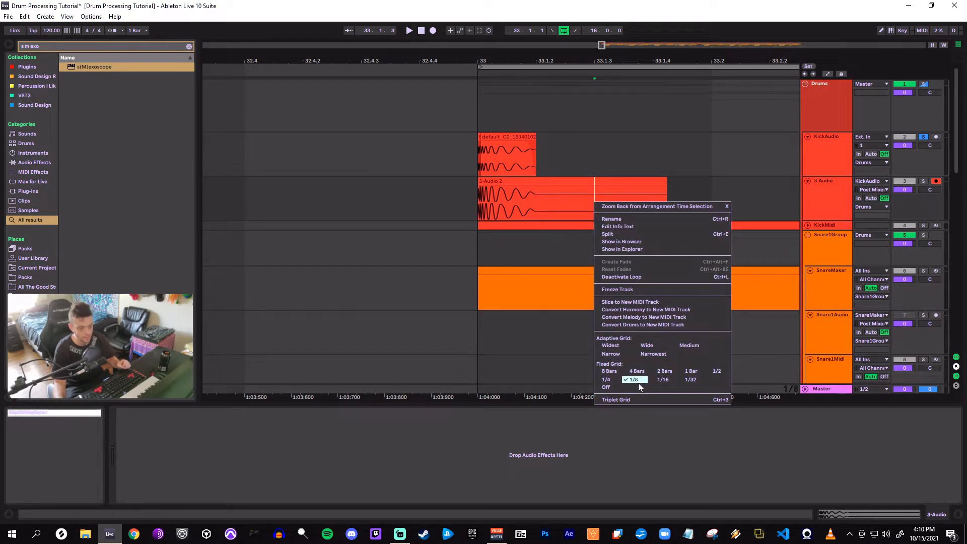
click(661, 380)
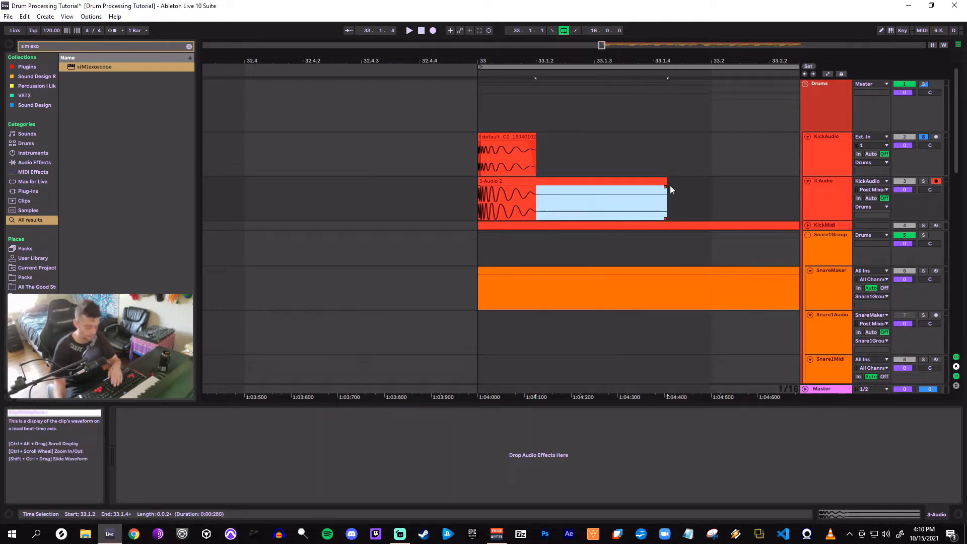
key(Delete)
Add a short fade-out at the end of the recorded kick clip
drag(528, 60, 534, 156)
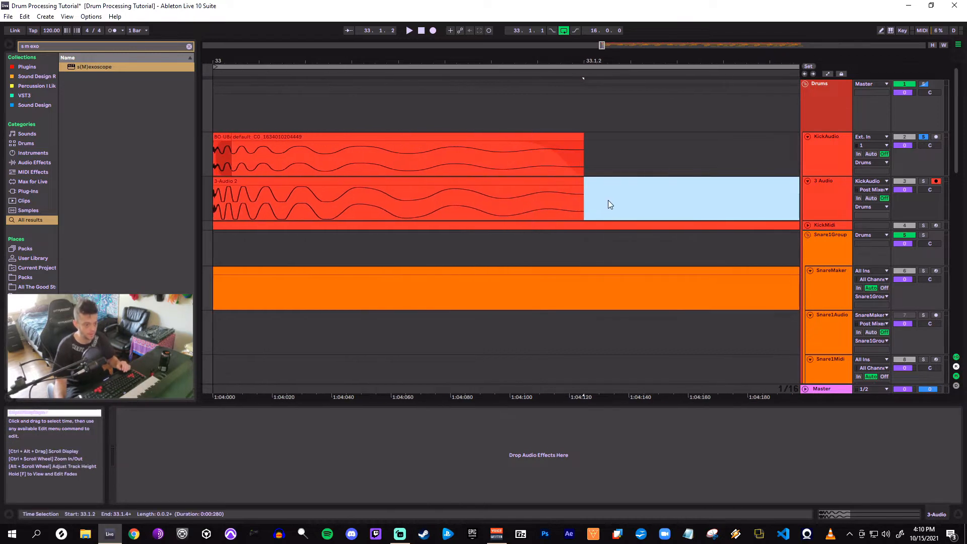
drag(580, 187, 567, 189)
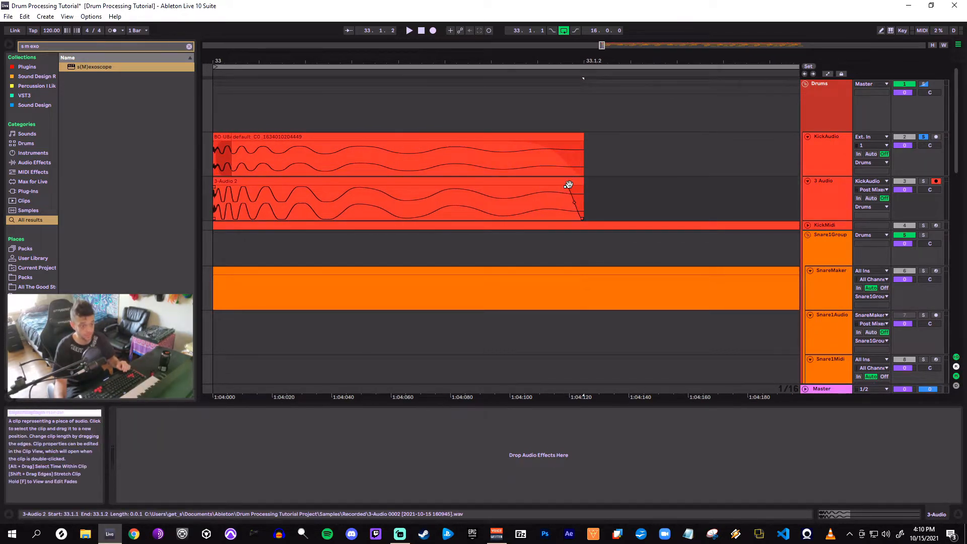
click(569, 181)
Consolidate the trimmed and faded kick recording from 33.1.1 to 33.1.2 into a new clip
drag(550, 59, 551, 28)
click(457, 187)
click(454, 184)
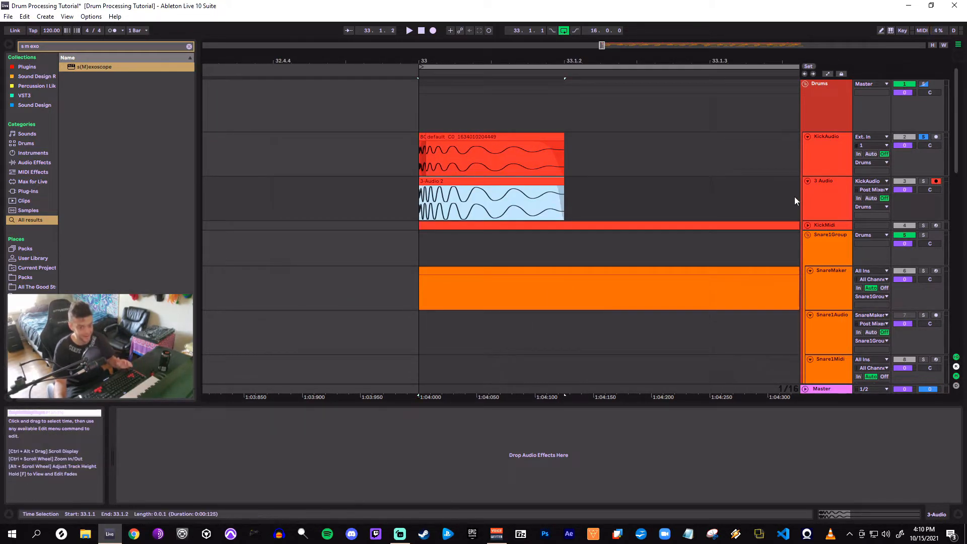
click(817, 225)
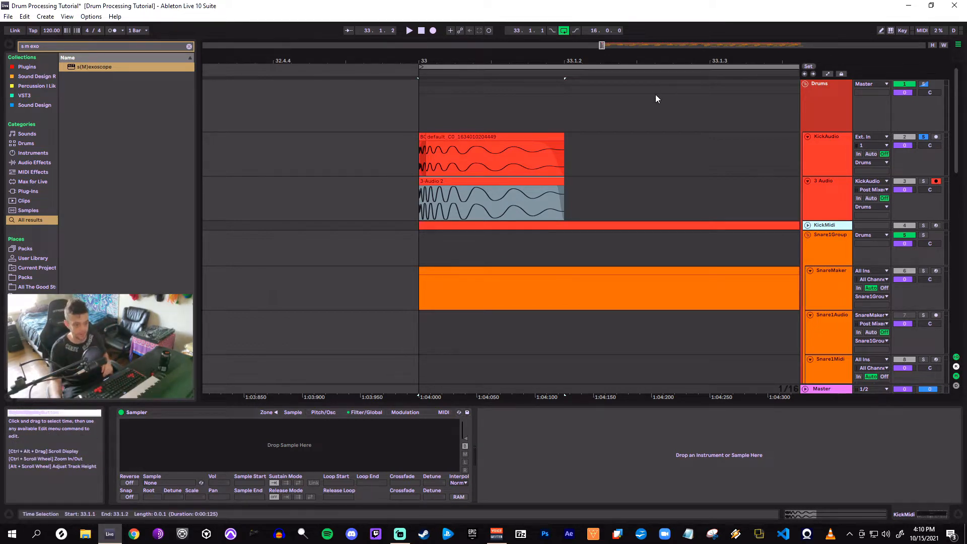
drag(651, 60, 611, 66)
click(475, 181)
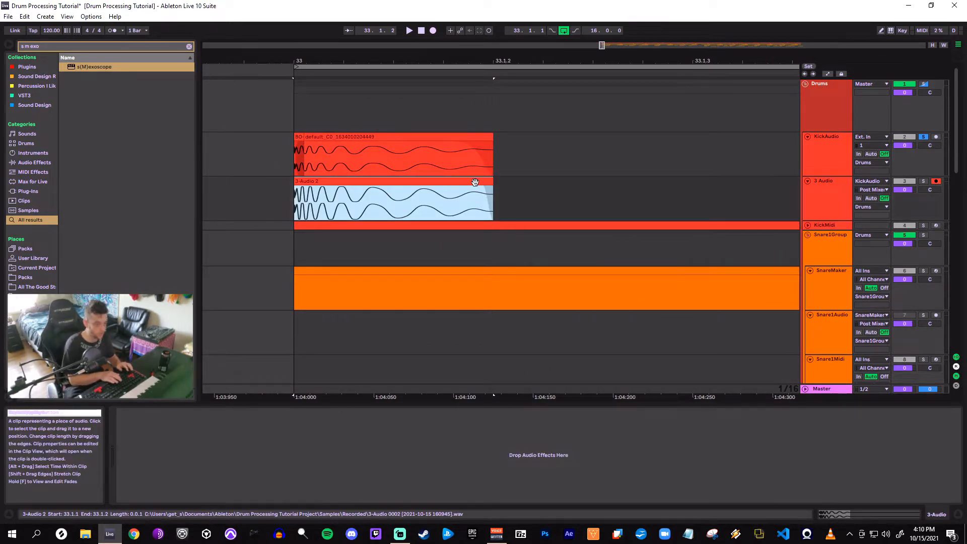
key(ctrl+j)
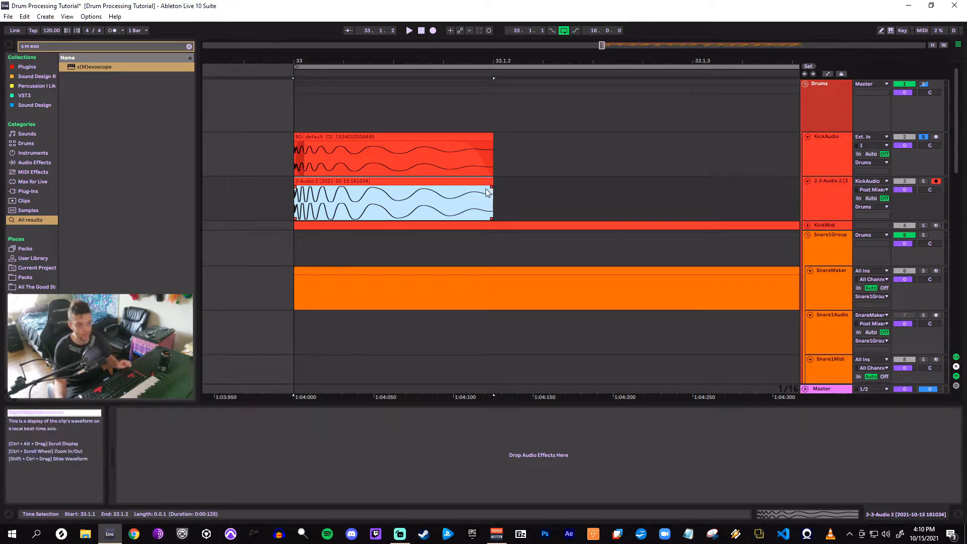
Load the consolidated kick clip into the empty Sampler on the KickMidi track
click(806, 189)
click(819, 224)
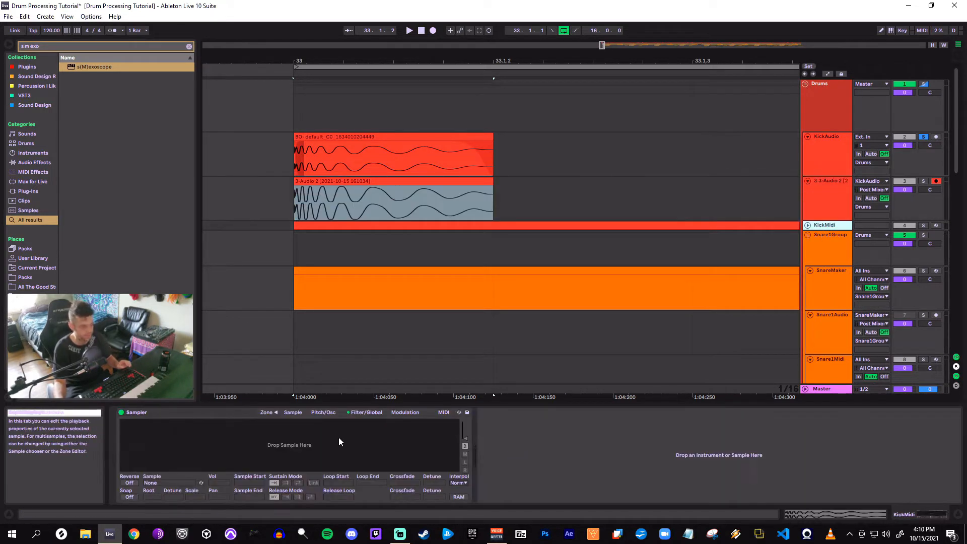
drag(342, 235, 341, 449)
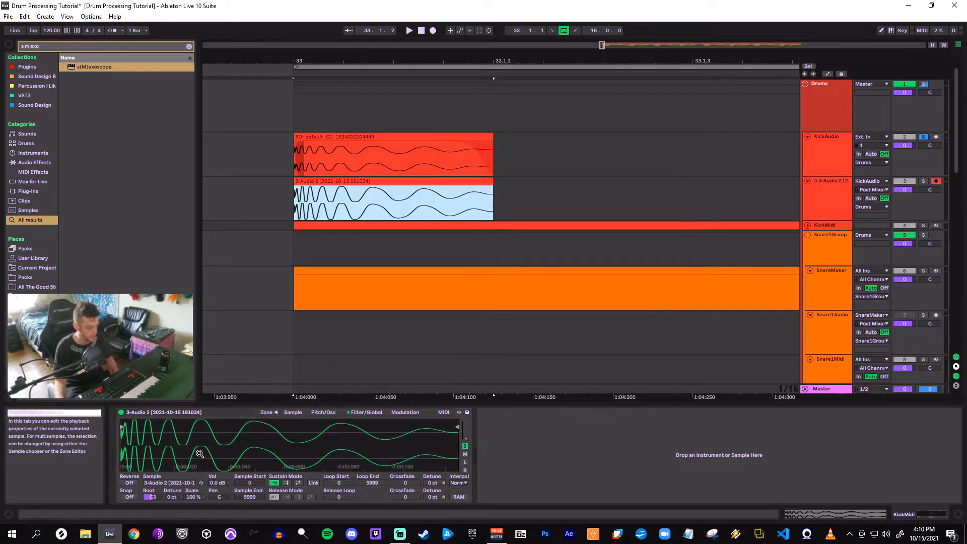
Fold the KickAudio track and recolour the track and its clips grey
click(806, 136)
right_click(825, 139)
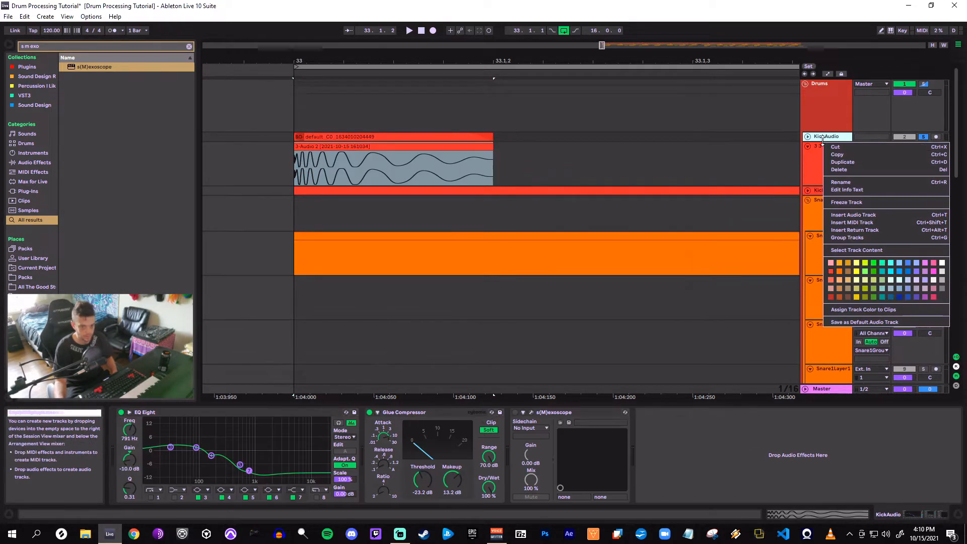
click(941, 296)
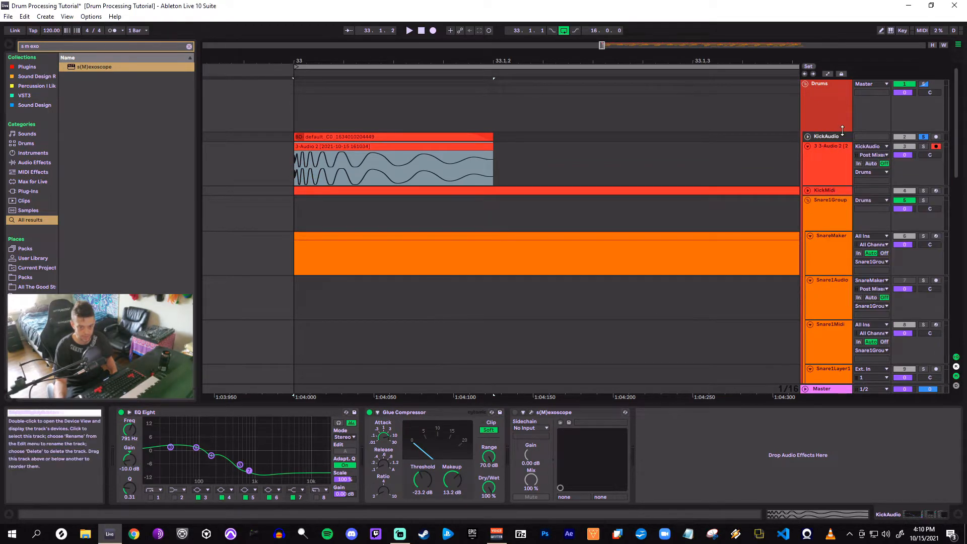
right_click(841, 137)
click(825, 159)
right_click(837, 138)
click(862, 275)
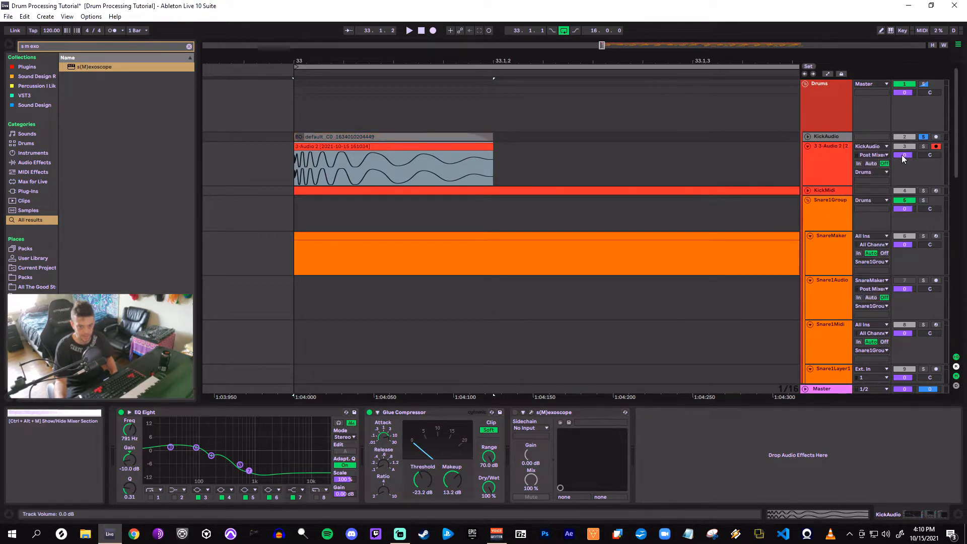
Delete the resampled audio track and unfold KickMidi to show several bars of its notes
click(829, 160)
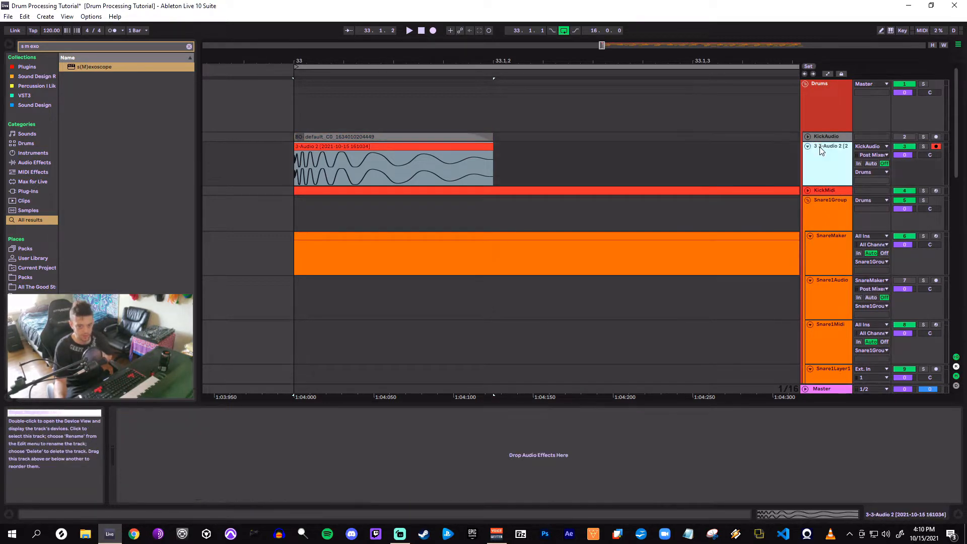
key(Delete)
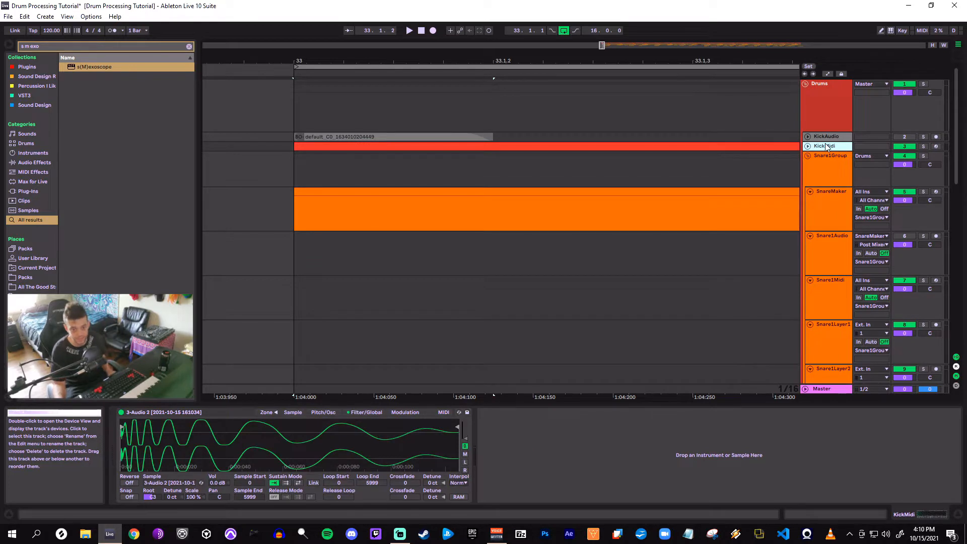
drag(704, 60, 512, 38)
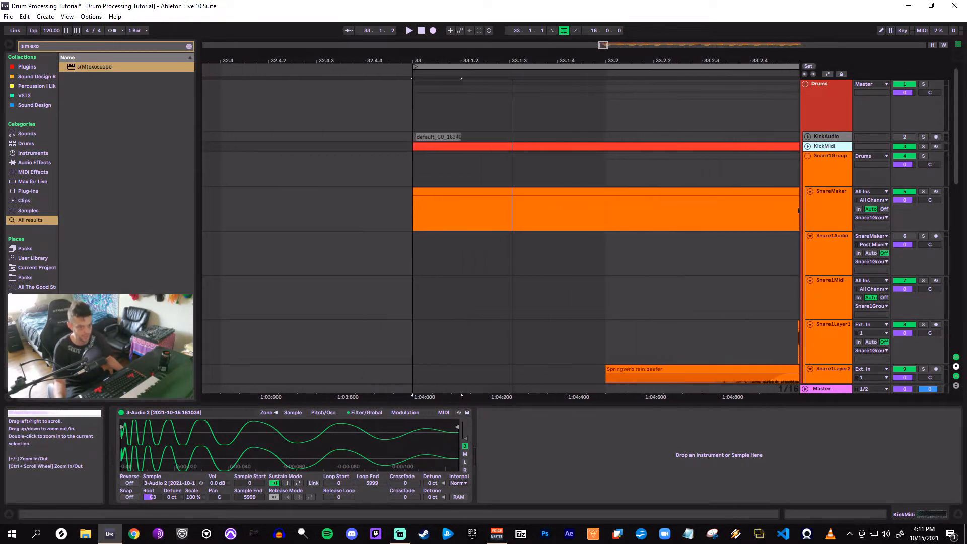
click(807, 146)
key(minus)
key(minus)
key(minus)
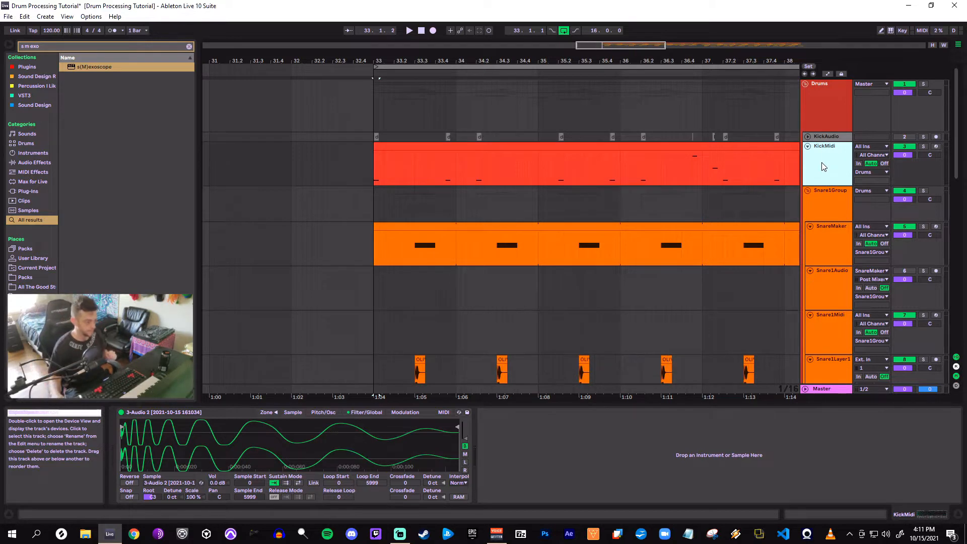
Switch off the filter in KickMidi's Sampler and check its Vol<Vel setting
click(225, 415)
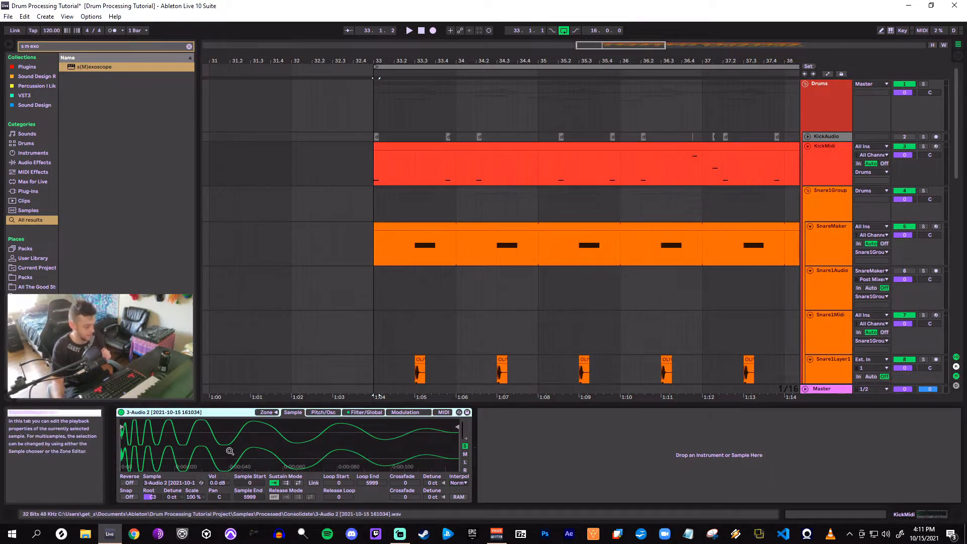
click(358, 413)
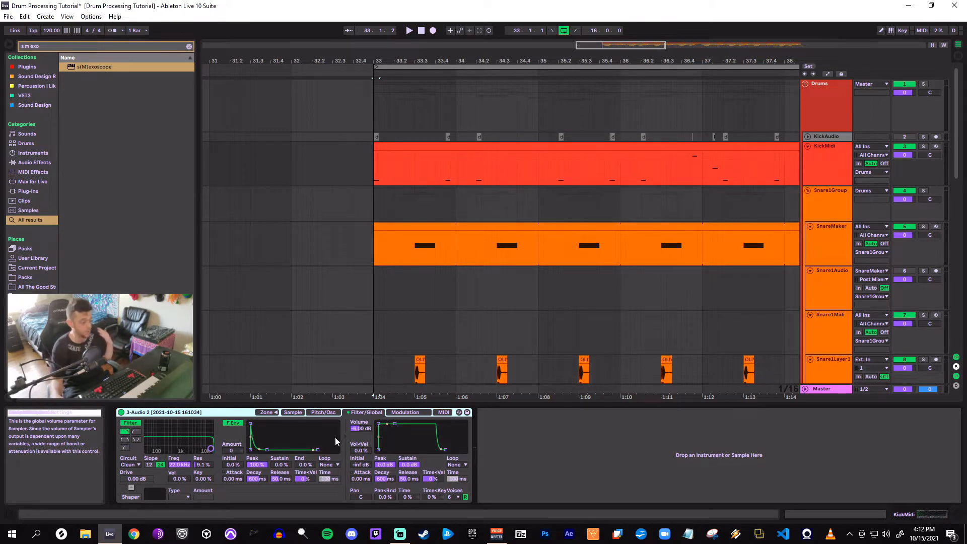
click(128, 424)
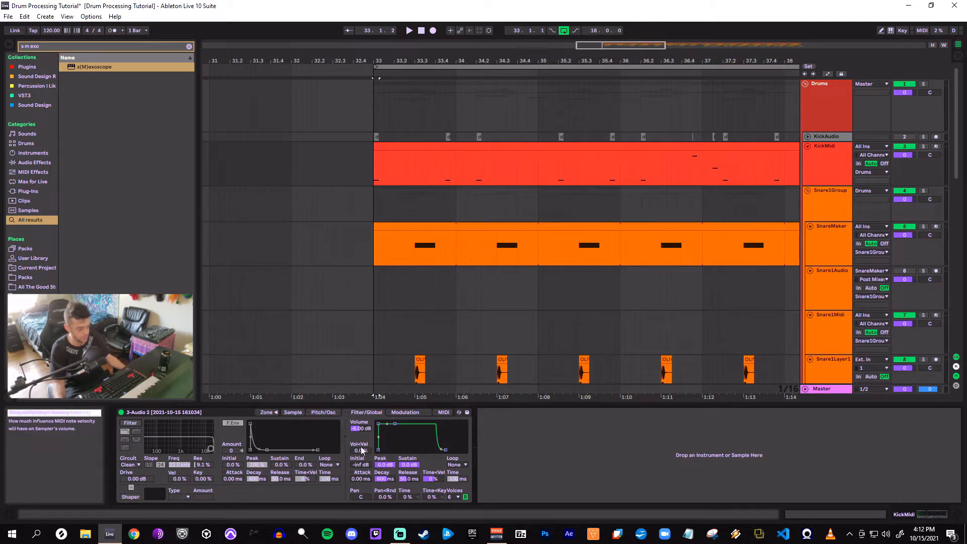
mouse_move(361, 450)
mouse_down()
mouse_move(361, 409)
mouse_move(362, 449)
mouse_up()
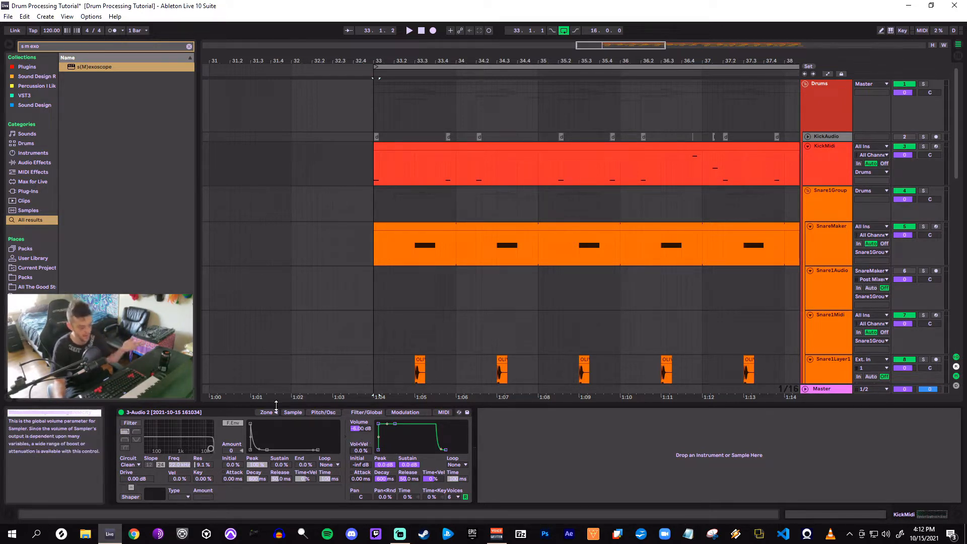
click(294, 411)
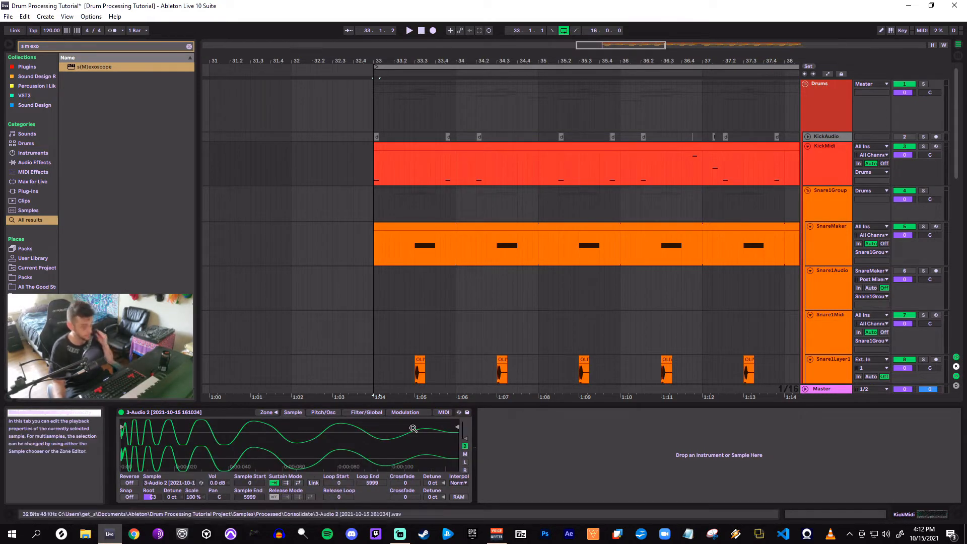
Solo the KickMidi track and play its clip from 33.1.1 to hear the resampled kick
click(464, 171)
drag(522, 61, 523, 53)
click(922, 154)
click(923, 147)
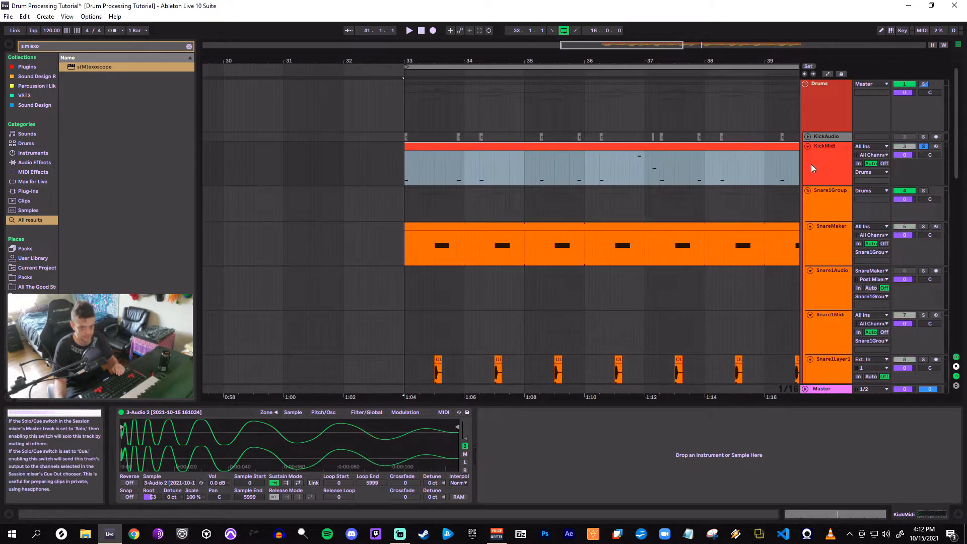
click(557, 116)
drag(560, 63, 438, 60)
key(space)
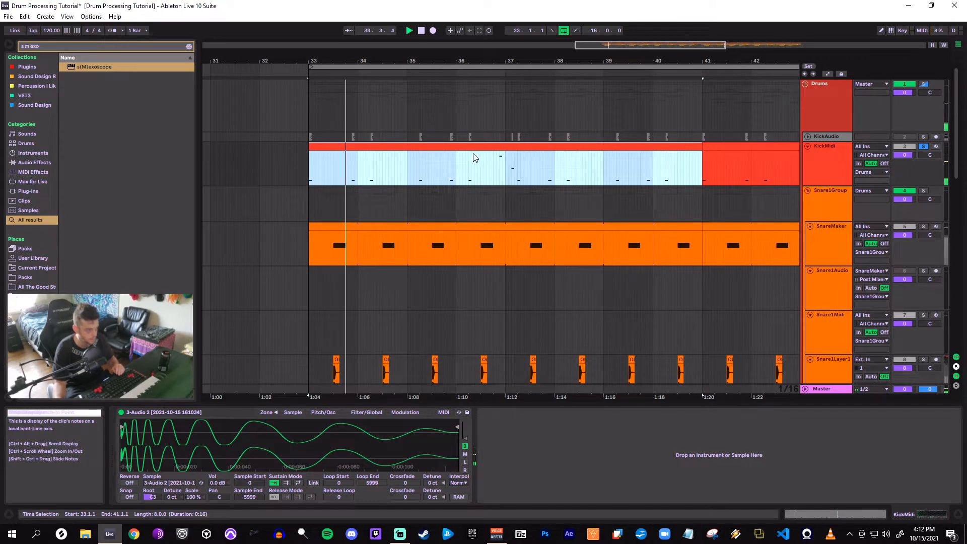
key(space)
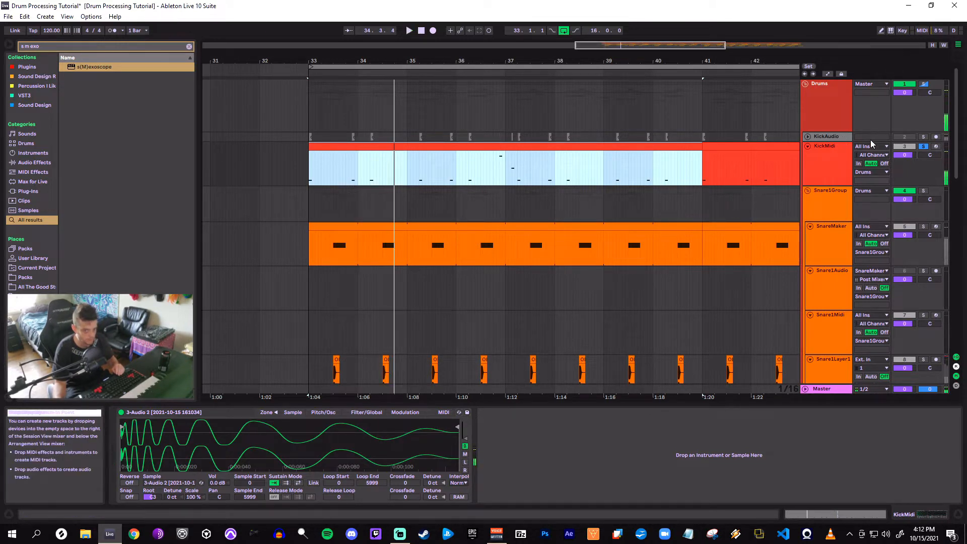
key(space)
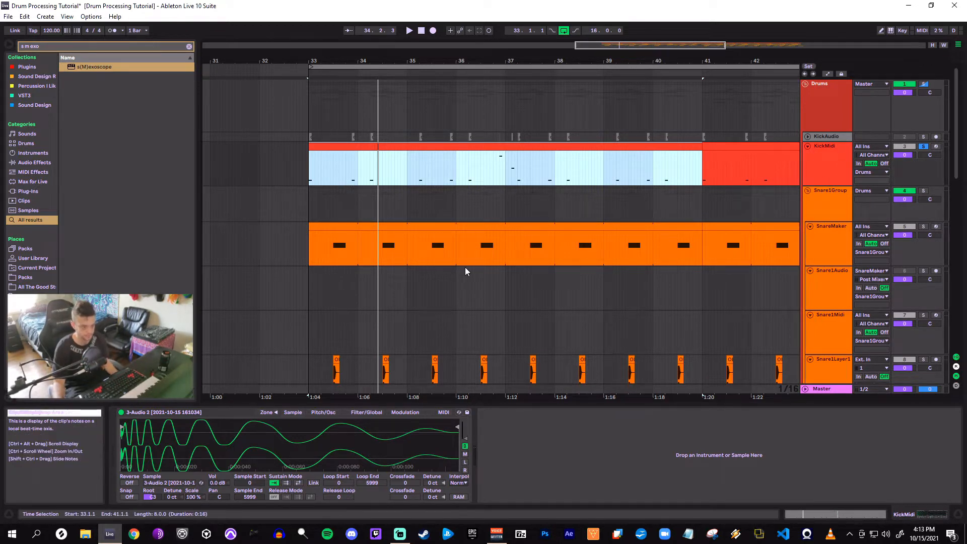
Play the KickMidi clip from 36.4.1 to hear its higher-pitched kick notes
click(494, 165)
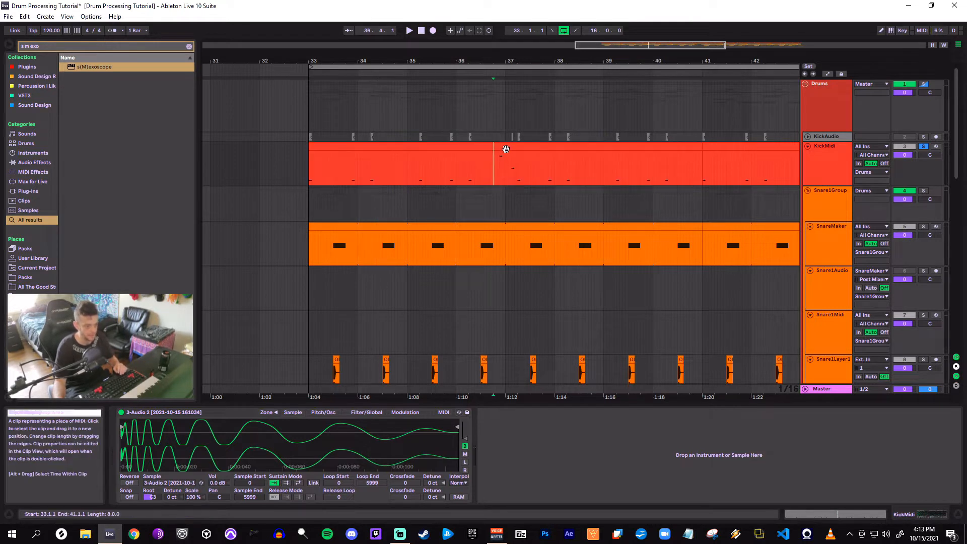
click(504, 147)
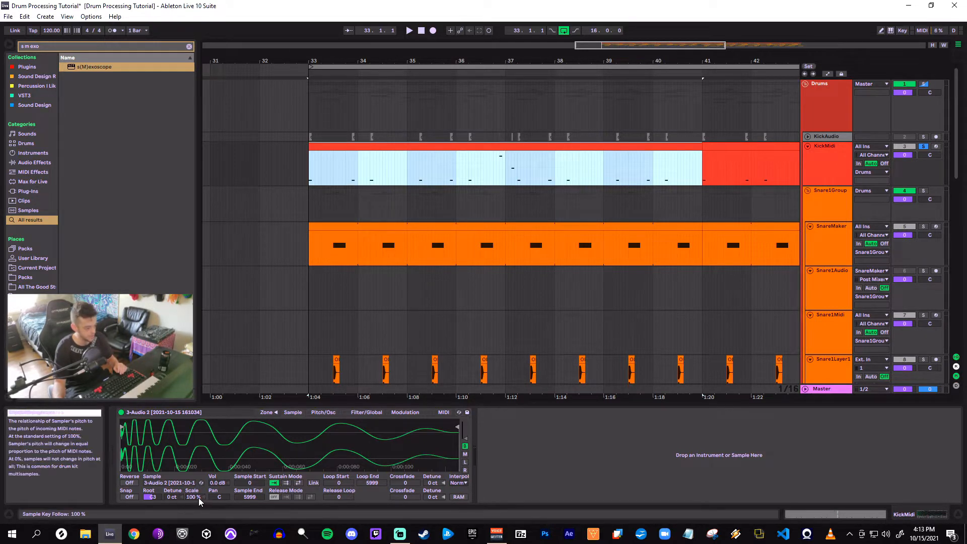
click(494, 168)
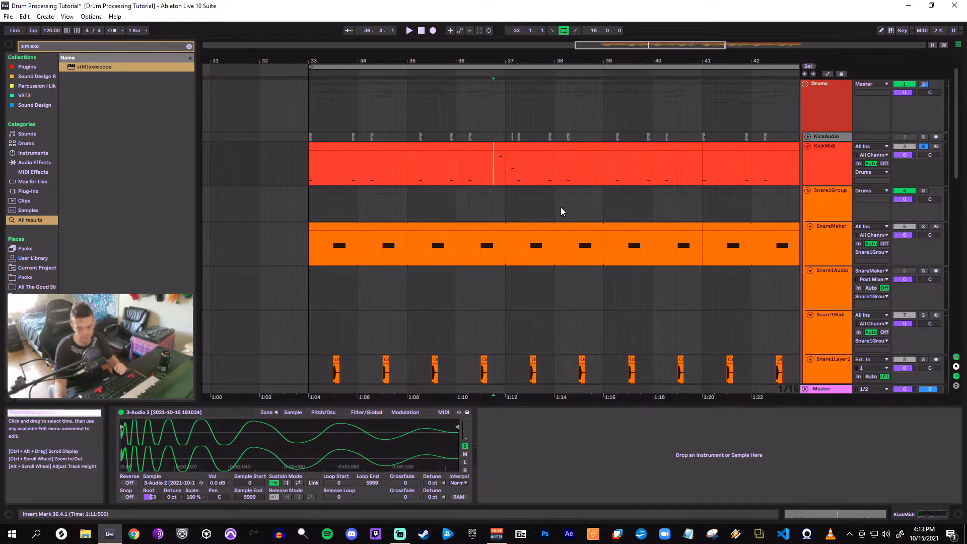
key(space)
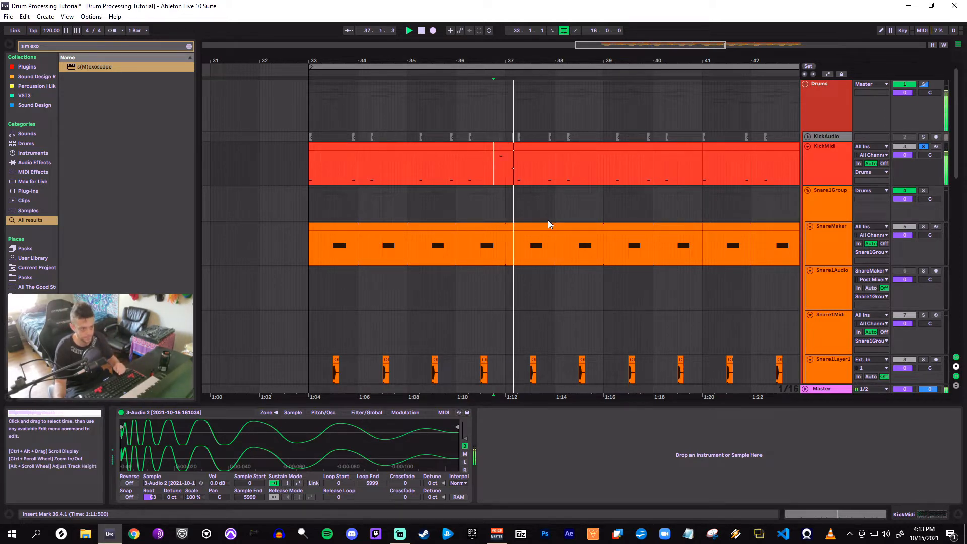
Stop playback, group KickMidi's Sampler into an Instrument Rack, and create an additional empty chain in the rack
key(space)
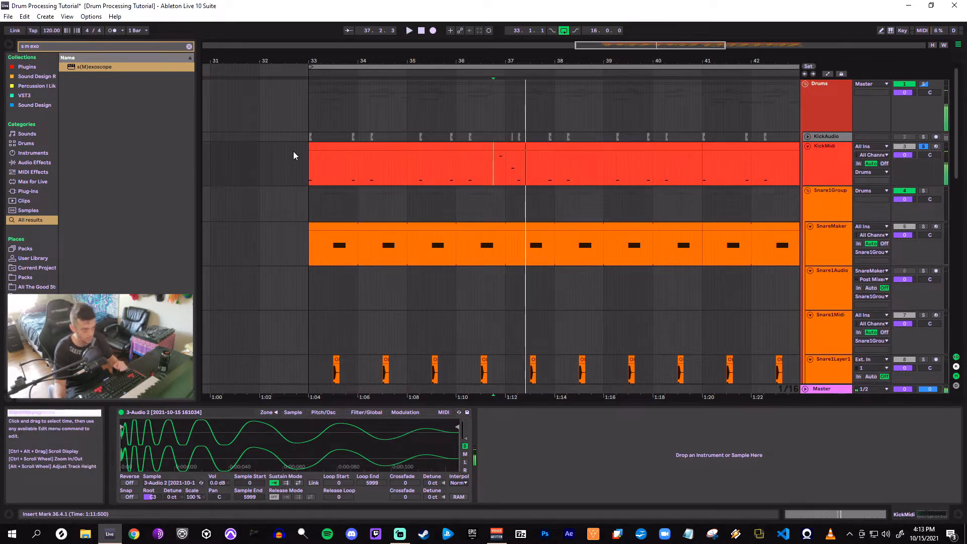
click(325, 149)
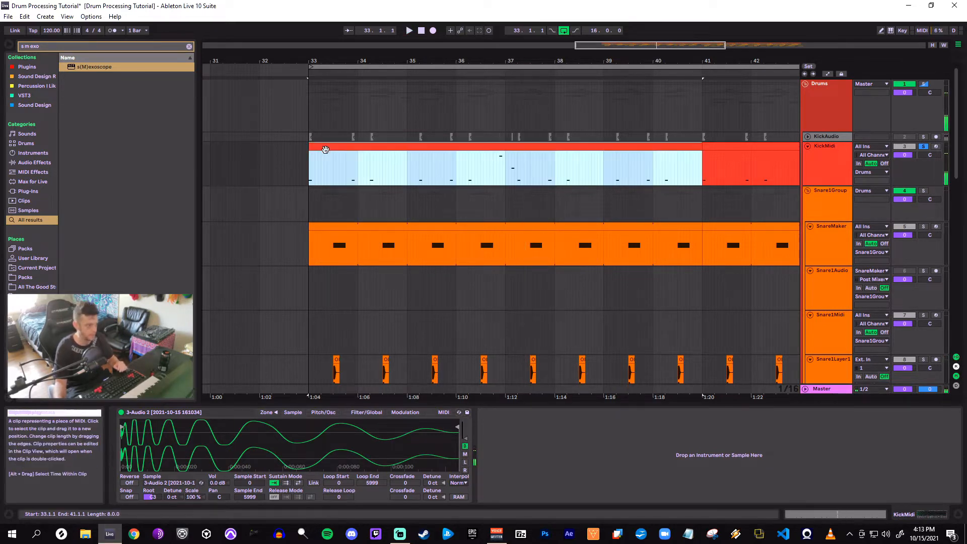
click(249, 414)
key(ctrl+g)
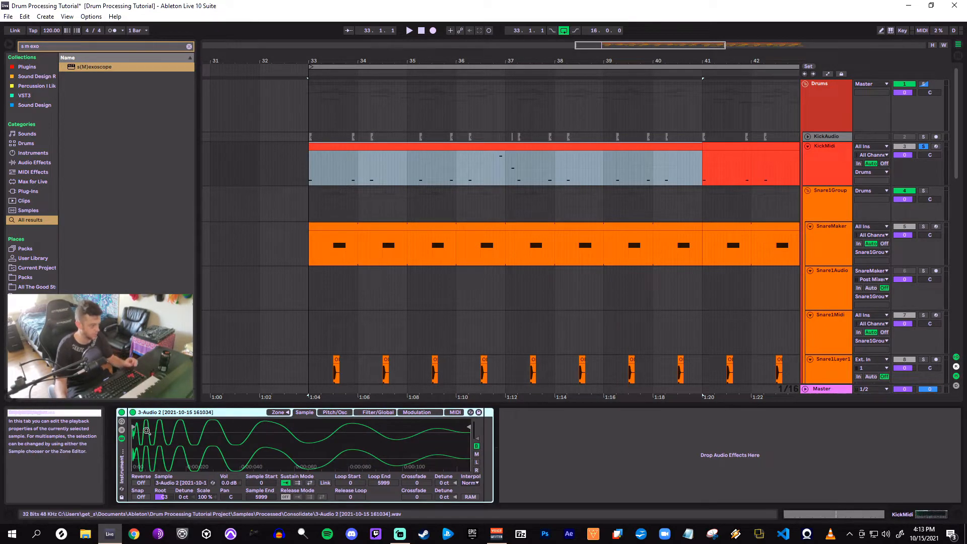
click(121, 437)
right_click(177, 459)
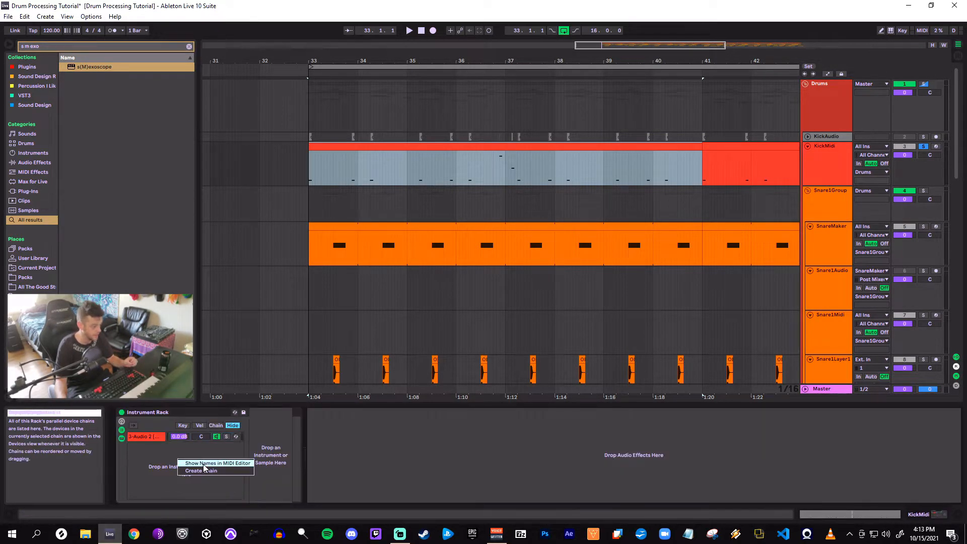
click(204, 471)
Add an External Instrument to the rack's new chain and route its MIDI to the Sidechain track's 1-ShaperBox 2
key(ctrl+f)
text(extern)
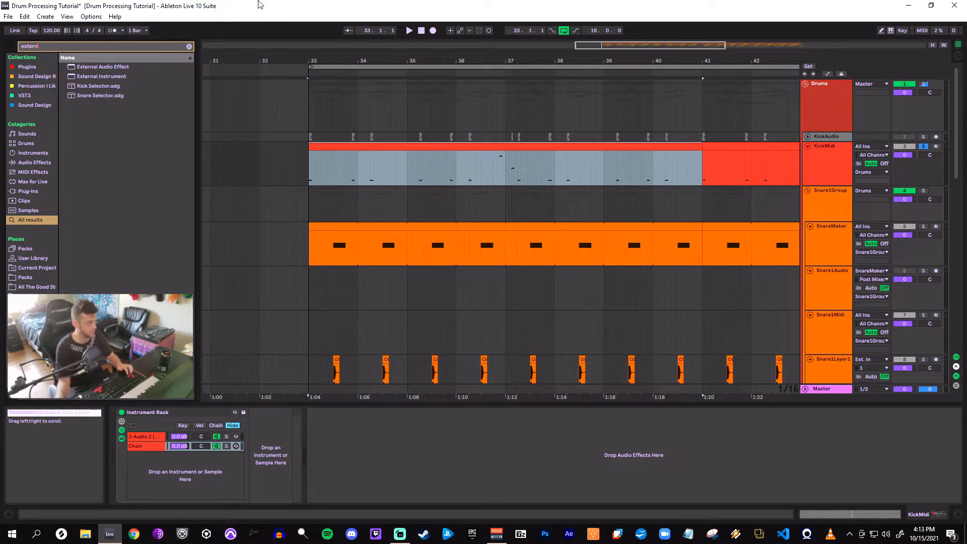
drag(118, 77, 148, 449)
click(284, 428)
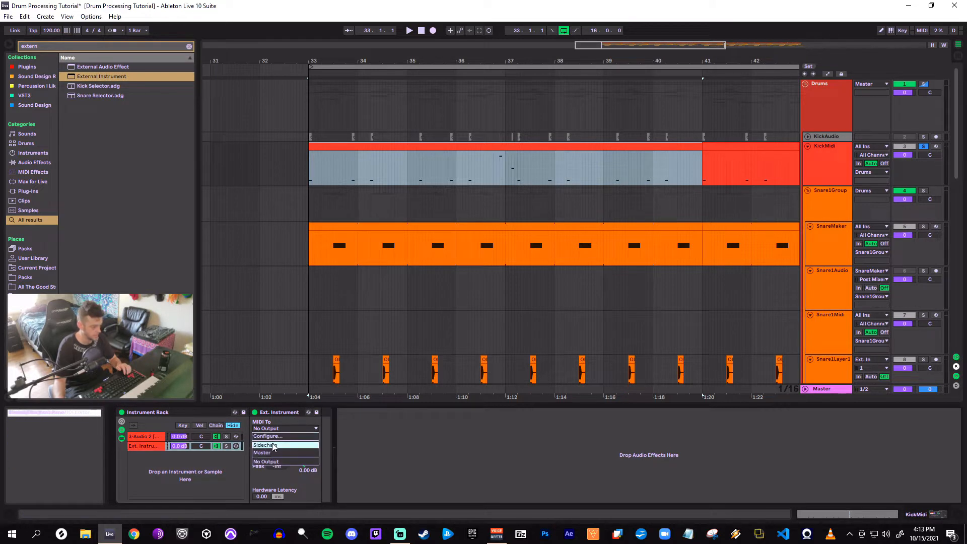
click(273, 445)
click(273, 435)
click(265, 449)
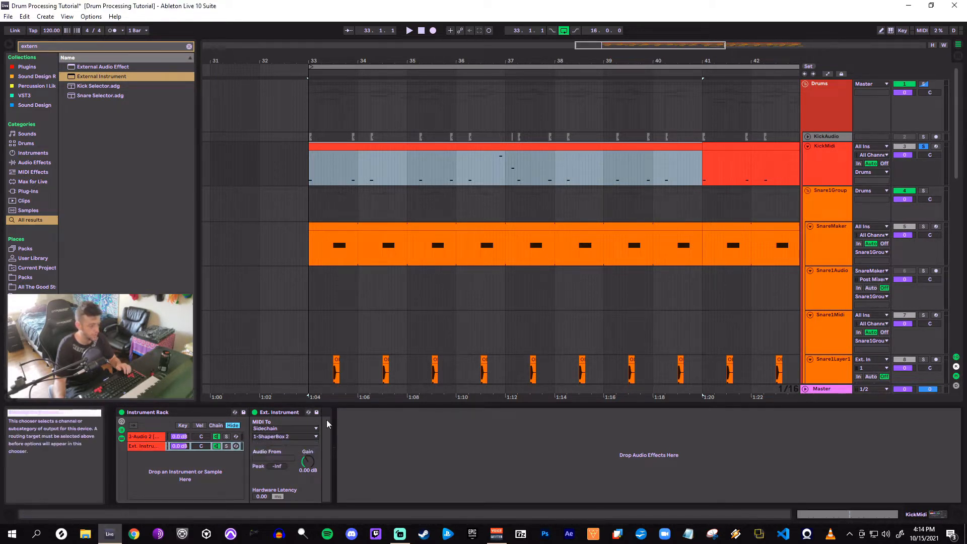
Set the LFO length of the Sidechain track's first ShaperBox 2 to 1/16
drag(957, 141, 966, 307)
click(841, 298)
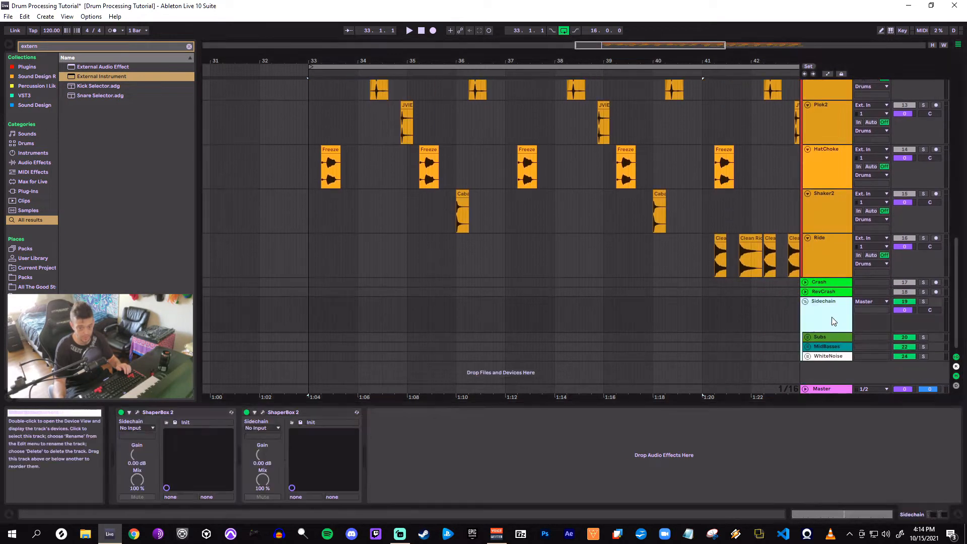
click(136, 412)
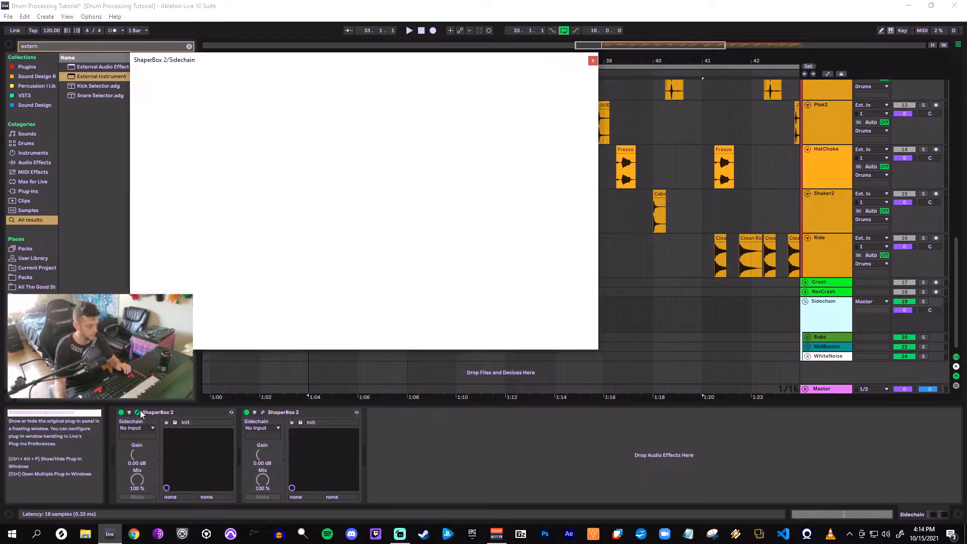
click(431, 108)
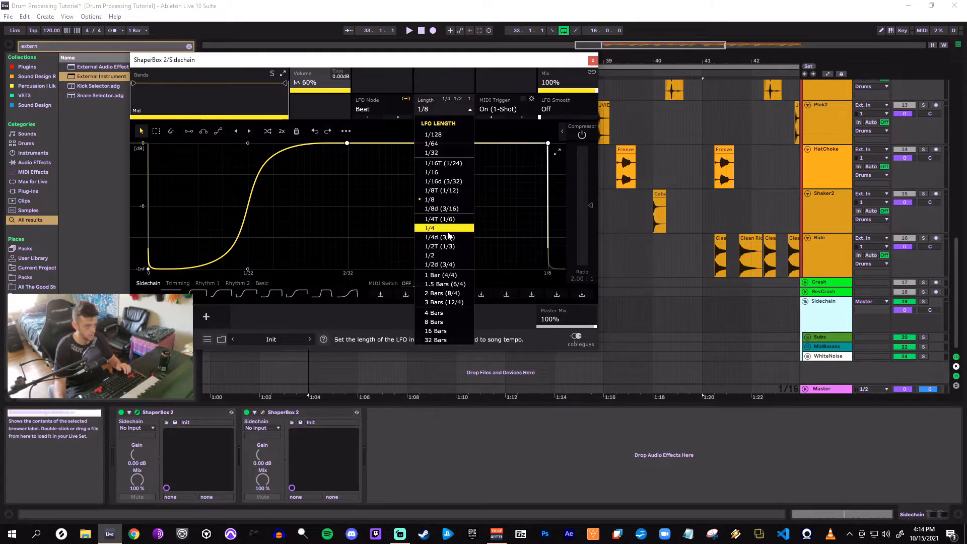
click(444, 182)
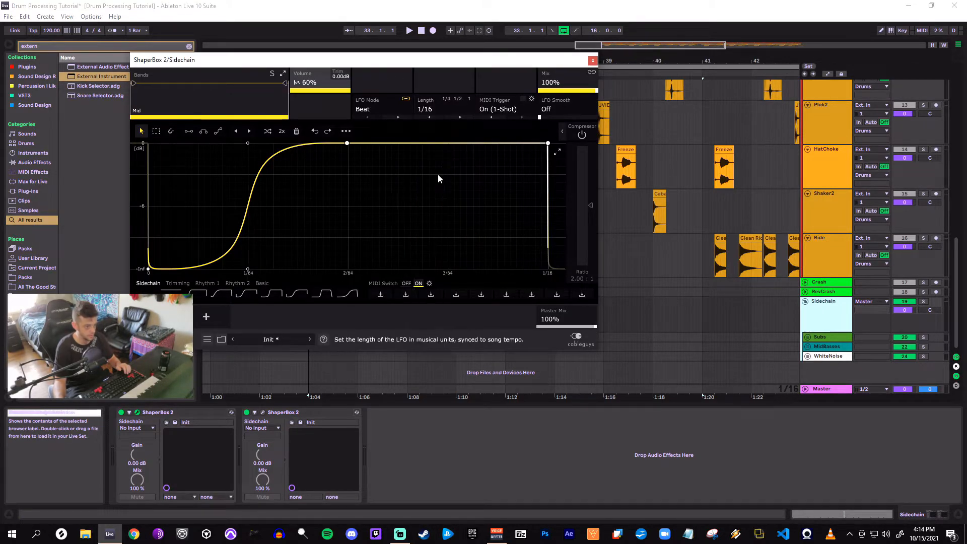
Set the LFO length of the Sidechain track's second ShaperBox 2 to 1/8 and close its window
click(266, 415)
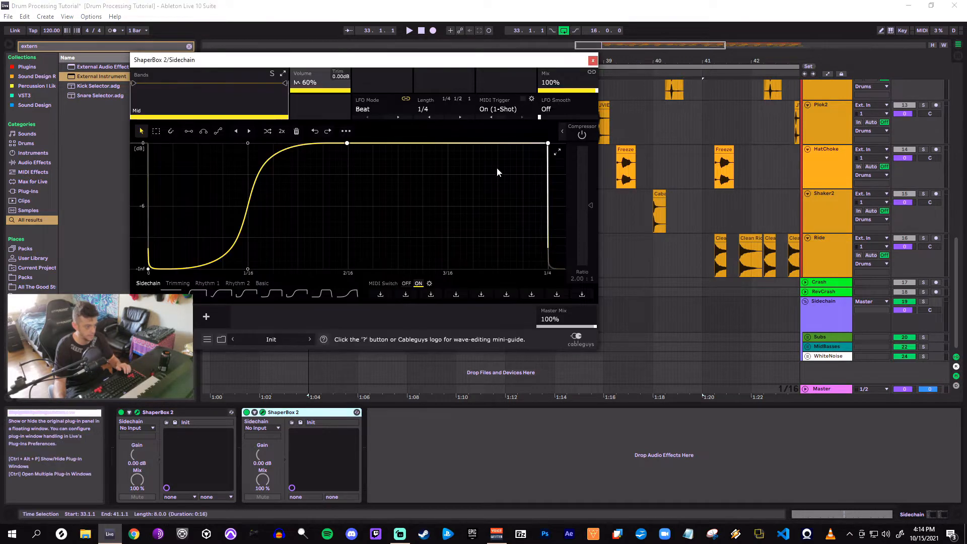
click(427, 109)
click(432, 200)
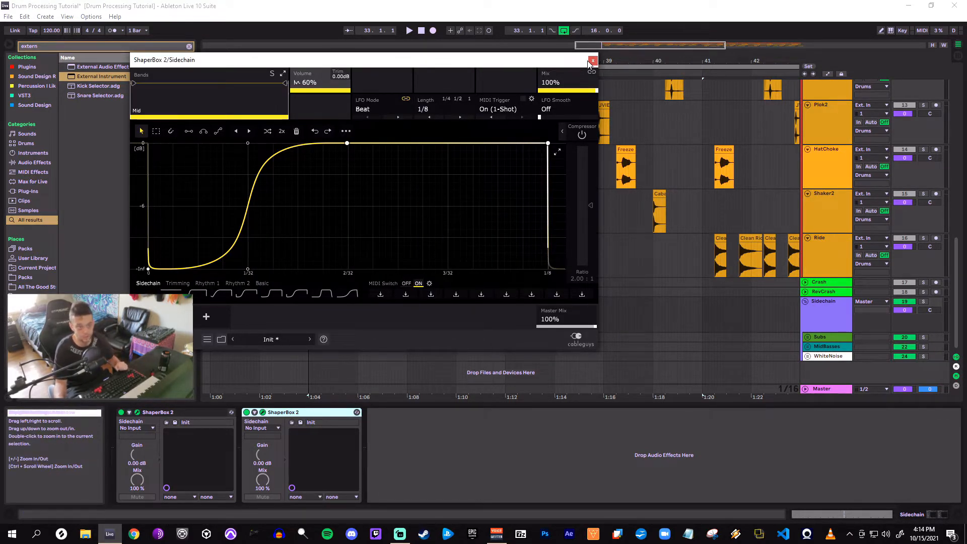
click(592, 61)
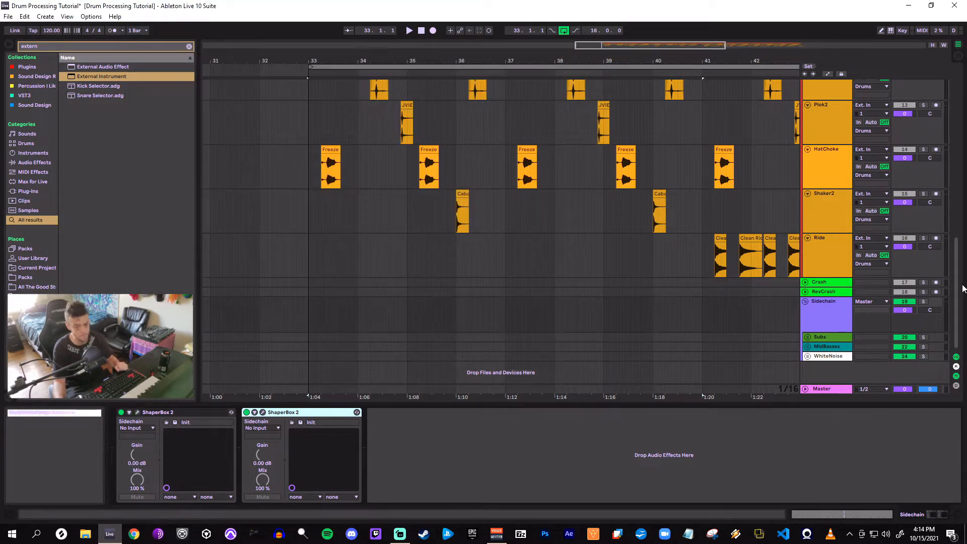
Route KickMidi's External Instrument to the second ShaperBox 2 on the Sidechain track, and show the rack's Sampler chain
drag(960, 290, 961, 134)
click(836, 135)
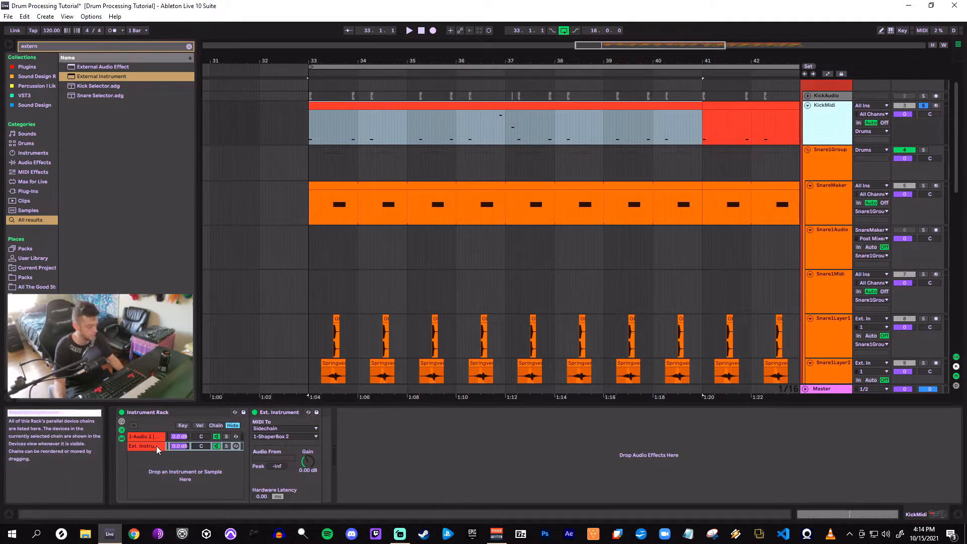
click(273, 436)
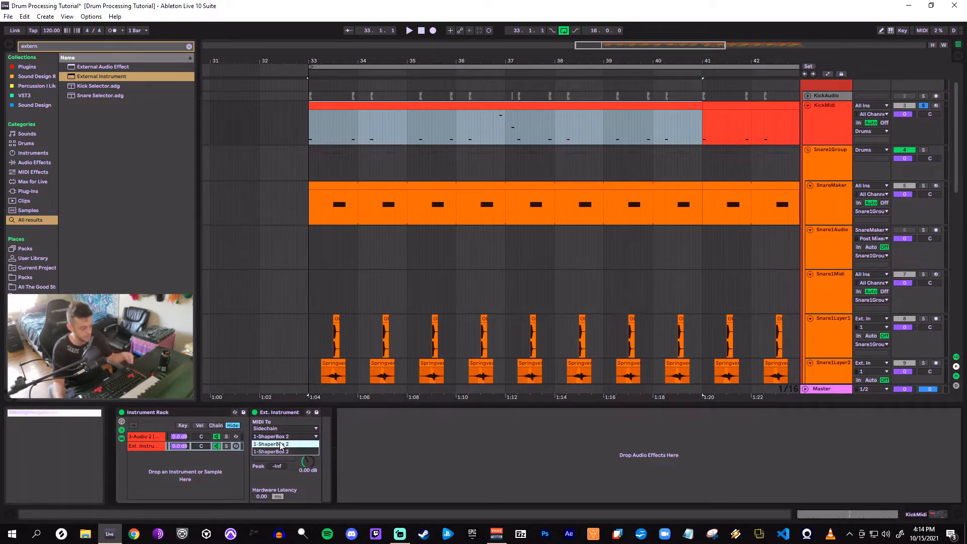
click(289, 453)
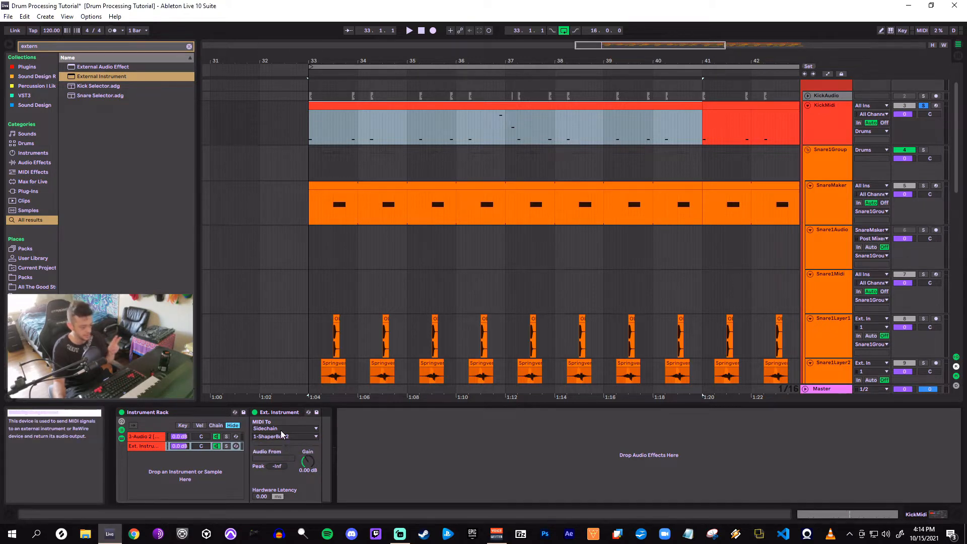
click(155, 437)
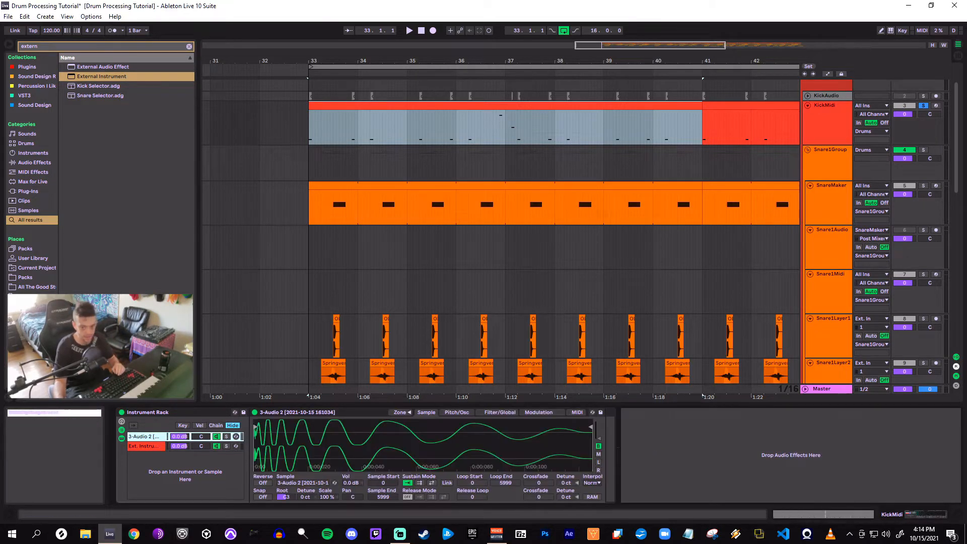
Try a 1/4 LFO length in the Sidechain track's first ShaperBox 2 with playback running, and set it back to 1/16
scroll(946, 151, down, 10)
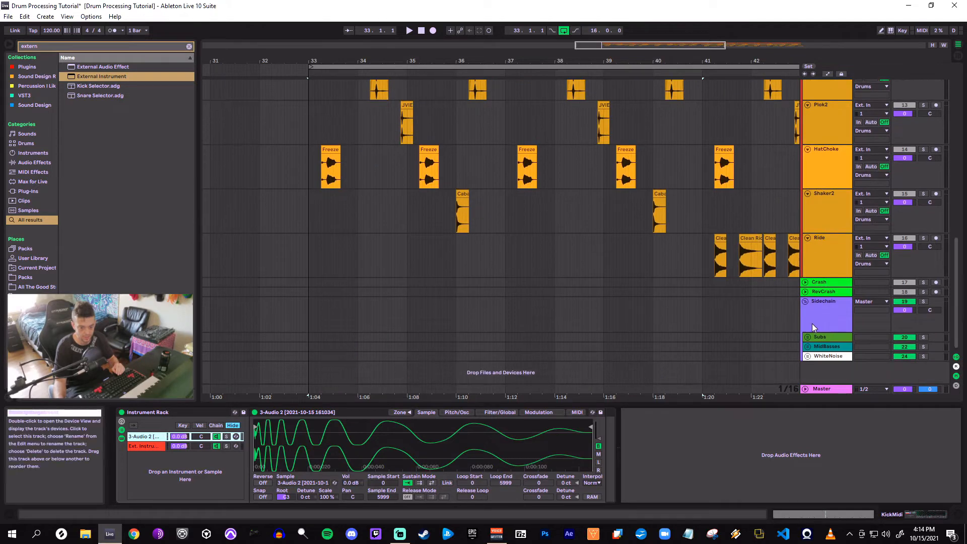
click(813, 328)
click(137, 412)
key(space)
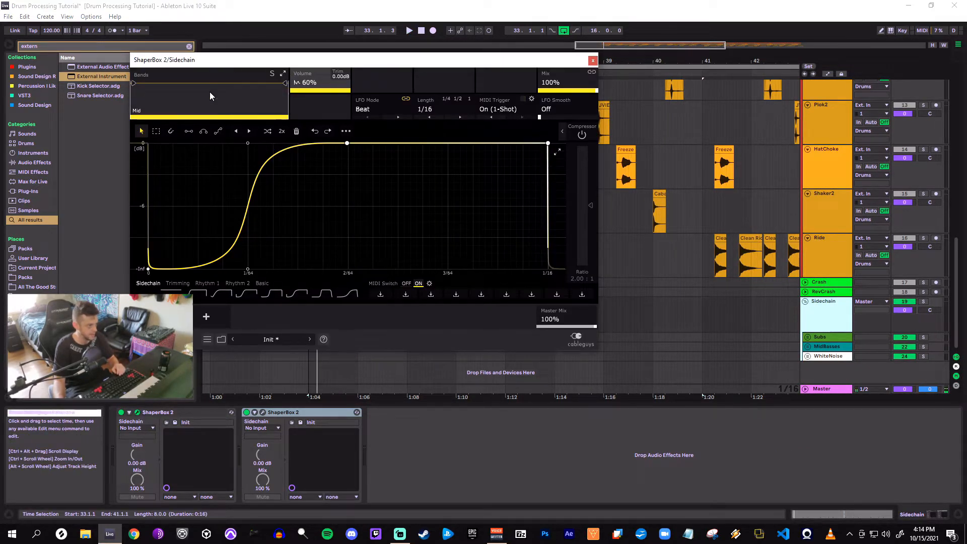
click(441, 113)
click(442, 232)
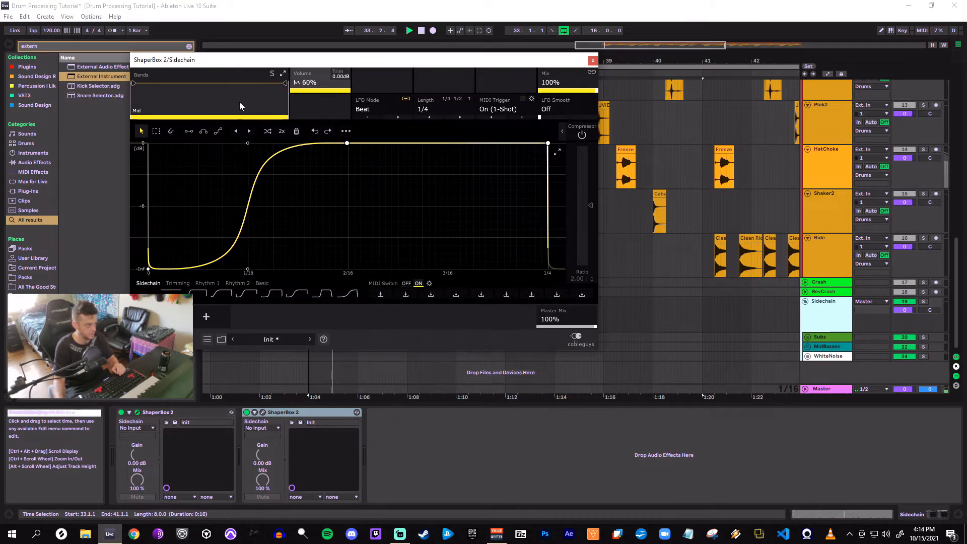
click(437, 109)
click(446, 174)
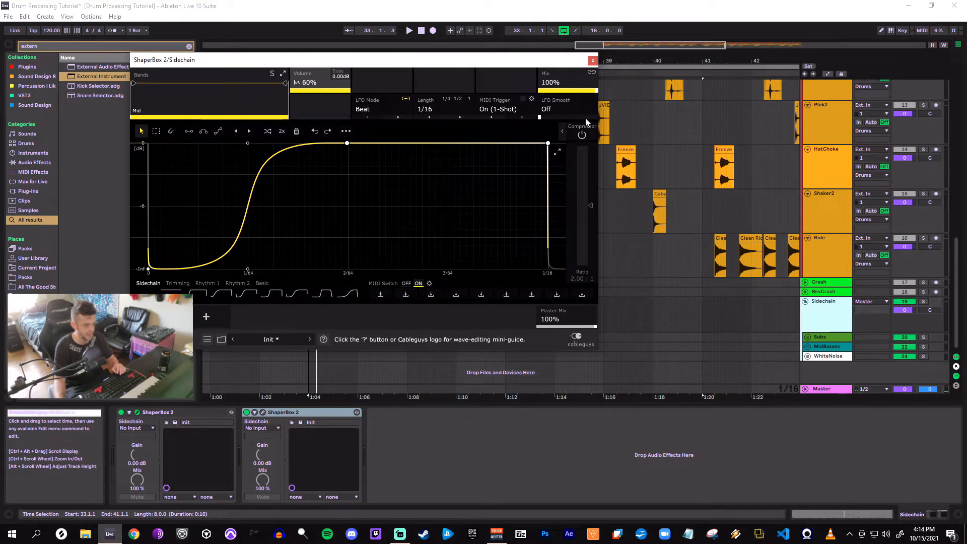
click(592, 61)
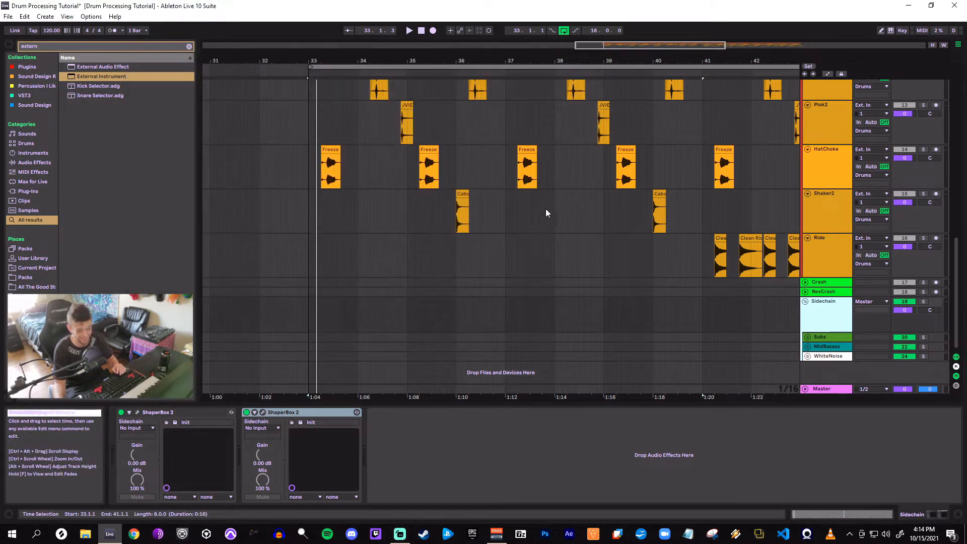
Go back to the KickMidi track and review the Sampler chain in its Instrument Rack
drag(959, 278, 961, 107)
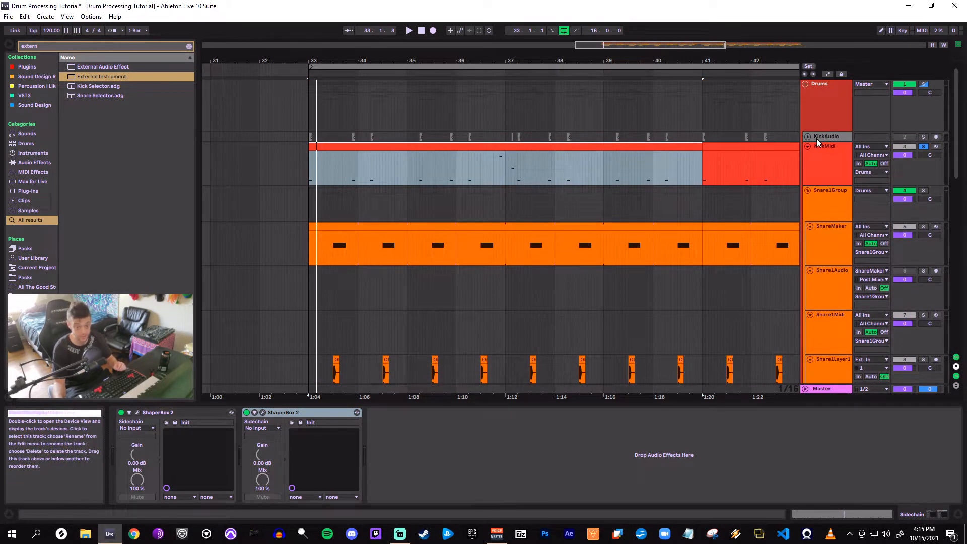
click(817, 179)
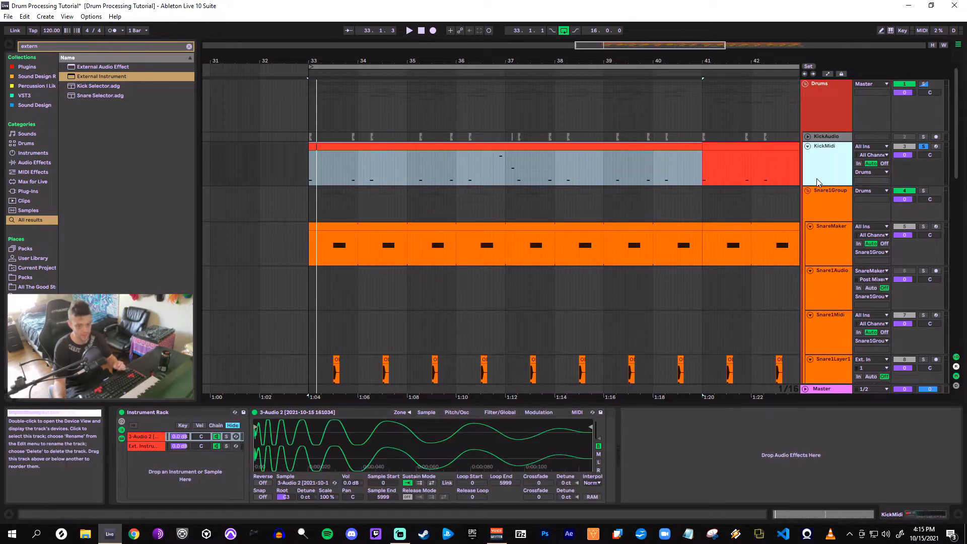
click(152, 436)
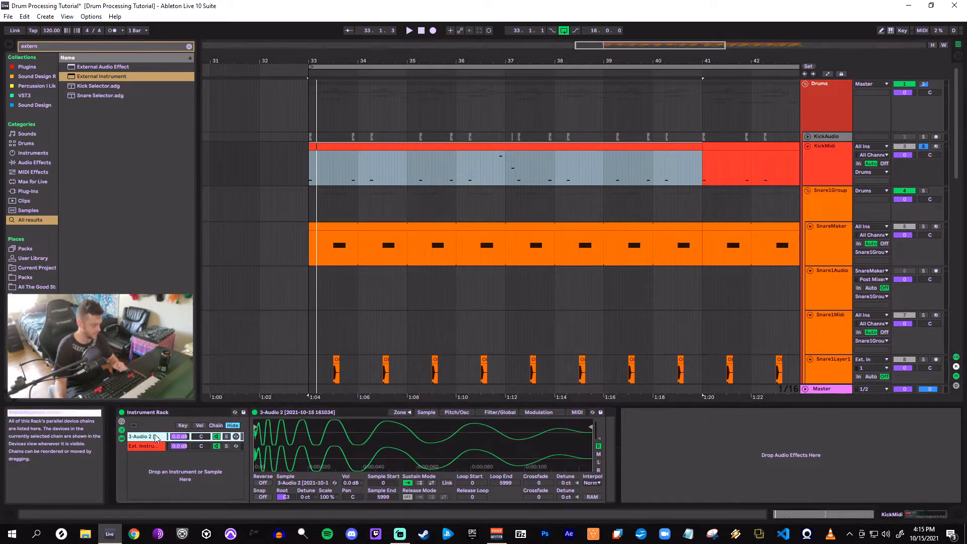
click(822, 176)
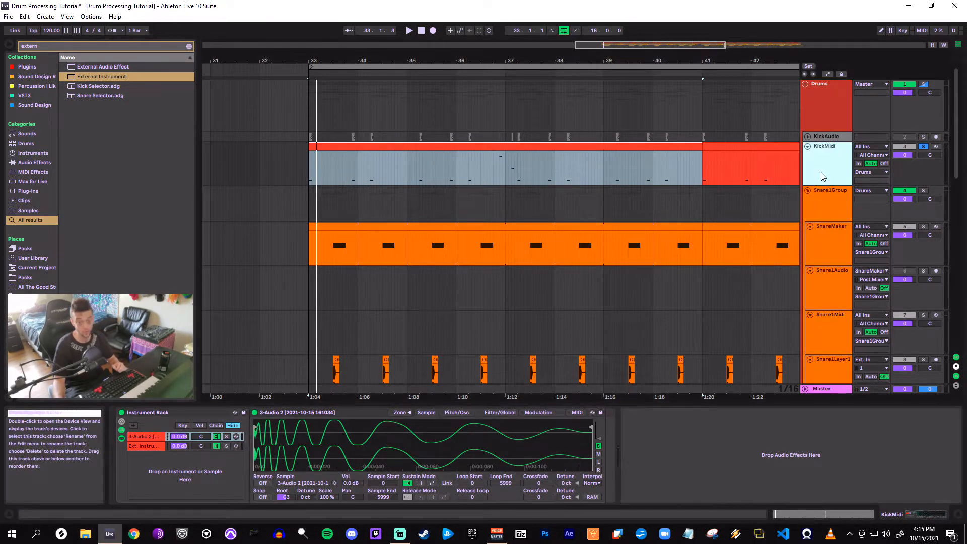
Examine the Operator on SnareMaker, covering its fixed-frequency oscillators, oscillator envelopes, filter and pitch envelope
click(824, 240)
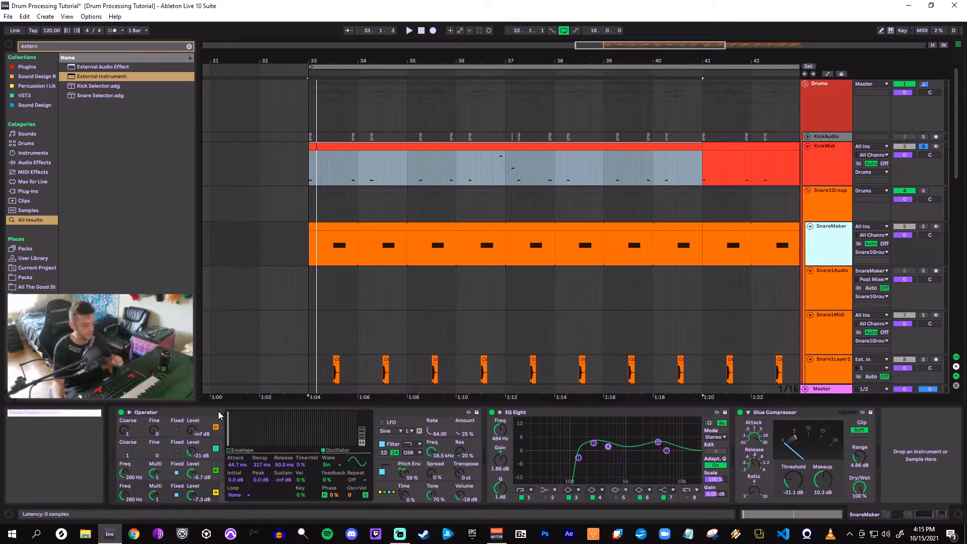
click(200, 415)
click(163, 493)
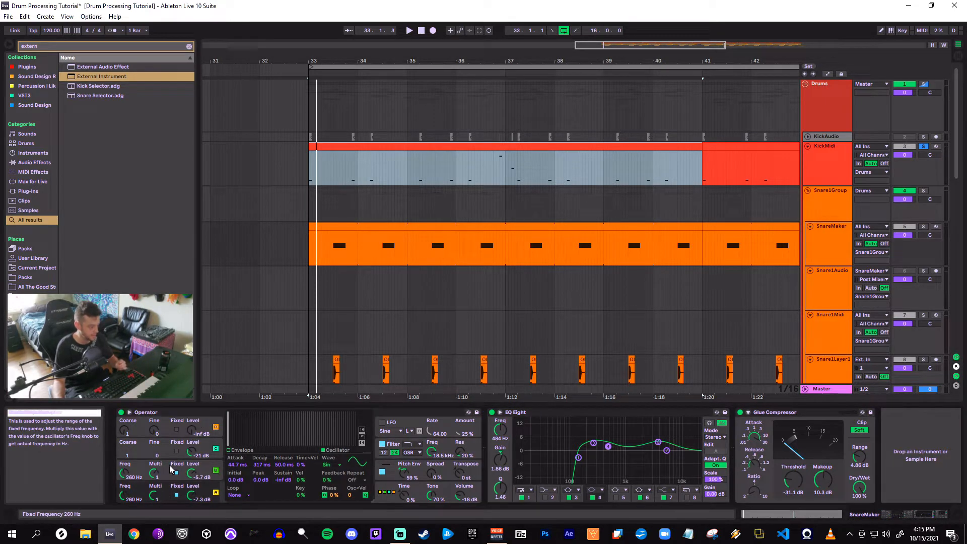
click(168, 469)
click(165, 449)
click(268, 448)
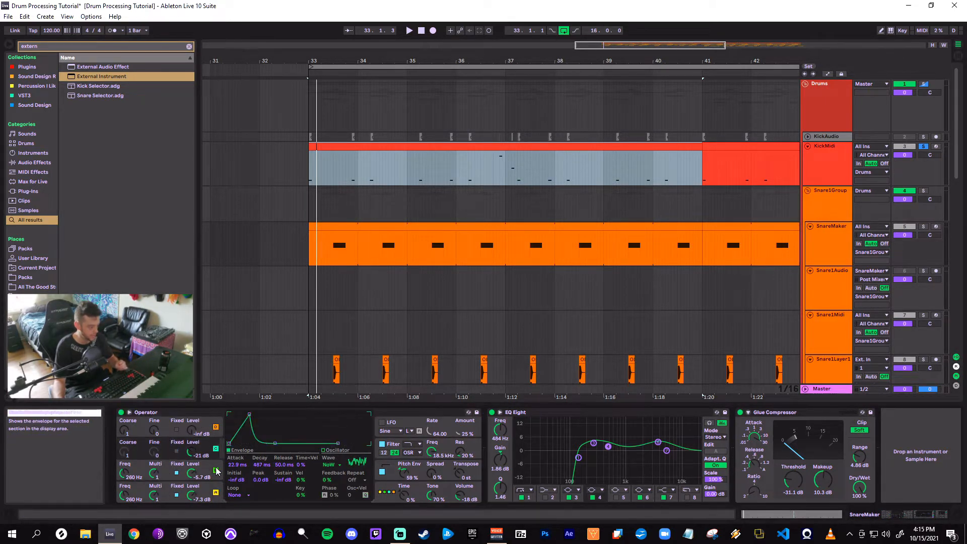
click(172, 489)
click(168, 472)
click(165, 455)
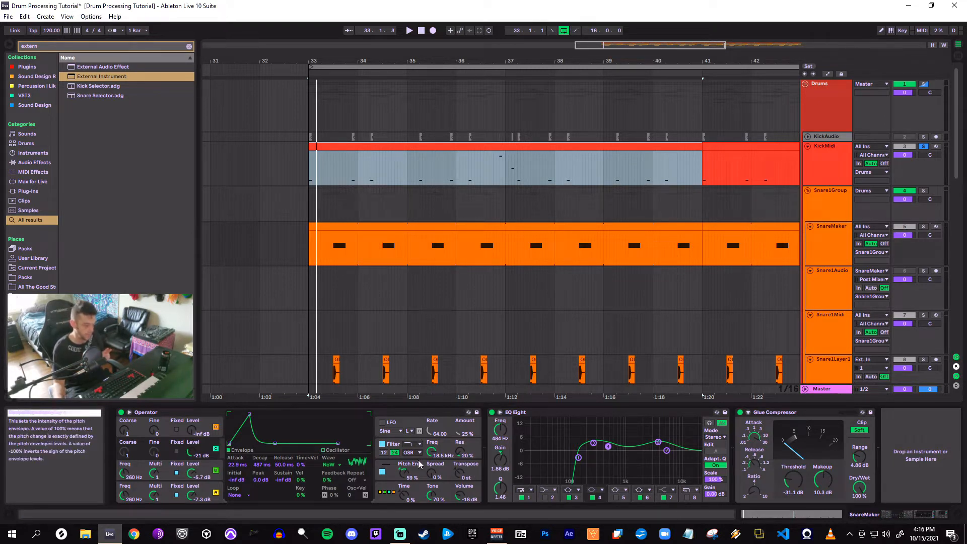
click(447, 449)
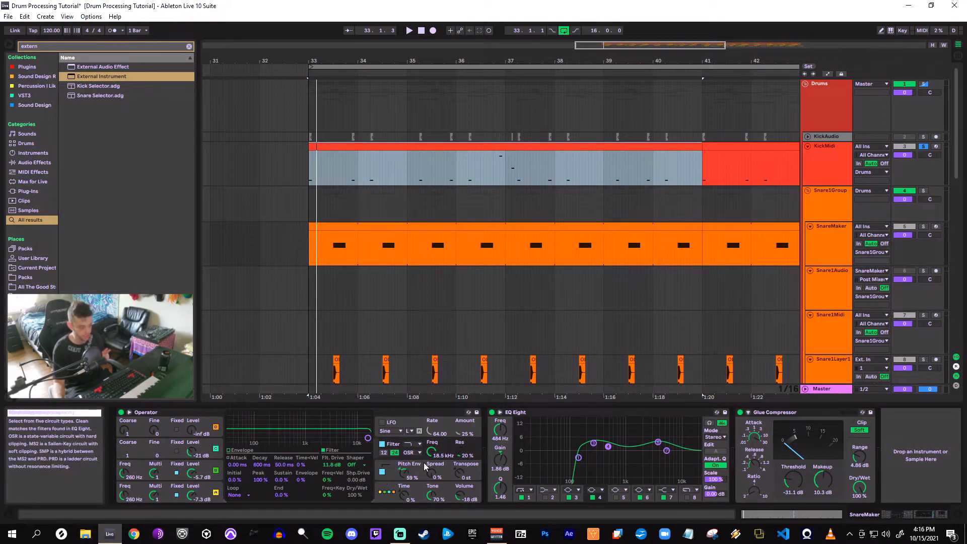
click(446, 471)
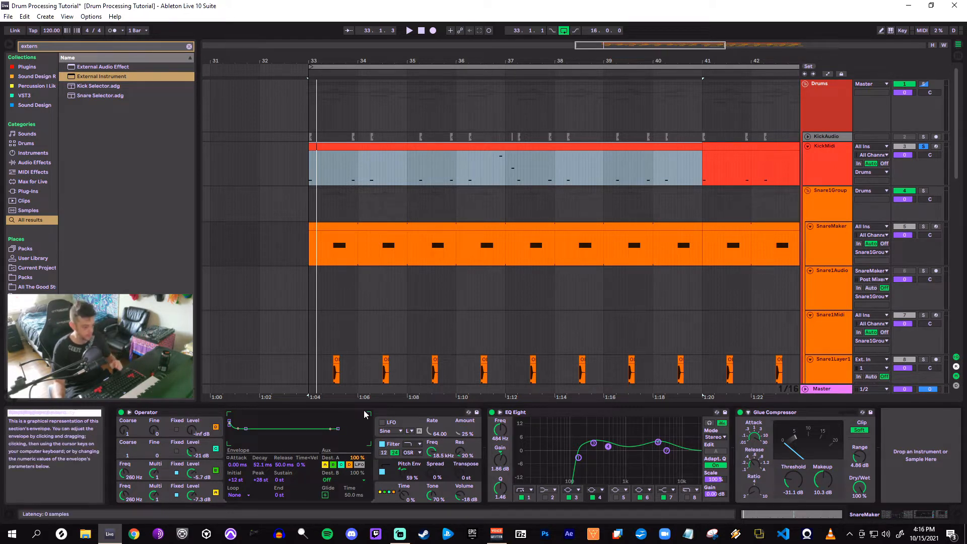
Switch off the EQ Eight and the Glue Compressor on the SnareMaker track
click(403, 418)
click(492, 412)
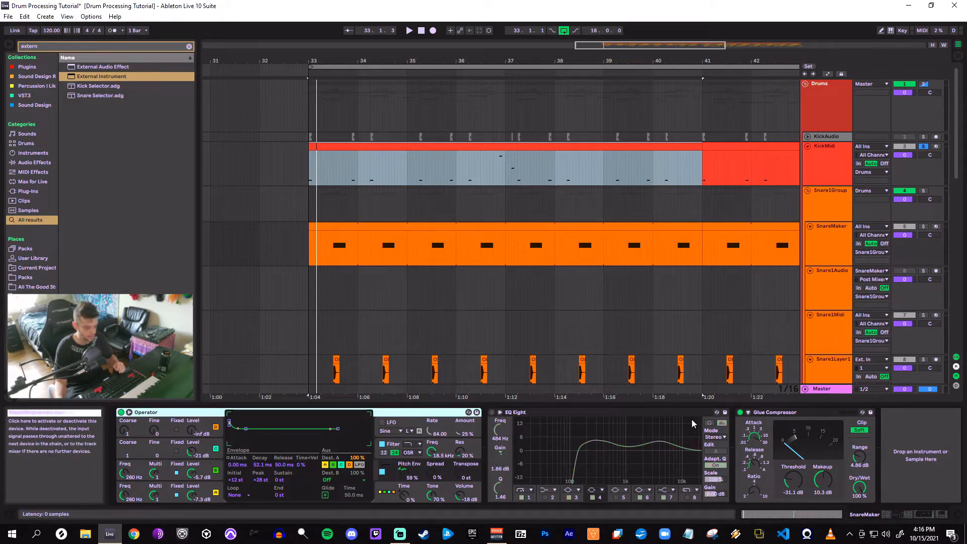
click(740, 412)
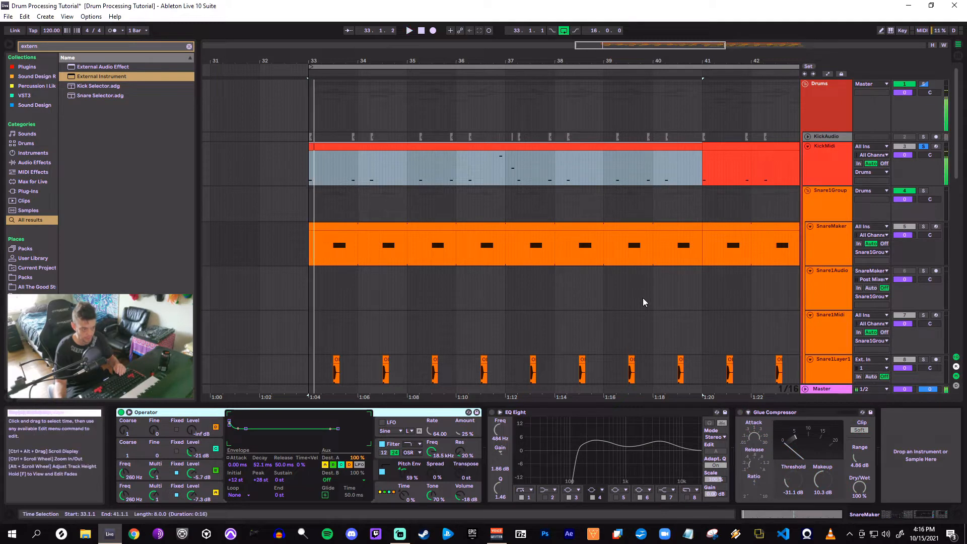
Solo the SnareMaker track and play it from its first snare note at 33.3
click(923, 226)
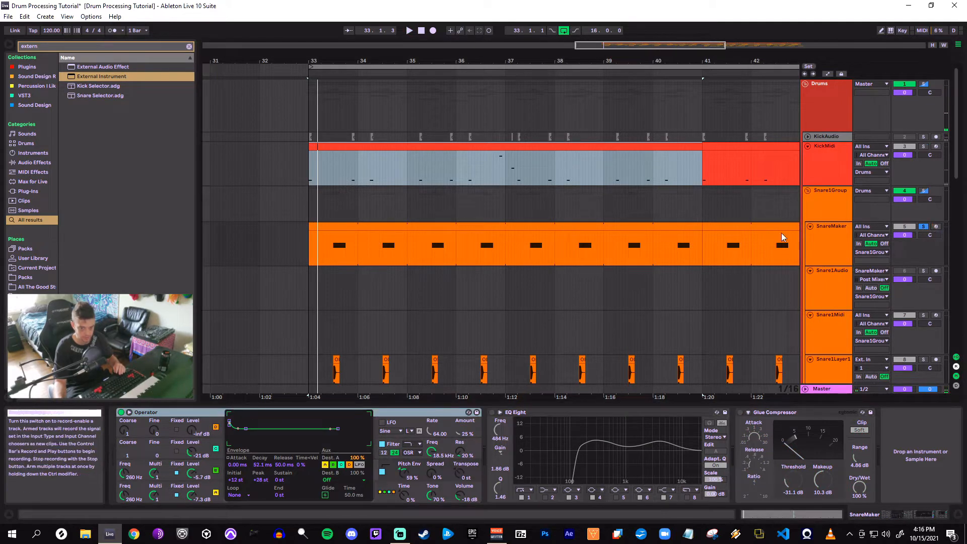
click(334, 245)
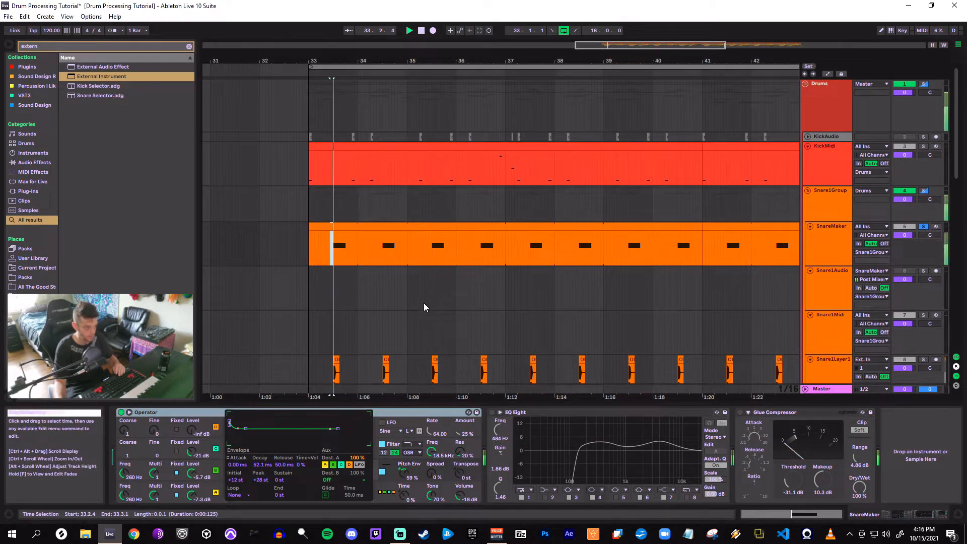
key(space)
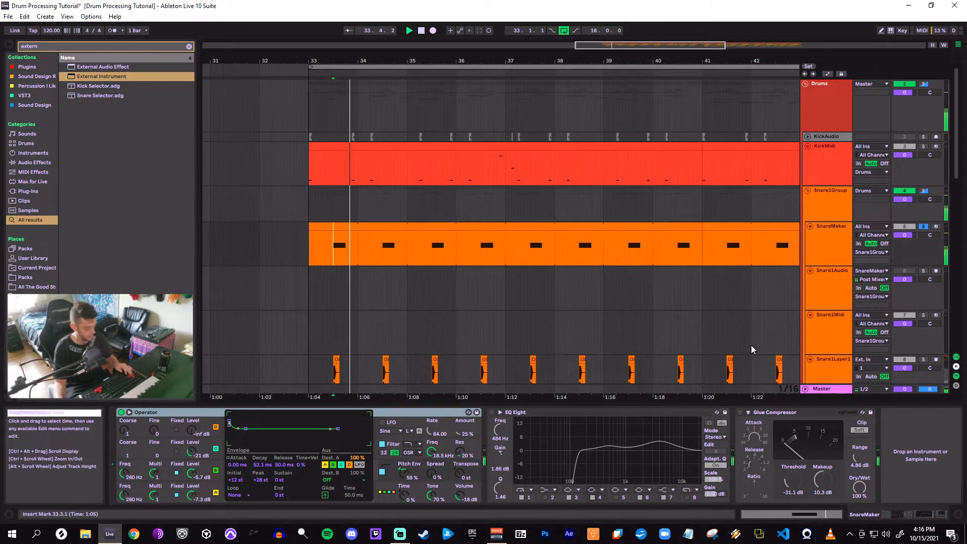
Show the automation lanes and examine SnareMaker's EQ Eight 3 Gain A envelope around the first snare note
key(a)
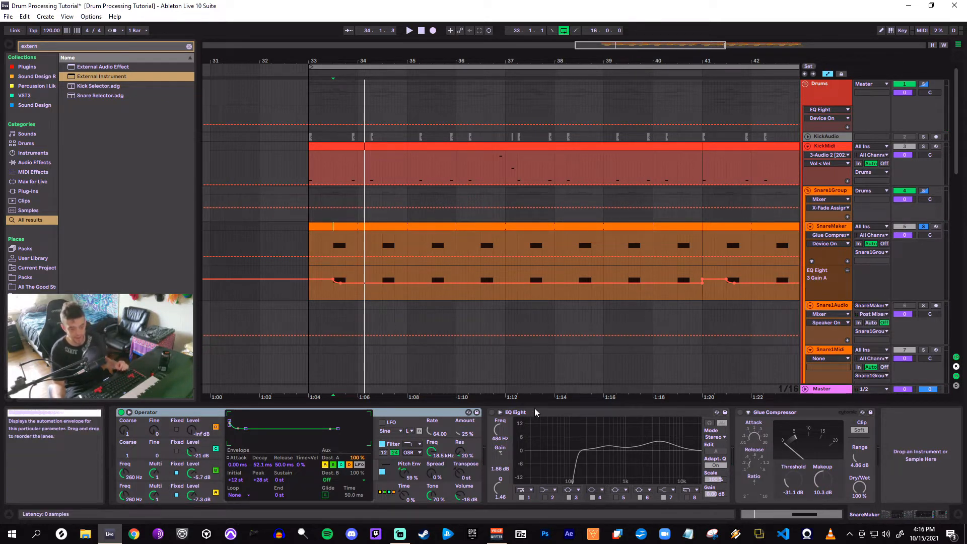
click(334, 242)
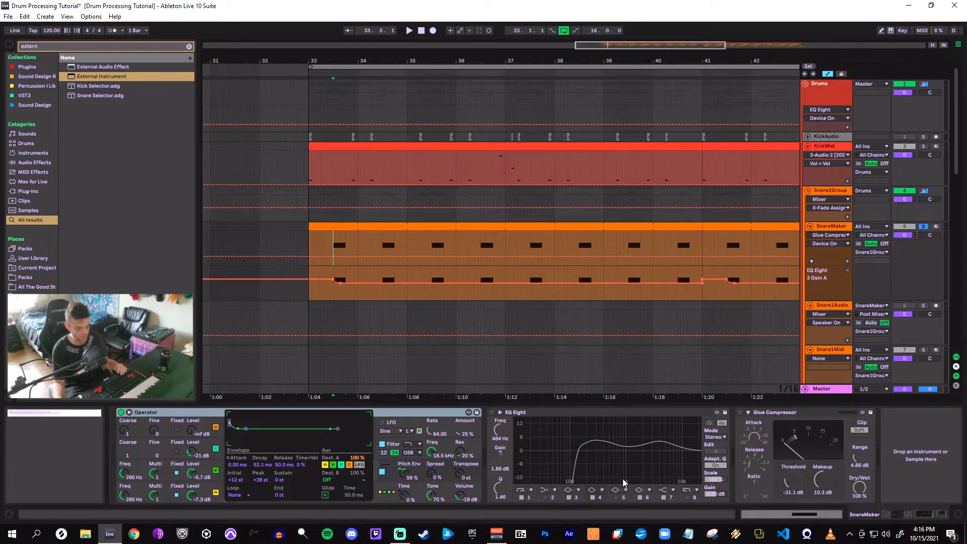
key(space)
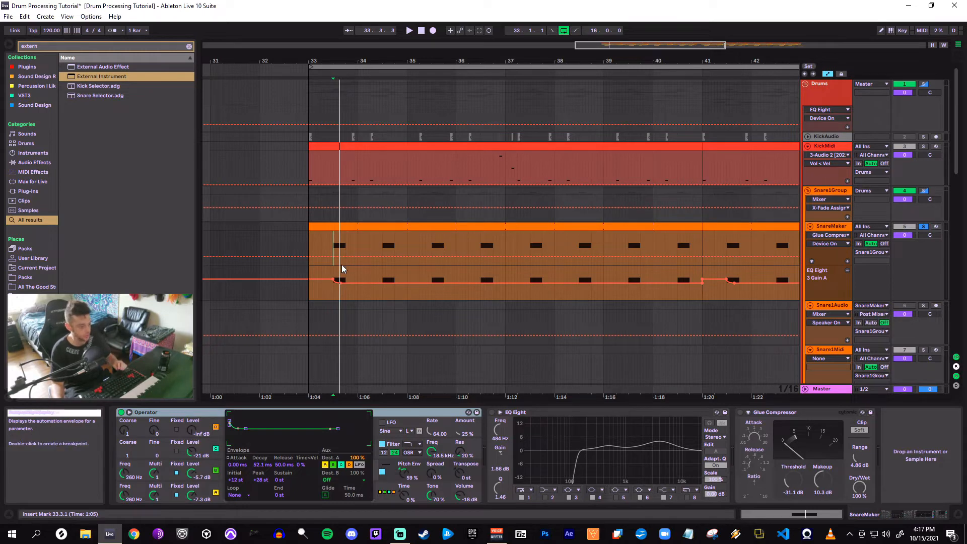
drag(352, 56, 293, 296)
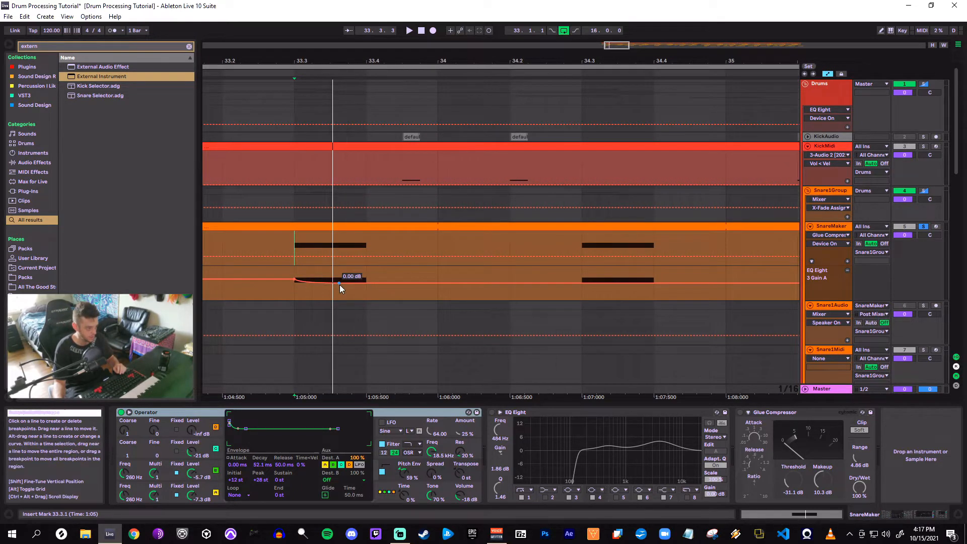
click(295, 266)
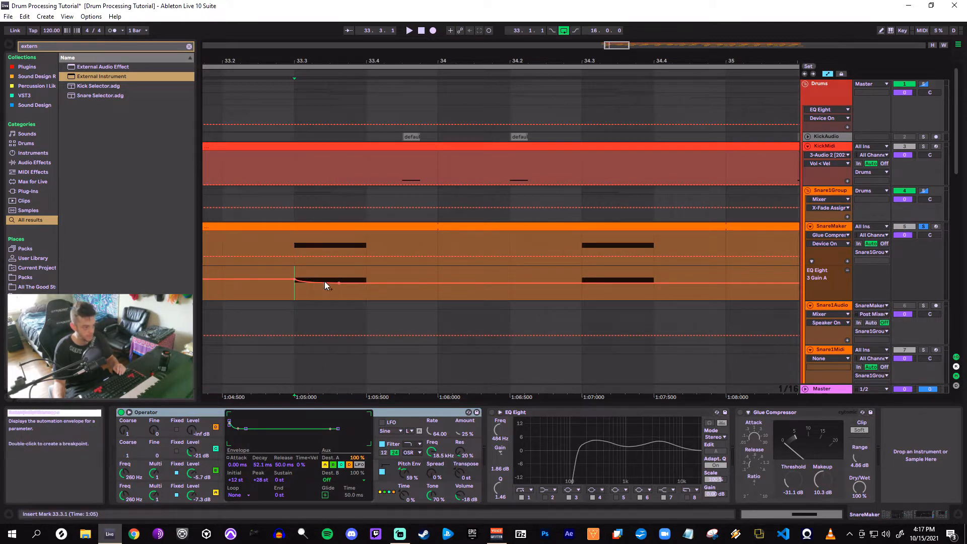
Switch the EQ Eight on SnareMaker back on and audition the snare from 33.3
click(490, 418)
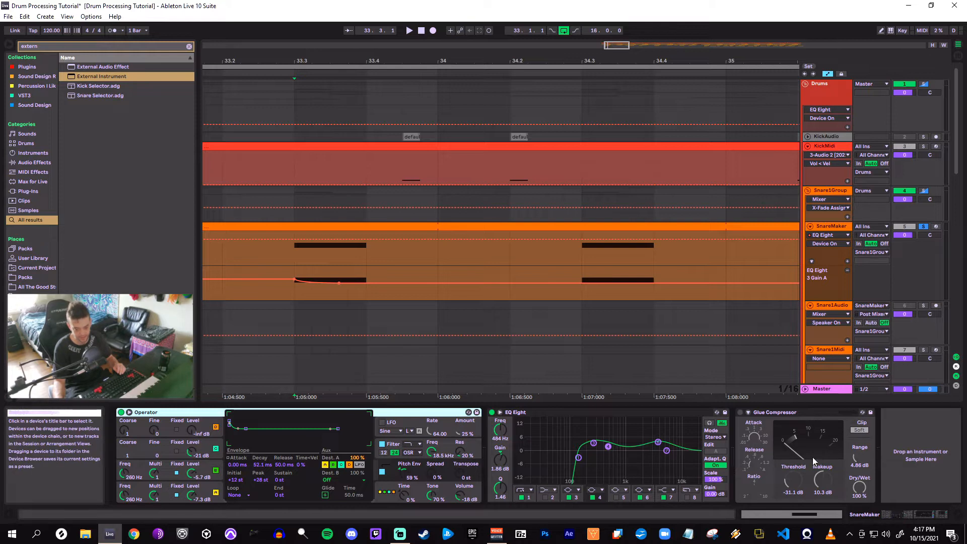
click(295, 258)
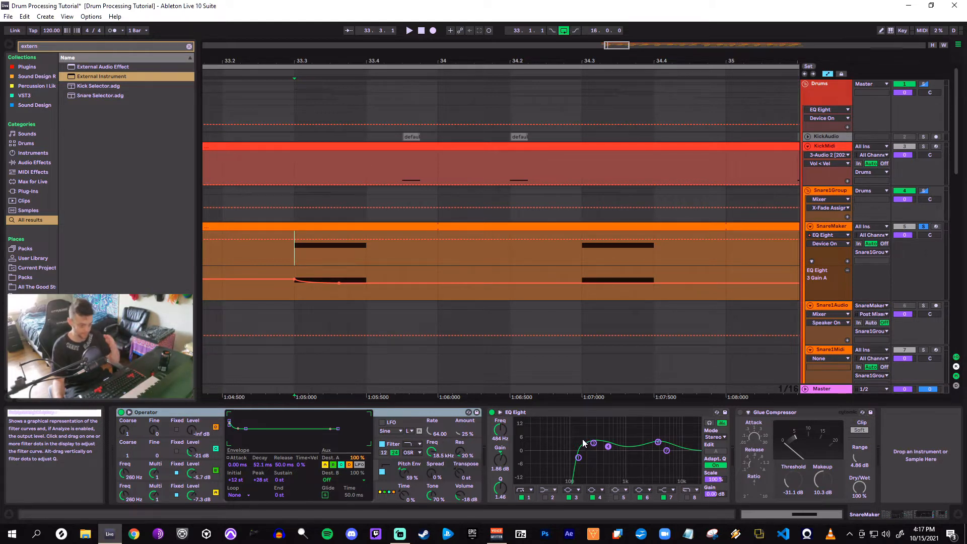
key(space)
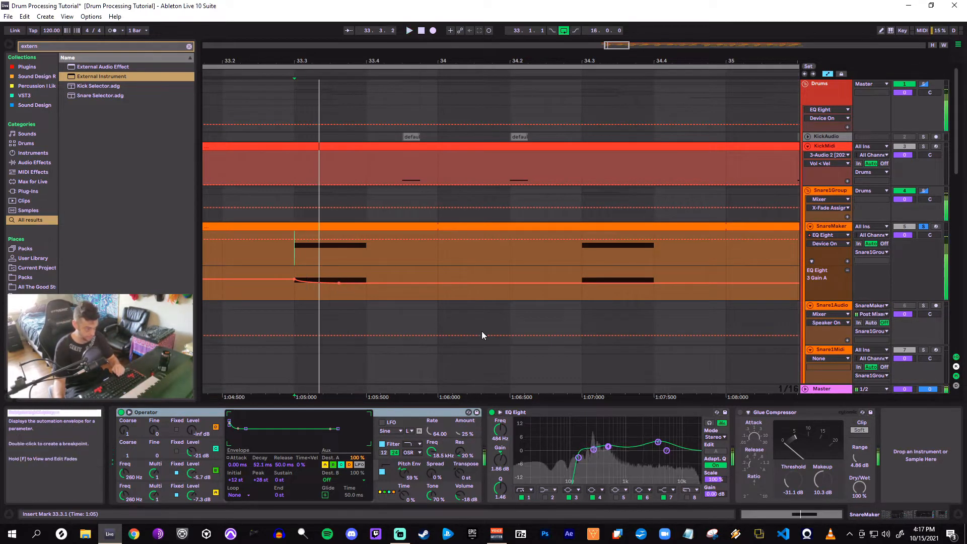
Try boosting EQ Eight band 4 at 484 Hz to about 12 dB and audition the exaggerated resonance
click(569, 497)
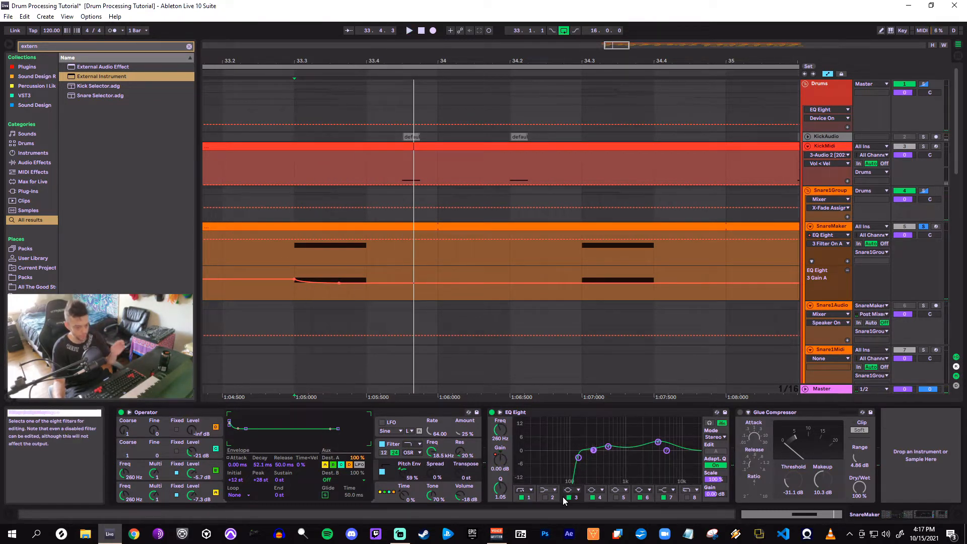
click(594, 497)
click(593, 497)
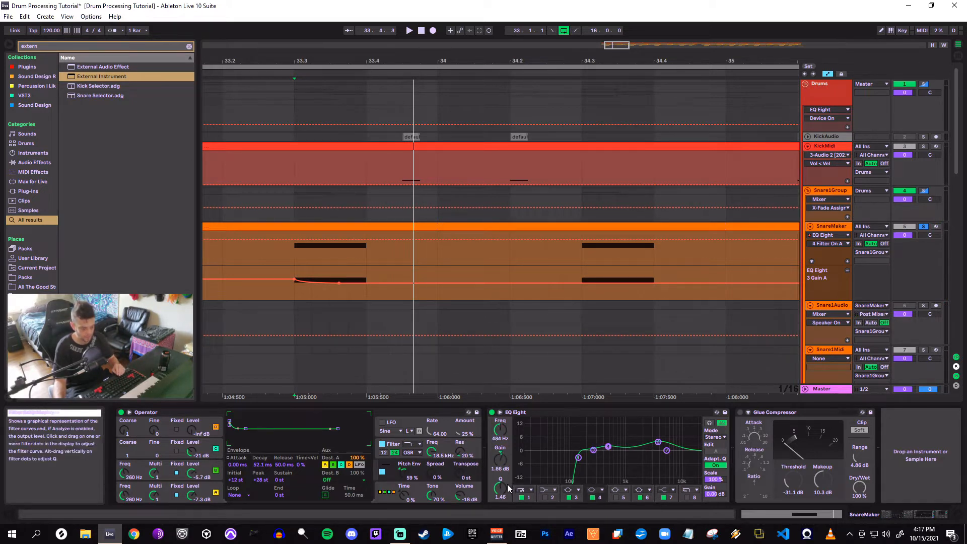
click(501, 459)
drag(500, 459, 500, 448)
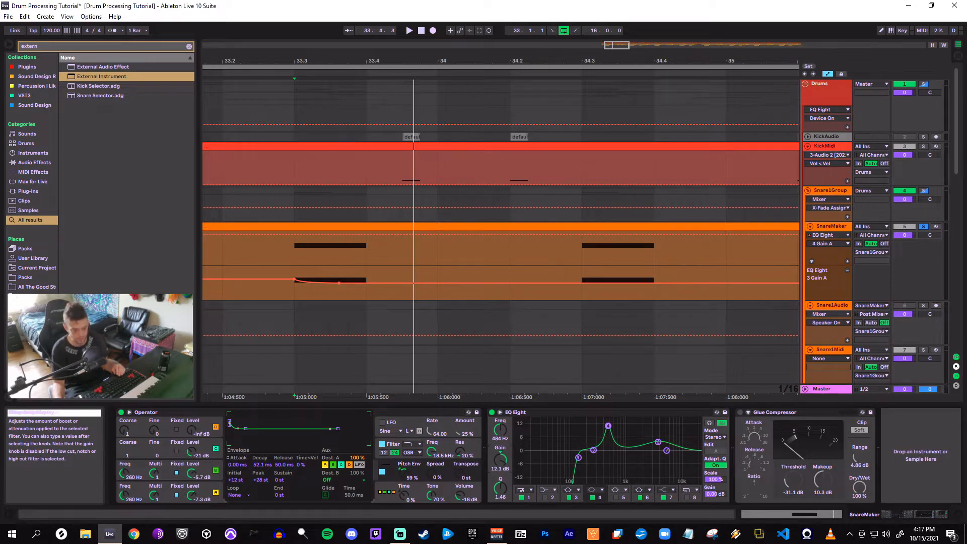
key(space)
key(space)
key(Down)
key(space)
key(space)
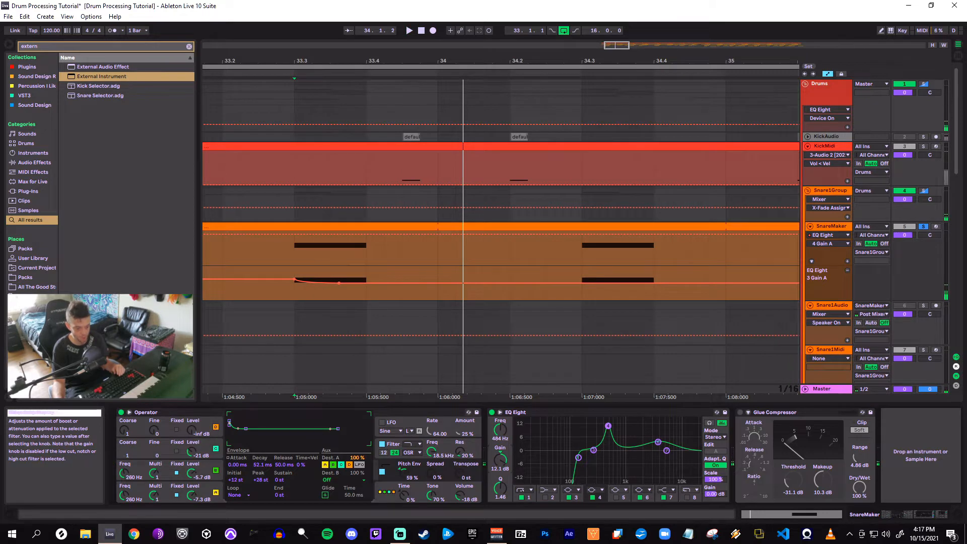
key(space)
key(space)
Lower the gain of EQ Eight band 4 back to about 1.9 dB while auditioning the snare
drag(501, 459, 500, 481)
key(space)
key(space)
key(space)
key(space)
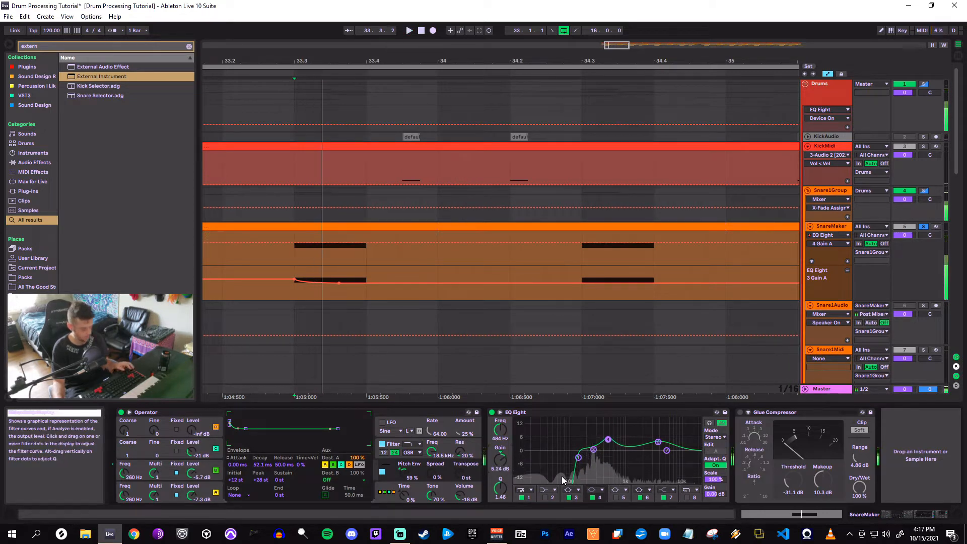
key(Down)
key(Down)
key(Down)
key(space)
key(space)
Try a different gain on EQ Eight band 6 at 4.00 kHz, audition it, and restore 4.09 dB
click(644, 500)
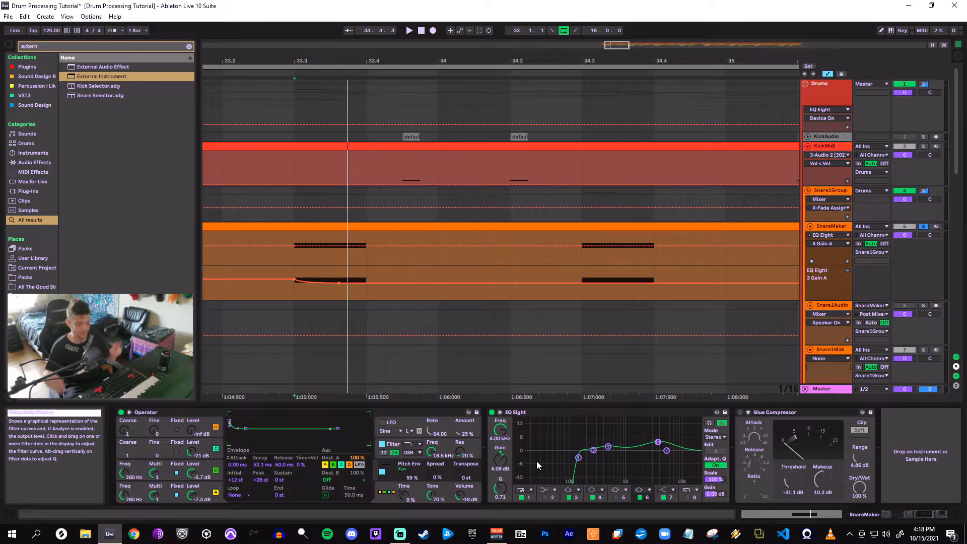
key(space)
mouse_move(505, 461)
mouse_down()
mouse_move(505, 438)
mouse_move(505, 462)
mouse_up()
key(space)
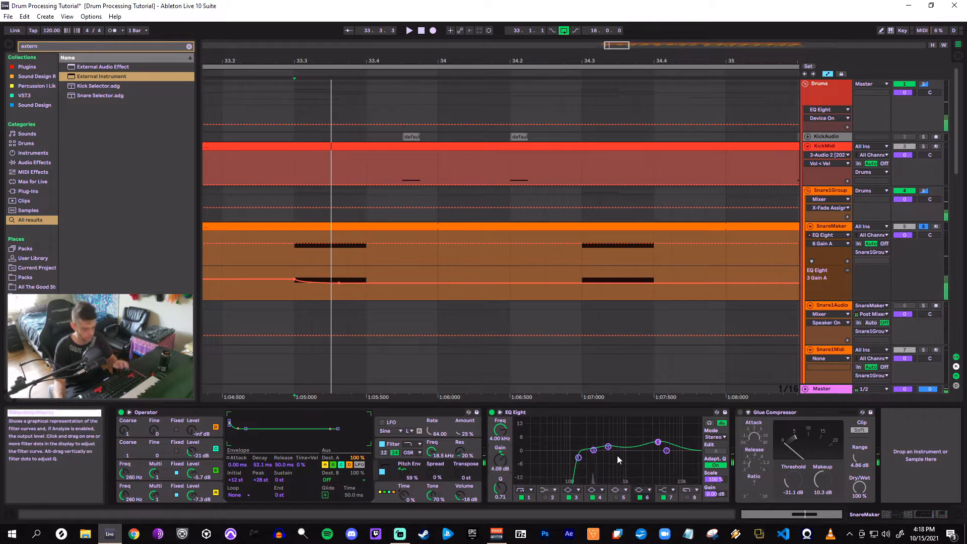
Switch off band 7 of the EQ Eight and compare the snare with the EQ bypassed and active
click(664, 498)
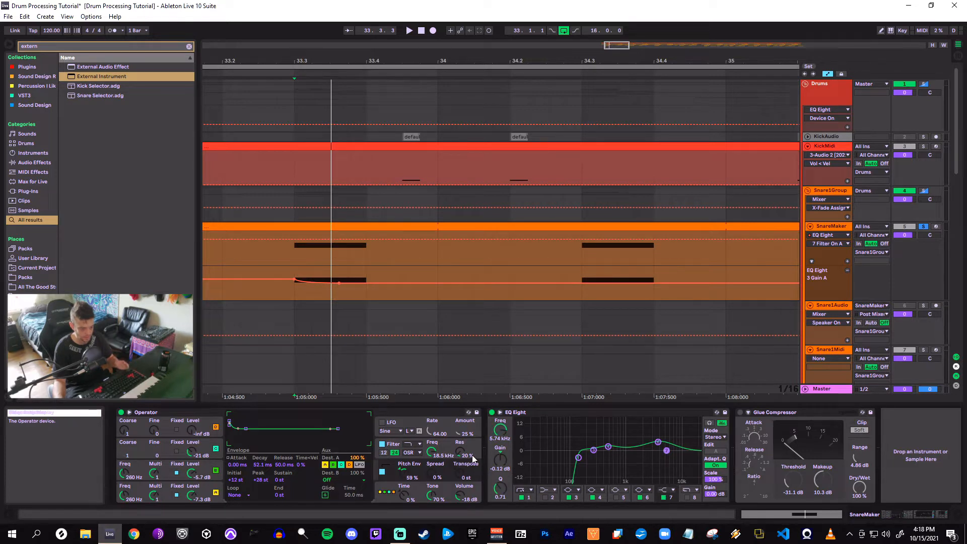
click(500, 460)
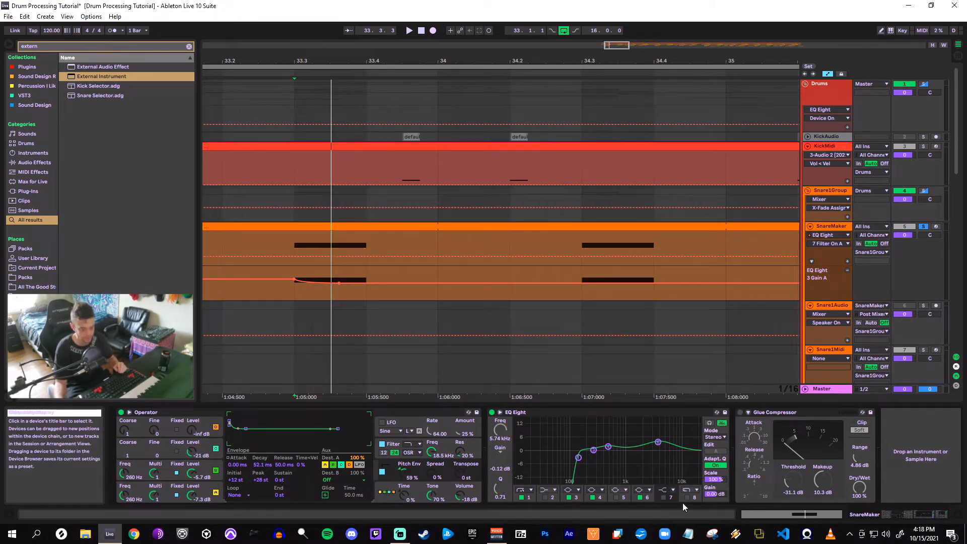
key(space)
click(493, 413)
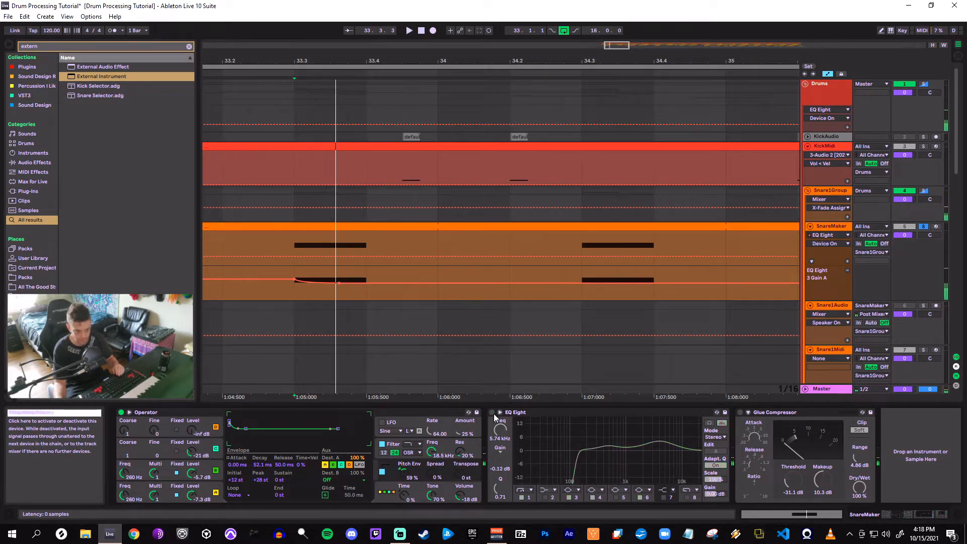
click(493, 413)
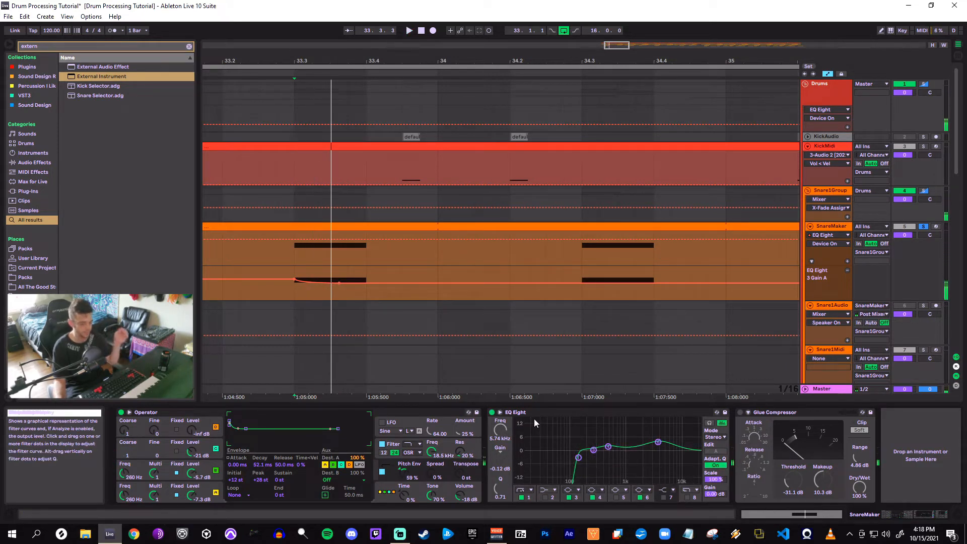
Switch the Glue Compressor on SnareMaker back on and lengthen its release while auditioning the snare
click(739, 413)
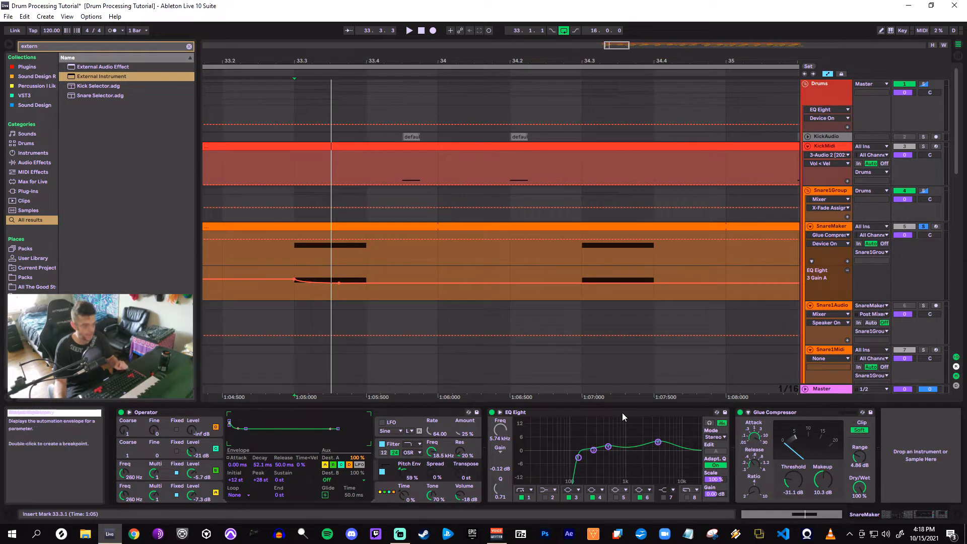
click(753, 465)
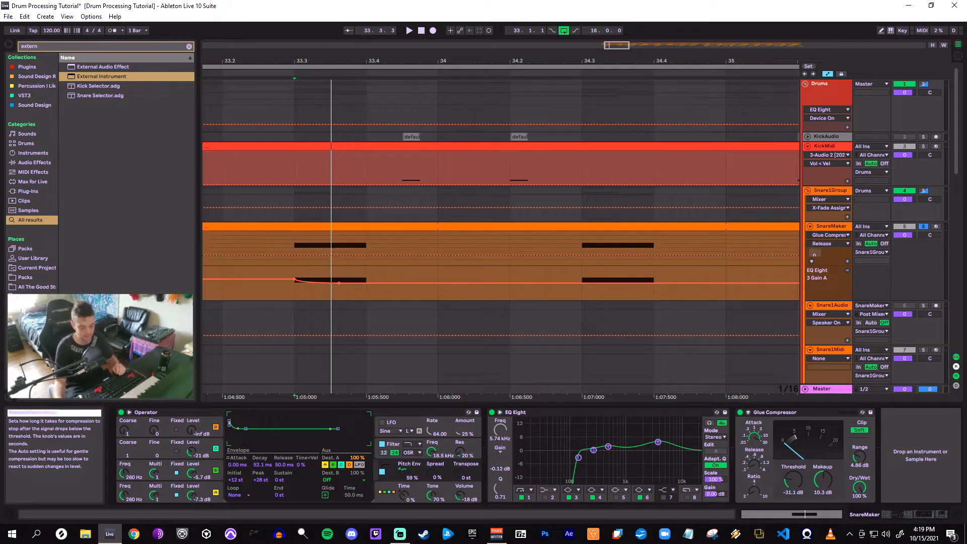
key(space)
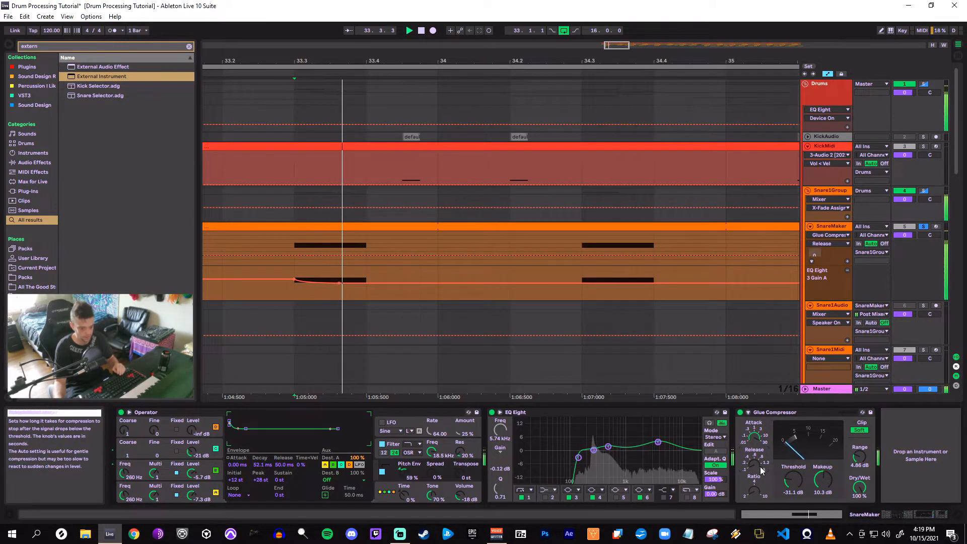
drag(754, 464, 754, 451)
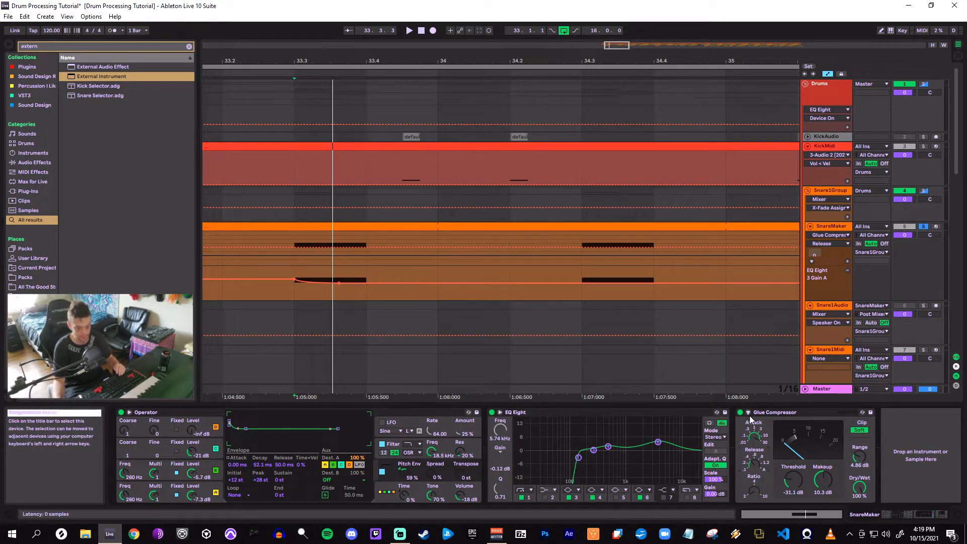
key(space)
Group the Glue Compressor into an Audio Effect Rack and lower its chain volume to about -10 dB
click(827, 412)
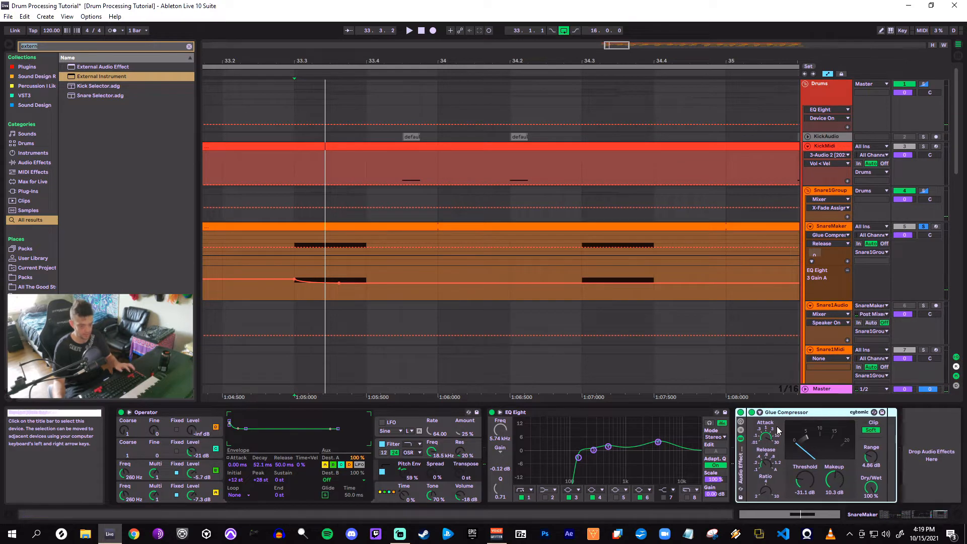
key(ctrl+g)
click(797, 439)
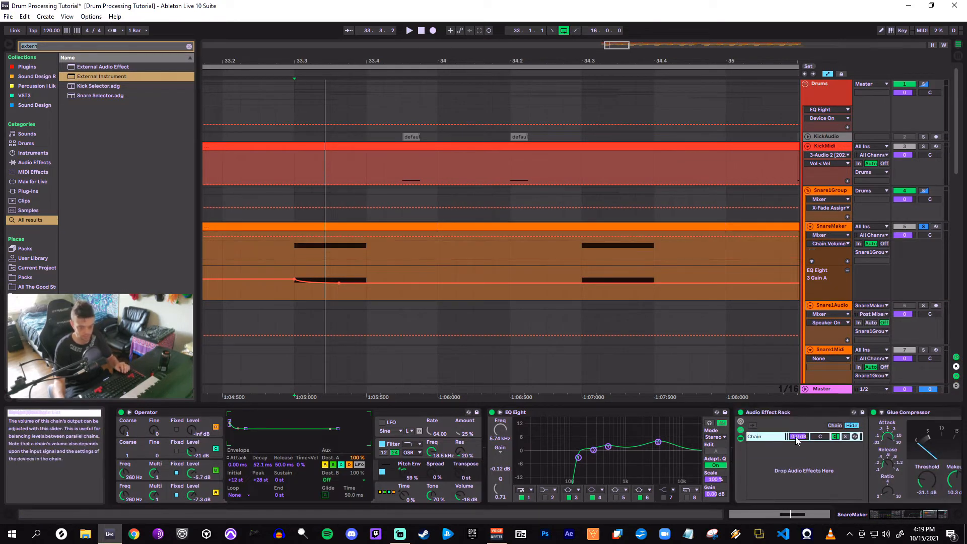
Compare the snare with the Audio Effect Rack bypassed and active during playback
click(741, 413)
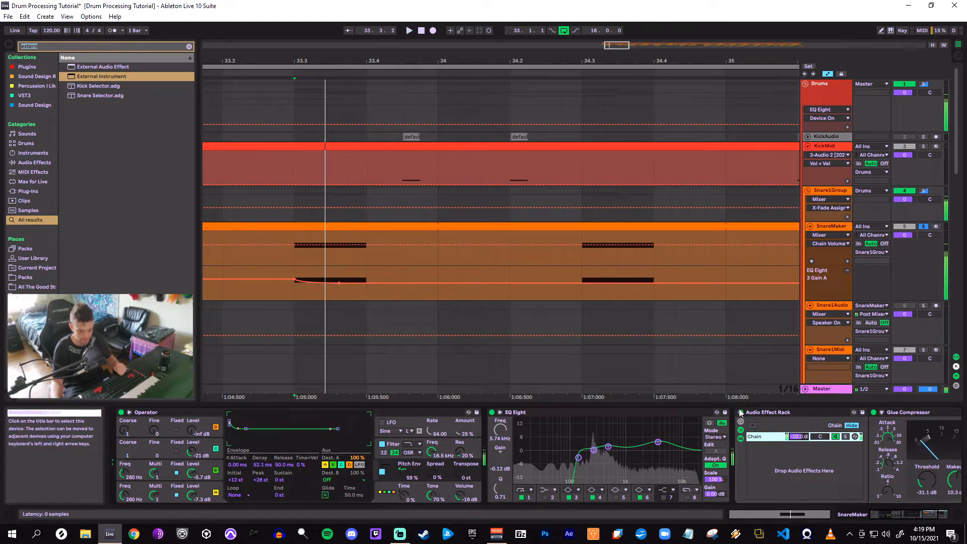
key(space)
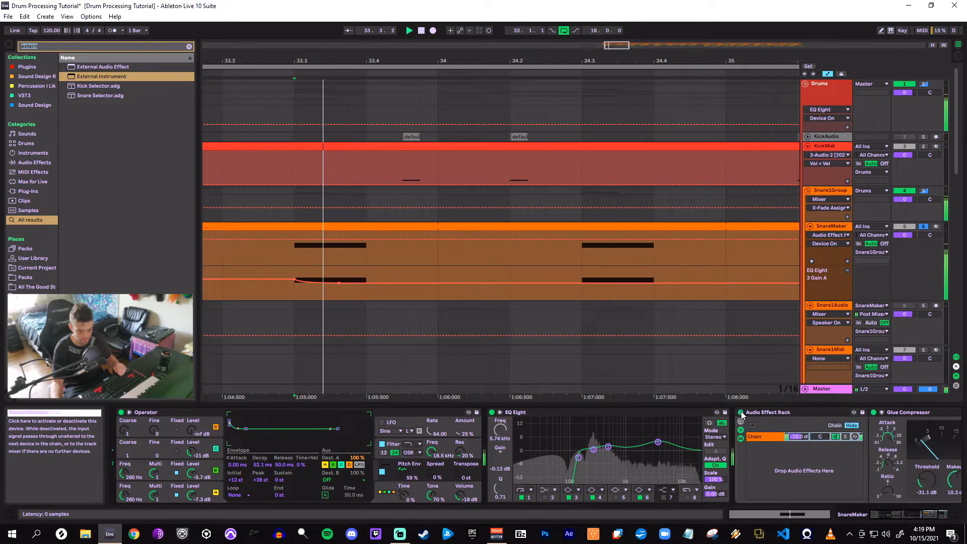
click(741, 412)
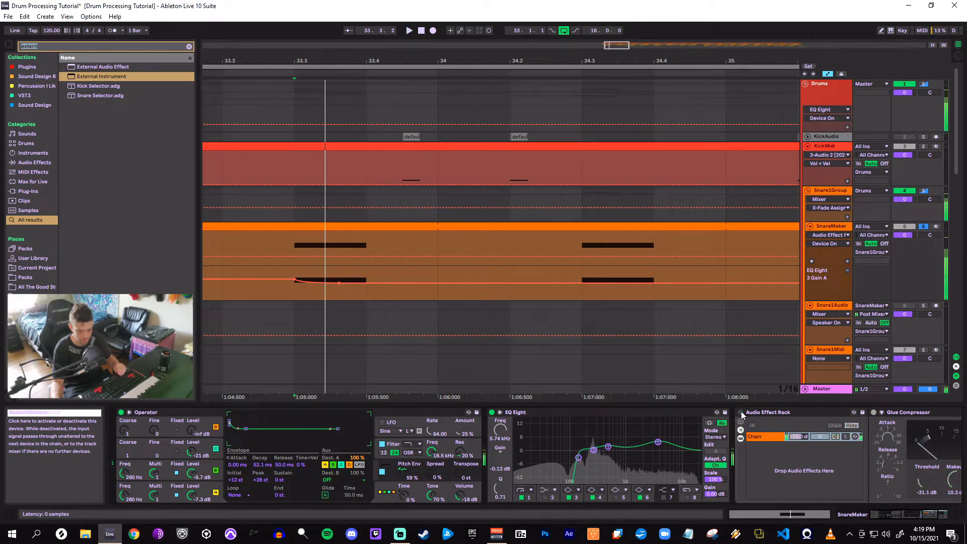
click(741, 413)
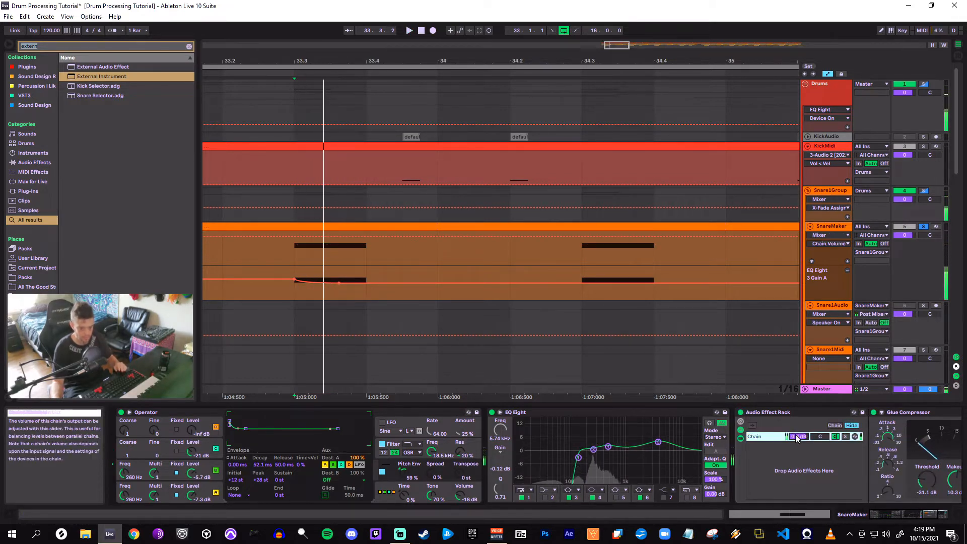
Undo the chain volume changes and the grouping of the Glue Compressor into a rack
key(ctrl+z)
key(ctrl+z)
key(ctrl+z)
key(ctrl+z)
key(ctrl+z)
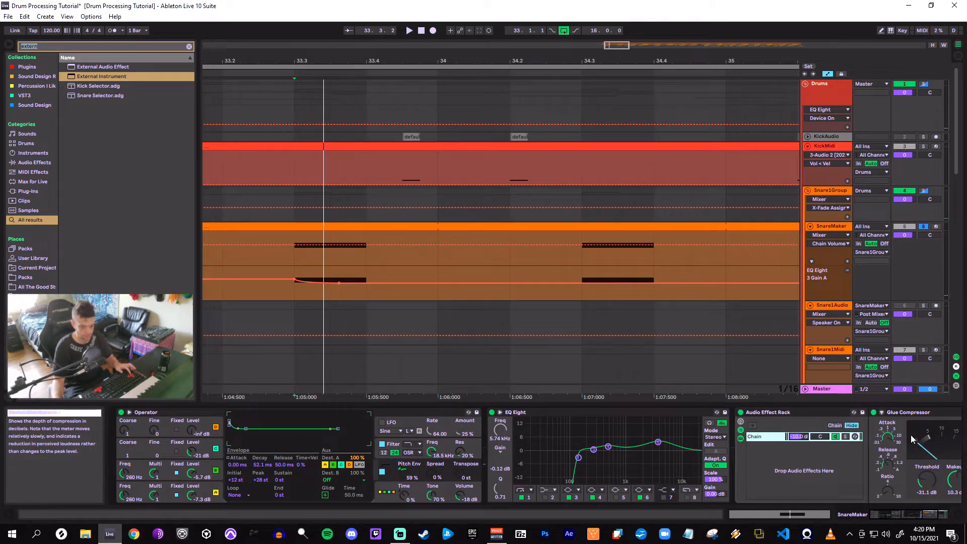
key(ctrl+y)
key(ctrl+y)
key(ctrl+y)
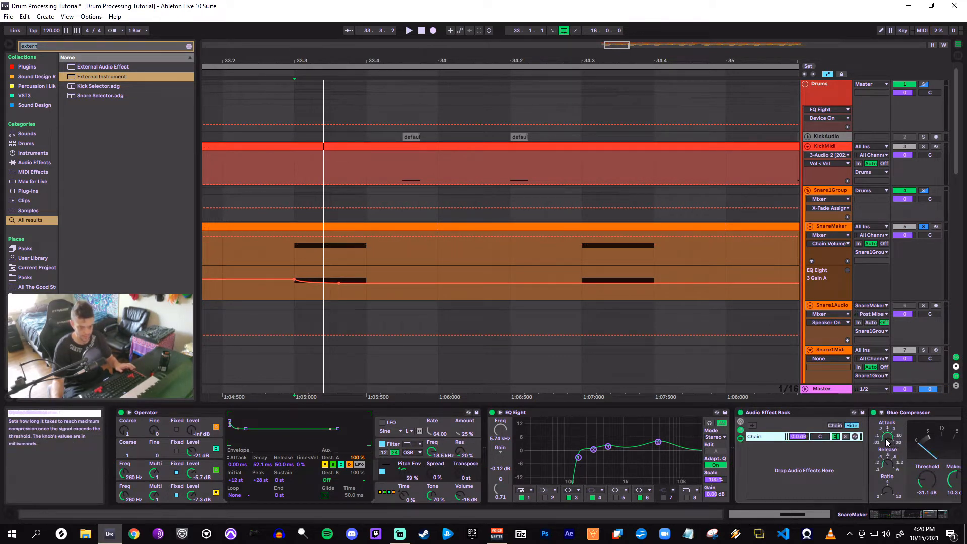
key(ctrl+z)
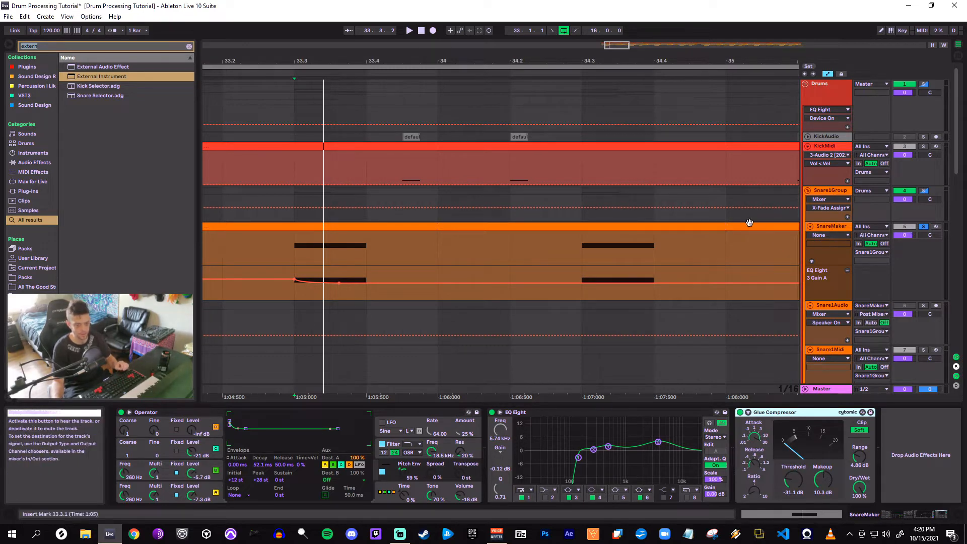
Set the grid to 1 bar and duplicate the first bar of SnareMaker's EQ Eight gain automation four times
drag(582, 62, 470, 10)
right_click(457, 270)
click(453, 312)
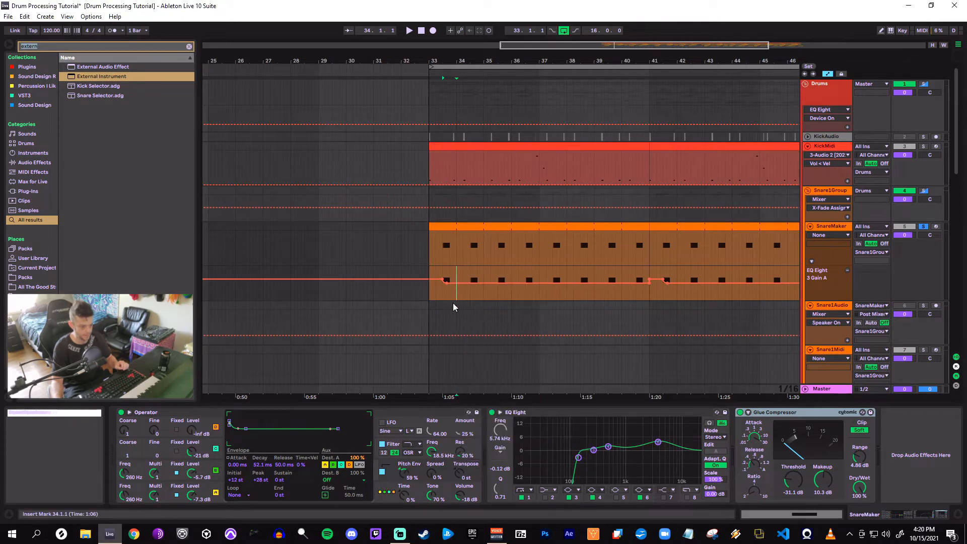
right_click(459, 275)
click(556, 402)
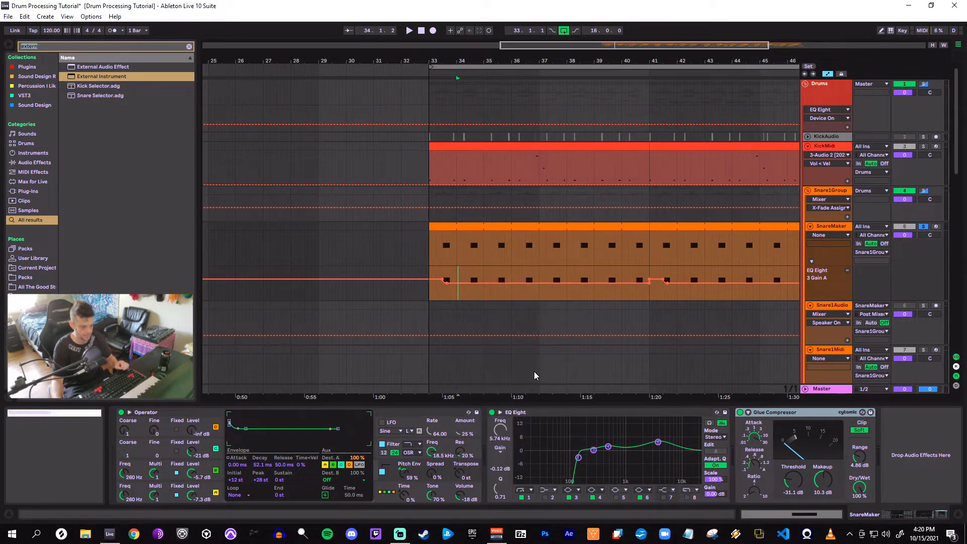
click(443, 276)
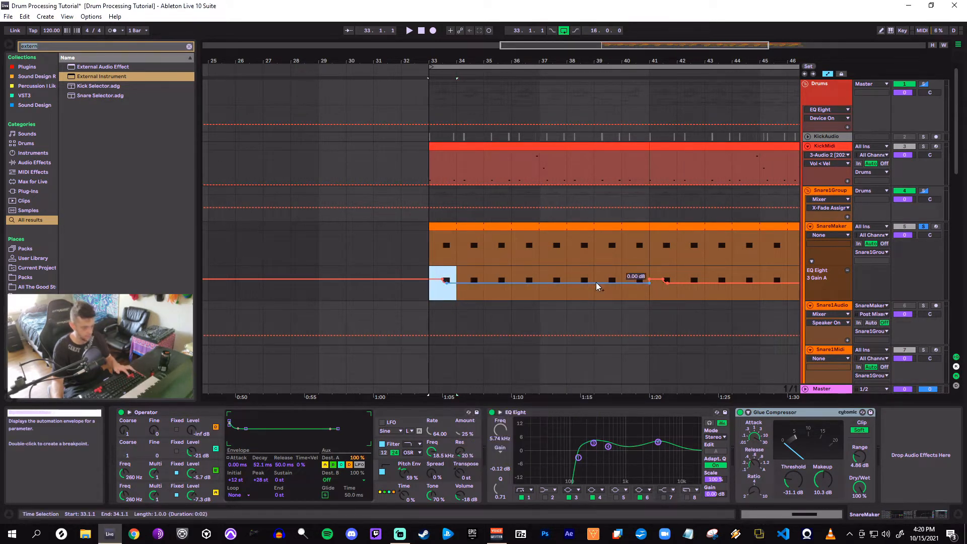
key(ctrl+d)
key(ctrl+d)
key(ctrl+d)
key(ctrl+d)
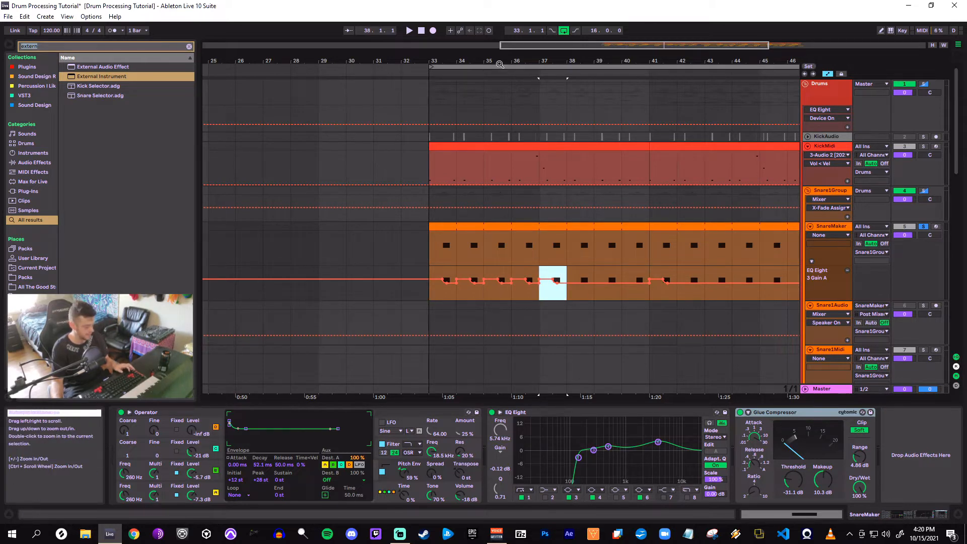
Undo the four duplications of SnareMaker's gain automation
key(ctrl+z)
key(ctrl+z)
key(ctrl+z)
key(ctrl+z)
Arm Snare1Audio, set the grid to 1/2 and record one SnareMaker hit from 33.3
drag(447, 61, 452, 121)
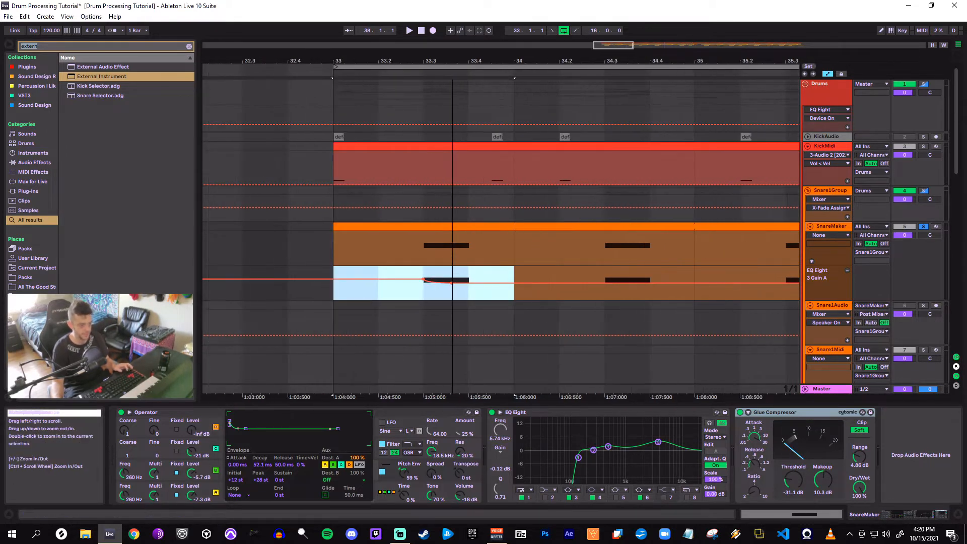
click(841, 305)
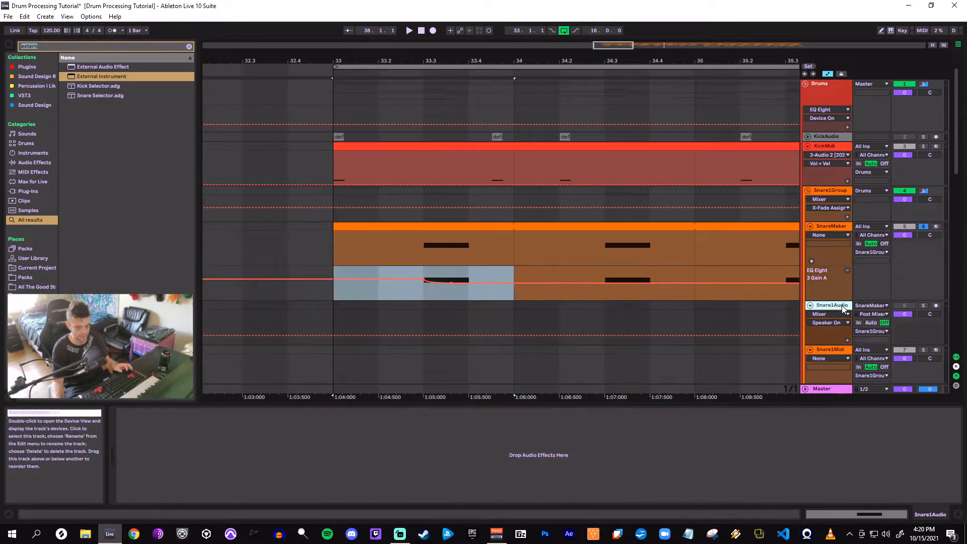
click(935, 305)
drag(553, 57, 474, 25)
right_click(436, 242)
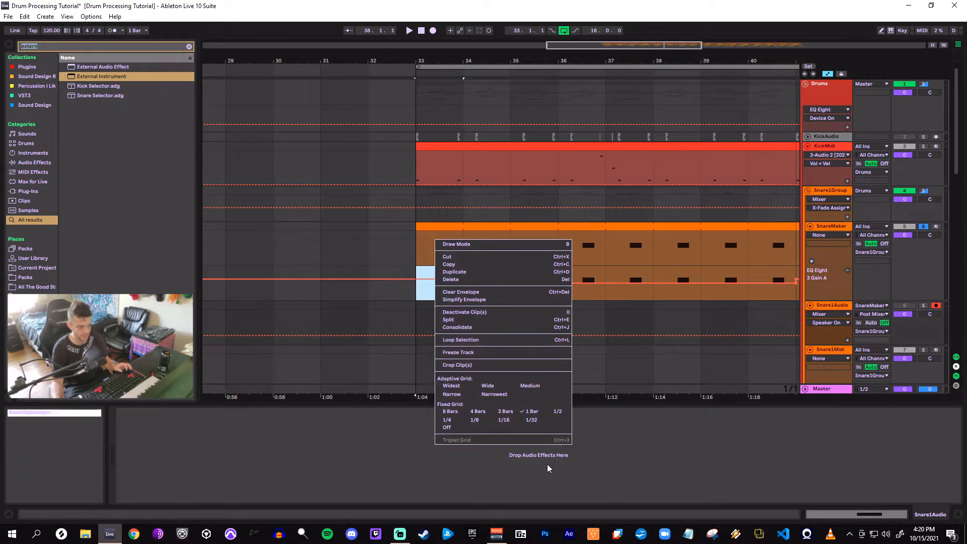
click(558, 410)
click(438, 240)
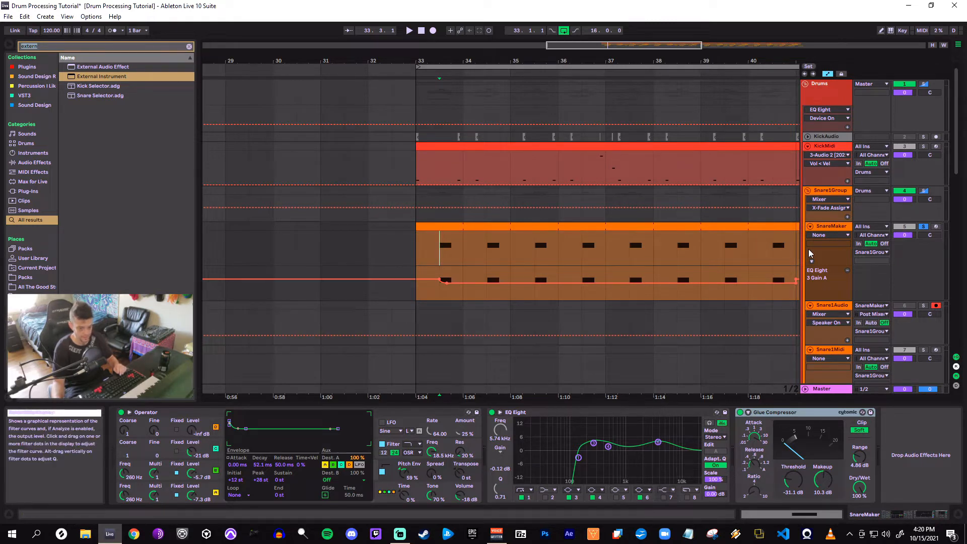
key(F9)
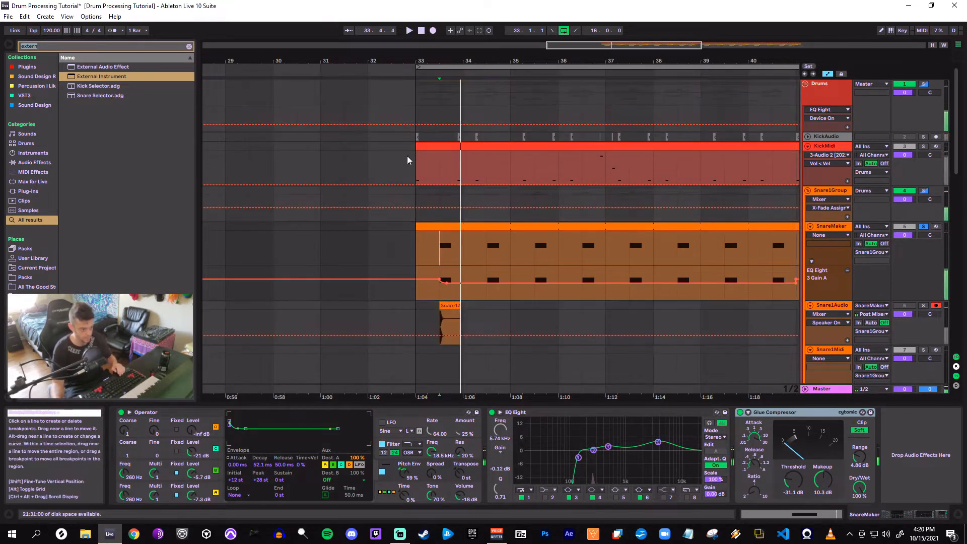
Set the grid to 1/8, hide the automation and cut the recorded snare's tail after 33.4
drag(425, 61, 282, 61)
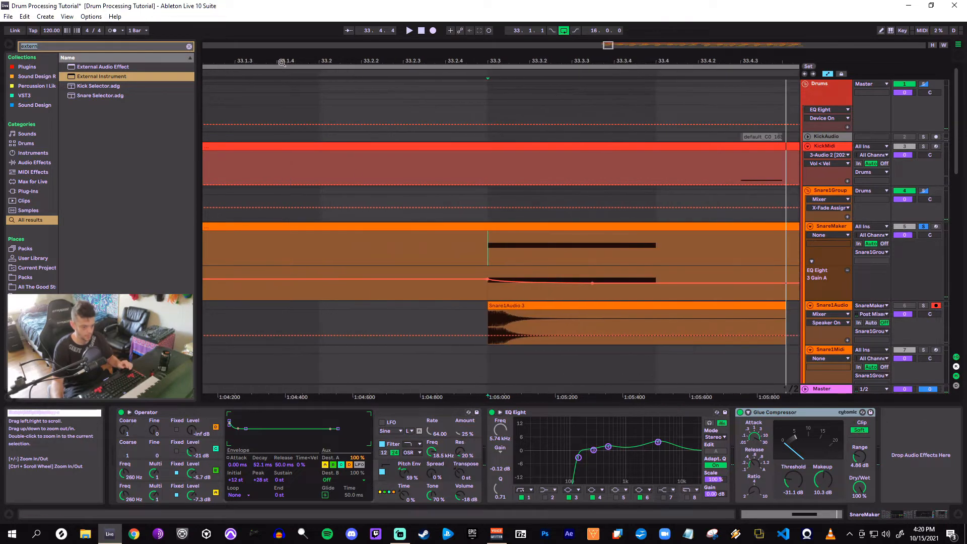
right_click(686, 322)
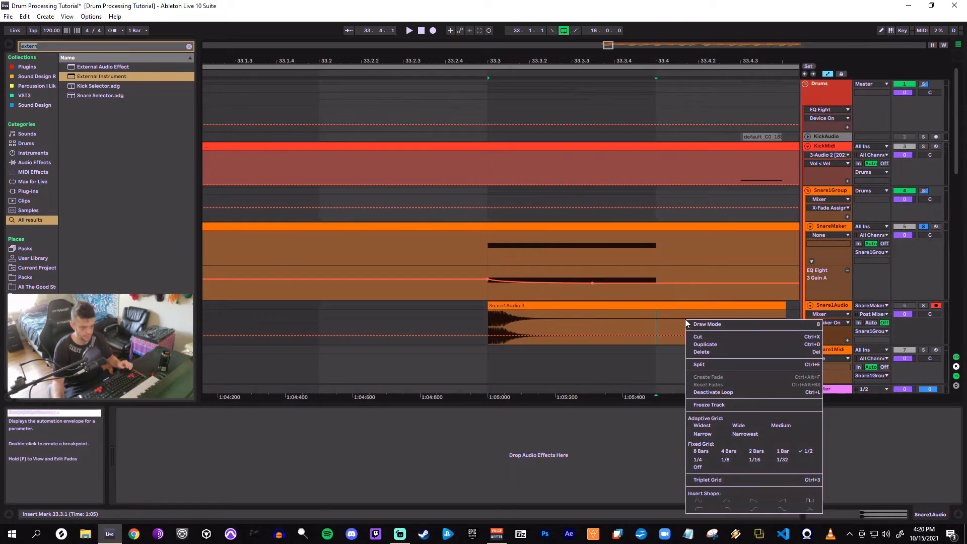
click(735, 459)
key(a)
drag(655, 294, 780, 287)
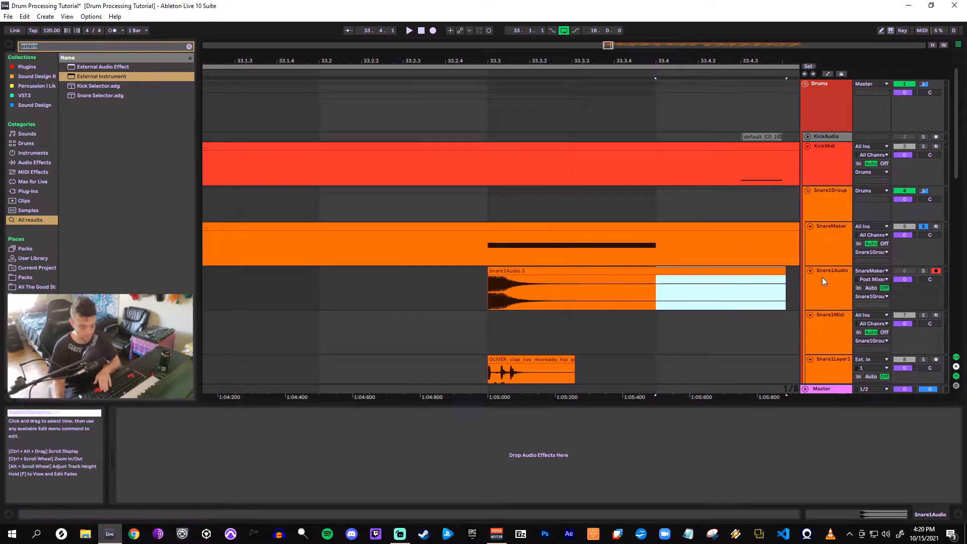
Color the SnareMaker track grey, assign that color to its clips and fold the track
click(815, 233)
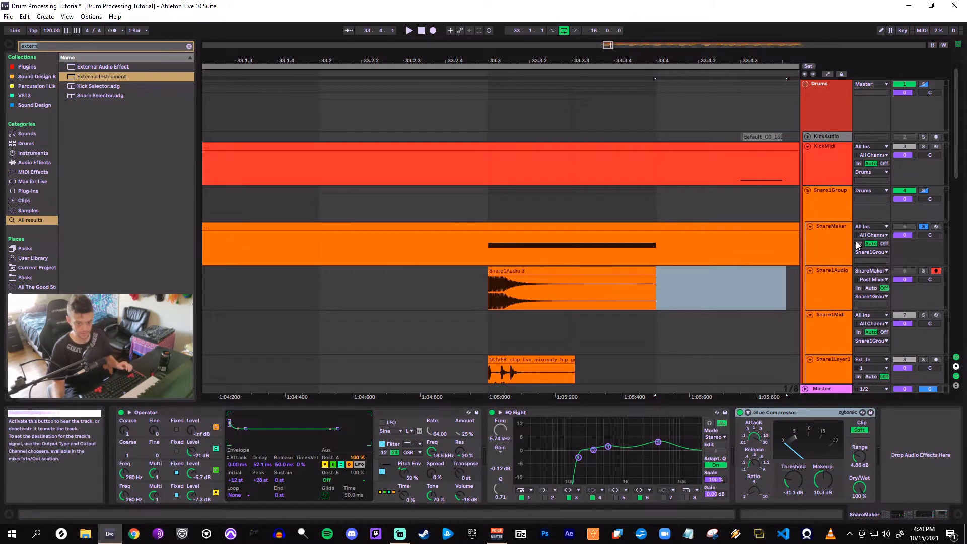
right_click(836, 242)
click(954, 387)
right_click(833, 237)
click(899, 406)
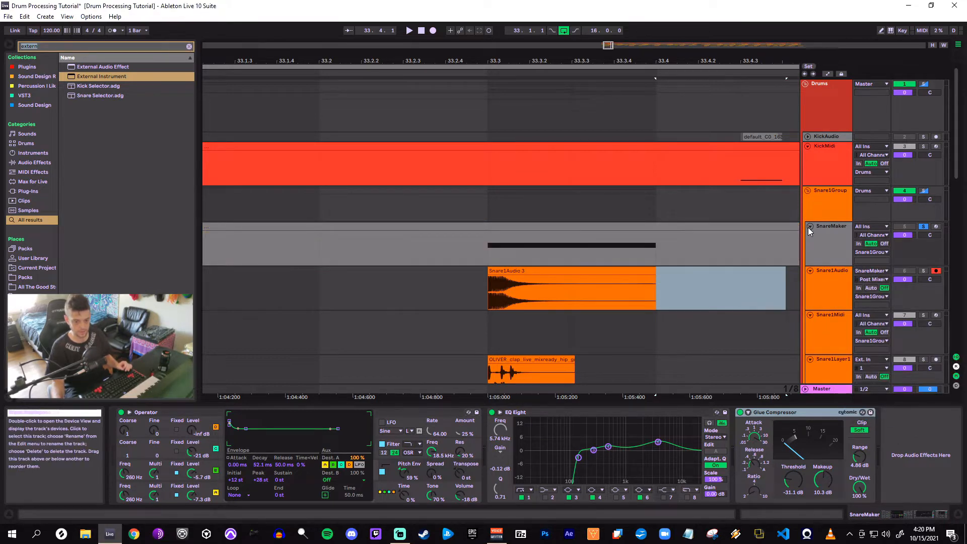
click(810, 227)
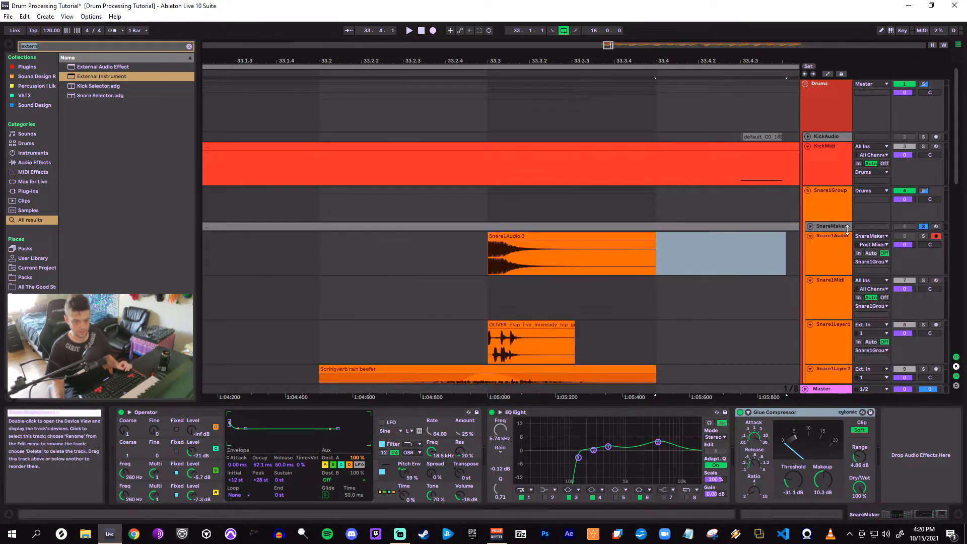
Consolidate the trimmed snare clip on Snare1Audio and load it into the Sampler on Snare1Midi
click(820, 259)
drag(538, 56, 536, 39)
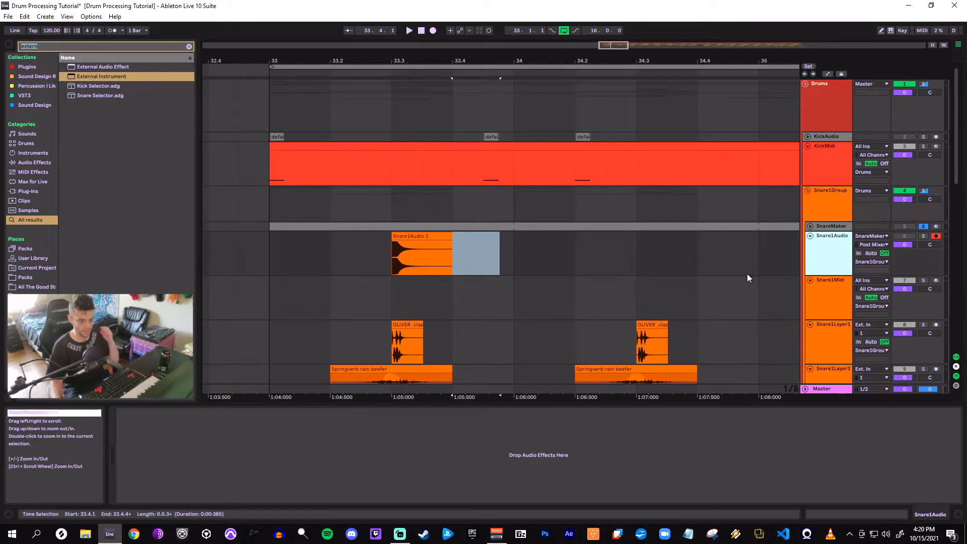
click(833, 291)
click(435, 236)
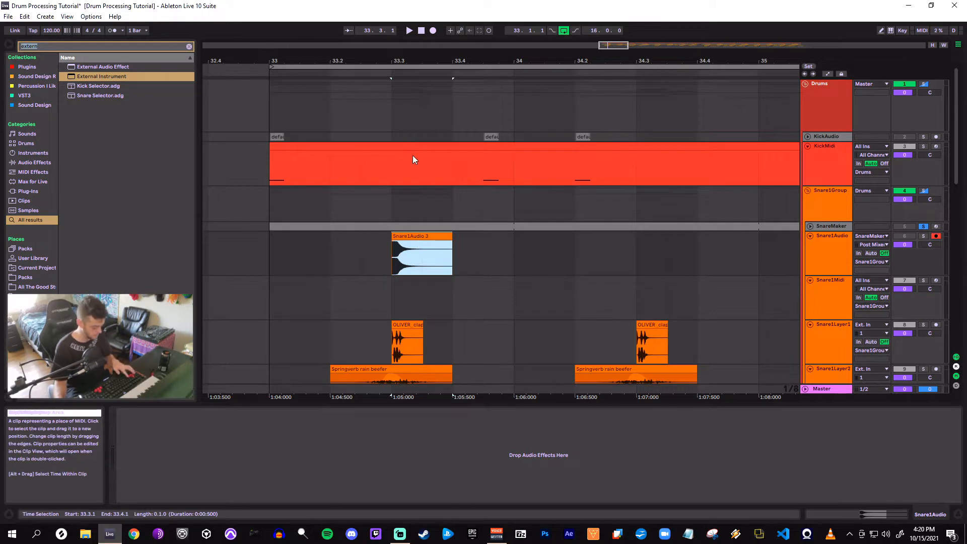
click(842, 307)
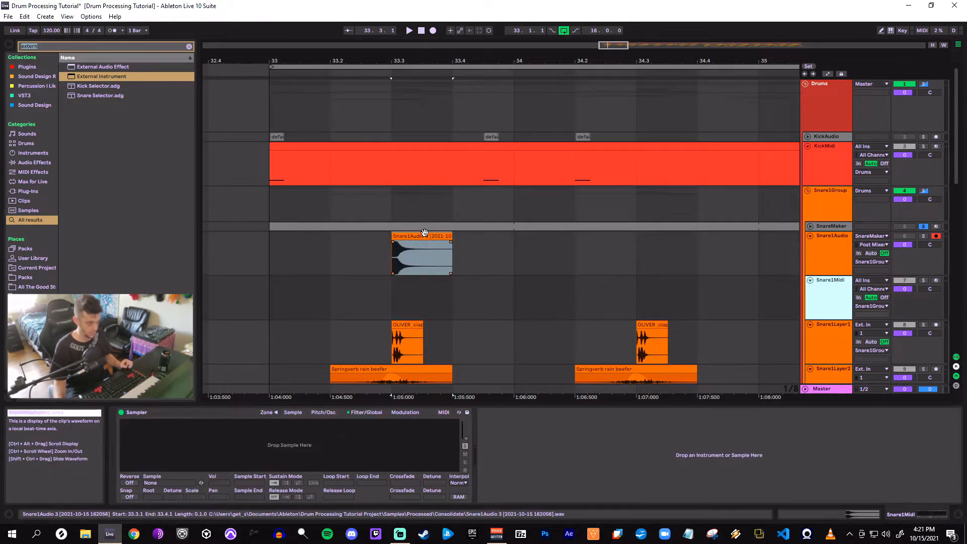
drag(425, 234, 385, 445)
Check the Filter/Global settings and sample waveform of the Sampler on Snare1Midi
click(362, 411)
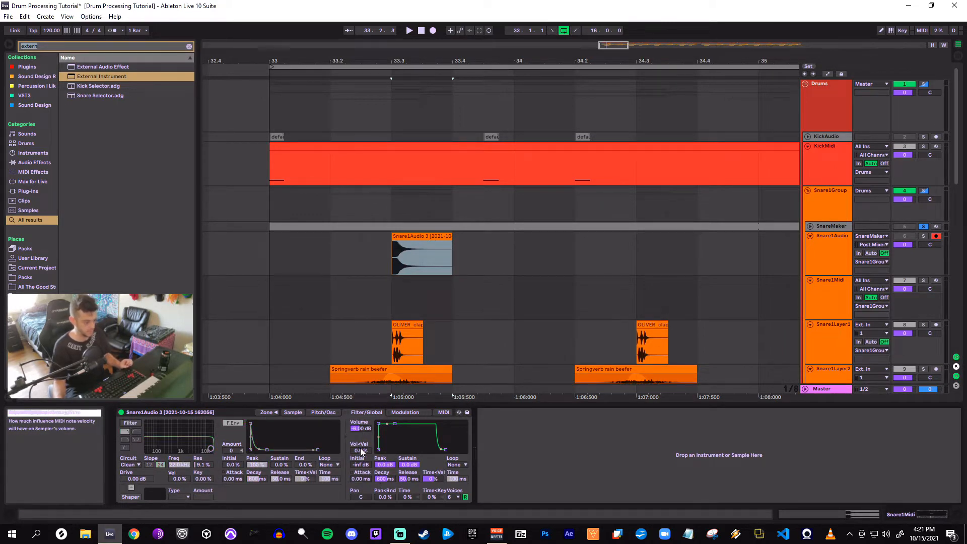
click(293, 412)
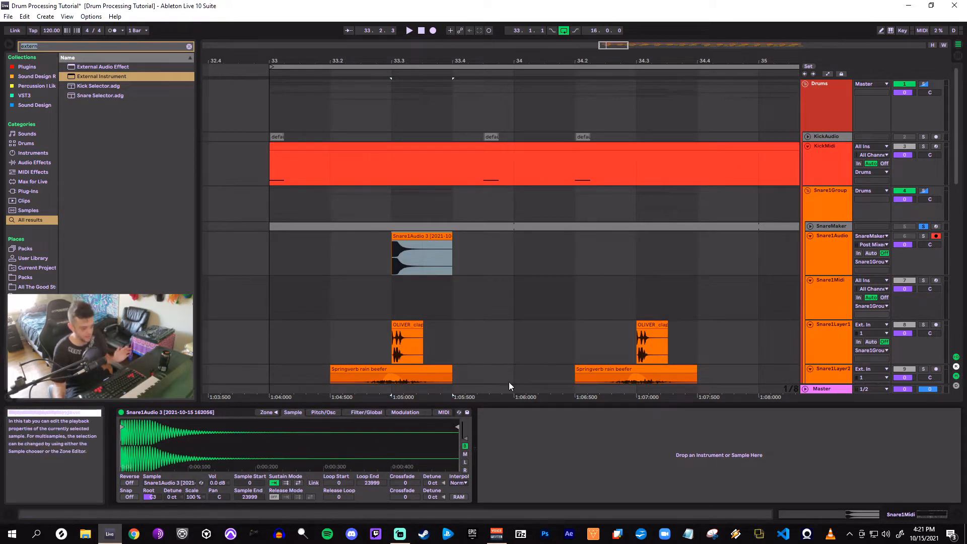
click(821, 253)
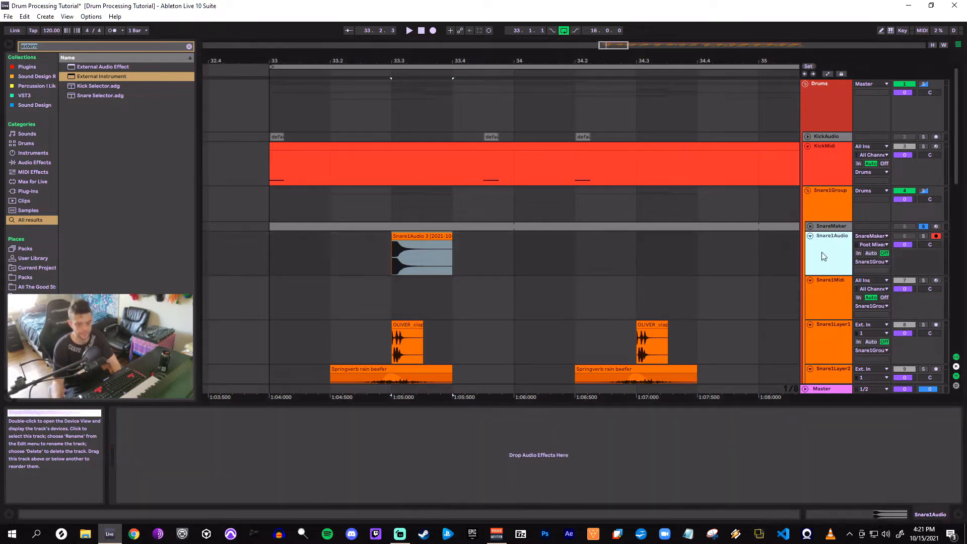
click(811, 301)
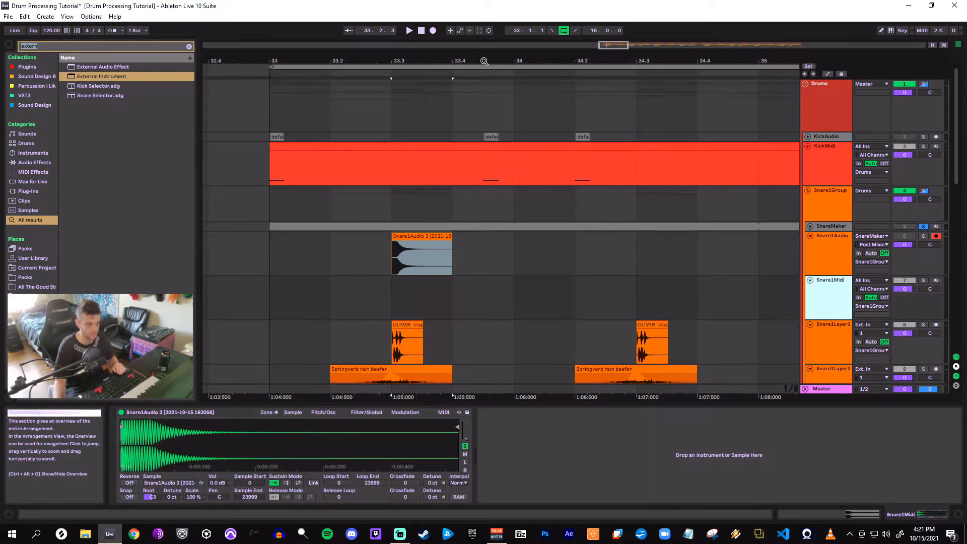
Move SnareMaker's MIDI clips onto Snare1Midi and assign the track color to them
drag(484, 62, 480, 20)
click(554, 227)
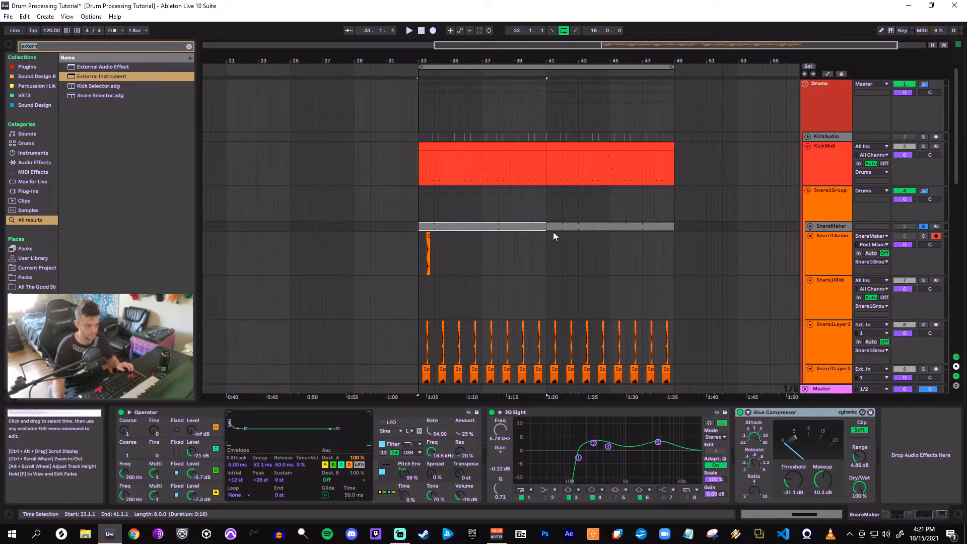
click(556, 297)
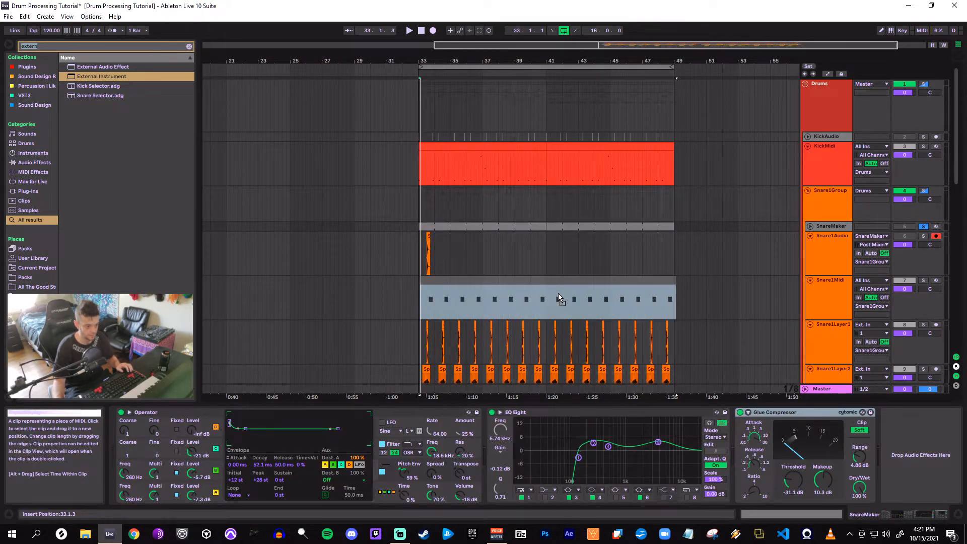
right_click(816, 280)
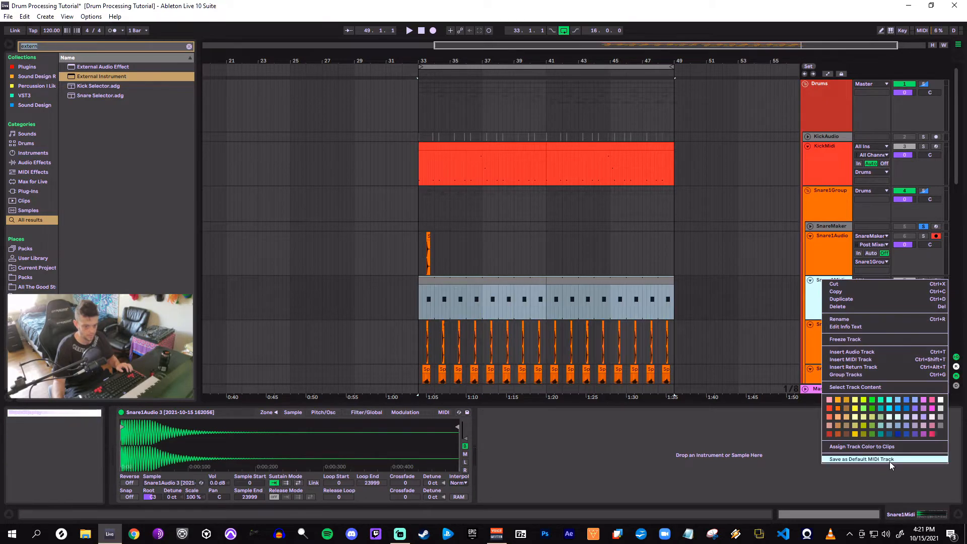
click(893, 445)
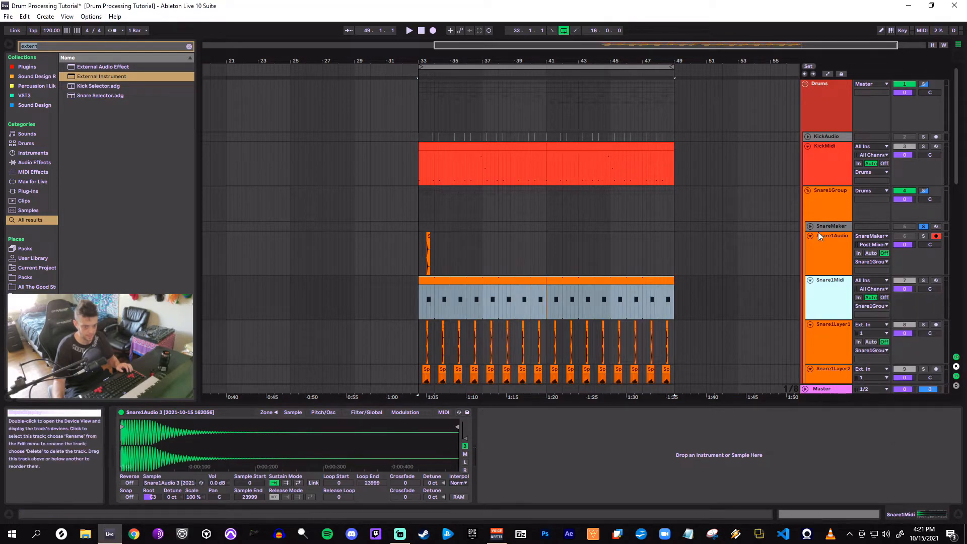
Solo Snare1Midi and audition the resampled snare from bar 33.3
click(426, 297)
click(427, 297)
key(space)
click(922, 283)
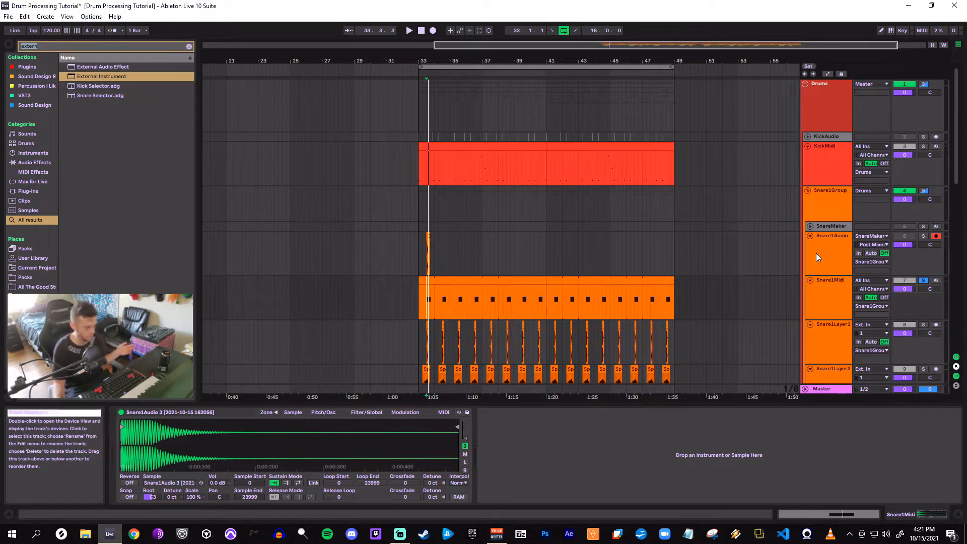
Examine the start of the snare waveform in Sampler, and delete the Snare1Audio track
drag(190, 452, 417, 468)
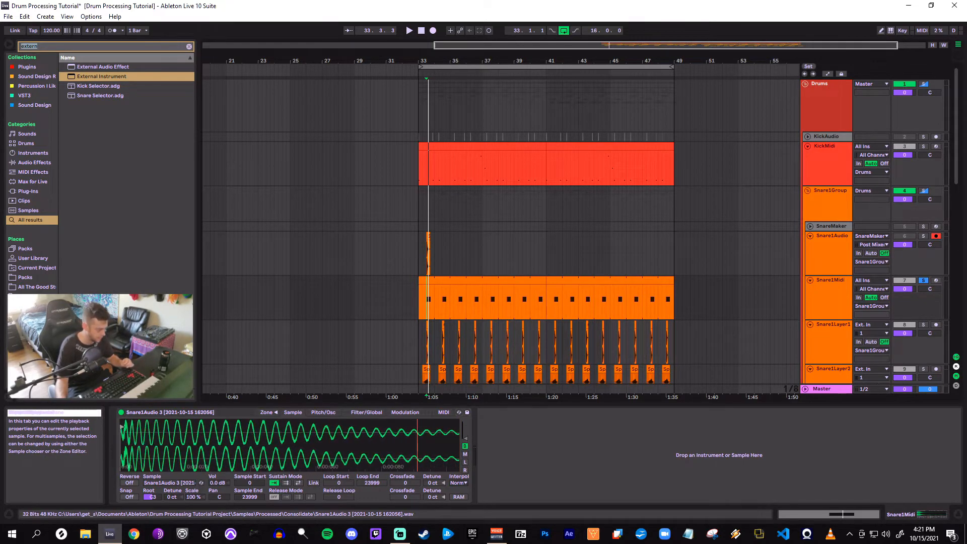
mouse_move(135, 456)
mouse_down()
mouse_move(135, 470)
mouse_move(130, 441)
mouse_up()
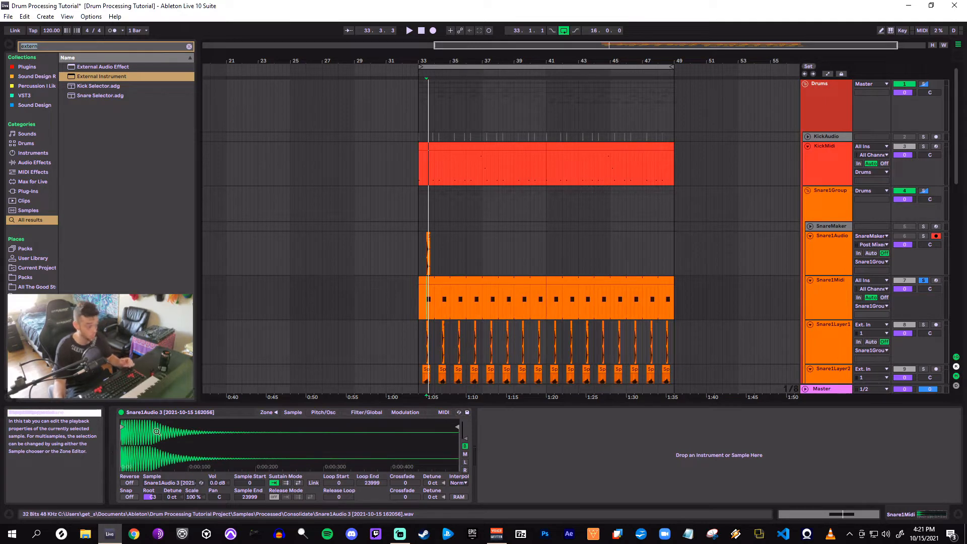
click(832, 242)
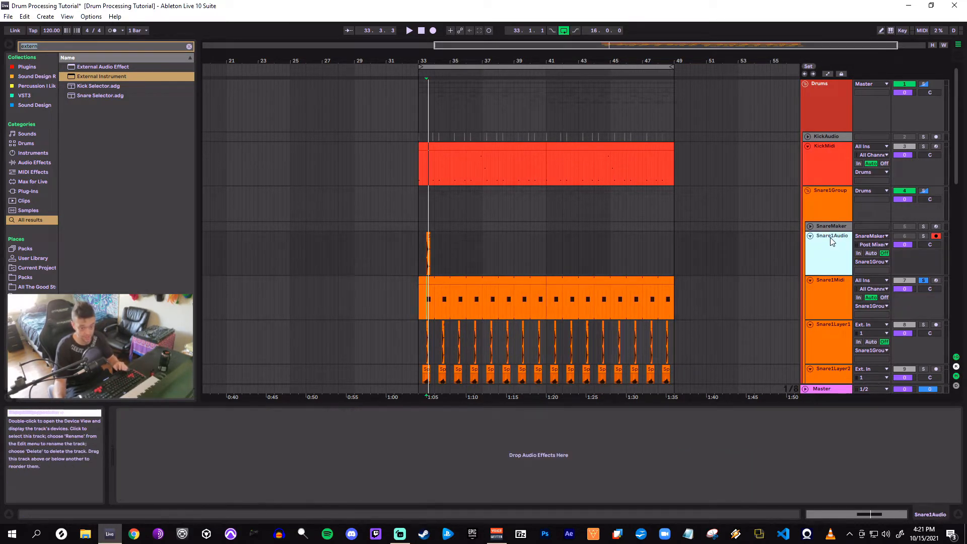
key(Delete)
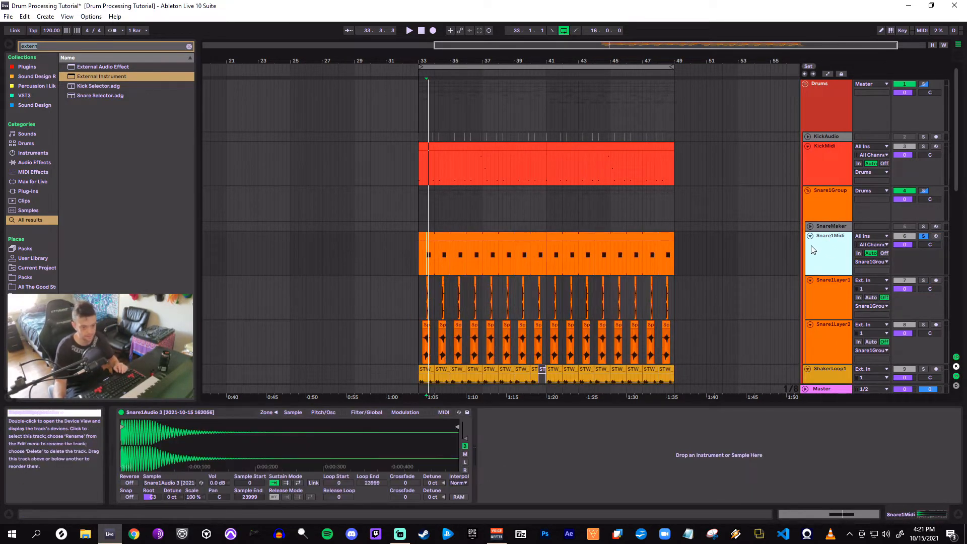
Group the Sampler on Snare1Midi into an Instrument Rack and add a second chain containing an External Instrument
click(221, 414)
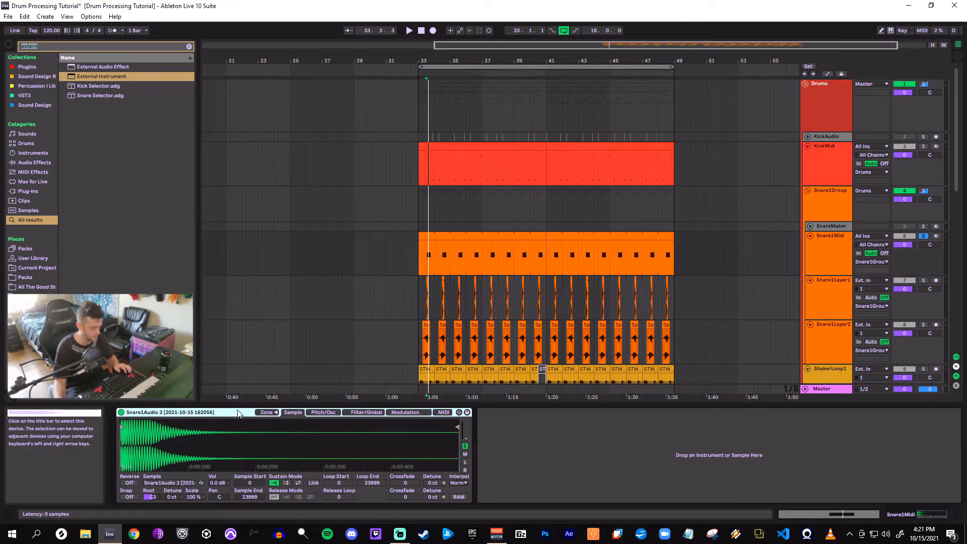
key(ctrl+g)
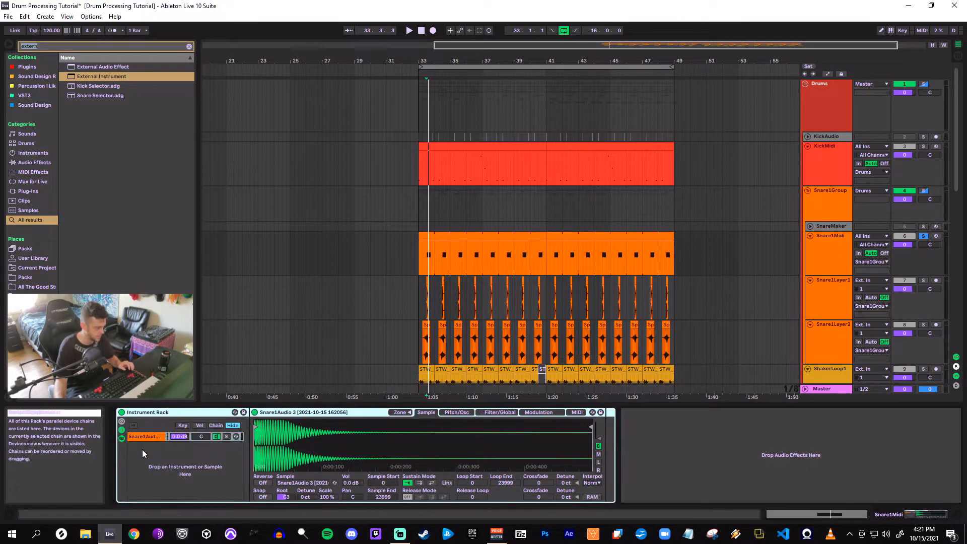
right_click(149, 462)
click(176, 475)
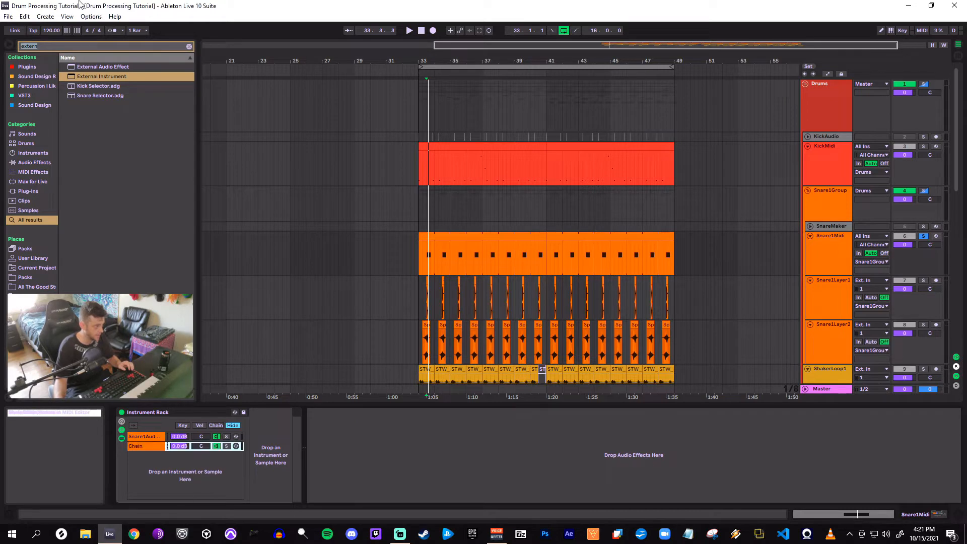
drag(108, 76, 149, 449)
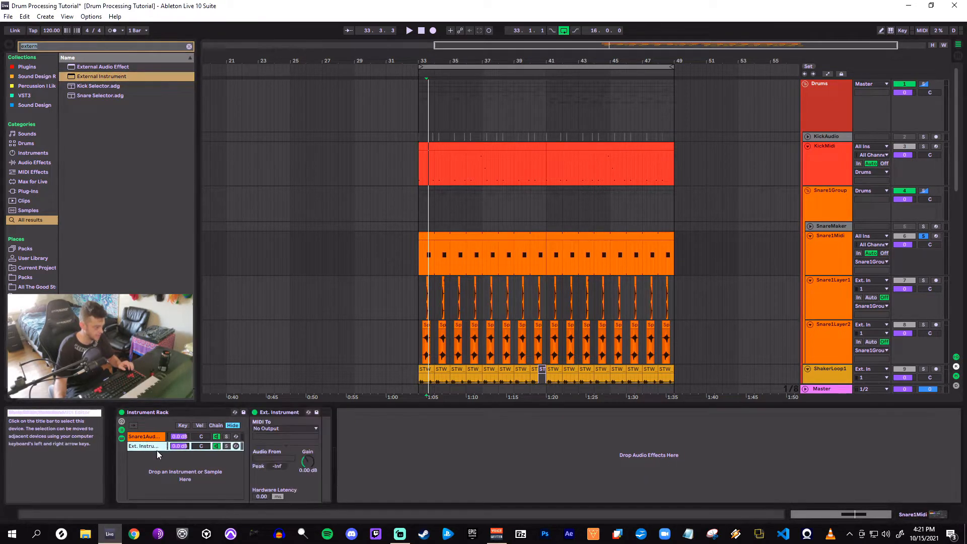
Route the External Instrument's MIDI output to the Sidechain track's first ShaperBox 2
click(285, 428)
click(293, 444)
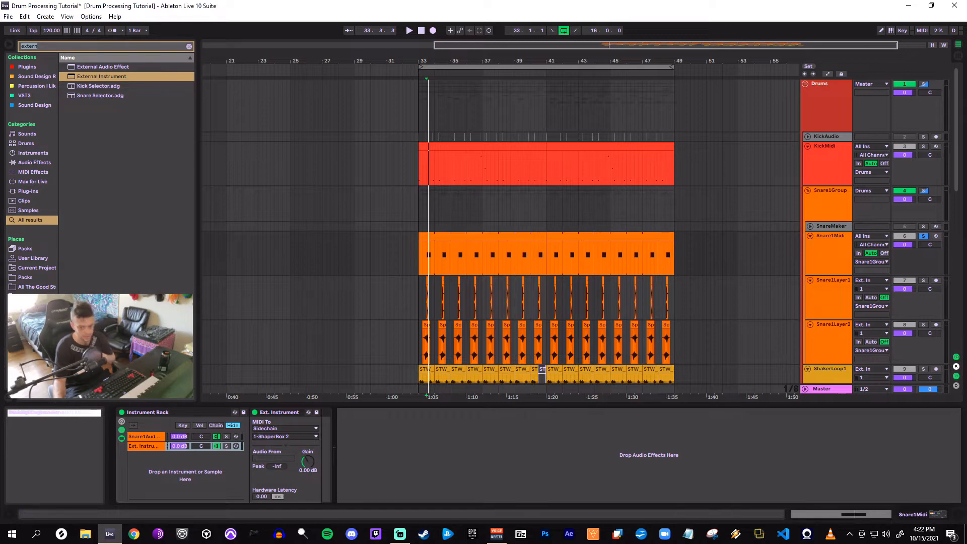
Compare the volume curves and LFO lengths of both ShaperBox 2 instances on the Sidechain track, and close their windows
click(956, 184)
drag(955, 182, 953, 343)
click(833, 320)
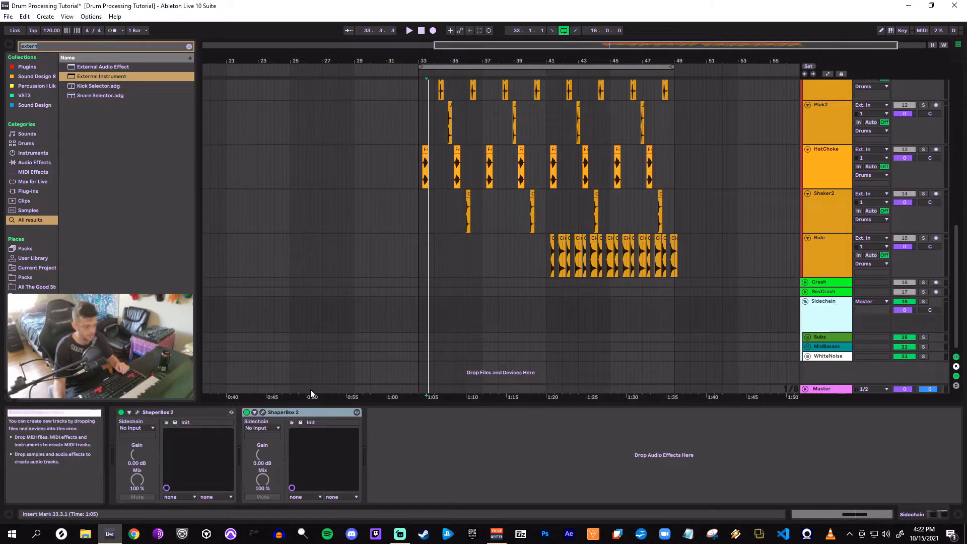
click(262, 412)
key(space)
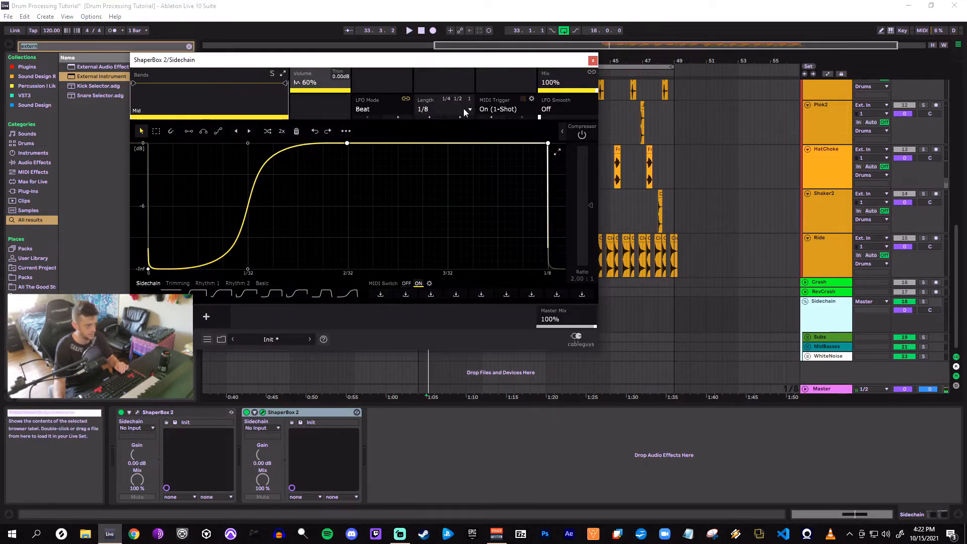
click(137, 412)
drag(315, 58, 190, 110)
drag(270, 61, 584, 91)
drag(247, 112, 252, 48)
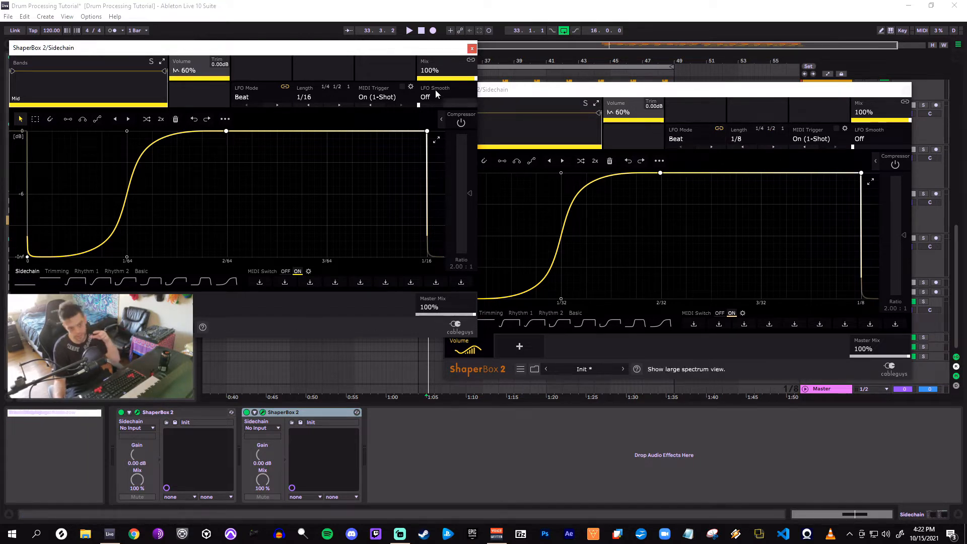
click(472, 48)
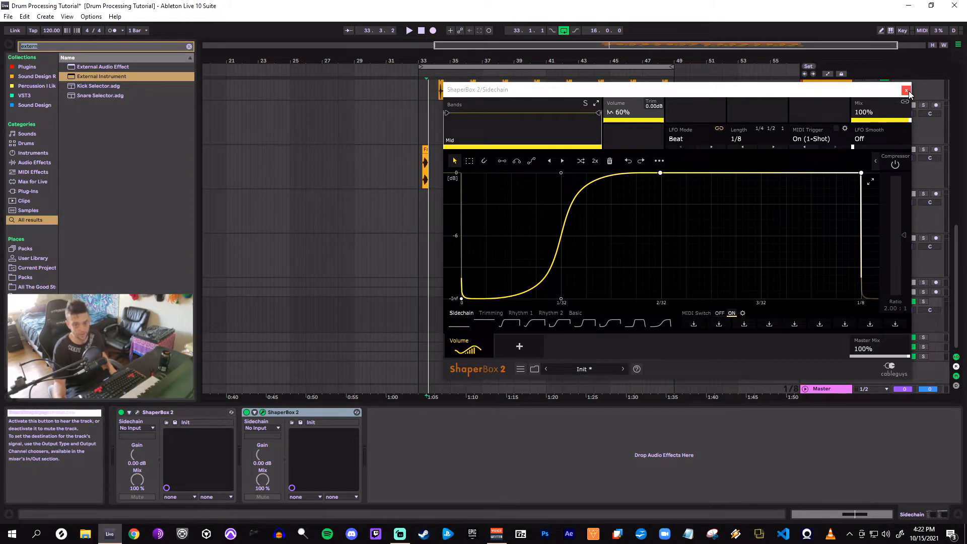
click(906, 89)
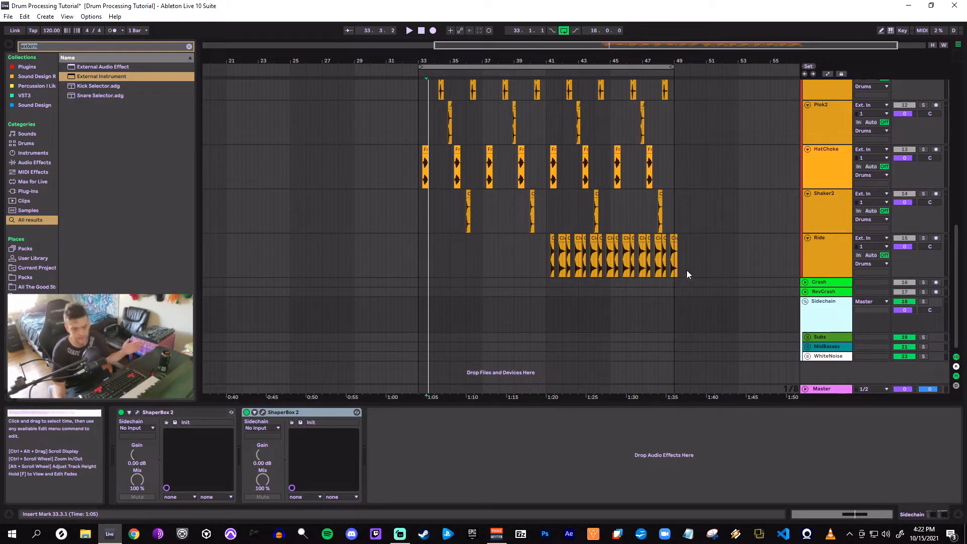
Examine the Snare1 layer clips around bar 33 and the EQ Eight on Snare1Layer1
scroll(827, 247, up, 2)
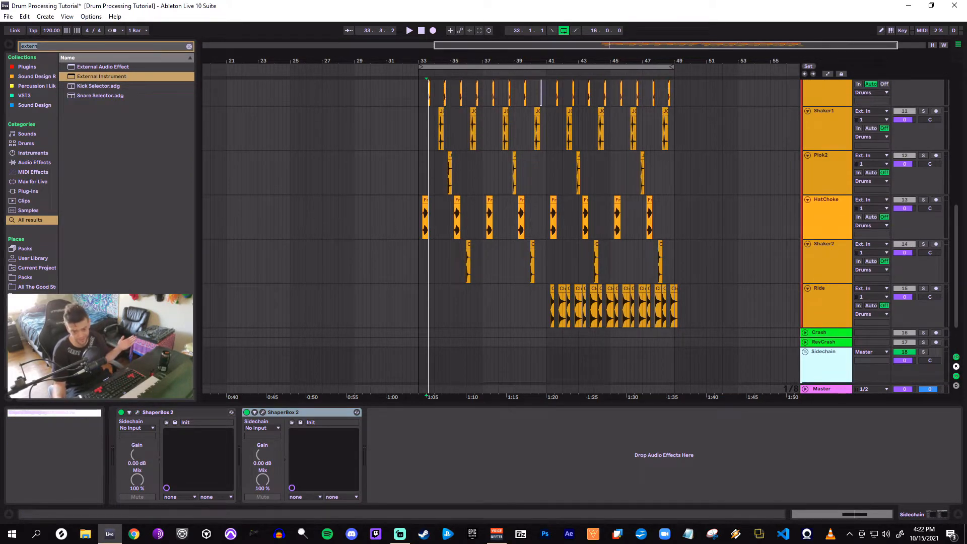
drag(955, 267, 956, 157)
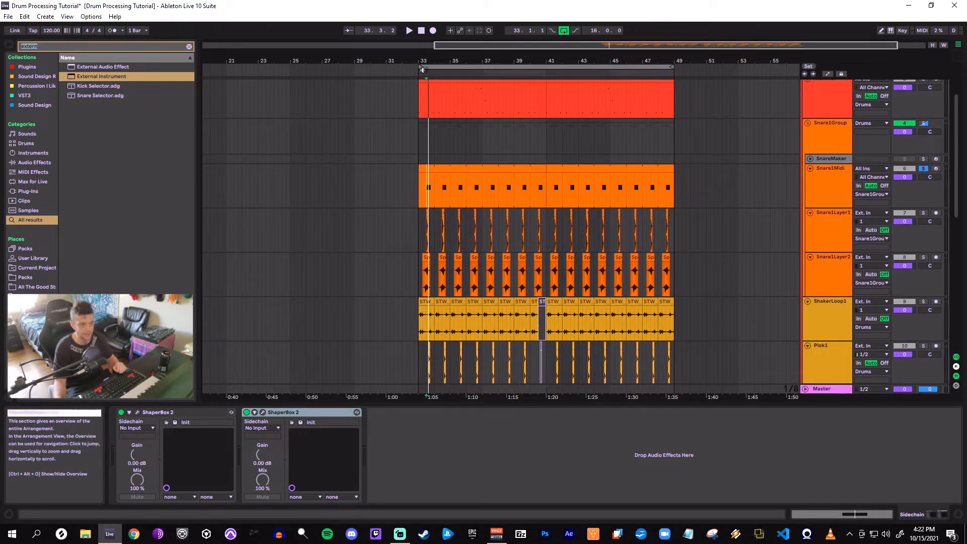
drag(425, 61, 426, 131)
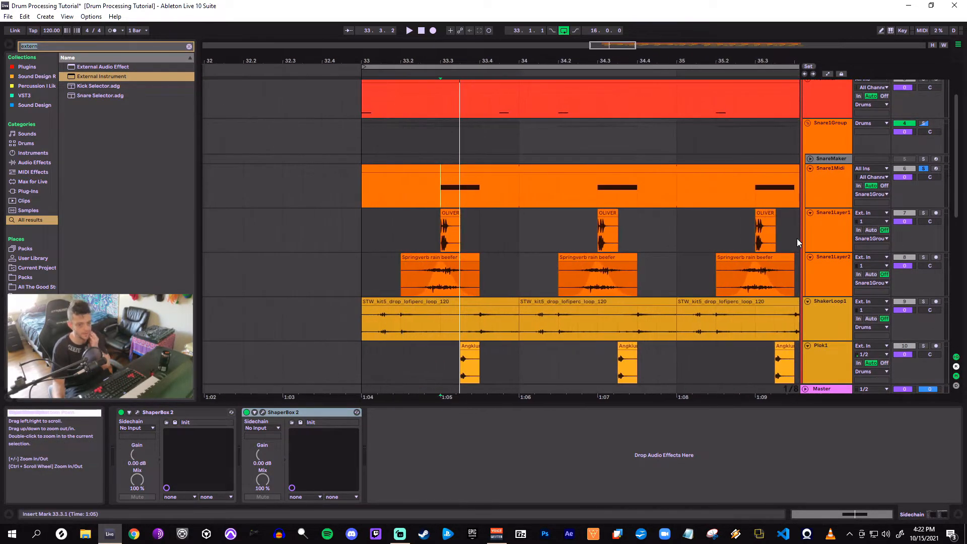
click(822, 246)
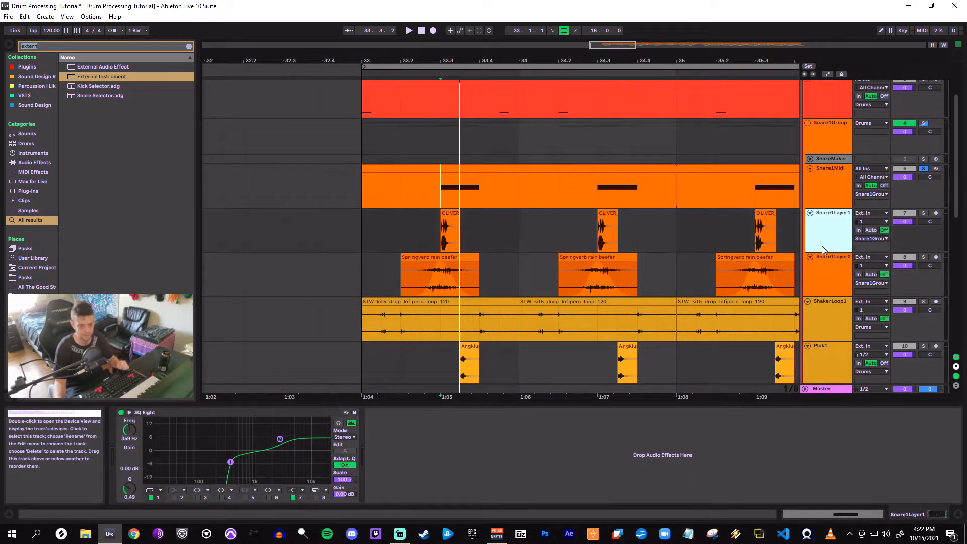
click(436, 230)
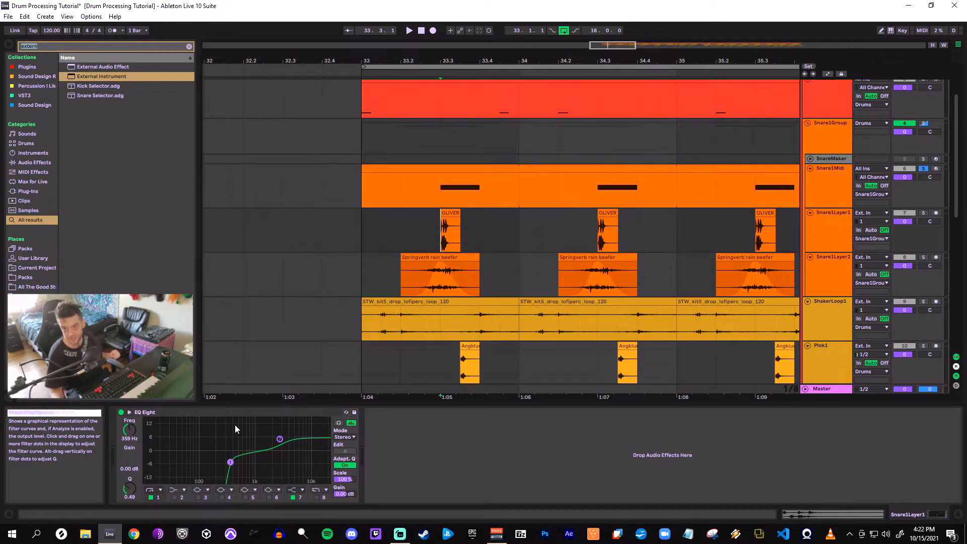
click(835, 224)
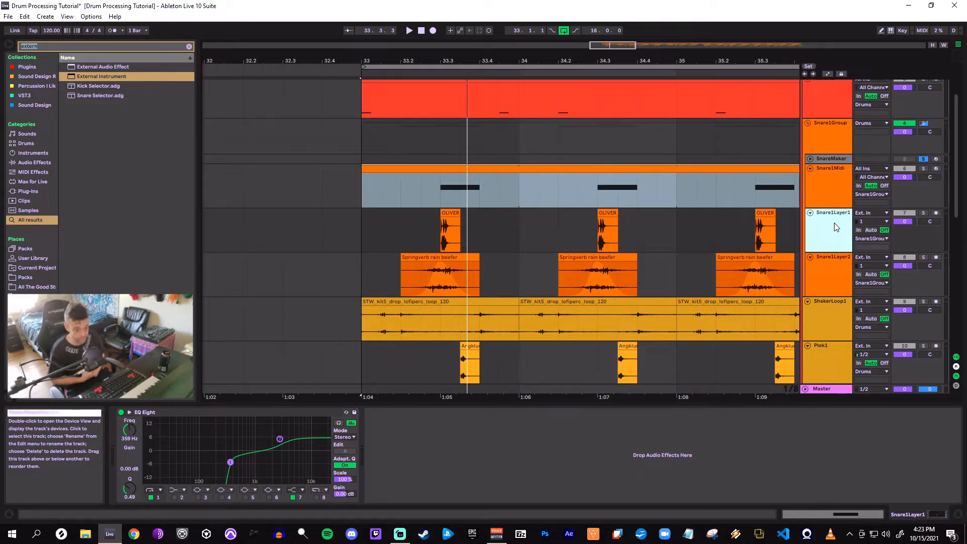
Try a short fade-in on Snare1Layer1's clap clip at 33.3
drag(450, 57, 449, 130)
drag(437, 219, 449, 219)
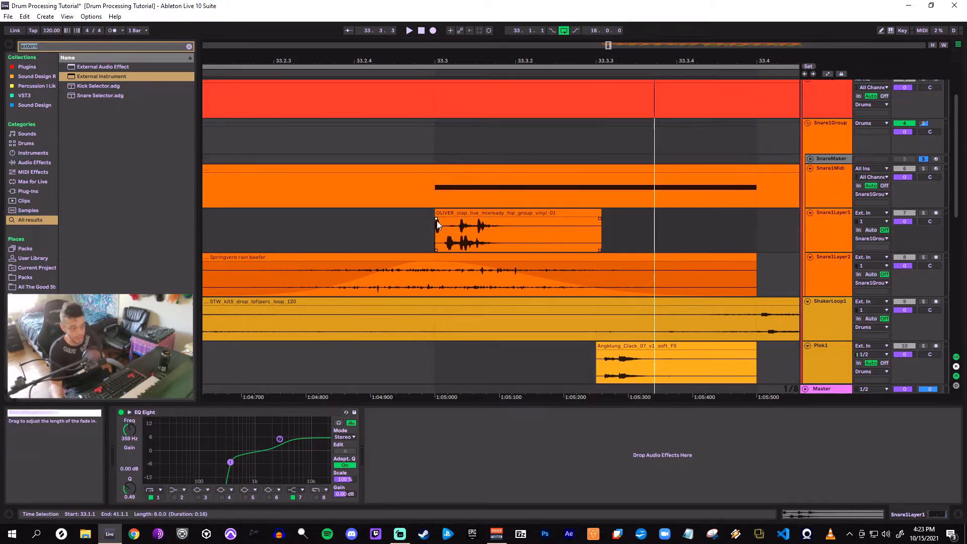
drag(439, 57, 426, 81)
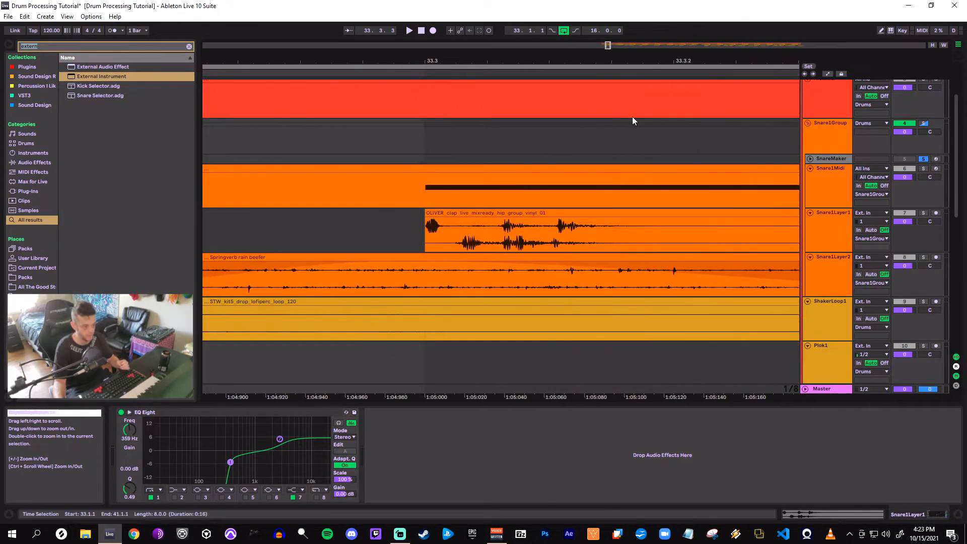
Solo Snare1Layer1 and audition its OLIVER clap clip at 33.3 several times
click(544, 212)
key(space)
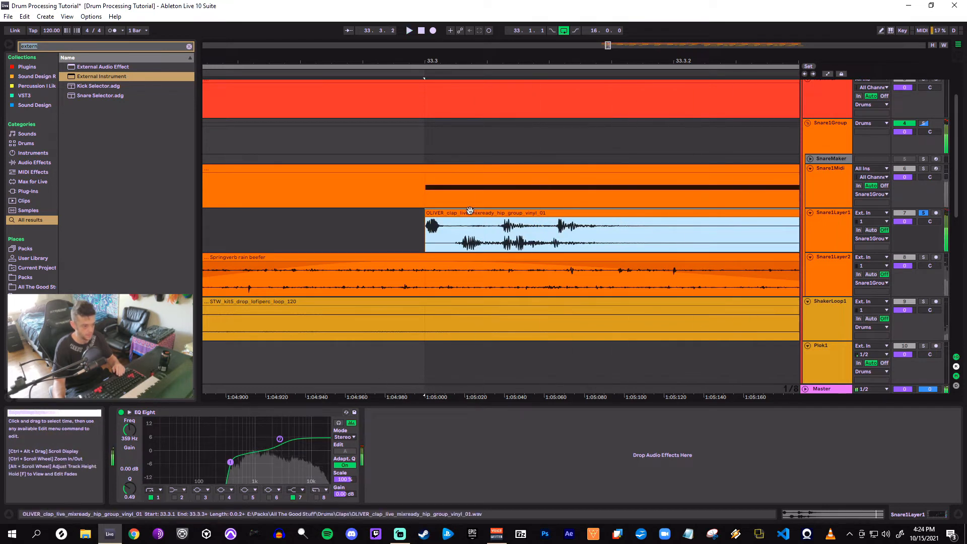
ctrl+scroll(403, 181, down, 5)
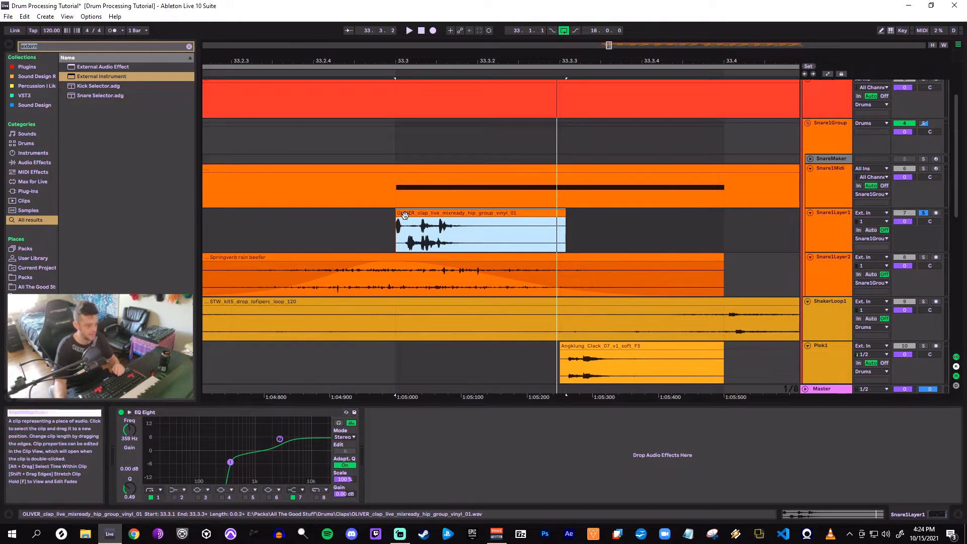
key(space)
key(space)
key(space)
key(space)
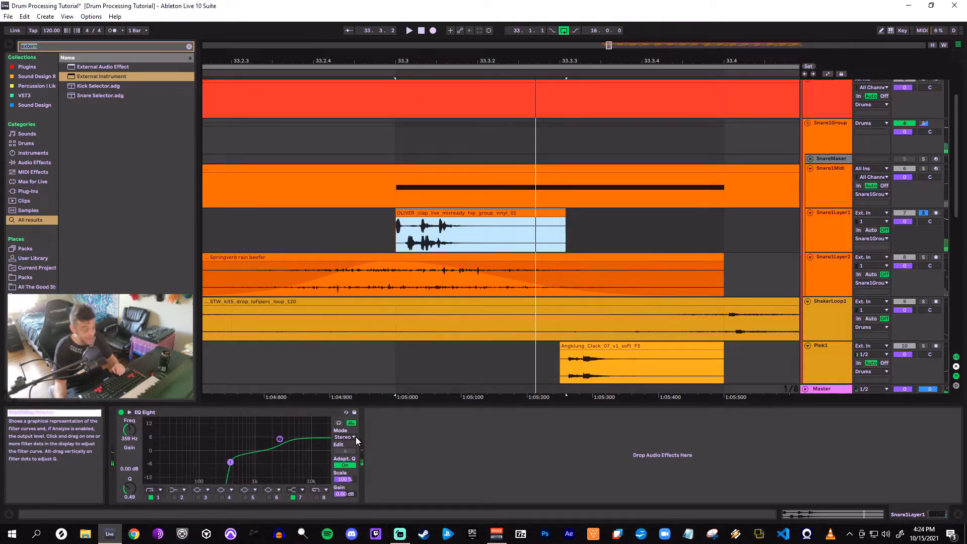
key(space)
key(space)
key(space)
Shape a fade-in of about 17 ms at the start of Snare1Layer1's clap clip, covering its first transient
drag(397, 218, 400, 219)
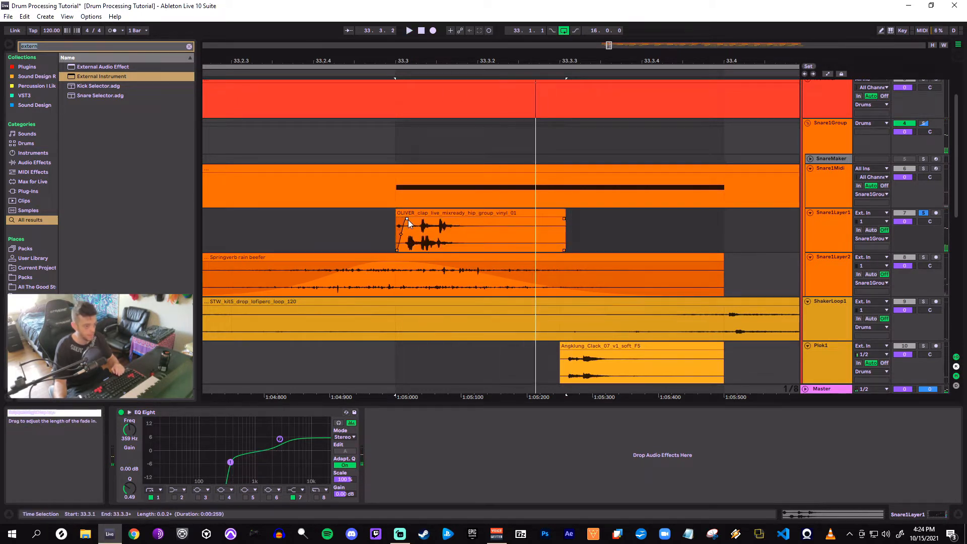
click(400, 202)
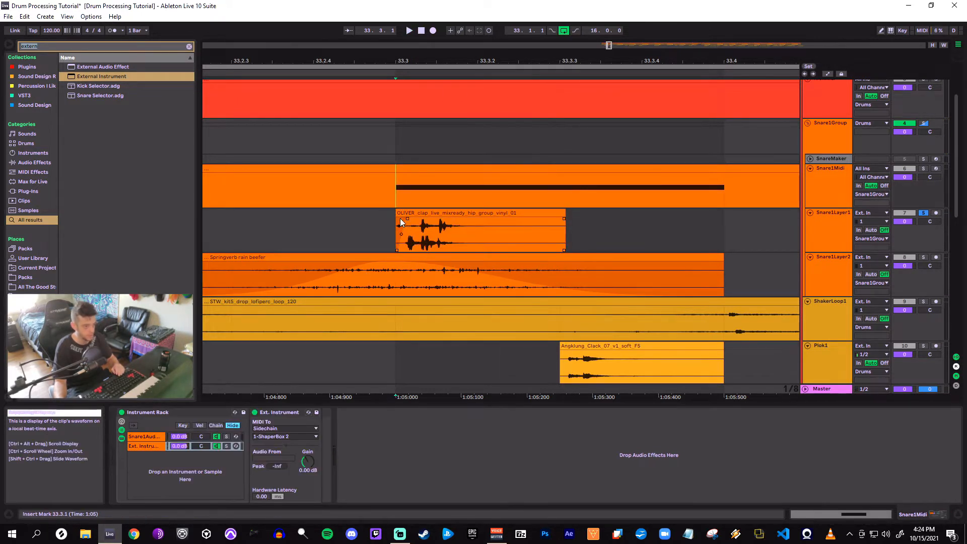
drag(406, 219, 404, 219)
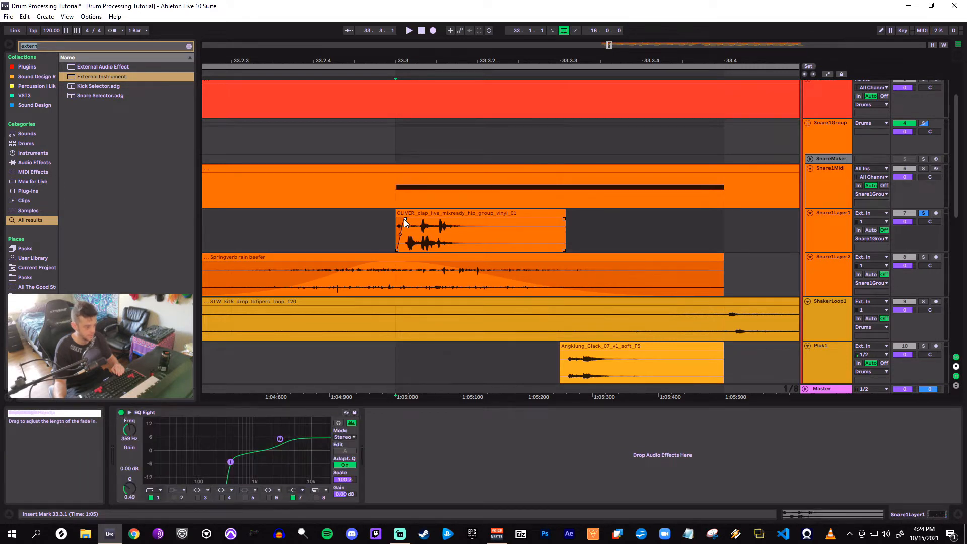
scroll(399, 93, up, 3)
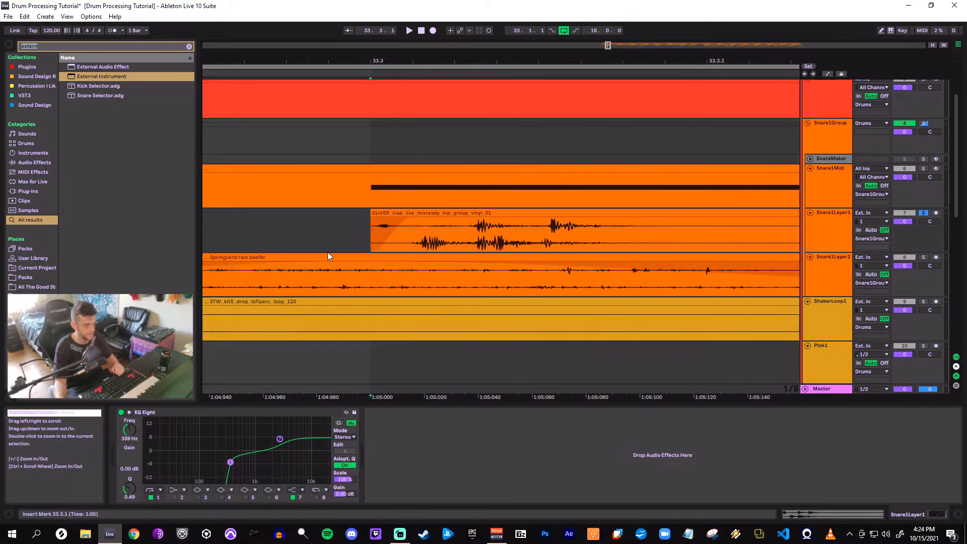
drag(370, 236, 417, 236)
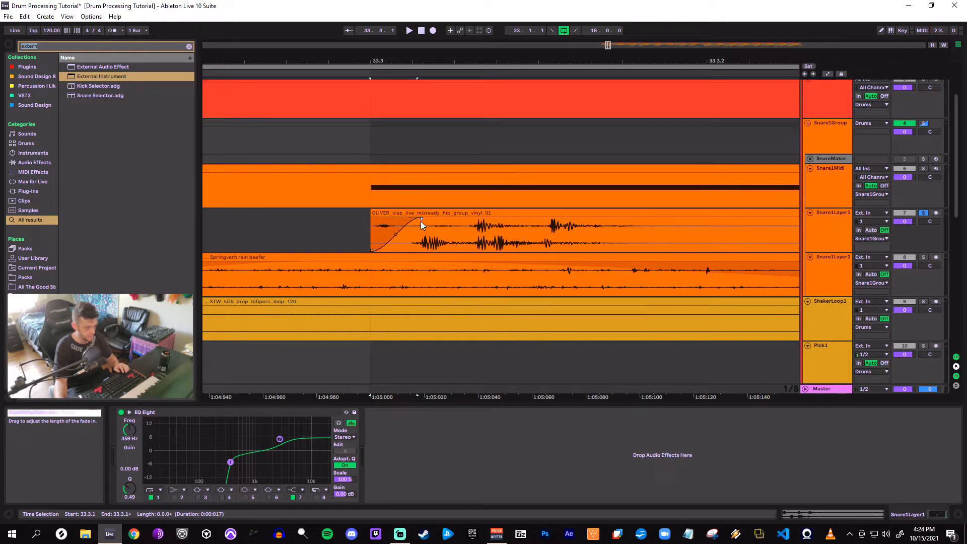
drag(421, 222, 418, 222)
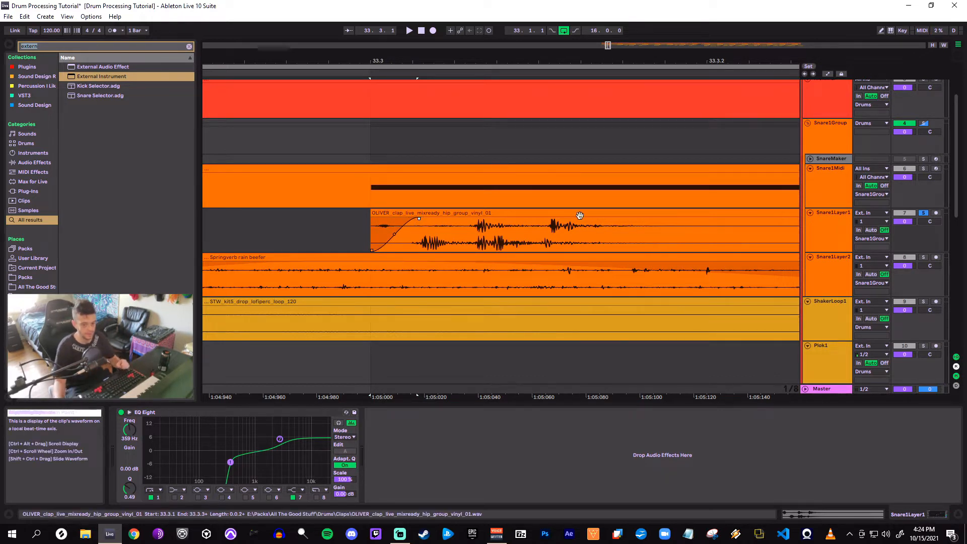
Add a Glue Compressor after the EQ Eight on Snare1Layer1 and adjust its attack and ratio
click(522, 210)
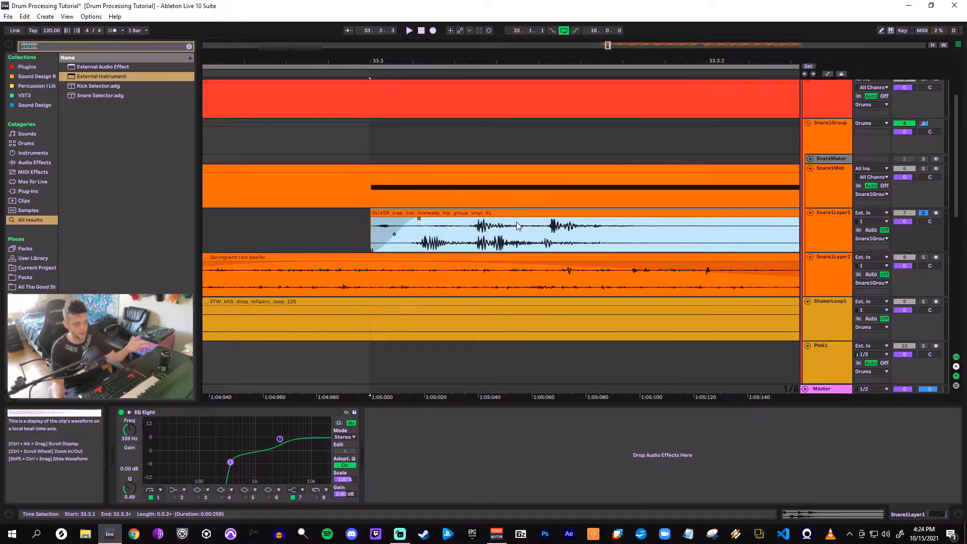
click(817, 229)
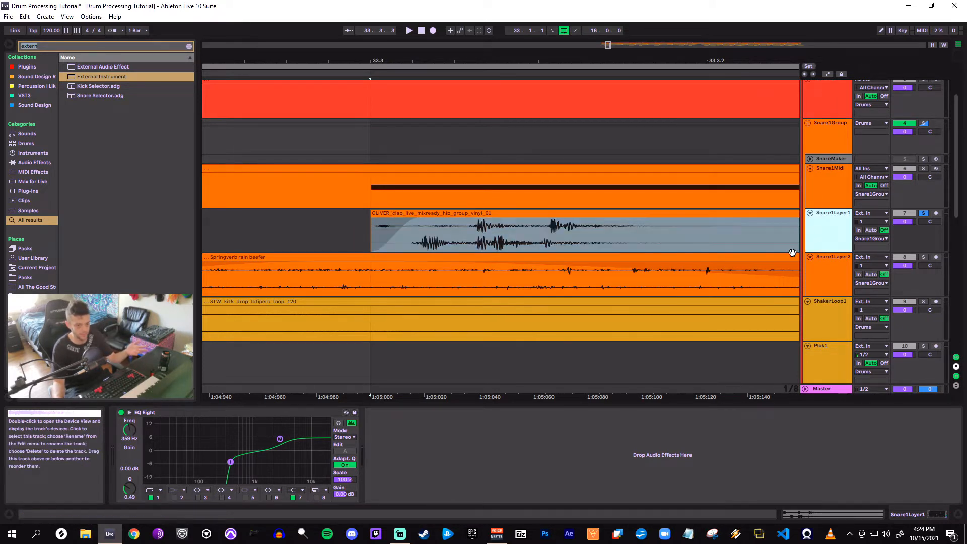
click(405, 215)
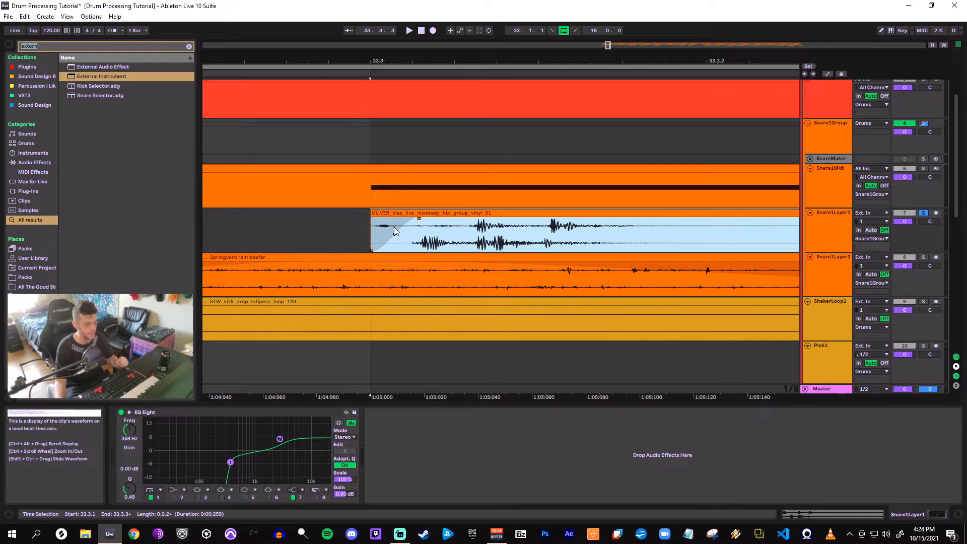
click(219, 414)
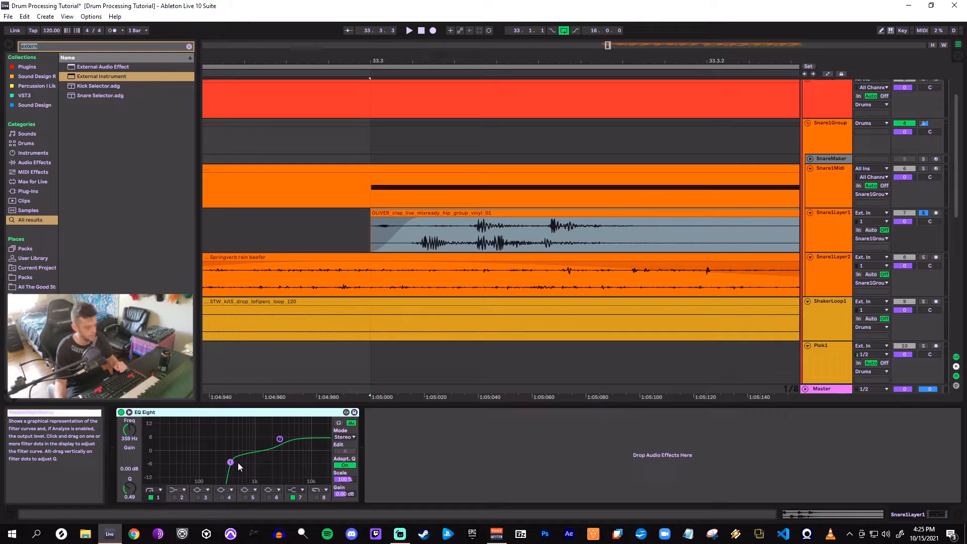
key(ctrl+f)
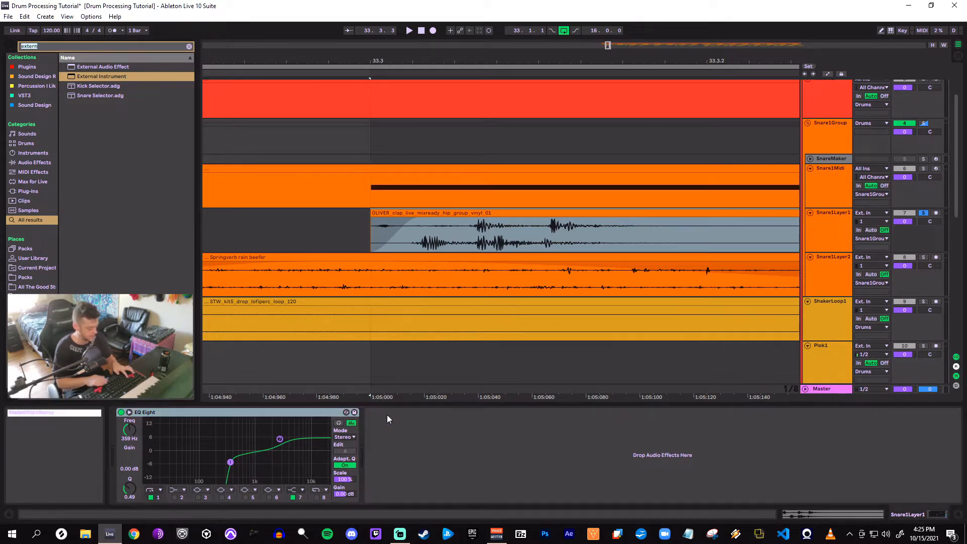
text(comp)
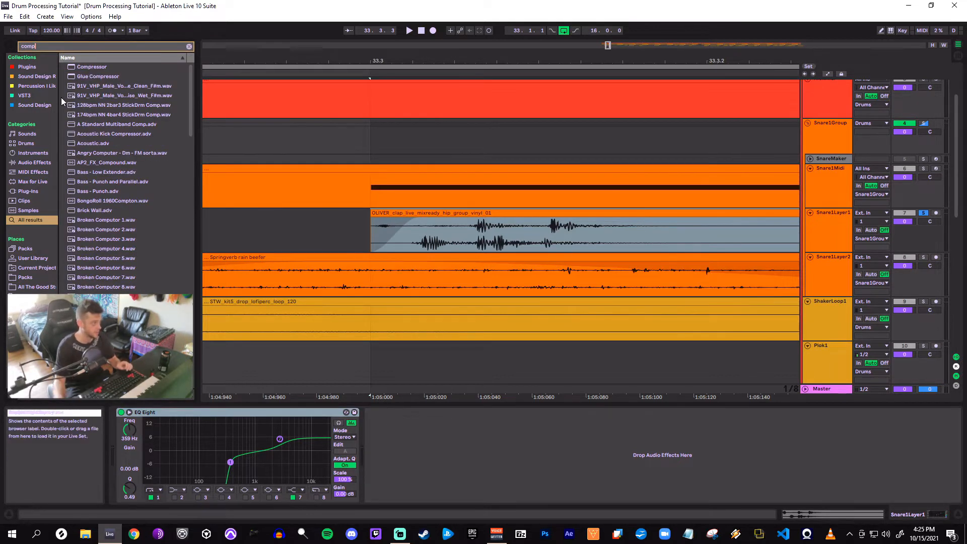
drag(95, 76, 418, 451)
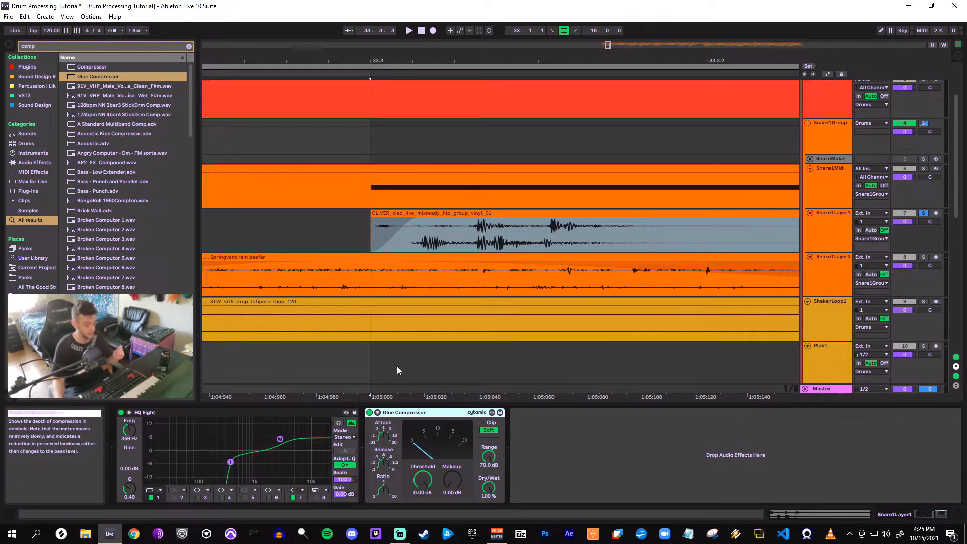
drag(390, 439, 390, 428)
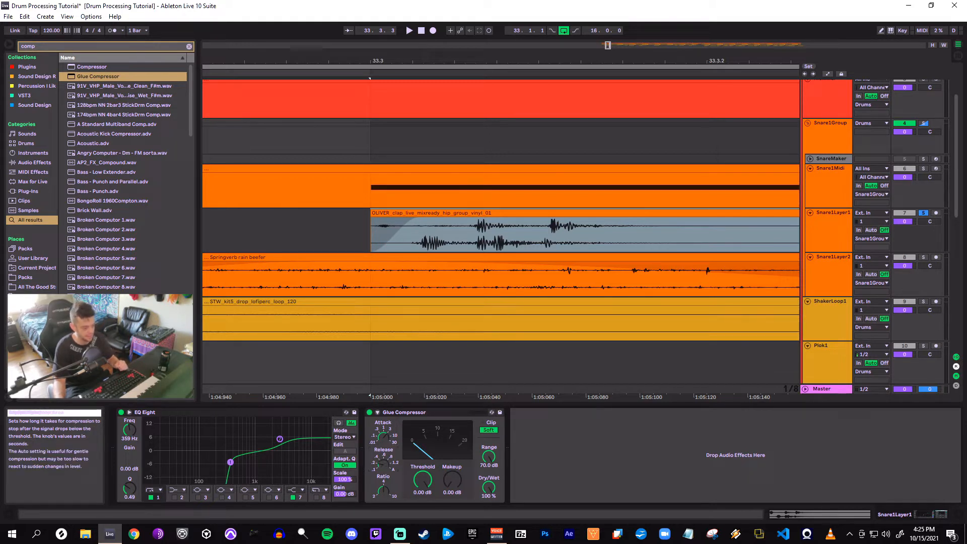
drag(383, 492, 383, 501)
Set the grid to 1/16, trim the clap clip's end to 33.3.2, and give it a short fade-out
drag(446, 60, 353, 34)
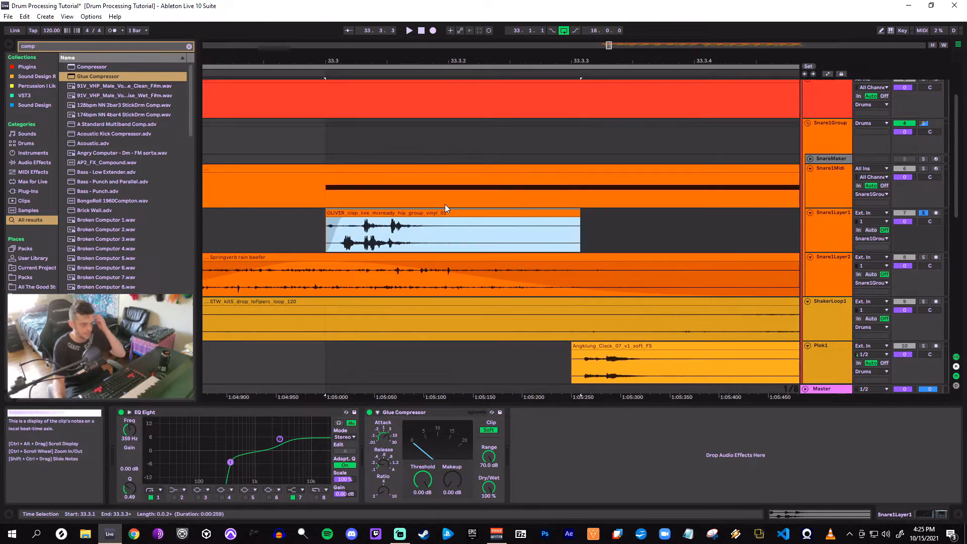
drag(581, 213, 571, 214)
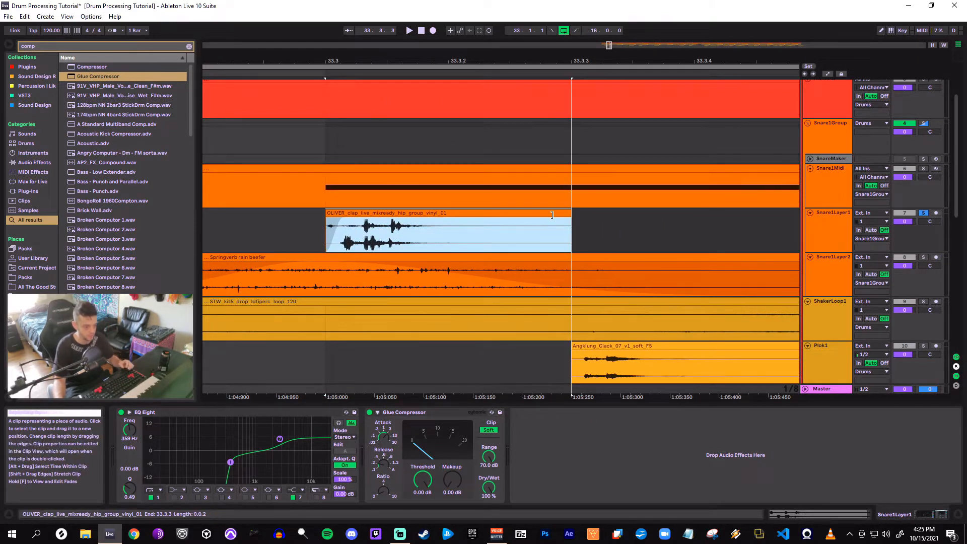
right_click(609, 234)
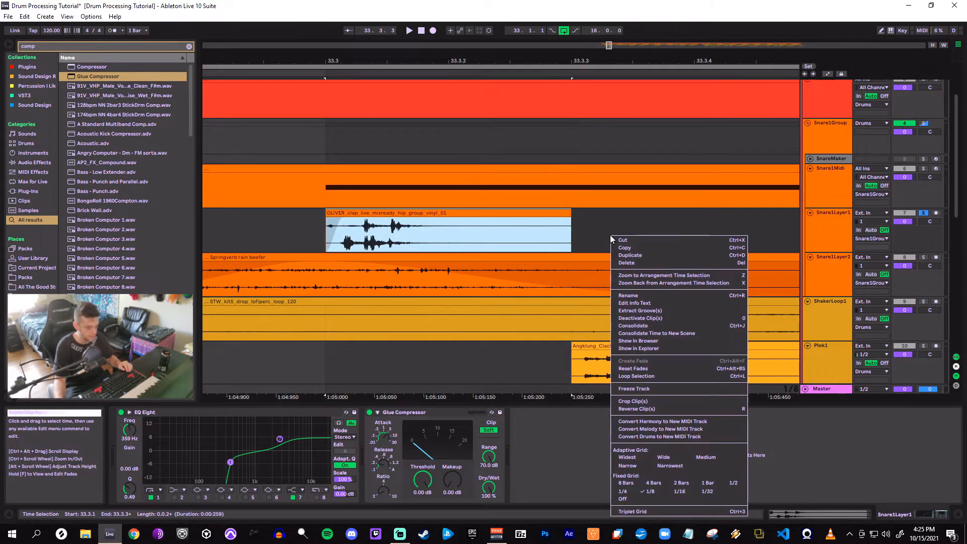
click(679, 488)
drag(571, 214, 445, 221)
click(445, 219)
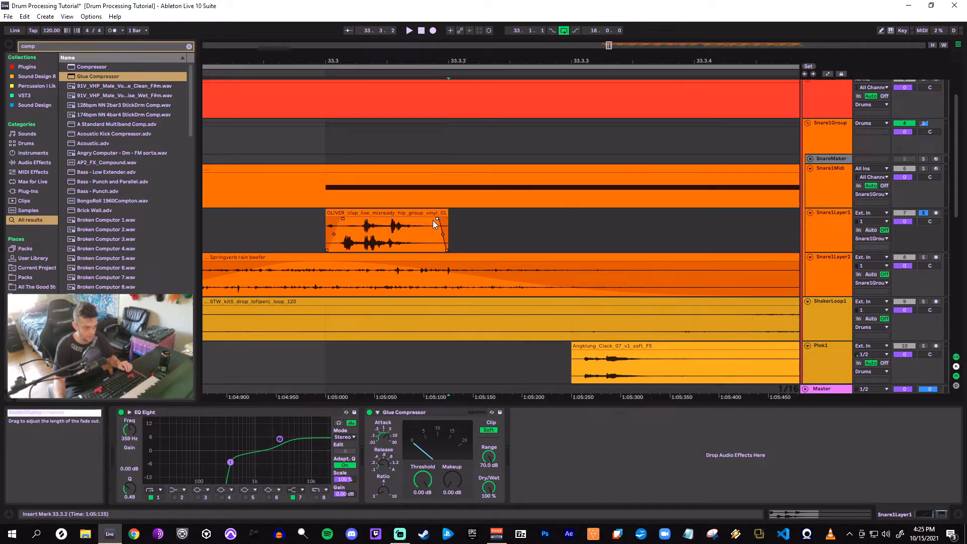
Select the trimmed OLIVER clap clip on Snare1Layer1 and audition it repeatedly with its fades
click(426, 212)
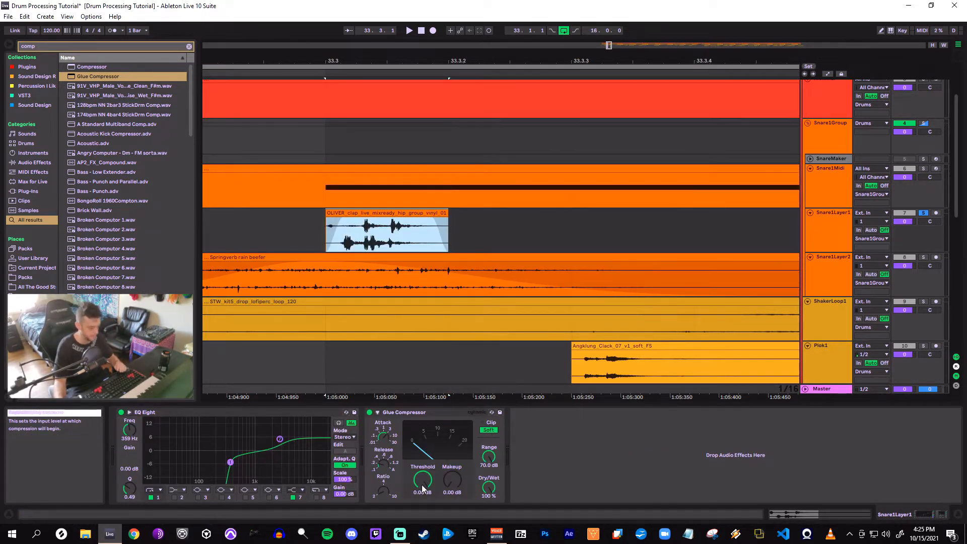
key(space)
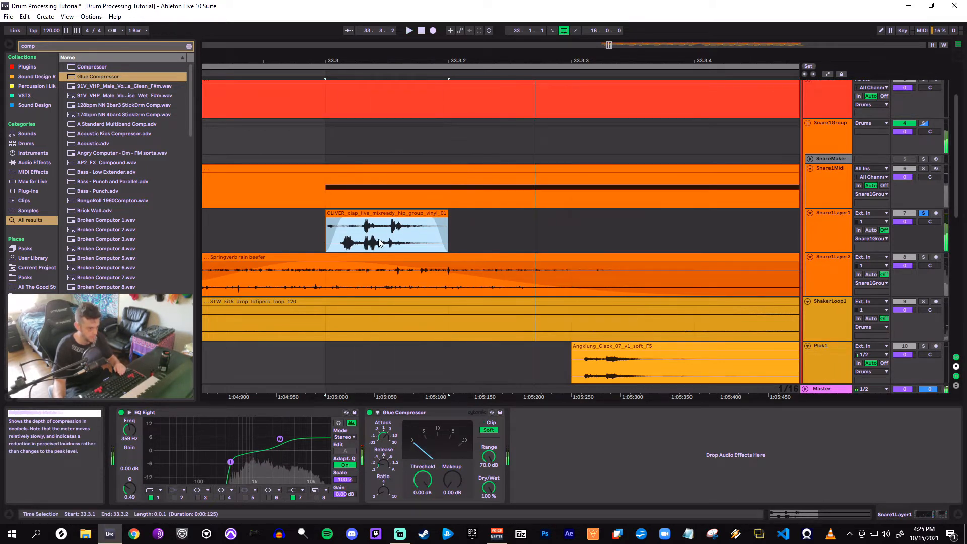
key(space)
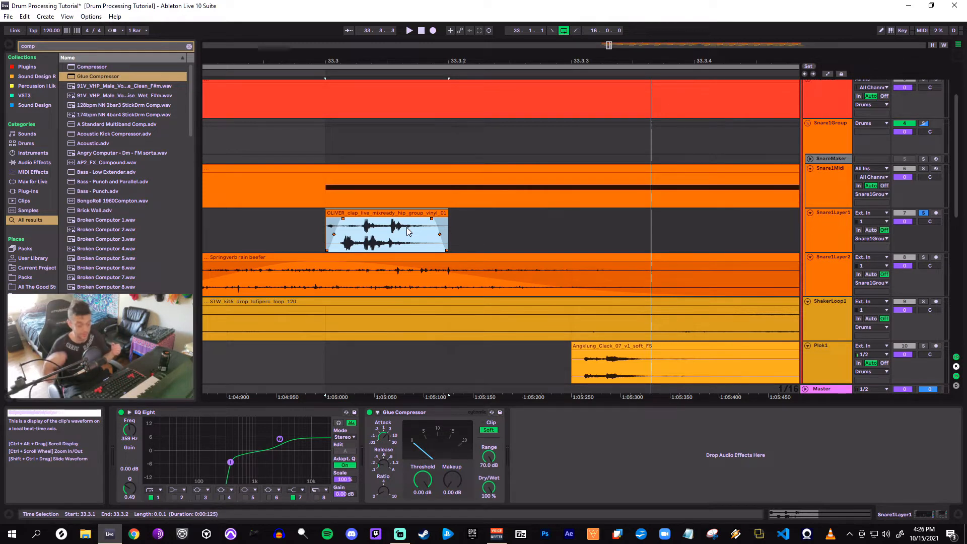
key(space)
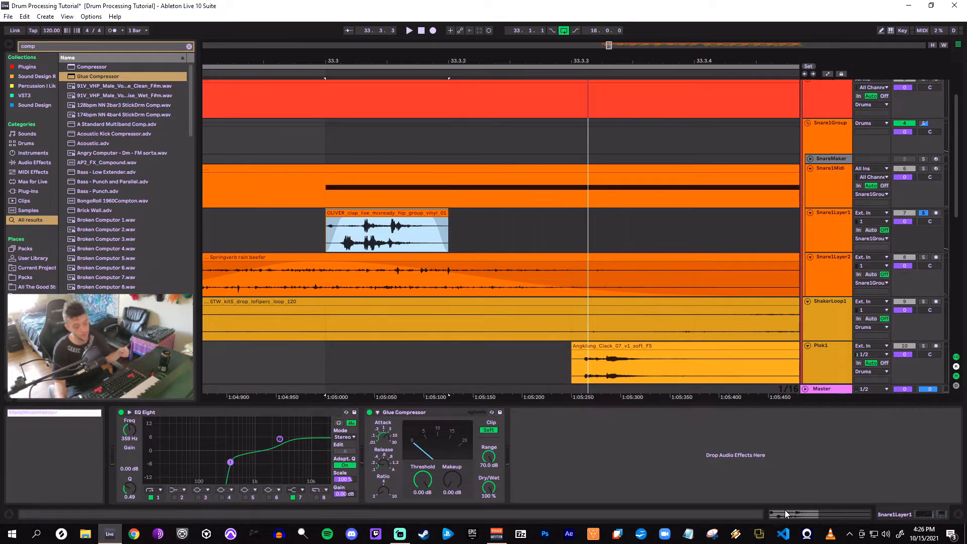
mouse_move(434, 487)
mouse_down()
mouse_move(434, 509)
mouse_move(434, 486)
mouse_up()
key(space)
key(space)
key(space)
key(space)
key(space)
key(space)
key(space)
key(space)
key(space)
key(space)
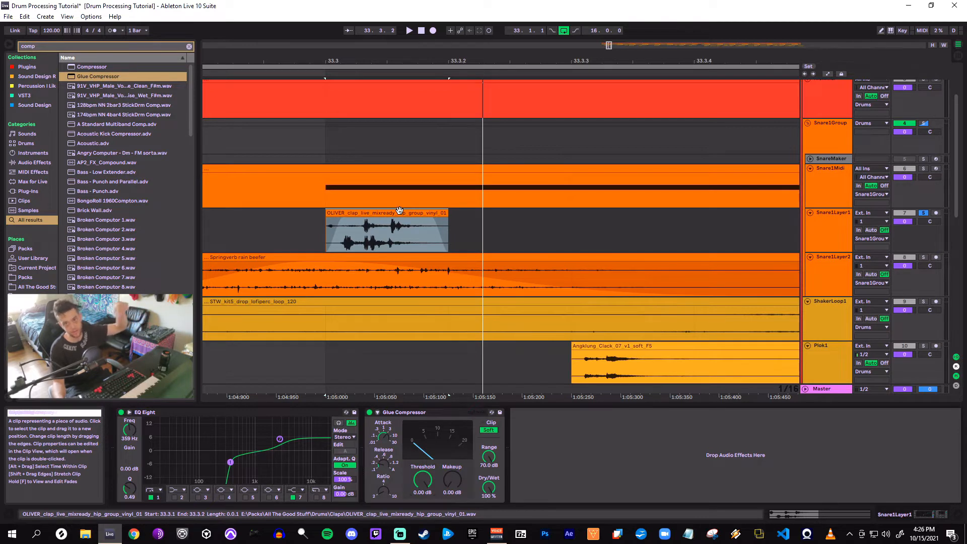
Try the Glue Compressor's threshold at -40 dB while auditioning the clap, and return it to 0 dB
drag(423, 481, 423, 519)
drag(423, 481, 423, 466)
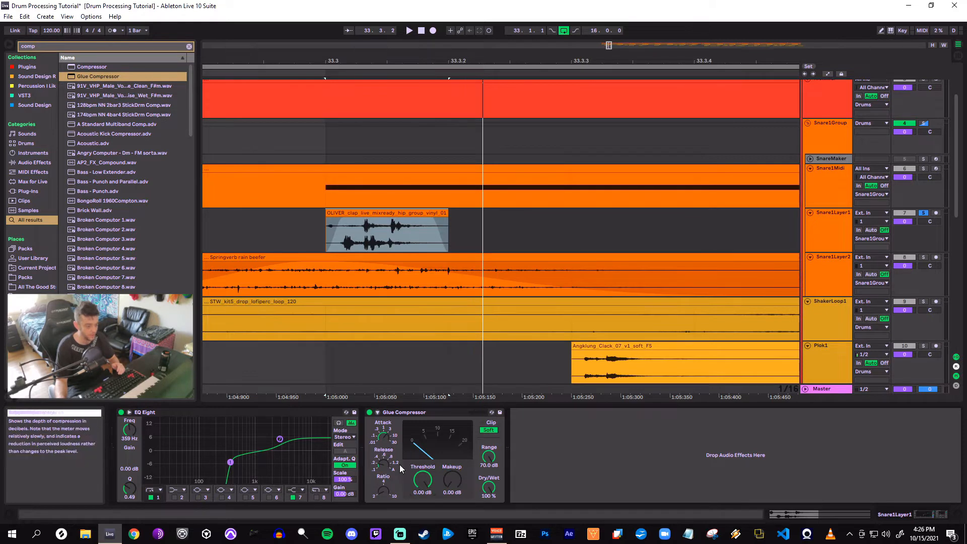
key(space)
drag(423, 480, 422, 504)
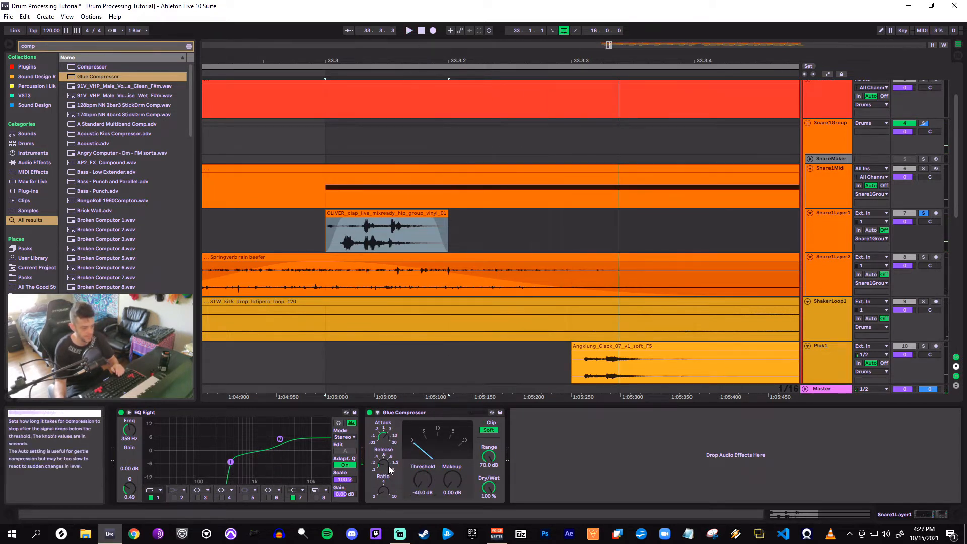
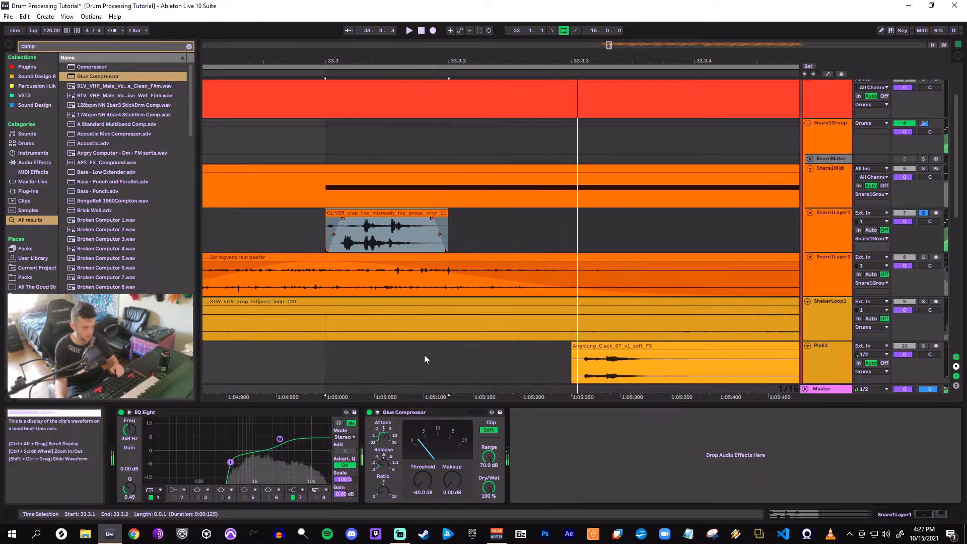
drag(419, 476, 419, 443)
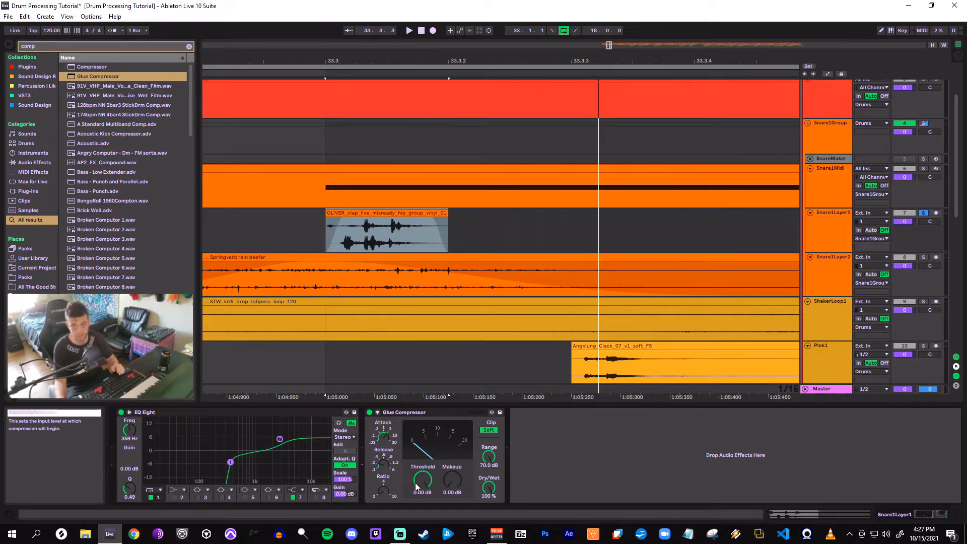
Set the Glue Compressor's threshold to -11.7 dB and its makeup gain to 8.89 dB on Snare1Layer1
drag(416, 486, 452, 455)
key(space)
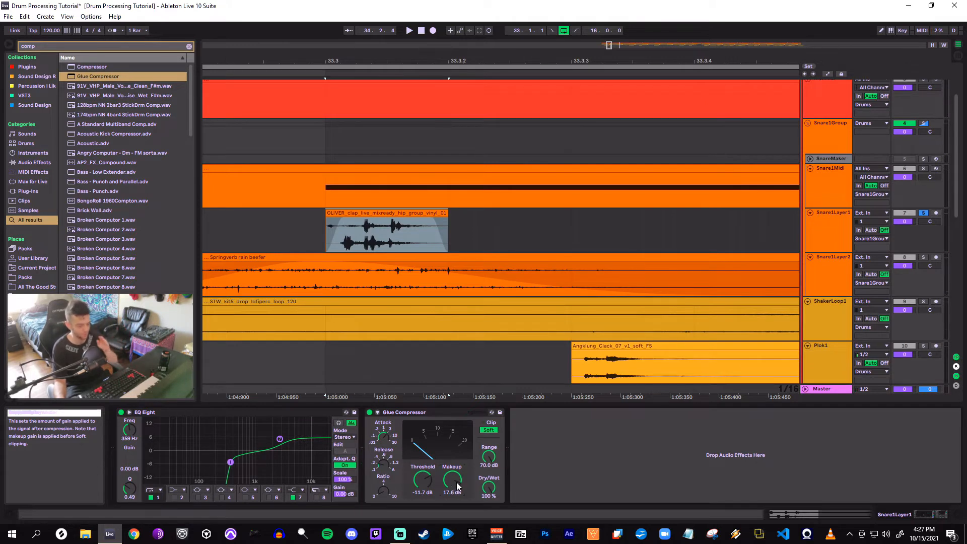
drag(457, 485, 457, 506)
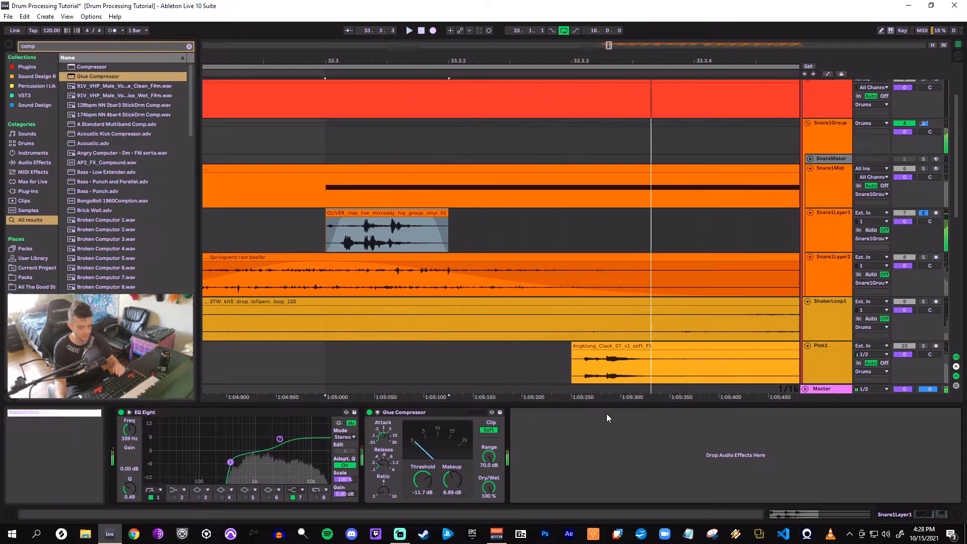
Duplicate the clap on Snare1Layer1 in doubling blocks so it repeats every bar from bar 33 to bar 49
drag(532, 62, 553, 29)
key(ctrl+d)
shift+click(255, 234)
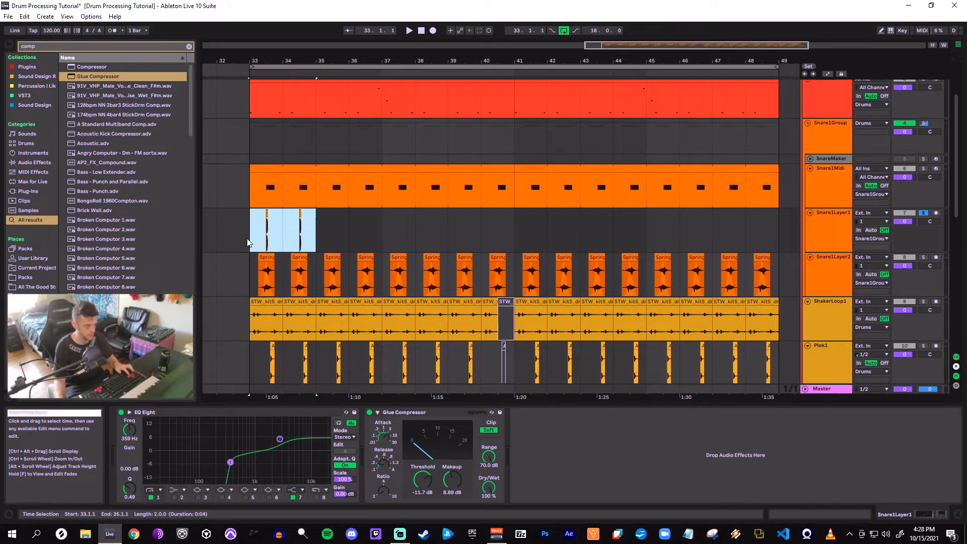
key(ctrl+d)
shift+click(248, 240)
key(ctrl+d)
shift+click(246, 242)
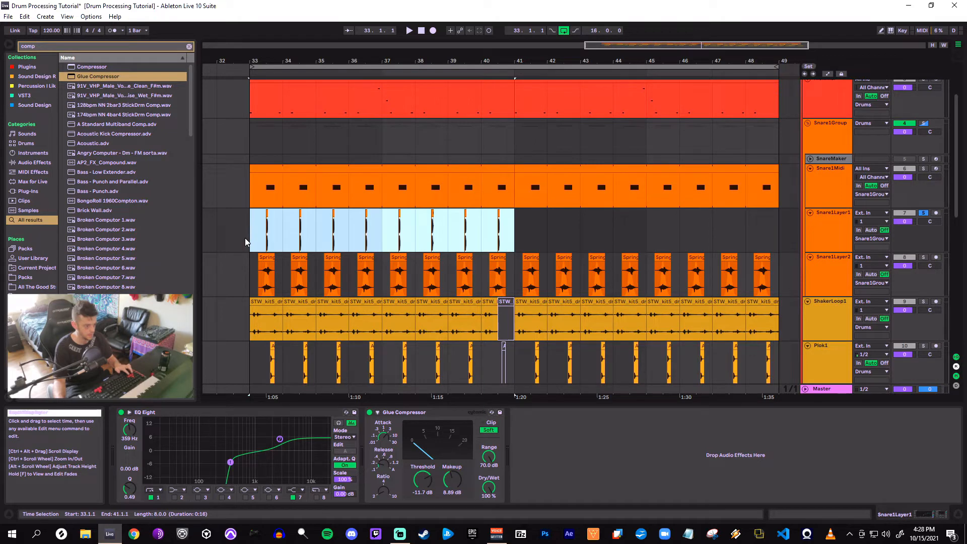
key(ctrl+d)
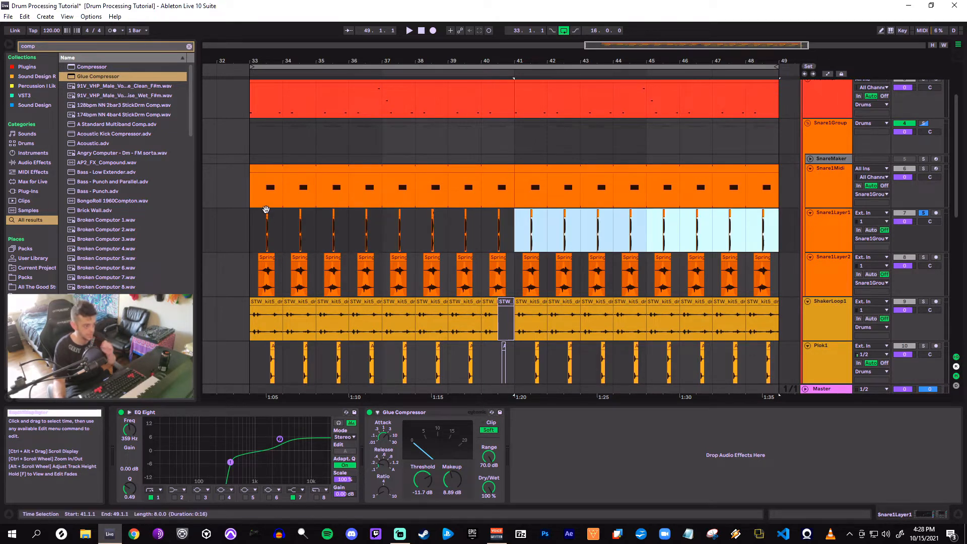
Set the grid to 1/2 and audition the snare from 33.3.1 with Snare1Midi and Snare1Layer1 soloed together
click(267, 192)
drag(331, 67, 331, 70)
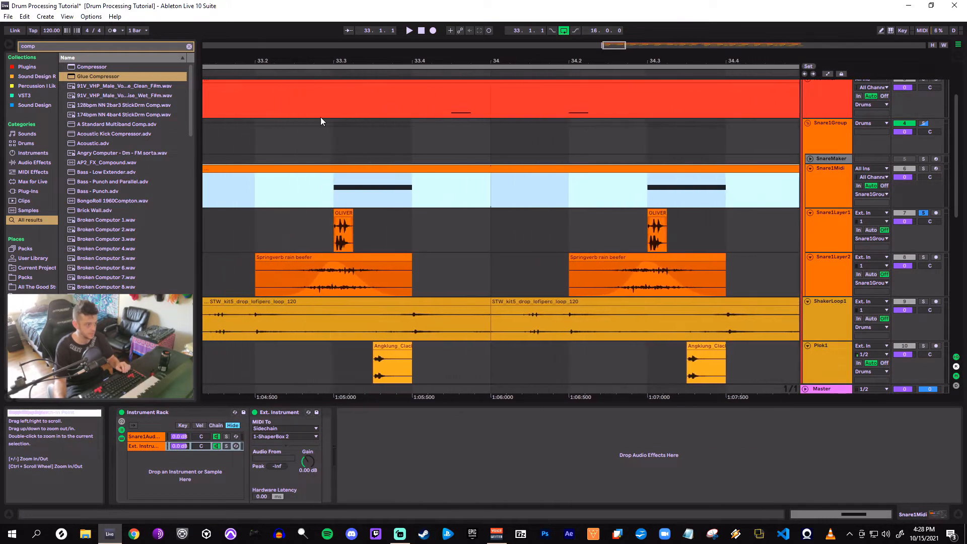
right_click(309, 222)
click(430, 391)
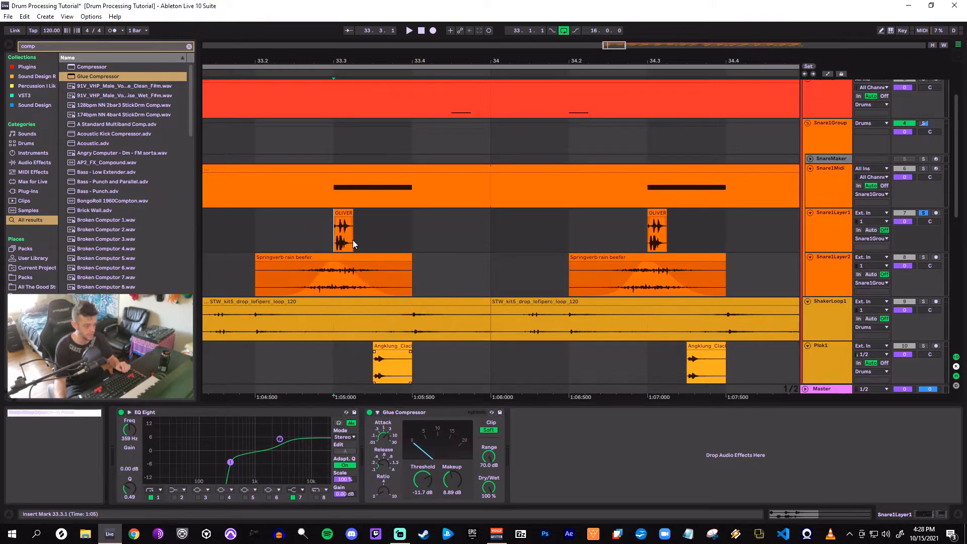
key(space)
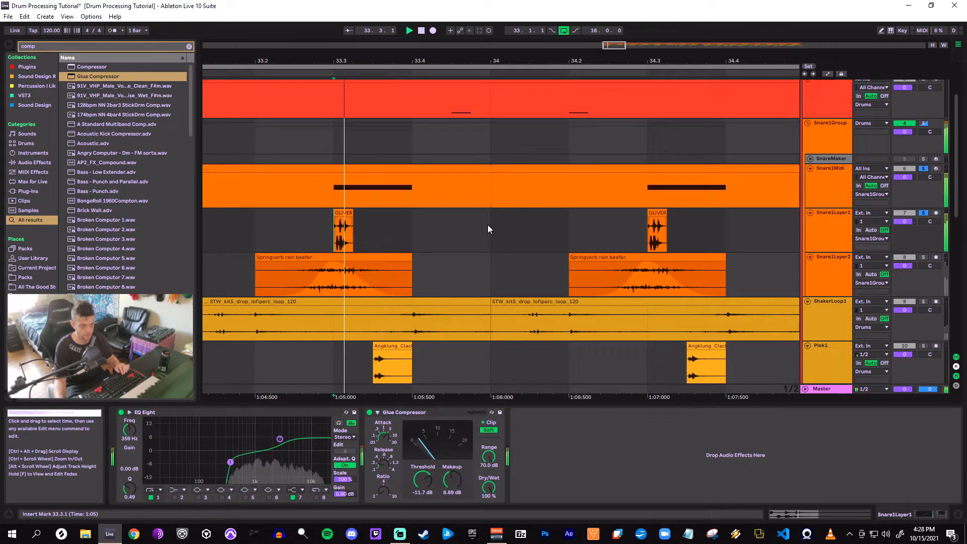
key(space)
key(space)
key(space)
key(space)
key(space)
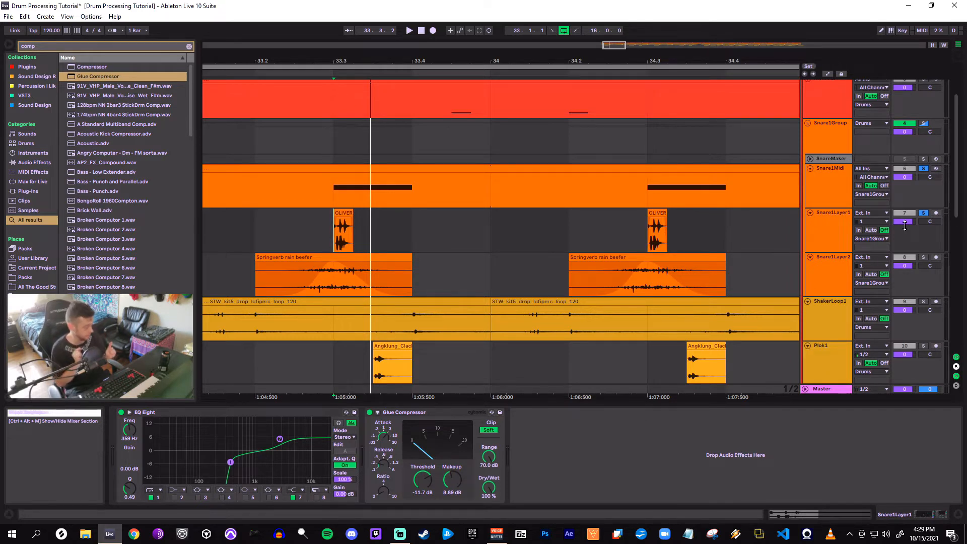
Lower Snare1Layer1's track volume to -8.9 dB while auditioning its blend with Snare1Midi
drag(905, 222, 904, 236)
key(space)
key(space)
key(space)
key(space)
key(space)
key(space)
key(space)
key(space)
key(space)
key(space)
key(space)
key(space)
key(space)
key(space)
key(space)
key(space)
key(space)
key(space)
mouse_move(905, 222)
mouse_down()
mouse_move(902, 230)
mouse_move(902, 219)
mouse_up()
Audition the snare hit at 33.3.1 repeatedly to check the balance of the clap layer against Snare1Midi
key(space)
key(space)
key(space)
key(space)
key(space)
key(space)
key(space)
key(space)
key(space)
key(space)
key(space)
key(space)
key(space)
key(space)
key(space)
key(space)
key(space)
key(space)
key(space)
key(space)
key(space)
key(space)
key(space)
key(space)
key(space)
key(space)
key(space)
key(space)
key(space)
key(space)
key(space)
key(space)
key(space)
key(space)
key(space)
key(space)
key(space)
key(space)
key(space)
key(space)
key(space)
key(space)
key(space)
key(space)
key(space)
key(space)
key(space)
key(space)
key(space)
key(space)
key(space)
key(space)
key(space)
key(space)
key(space)
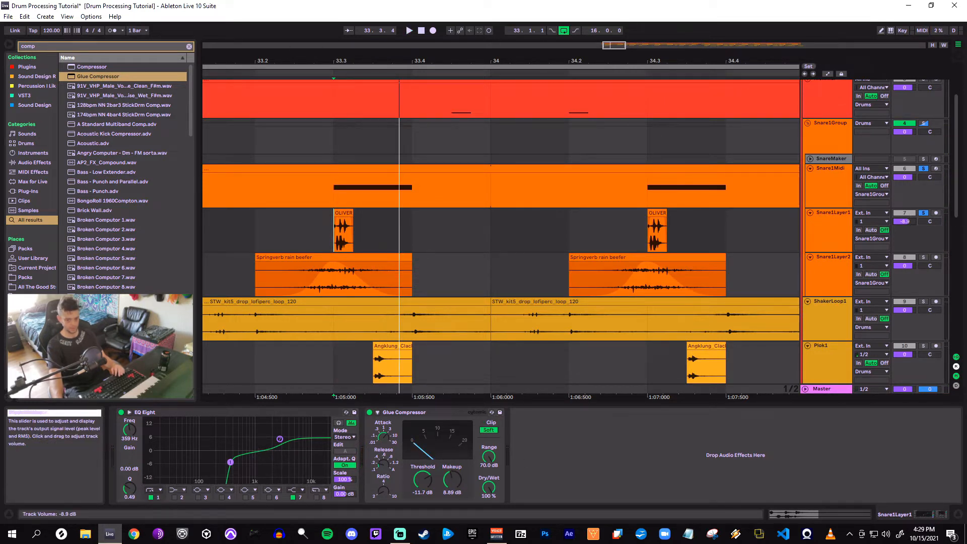
key(space)
key(space)
key(space)
key(space)
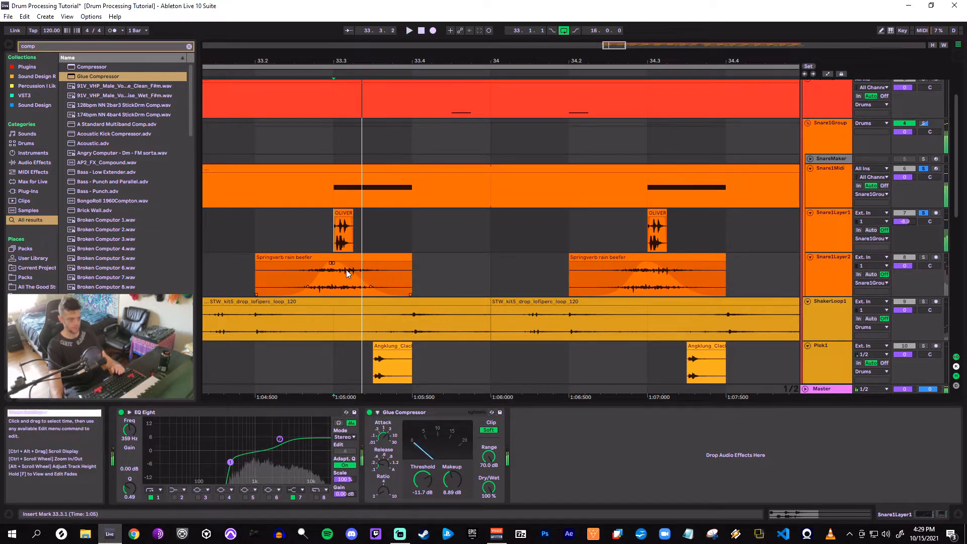
key(space)
key(space)
key(space)
key(space)
key(space)
key(space)
key(space)
key(space)
Solo Snare1Layer2 and audition its first Springverb rain beefer clip from 33.2.1
mouse_move(339, 58)
mouse_down()
mouse_move(339, 113)
mouse_move(358, 141)
mouse_up()
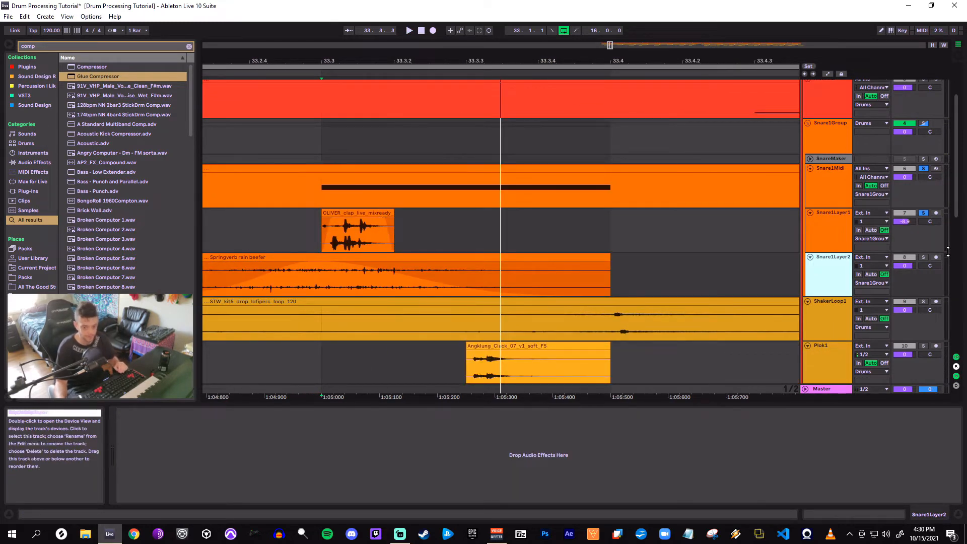
click(924, 258)
drag(517, 59, 524, 25)
click(408, 258)
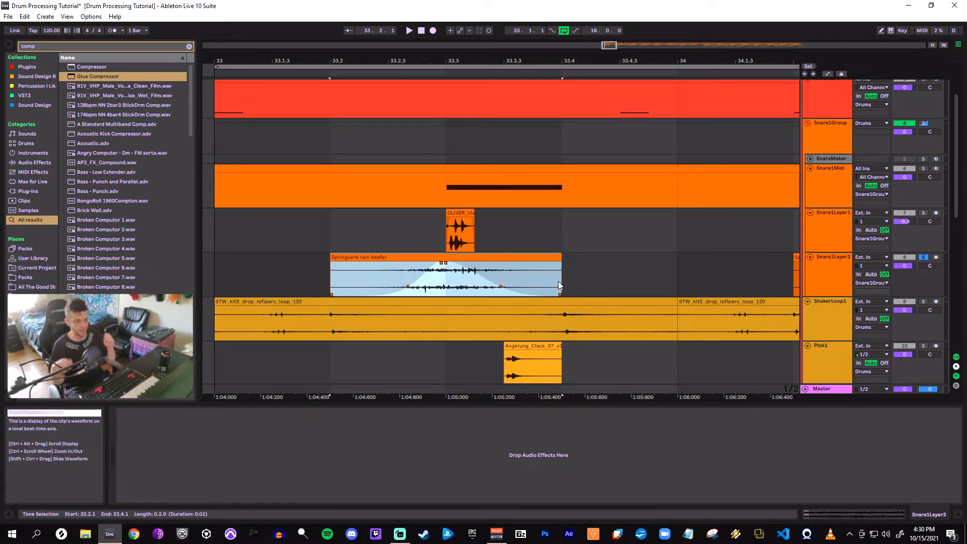
key(space)
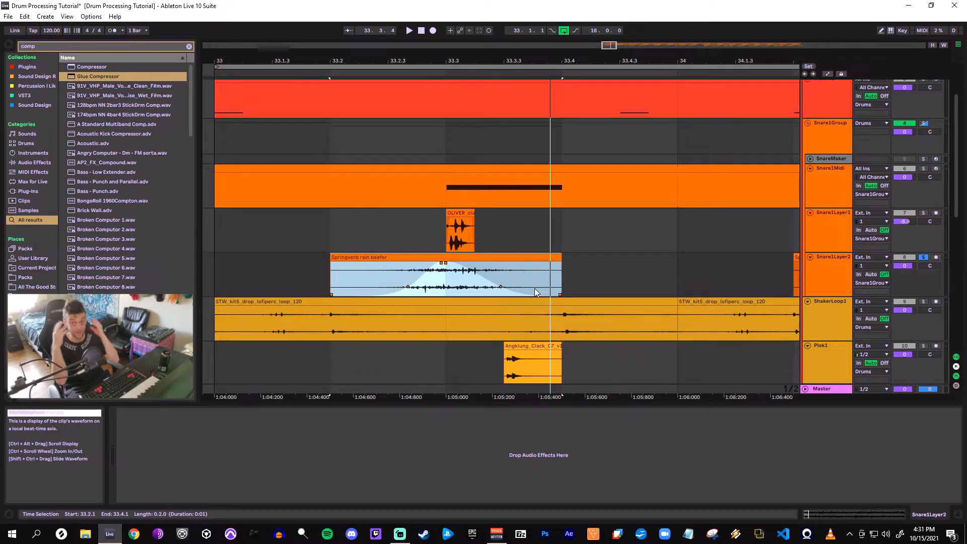
key(space)
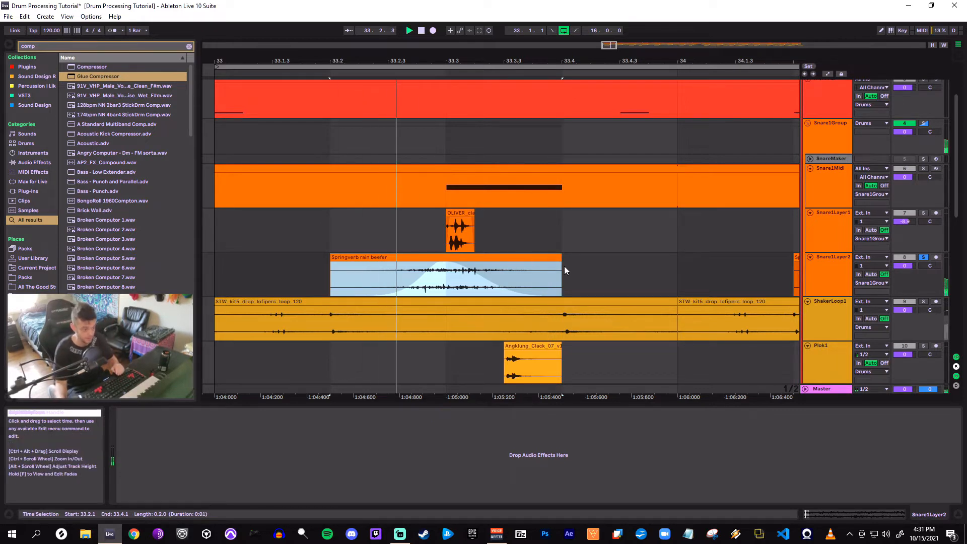
key(space)
Add an EQ Eight to Snare1Layer2 and audition the reverb clip with filter 1 switched off
click(835, 274)
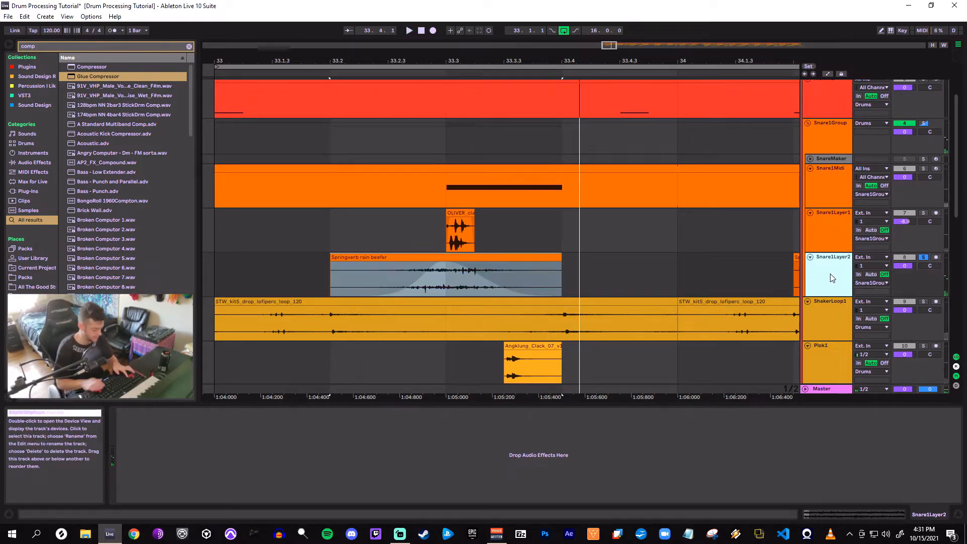
key(ctrl+f)
text(eq)
click(79, 78)
double_click(79, 78)
key(space)
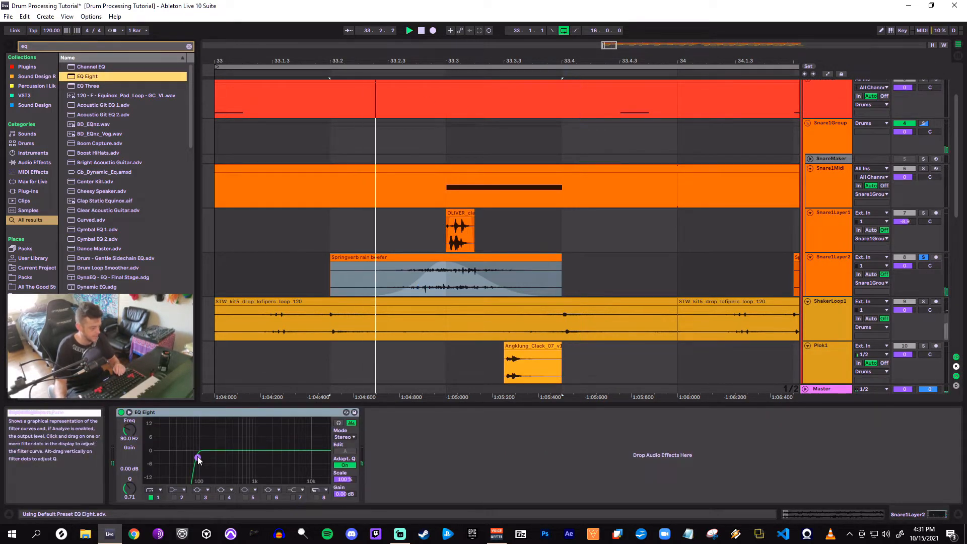
click(151, 498)
click(442, 292)
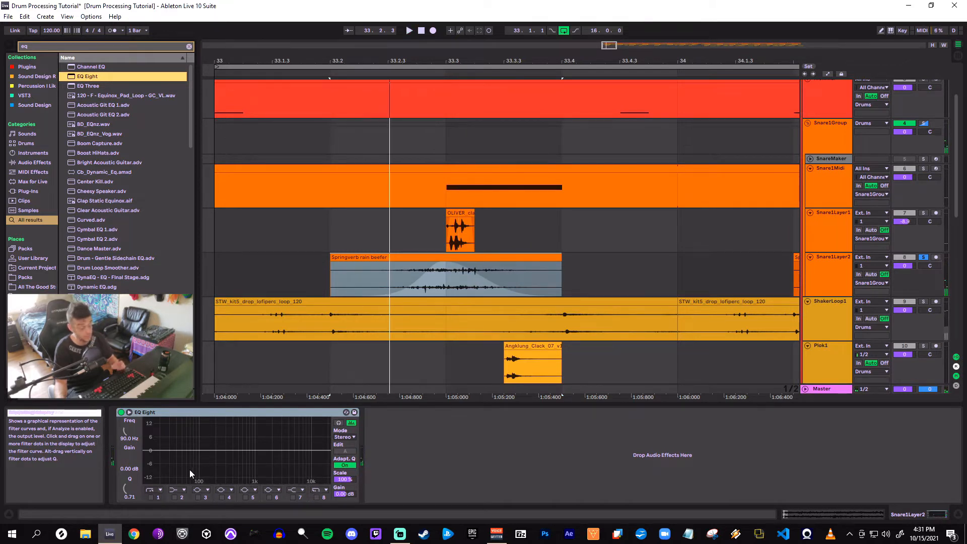
Switch on filter 1 of Snare1Layer2's EQ Eight and shape a gentle low cut at about 240 Hz with Q 0.26
click(151, 497)
drag(199, 458, 224, 462)
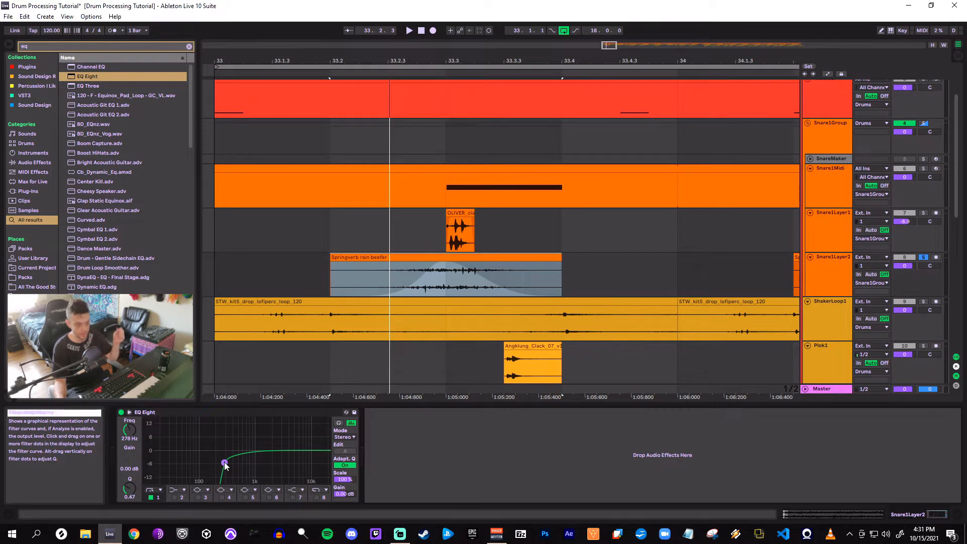
drag(224, 462, 218, 464)
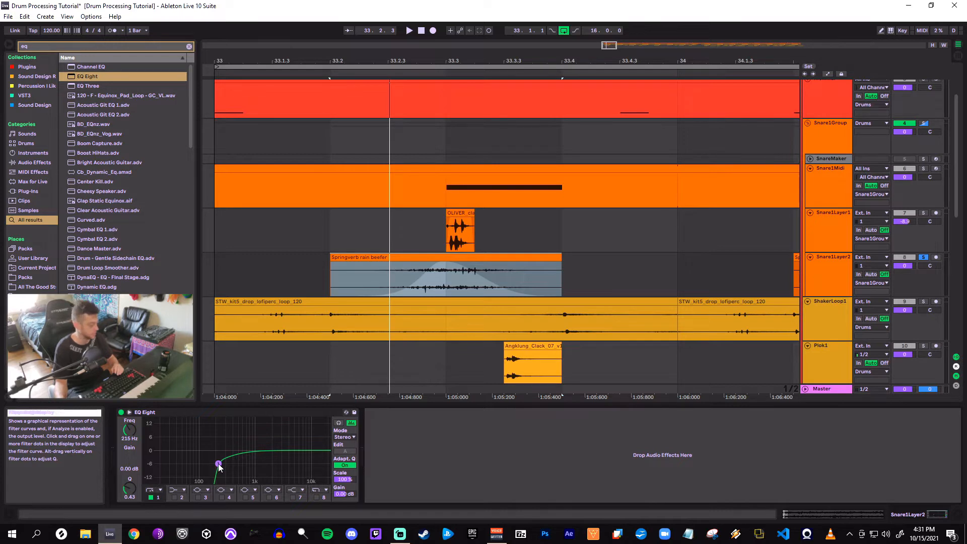
drag(220, 463, 217, 467)
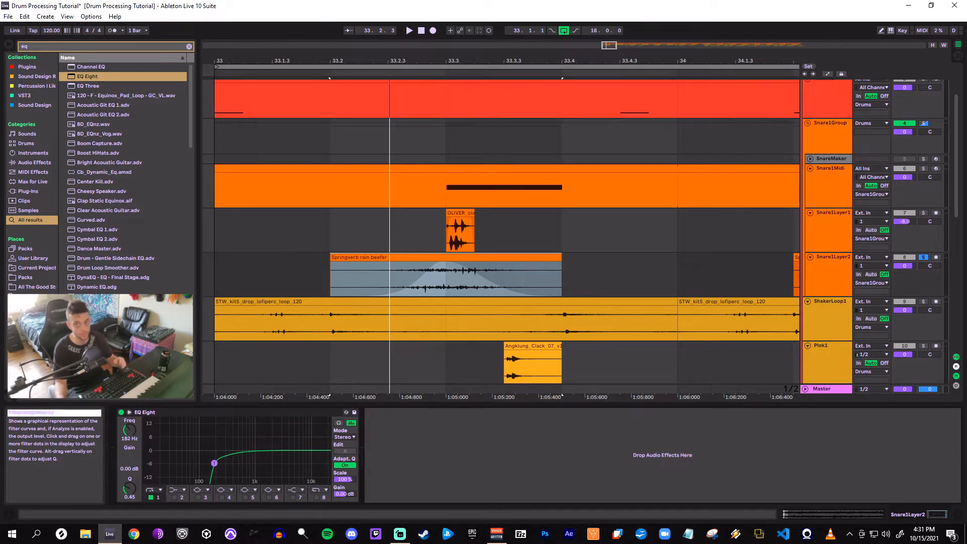
mouse_move(215, 462)
mouse_down()
mouse_move(206, 470)
mouse_move(220, 469)
mouse_up()
Audition the Springverb rain beefer clip on Snare1Layer2 repeatedly through the low cut
key(space)
key(space)
key(space)
key(space)
key(space)
key(space)
key(space)
key(space)
key(space)
key(space)
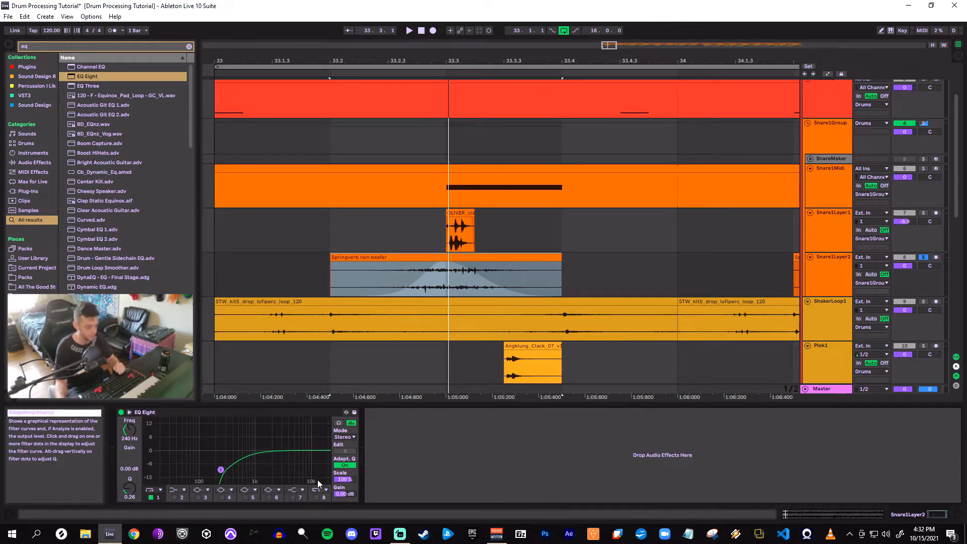
Nudge filter 1's low cut slightly on Snare1Layer2's EQ Eight and audition the reverb clip before and after the change
key(space)
key(space)
drag(220, 470, 221, 468)
key(space)
key(space)
key(space)
key(space)
key(space)
Switch on filter 7 of the EQ Eight to lift Snare1Layer2's high frequencies and audition the reverb clip
click(293, 497)
drag(306, 450, 322, 421)
key(space)
key(space)
key(space)
key(space)
Try a 14.3 dB boost at 17.4 kHz with filter 6, audition it, and switch filter 6 off
click(268, 499)
click(269, 498)
key(space)
key(space)
key(space)
key(space)
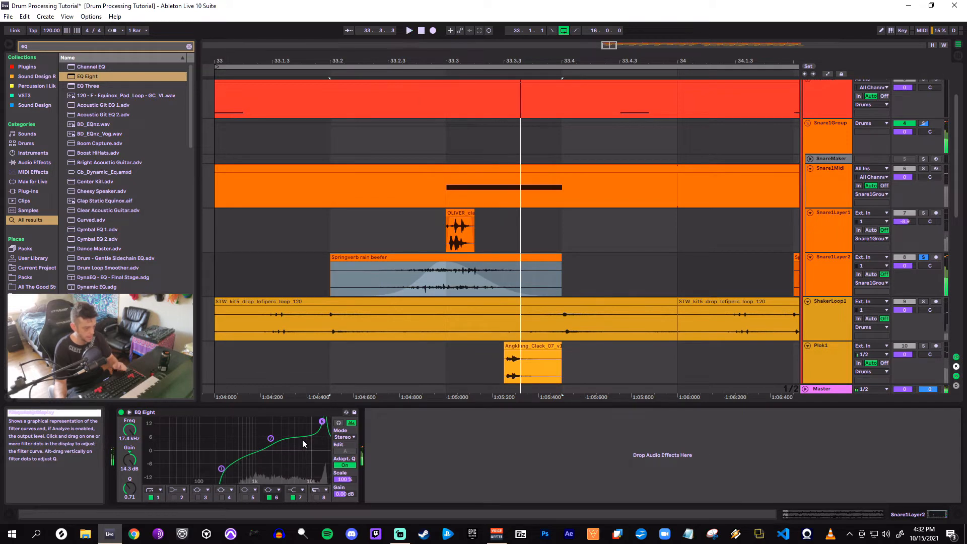
click(270, 497)
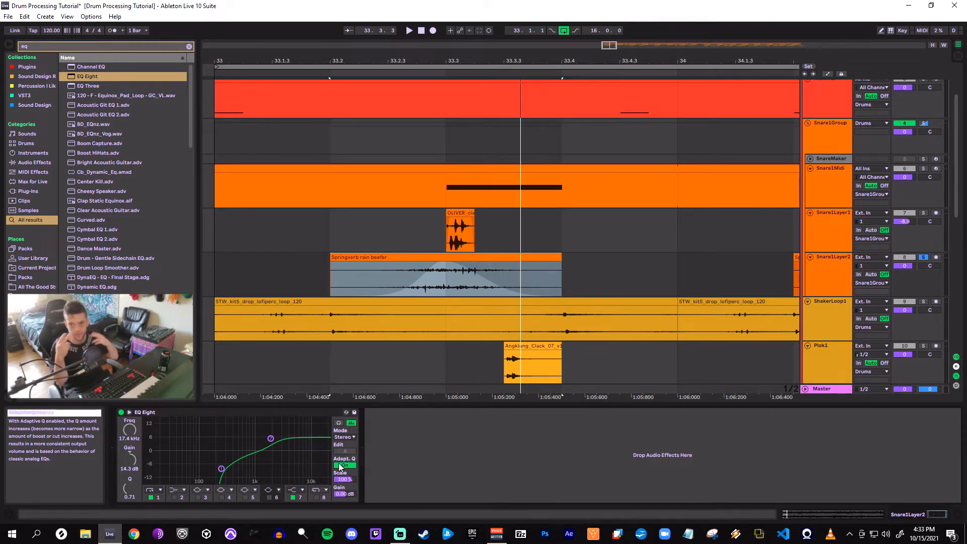
Set filter 7's high shelf to 1.82 kHz with 6.57 dB of gain while auditioning the reverb clip
key(space)
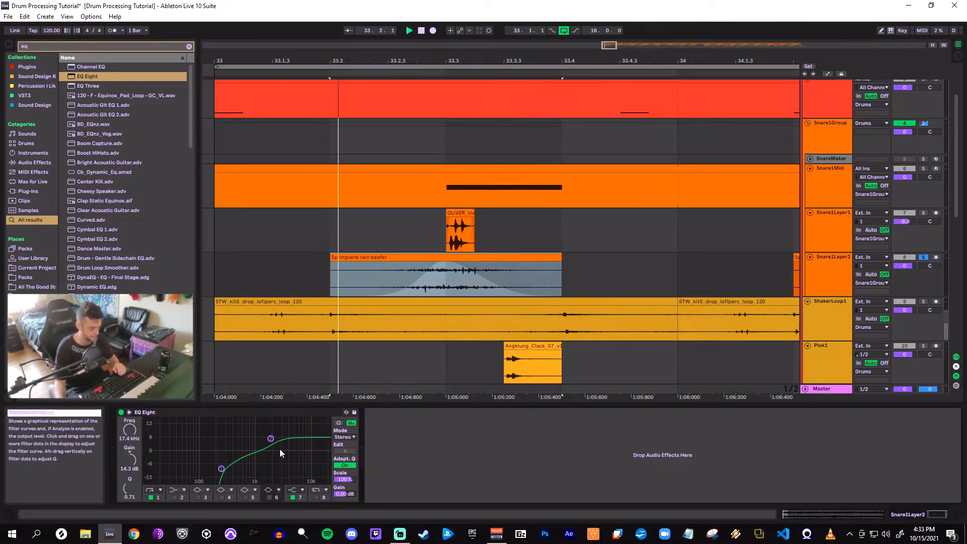
drag(270, 439, 268, 437)
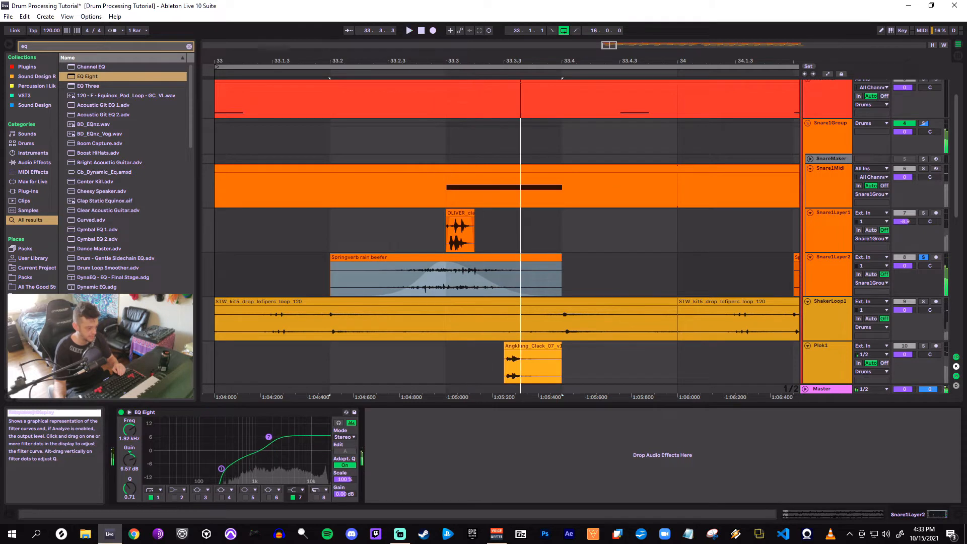
Review the Snare1Layer1 and Snare1Layer2 clips and show the resampled snare chain in Snare1Midi's Instrument Rack
click(468, 268)
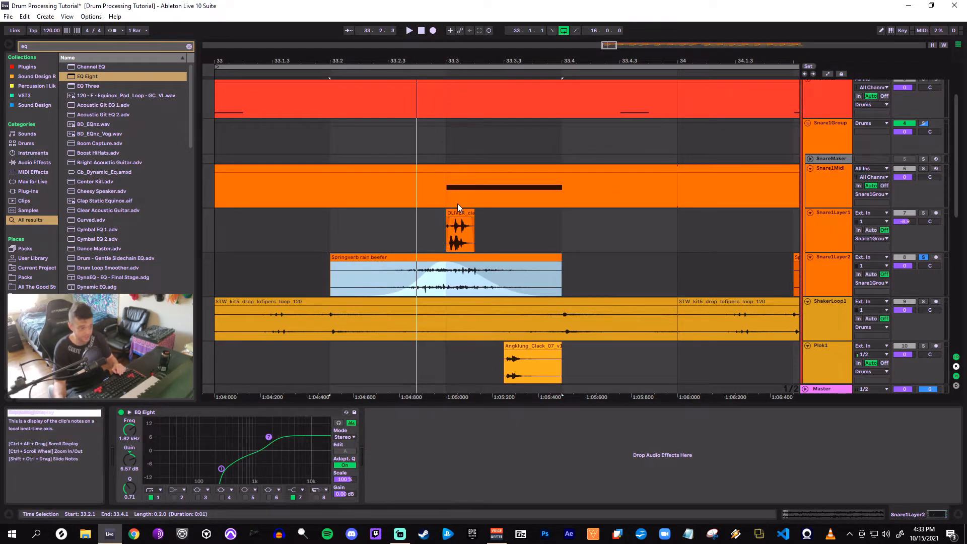
click(460, 227)
click(454, 256)
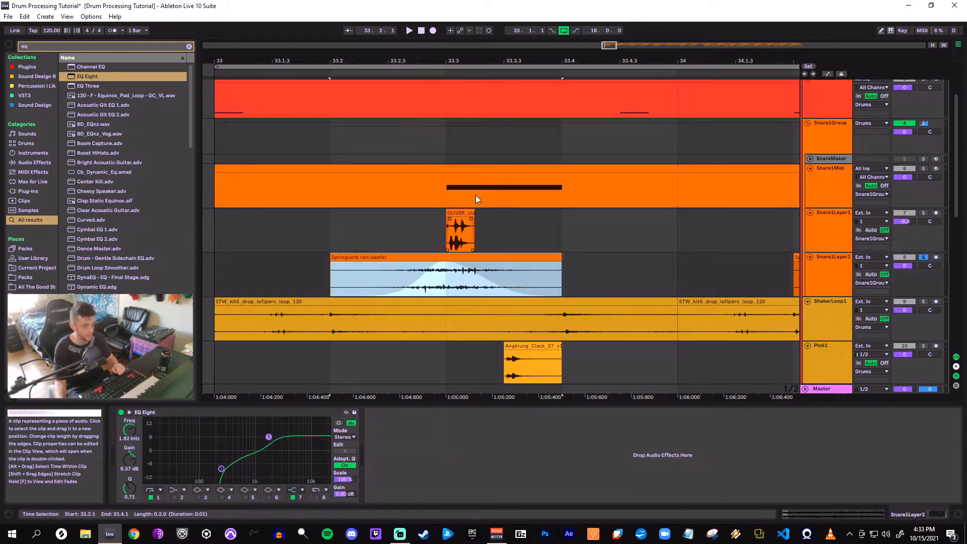
click(445, 197)
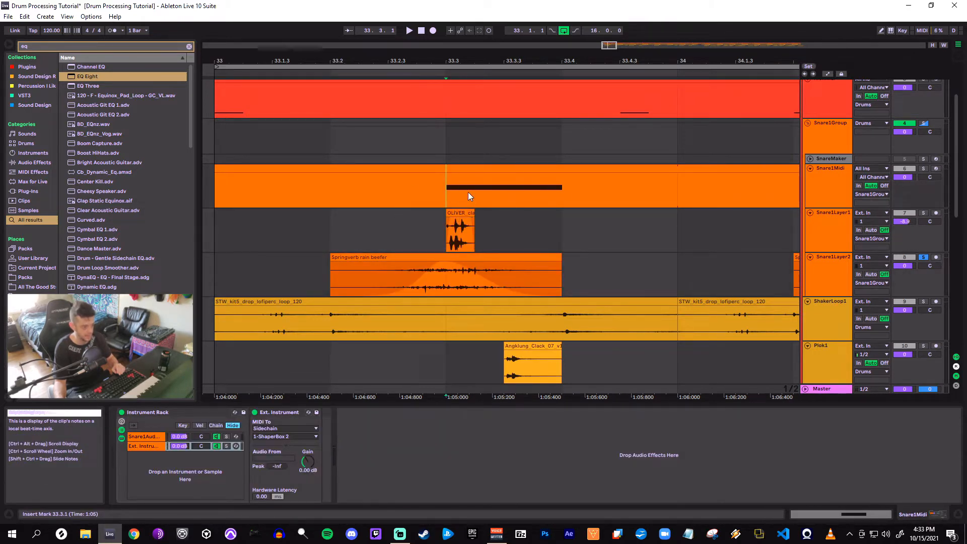
click(146, 437)
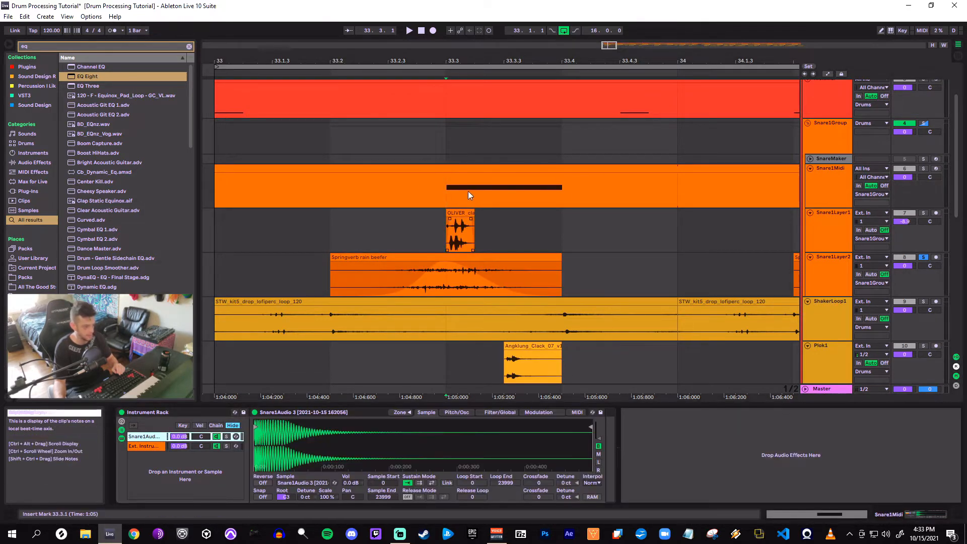
Add a Glue Compressor after Snare1Layer2's EQ Eight and set its threshold to -8.57 dB and makeup gain to about 3.4 dB
click(410, 257)
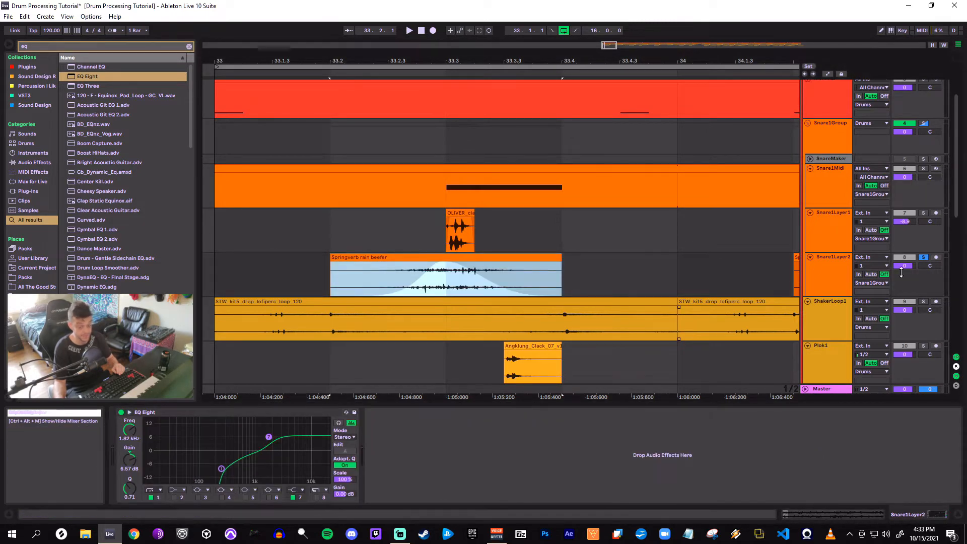
mouse_move(442, 257)
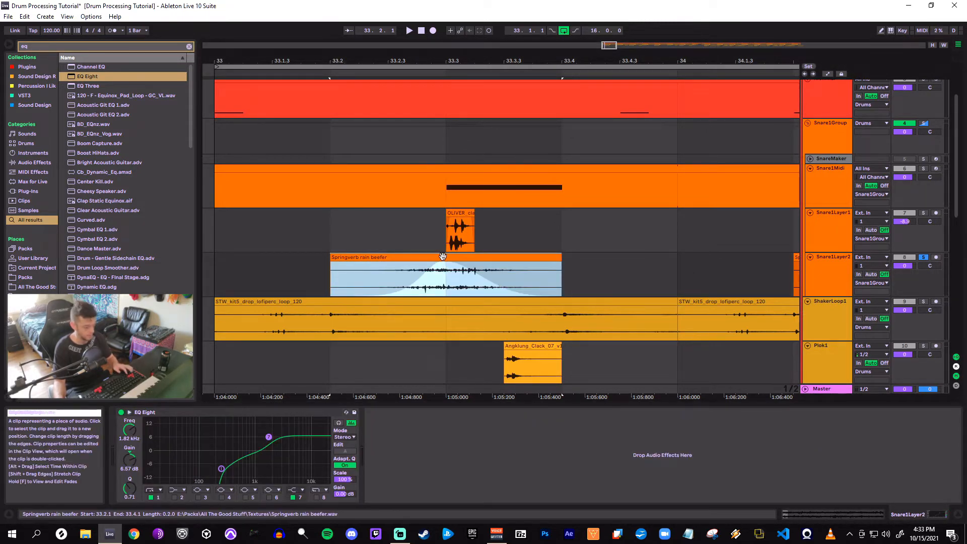
key(ctrl+f)
text(comp)
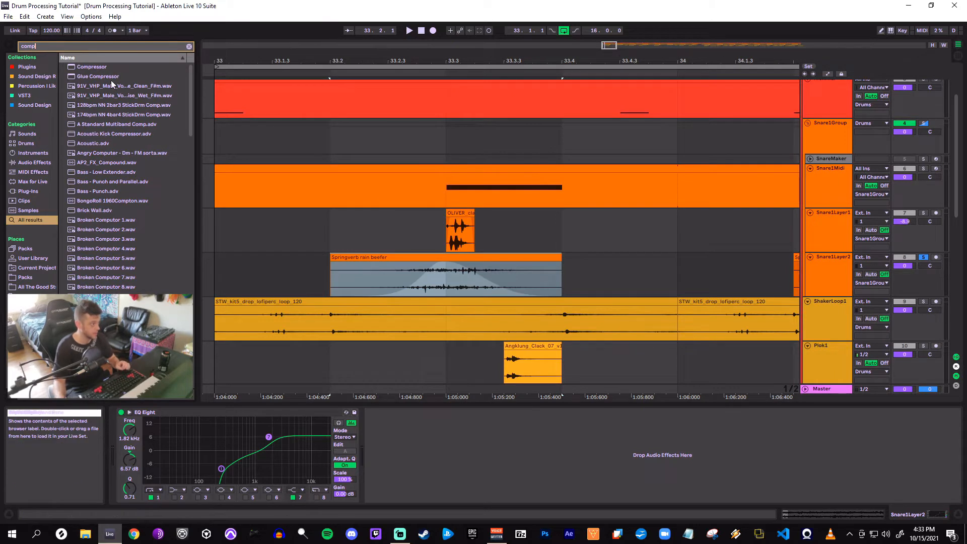
key(Down)
key(Down)
key(Return)
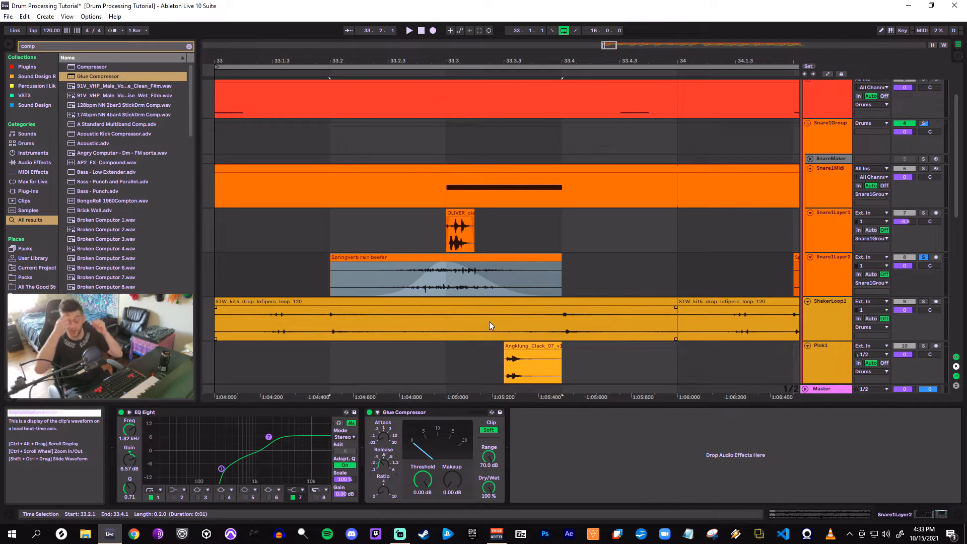
key(space)
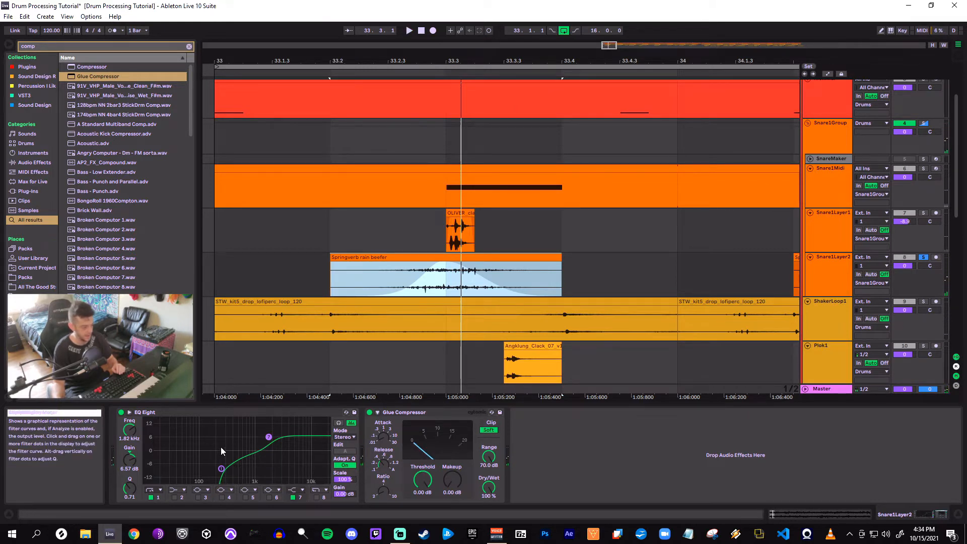
drag(423, 479, 451, 477)
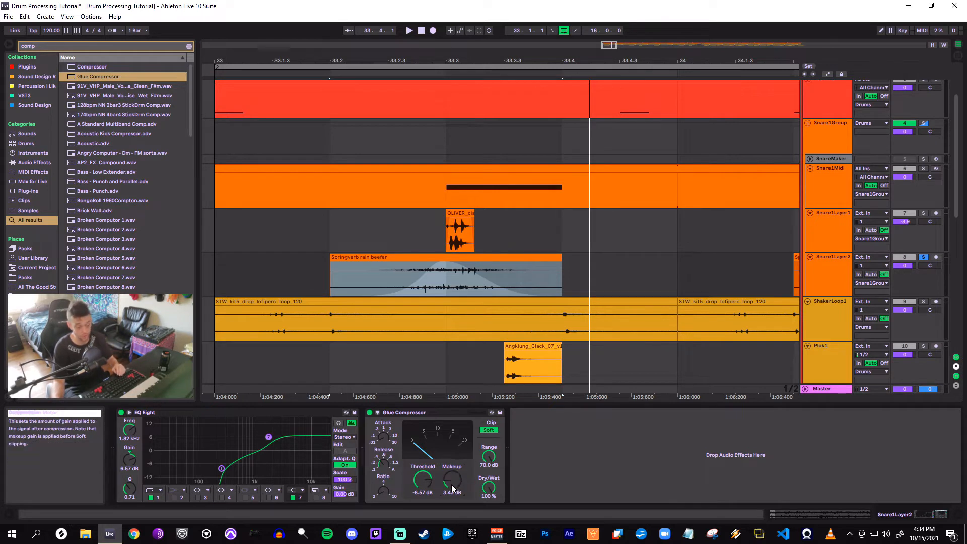
Play the looped Snare1Layer2 clip and compare its sound with the Glue Compressor bypassed and active
key(space)
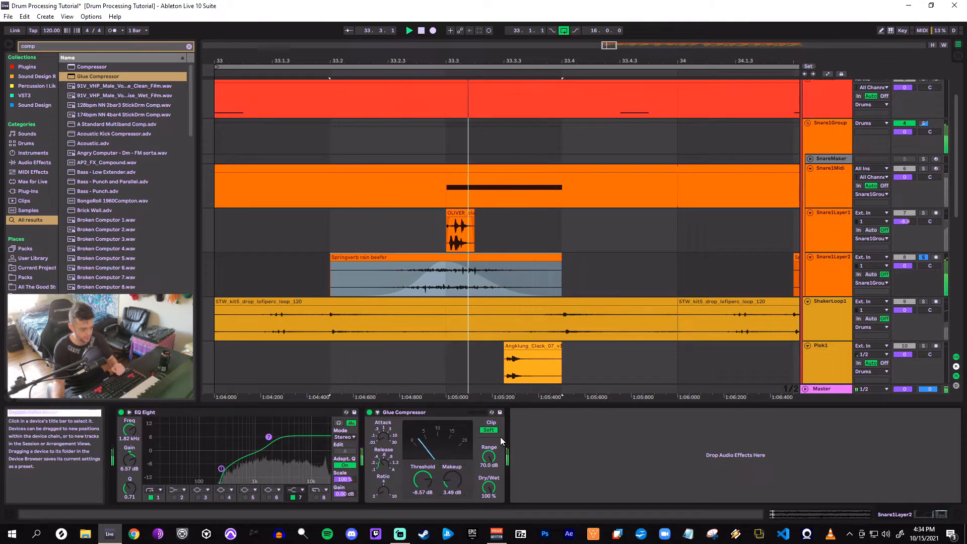
click(371, 414)
click(370, 412)
key(space)
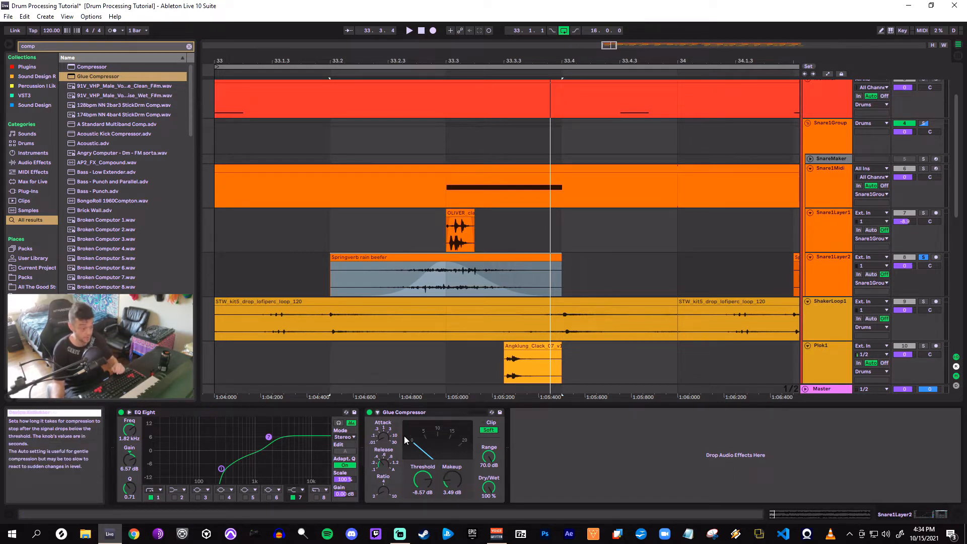
click(370, 412)
key(space)
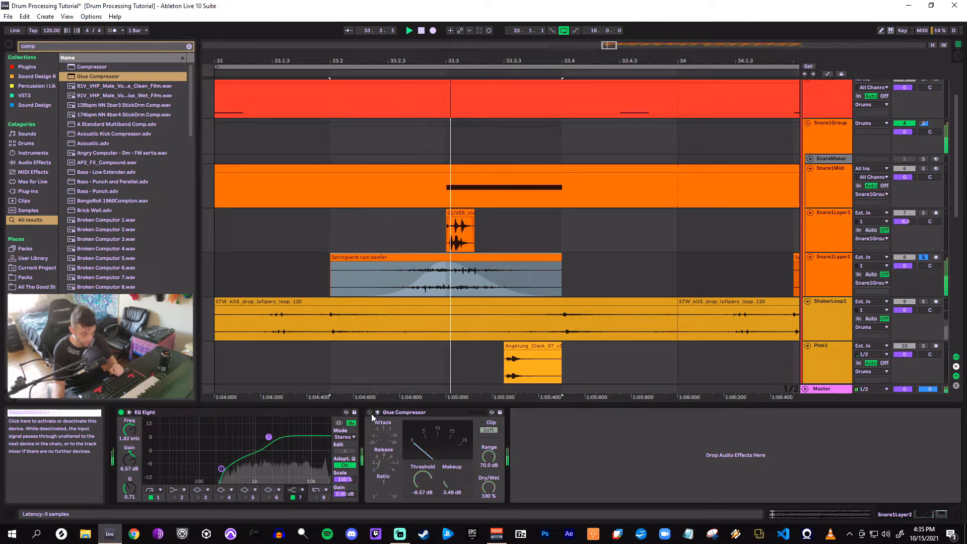
click(371, 413)
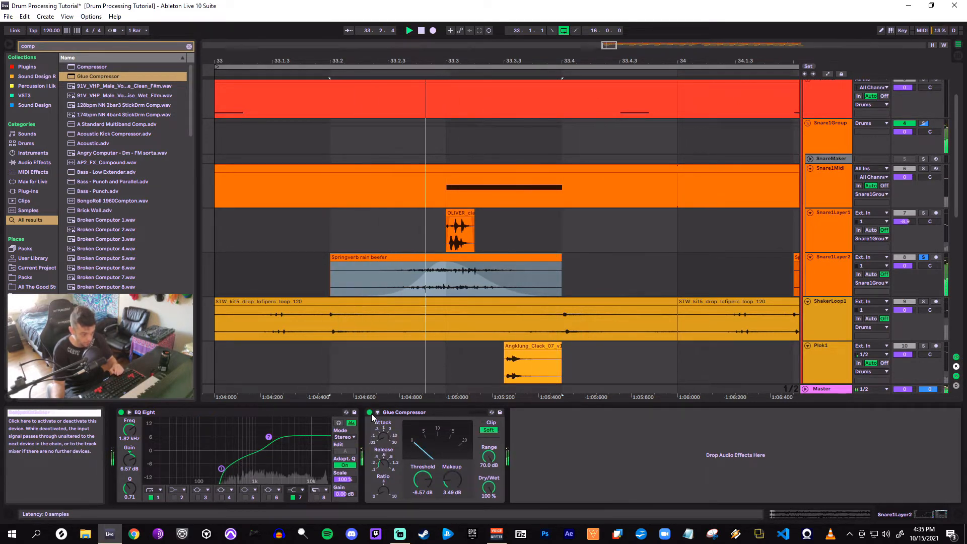
key(space)
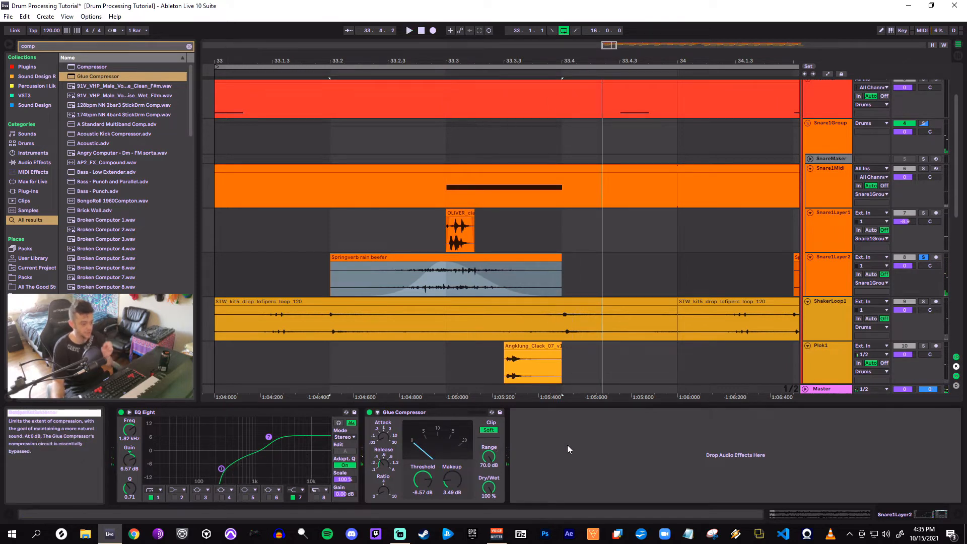
Solo Snare1Midi and Snare1Layer1 along with Snare1Layer2, play the loop and lower Snare1Layer2's volume to -10.7 dB
drag(539, 60, 455, 64)
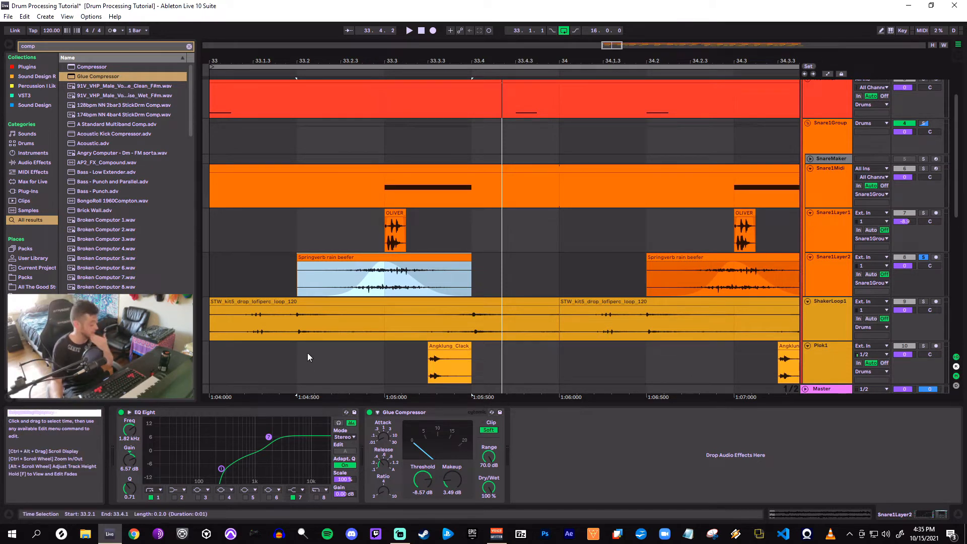
click(926, 168)
click(926, 213)
key(space)
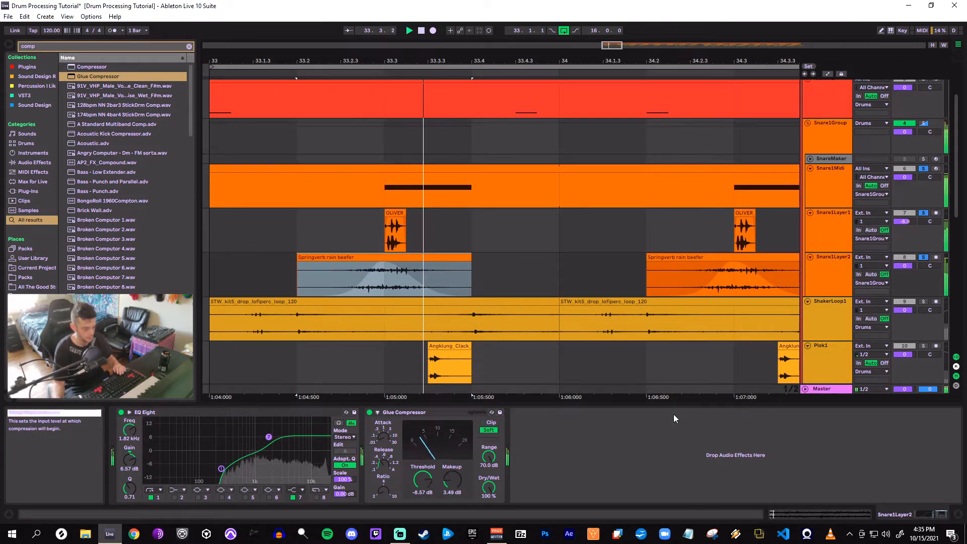
drag(899, 267, 899, 291)
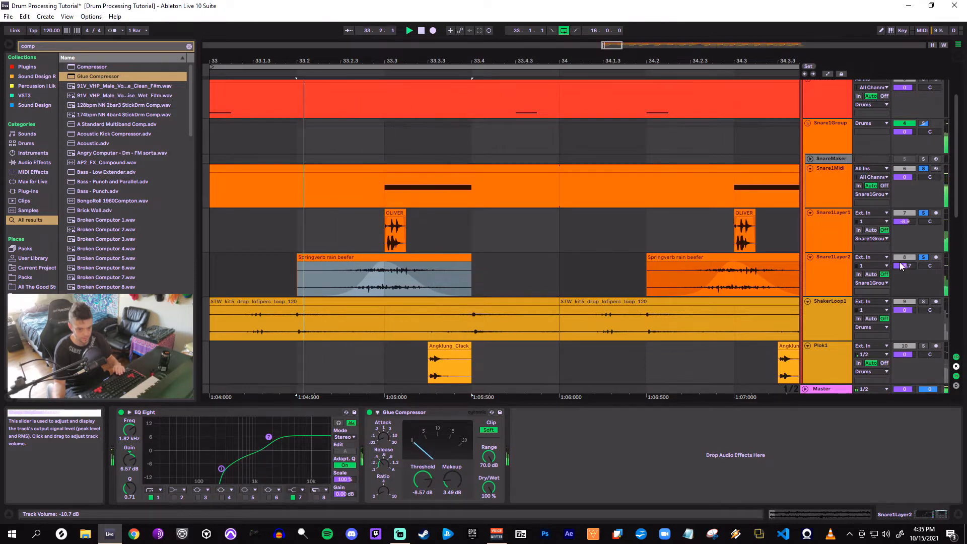
Find the Glue Compressor in the browser and add it to the Snare1Group track
click(822, 143)
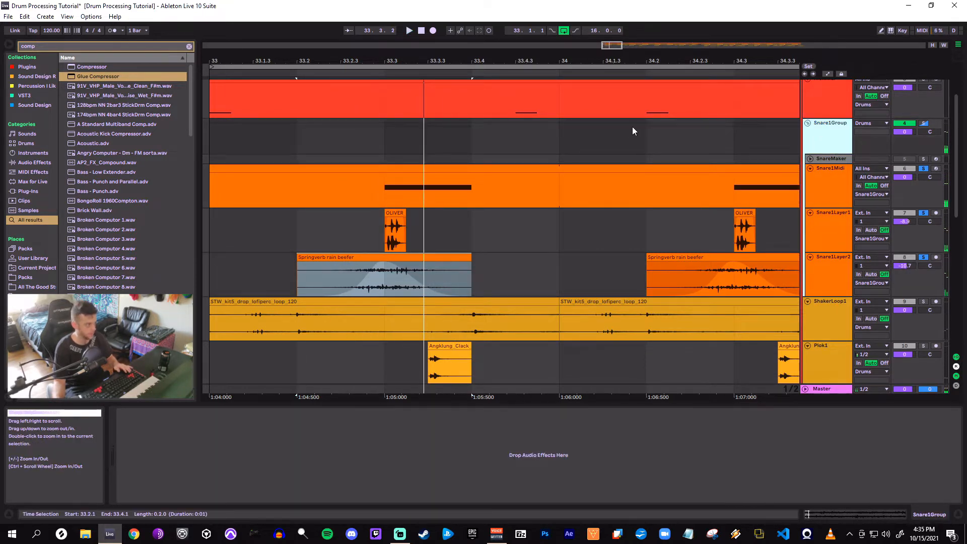
key(ctrl+f)
text(com)
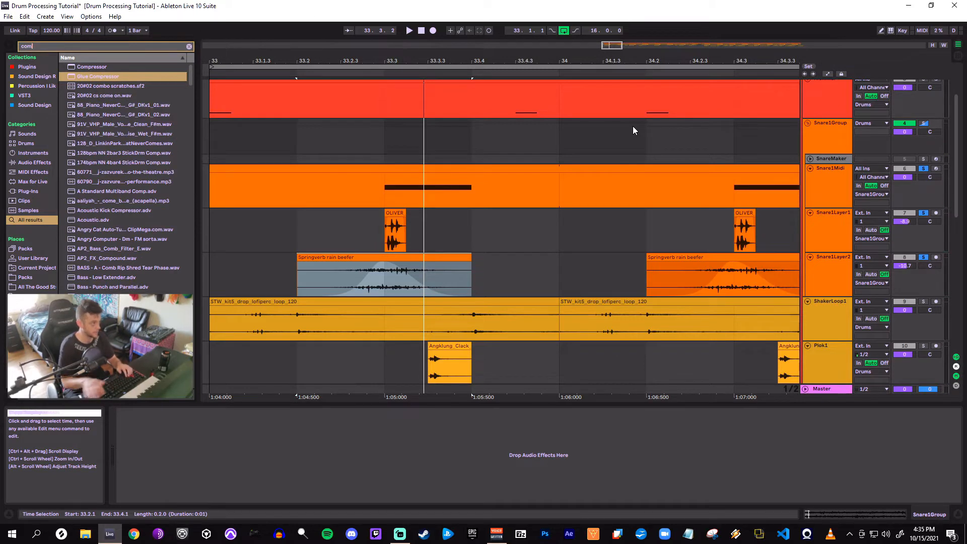
drag(98, 76, 315, 479)
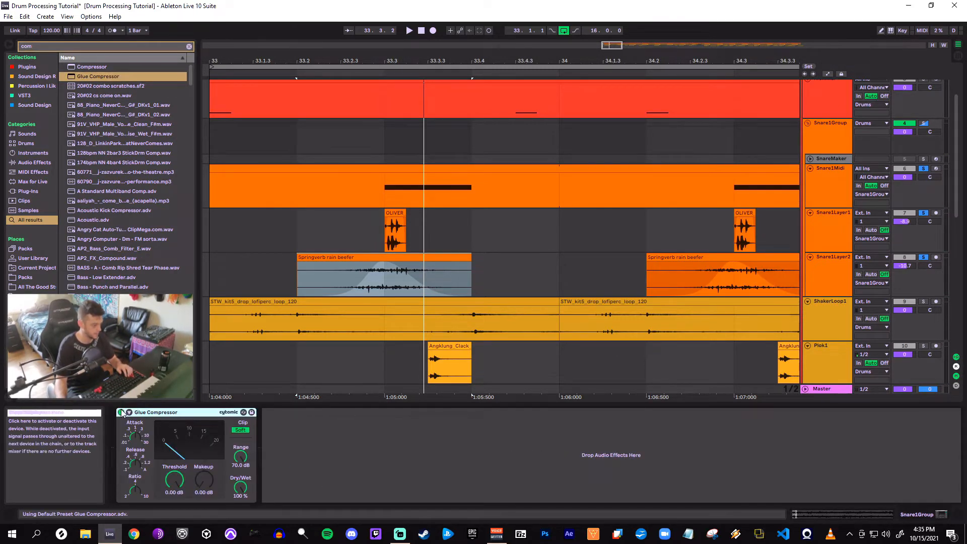
Add an EQ Eight in front of Snare1Group's Glue Compressor, with the compressor switched off
text(eq)
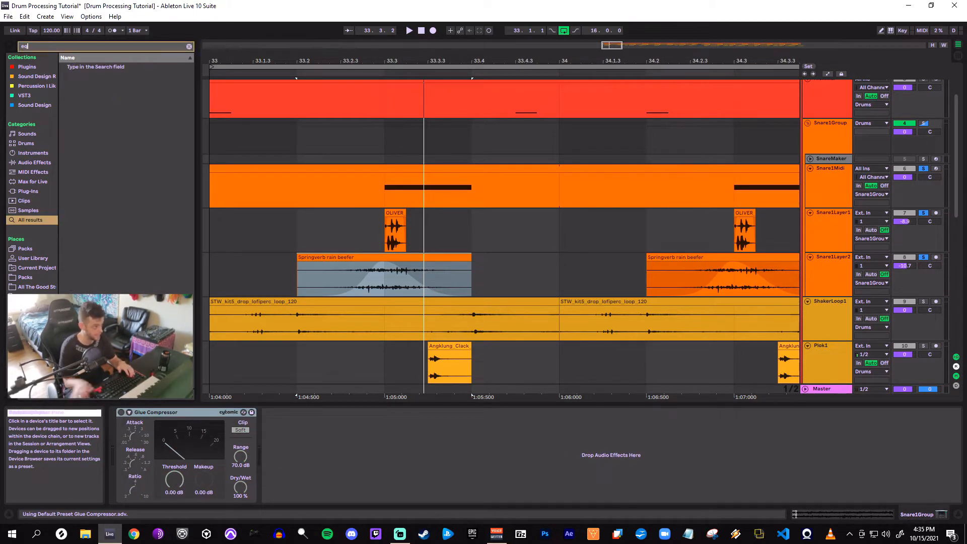
drag(79, 78, 144, 469)
drag(250, 464, 250, 465)
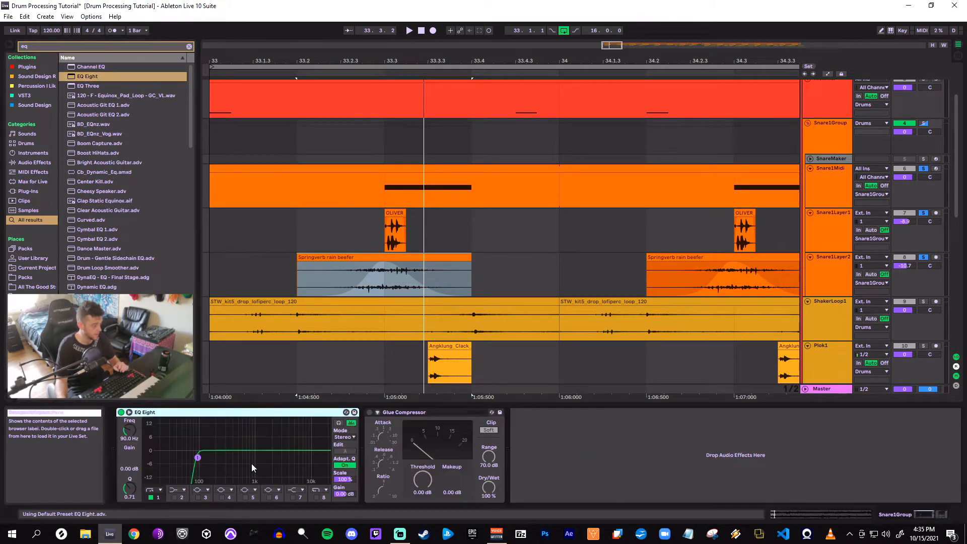
Fold the KickMidi, Snare1Midi, Snare1Layer1 and Snare1Layer2 tracks in the arrangement
click(848, 138)
click(810, 168)
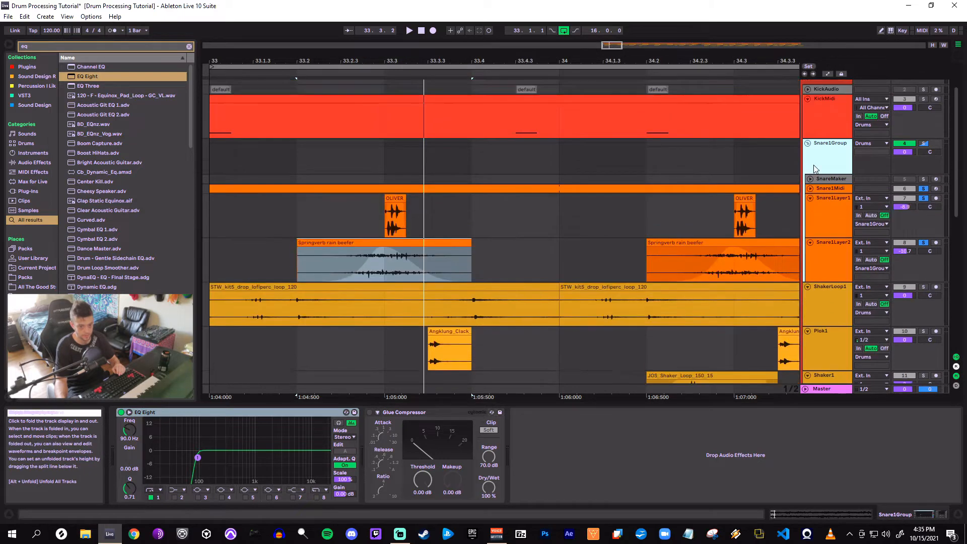
click(808, 120)
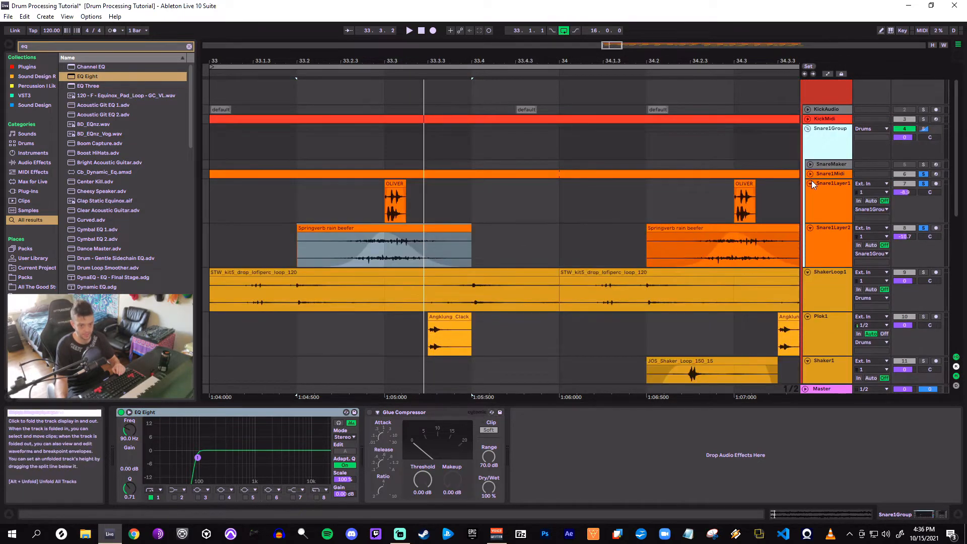
click(812, 182)
click(812, 192)
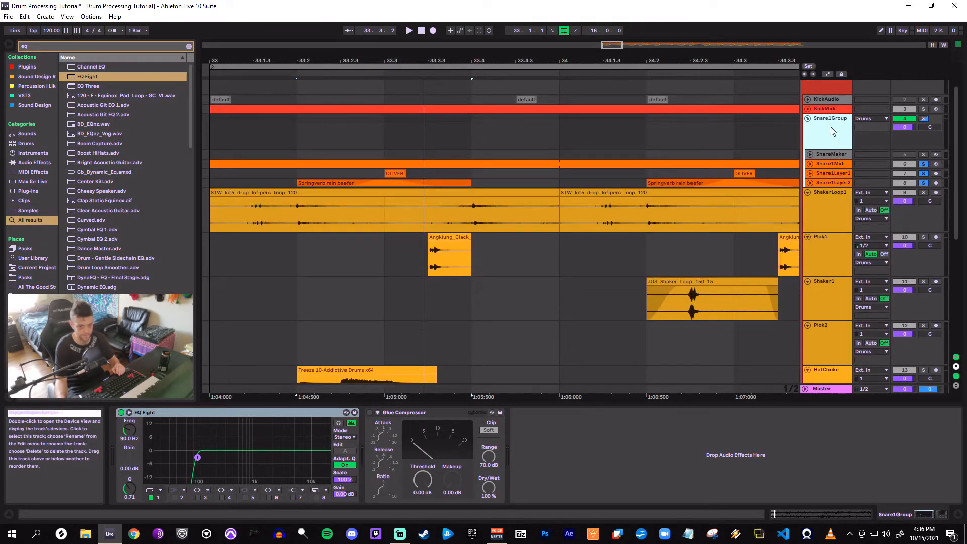
Play the snare loop and set the low-cut band of Snare1Group's EQ Eight to 115 Hz
key(space)
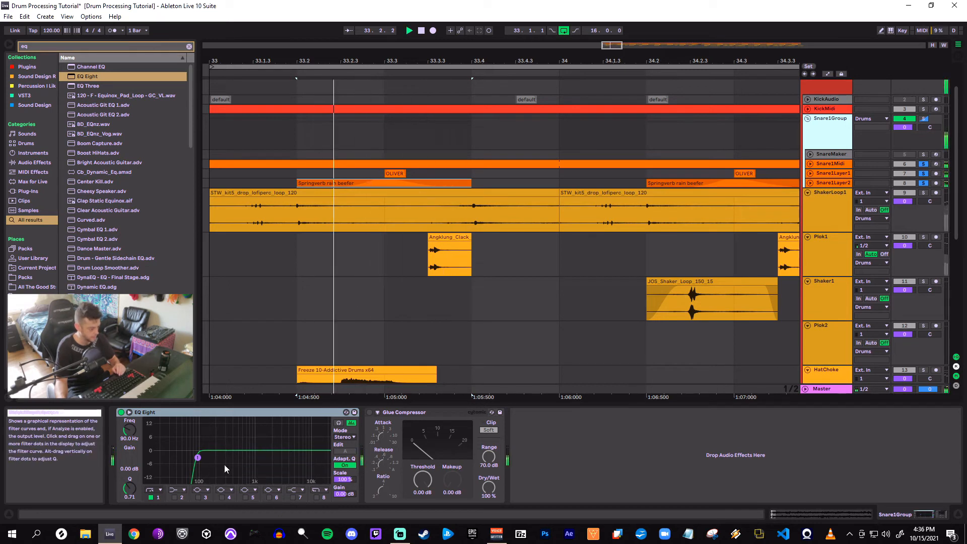
key(space)
key(space)
drag(130, 429, 129, 425)
key(space)
key(space)
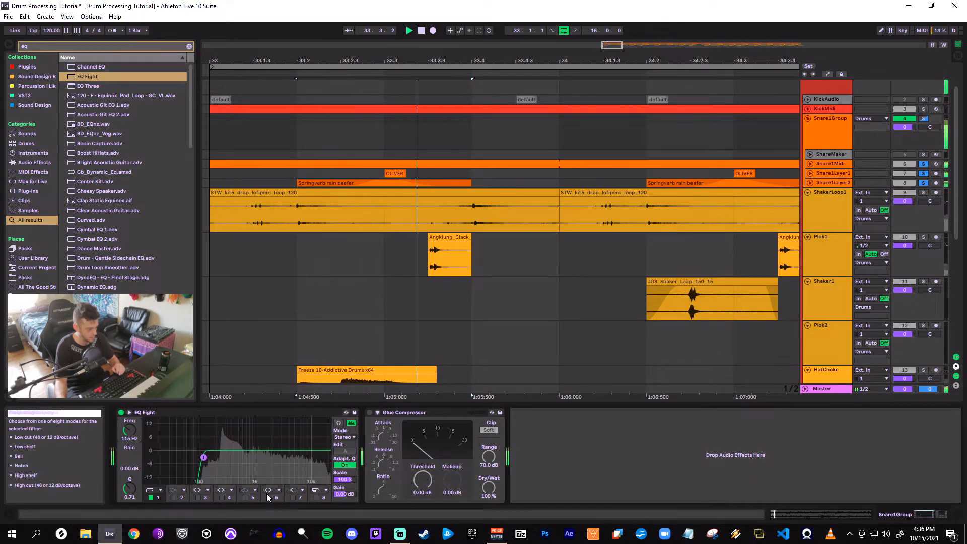
Boost Snare1Group's EQ Eight by 3.60 dB at 3.91 kHz on band 5 and 4.34 dB at about 261 Hz on band 4
click(246, 497)
drag(261, 450, 287, 444)
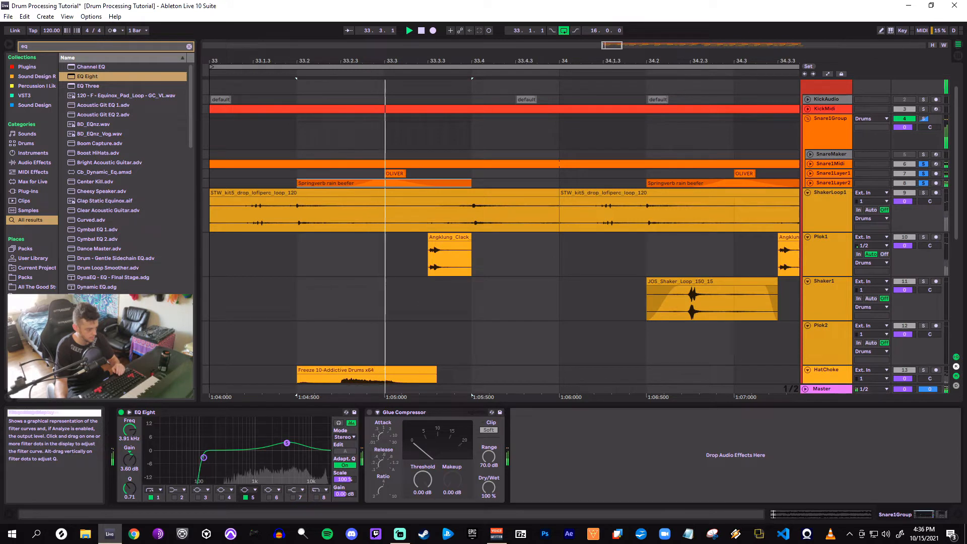
drag(204, 457, 222, 441)
click(222, 497)
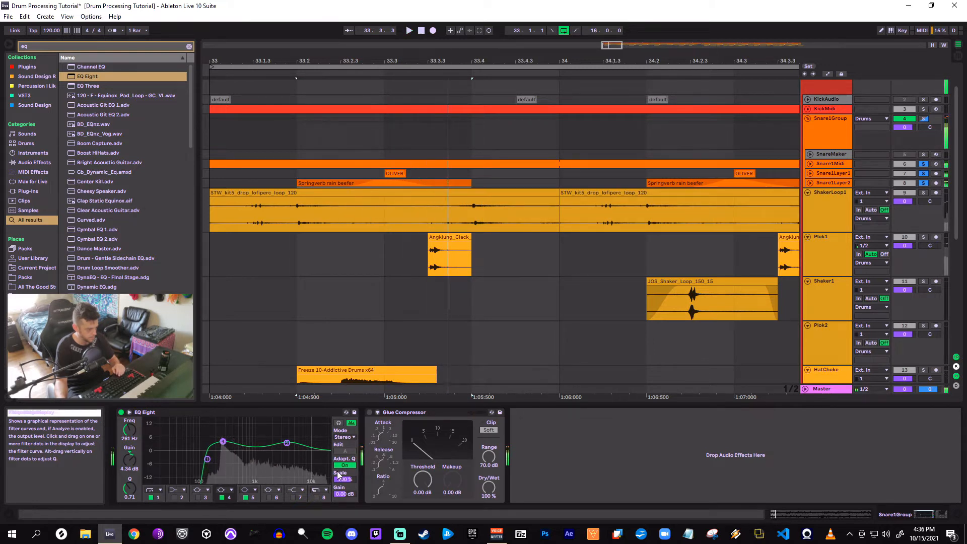
Activate Snare1Group's Glue Compressor and set its threshold to -13.0 dB and makeup to 6.67 dB
click(370, 412)
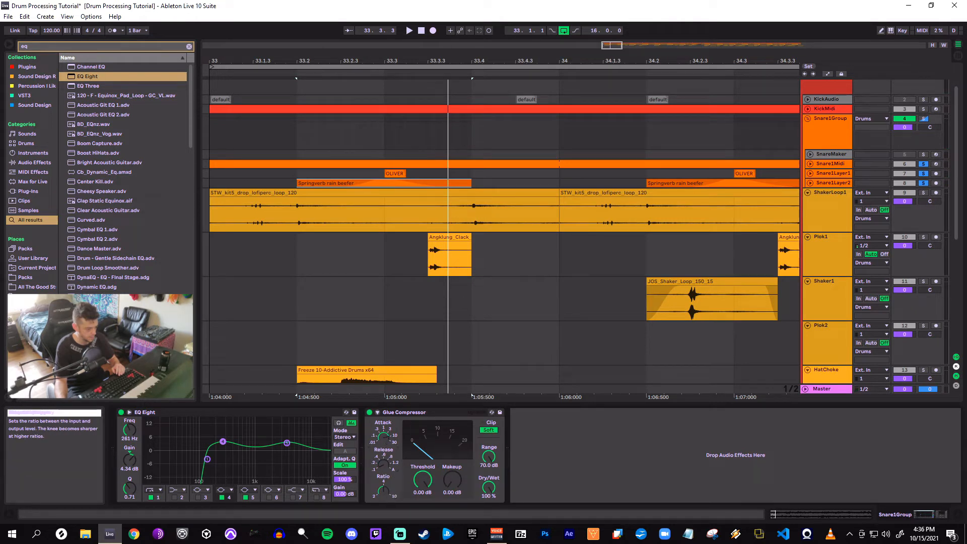
drag(422, 480, 452, 485)
key(space)
key(space)
Play the snare loop and compare Snare1Group with its Glue Compressor bypassed and active
key(space)
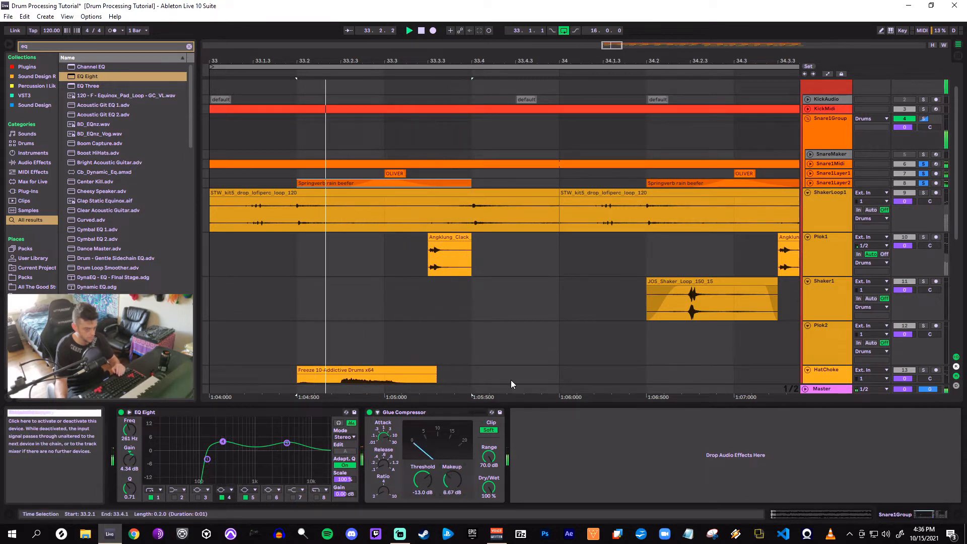
click(371, 412)
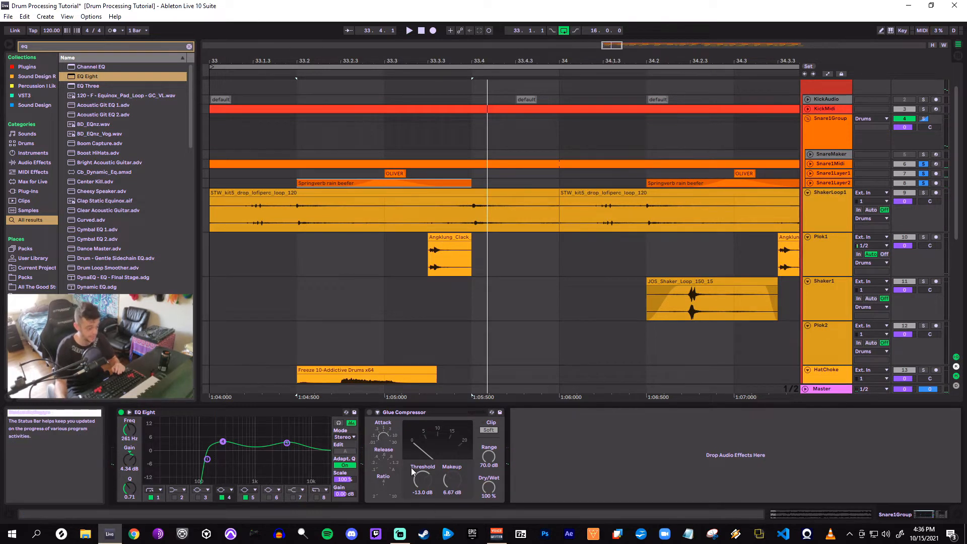
click(369, 412)
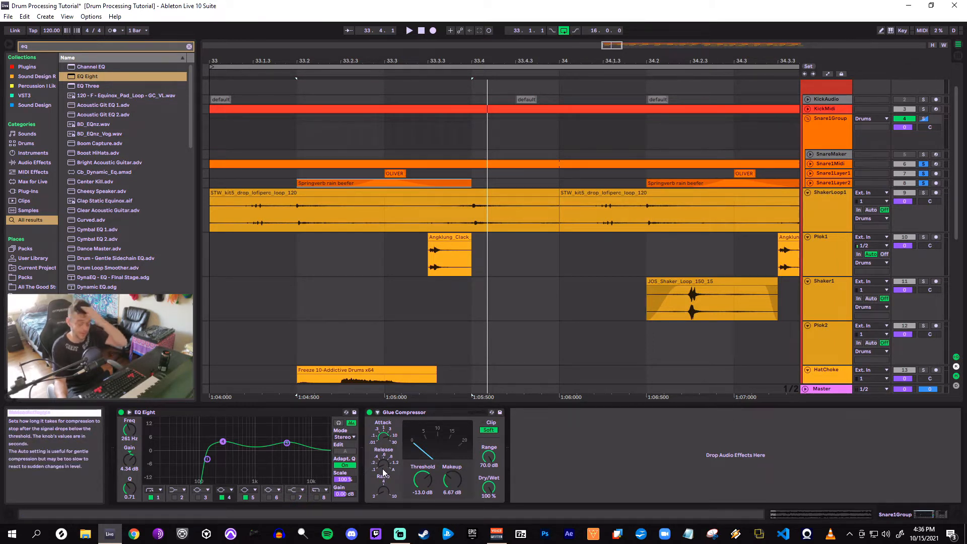
key(space)
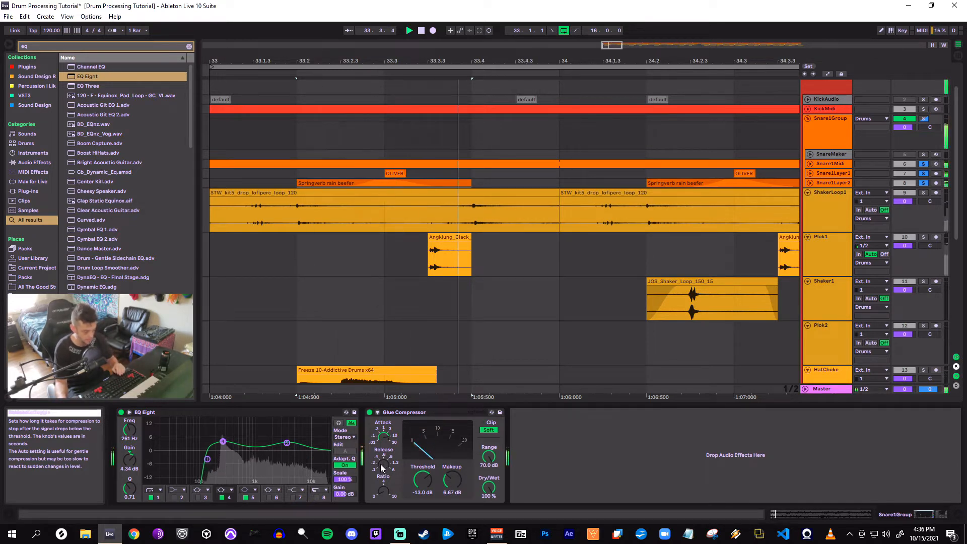
click(371, 411)
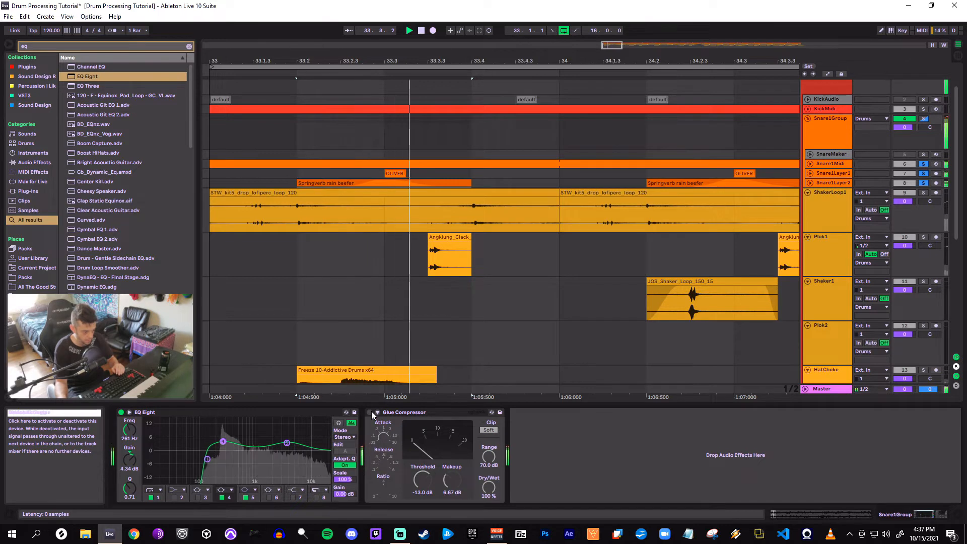
click(371, 411)
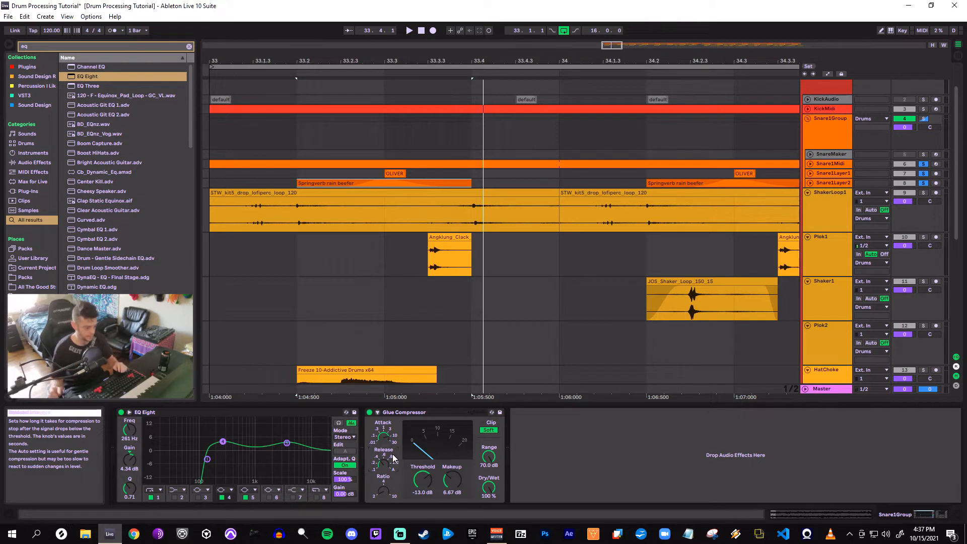
Raise the makeup gain of Snare1Group's Glue Compressor to 7.62 dB during loop playback
key(space)
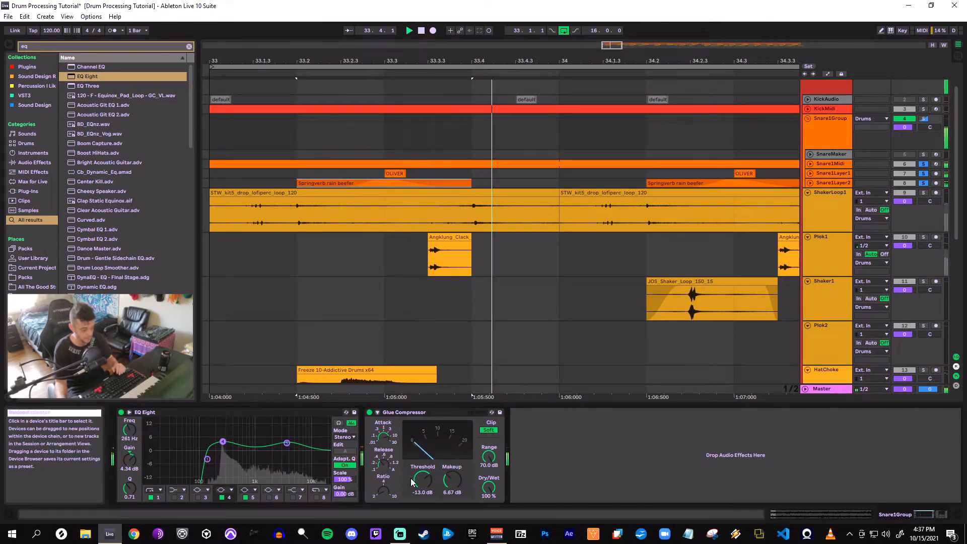
drag(450, 485, 451, 478)
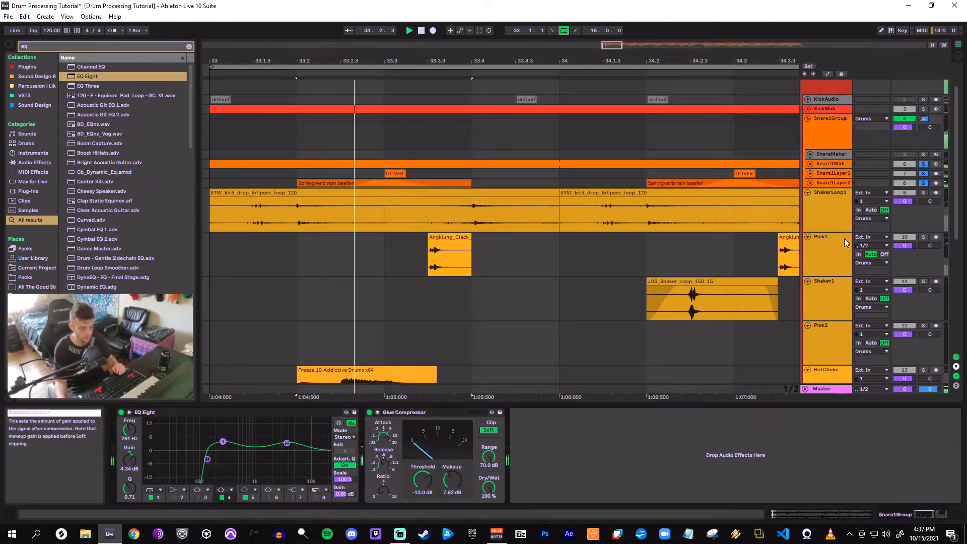
Unfold both snare layer tracks and set the volume of Snare1Layer2 to -13.2 dB and Snare1Layer1 to -7.6 dB
click(809, 183)
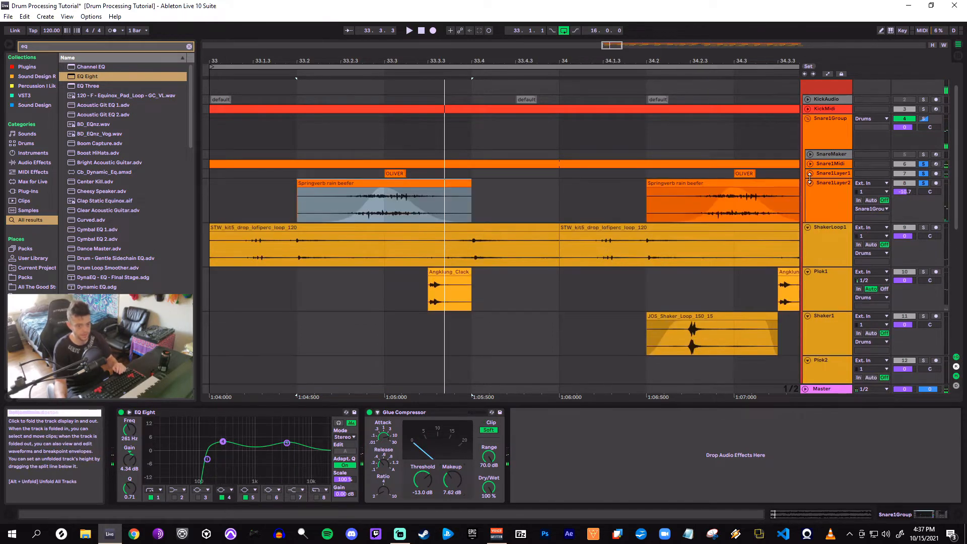
click(818, 174)
click(810, 173)
shift+click(829, 232)
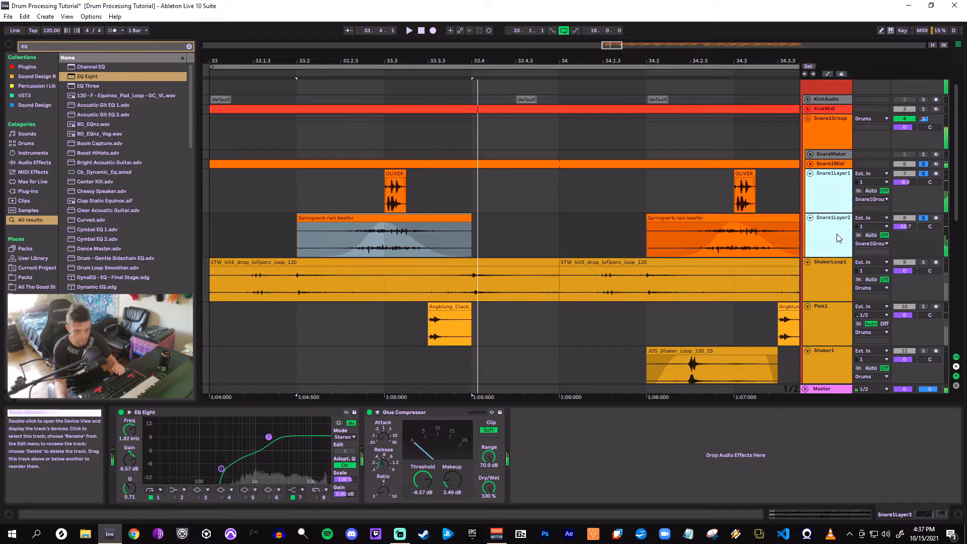
click(919, 227)
drag(906, 226, 907, 240)
key(space)
key(space)
key(space)
drag(905, 182, 905, 174)
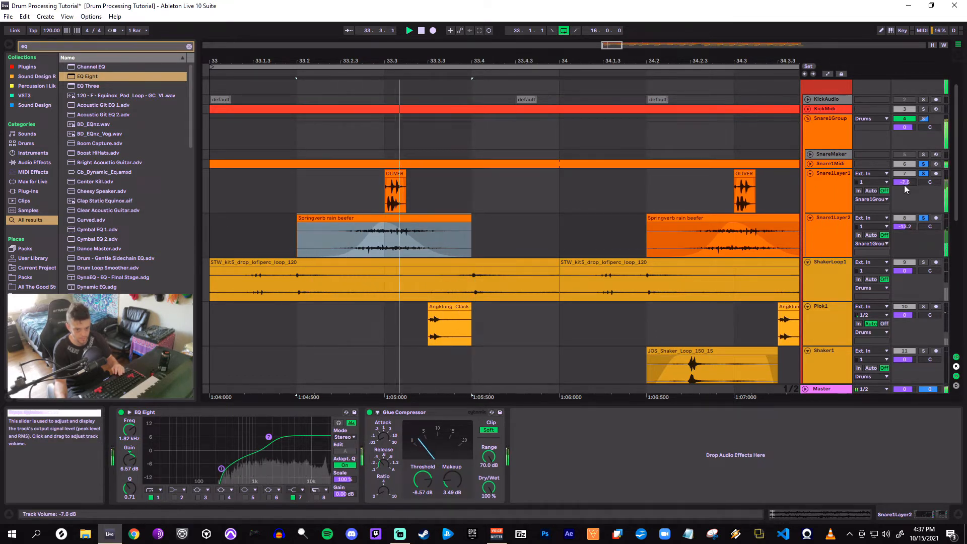
Enable band 7 of Snare1Group's EQ Eight as a high shelf of 4.59 dB at 8.43 kHz, checking it in playback
click(825, 130)
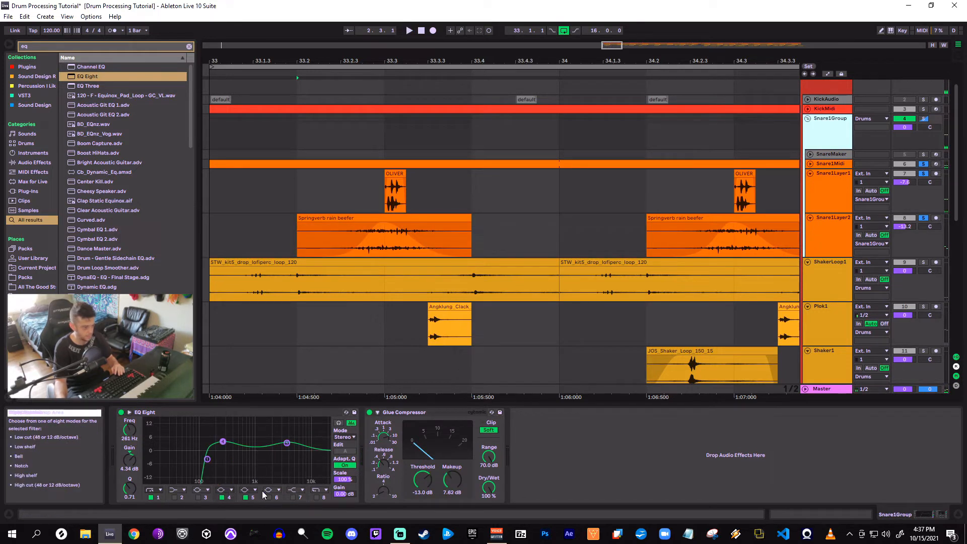
click(292, 498)
drag(305, 452, 305, 441)
key(space)
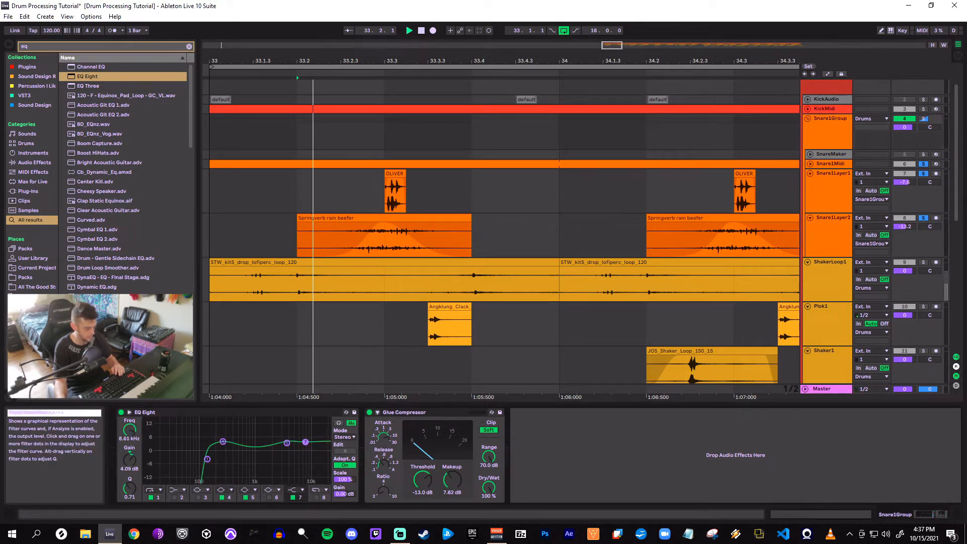
key(space)
key(space)
key(space)
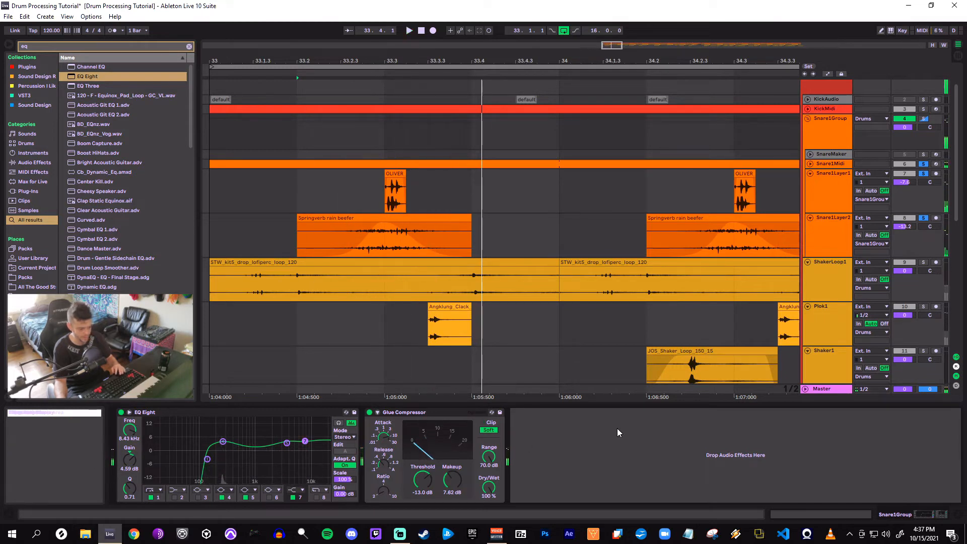
Play the soloed snare loop and listen to the balance of the two snare layers
key(space)
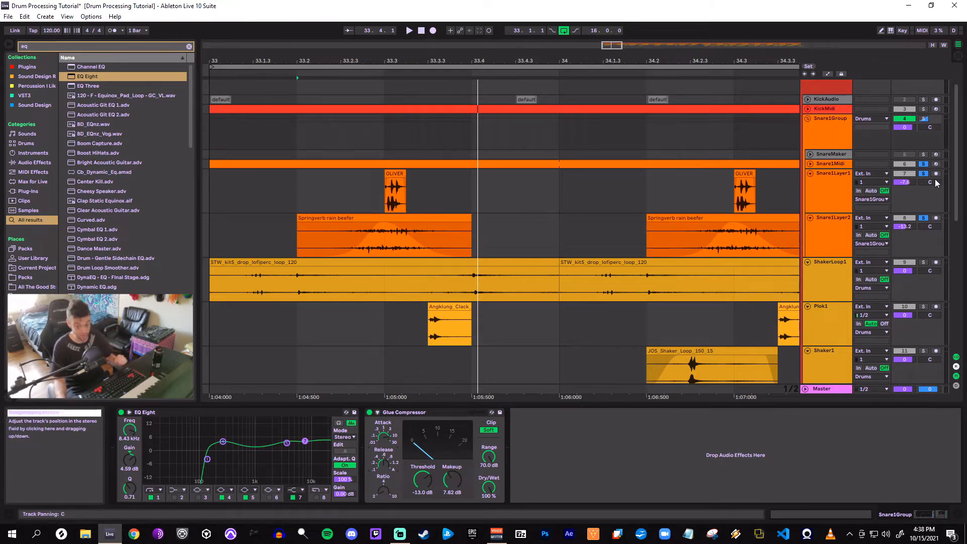
key(space)
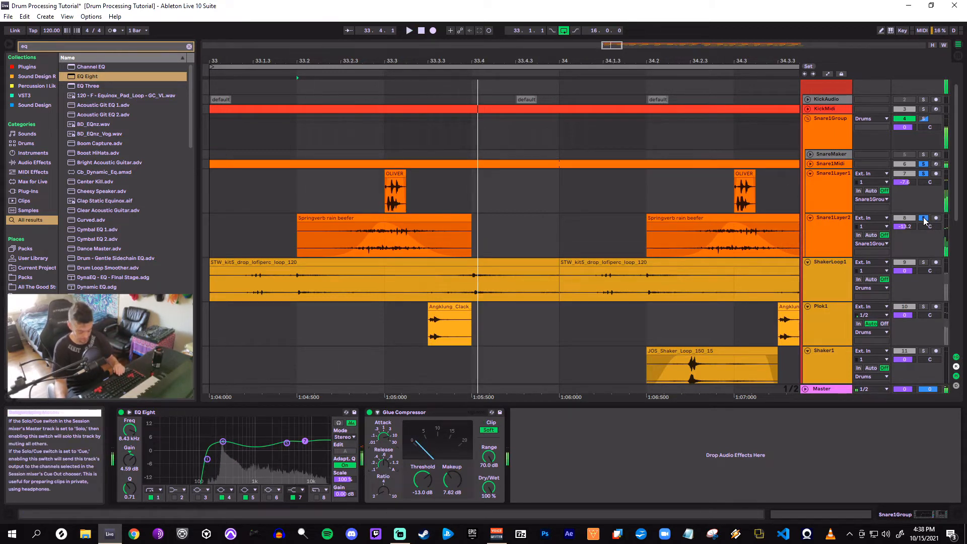
key(space)
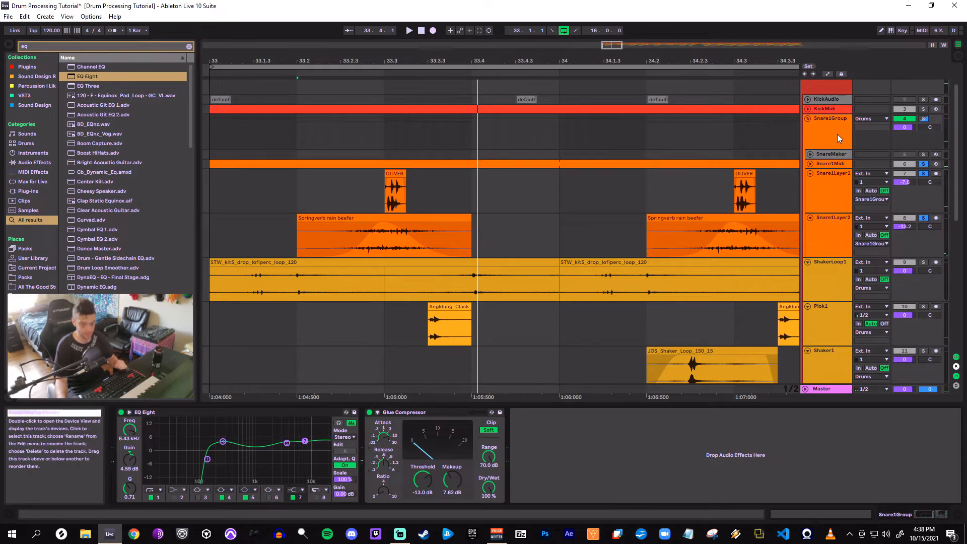
Search for the Valhalla plugins and add ValhallaVintageVerb after the Glue Compressor on Snare1Group
key(ctrl+f)
text(valhall)
drag(114, 143, 625, 426)
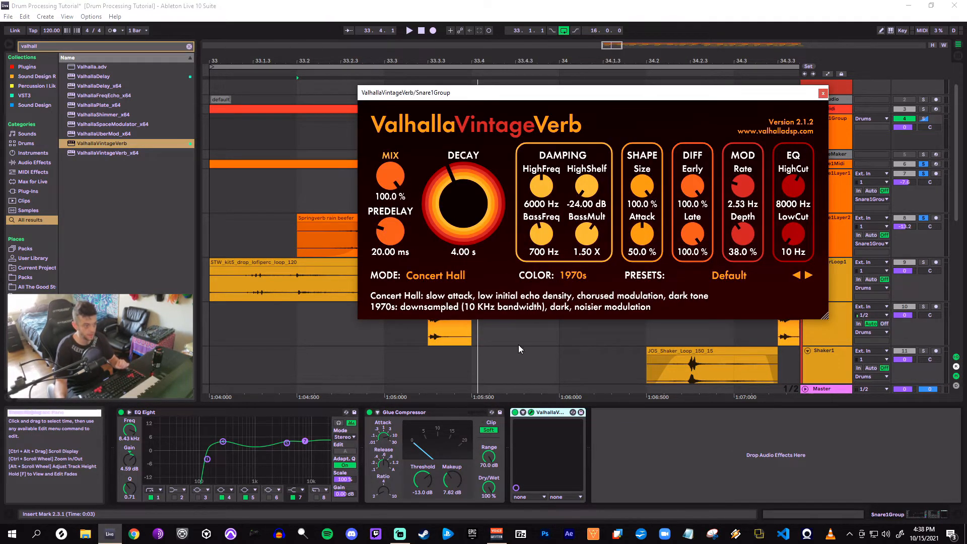
Group the reverb into an Audio Effect Rack, add a second empty chain, and name the chains Wet and Dry
click(548, 416)
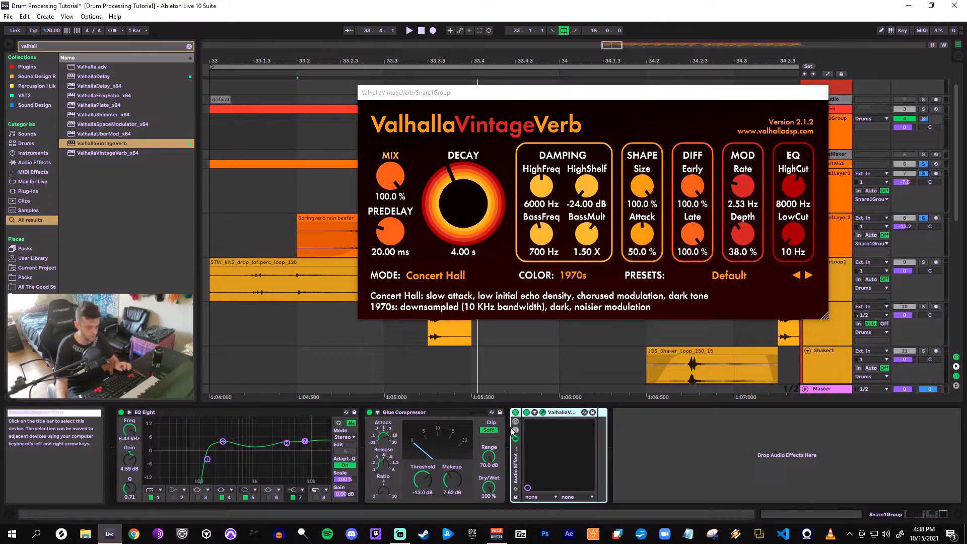
key(ctrl+g)
click(556, 452)
click(540, 437)
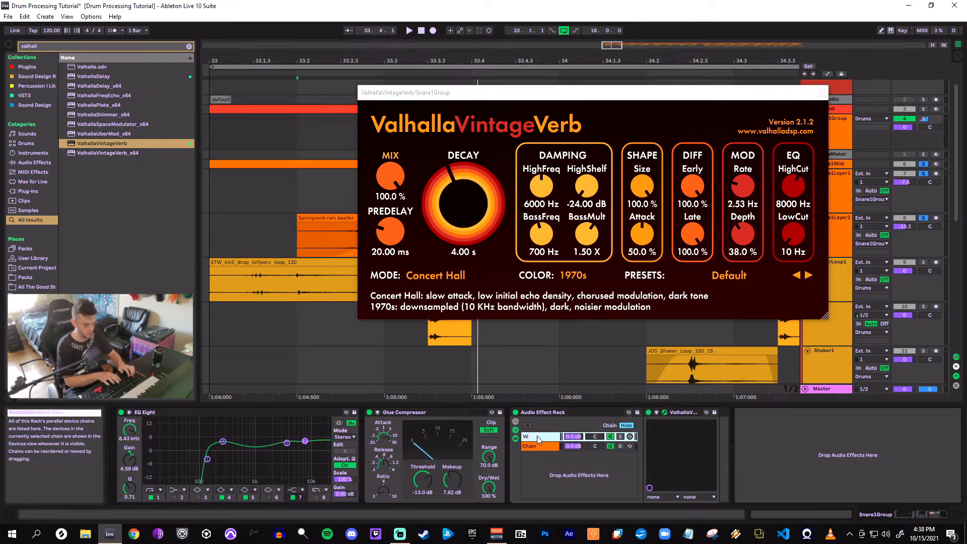
key(Tab)
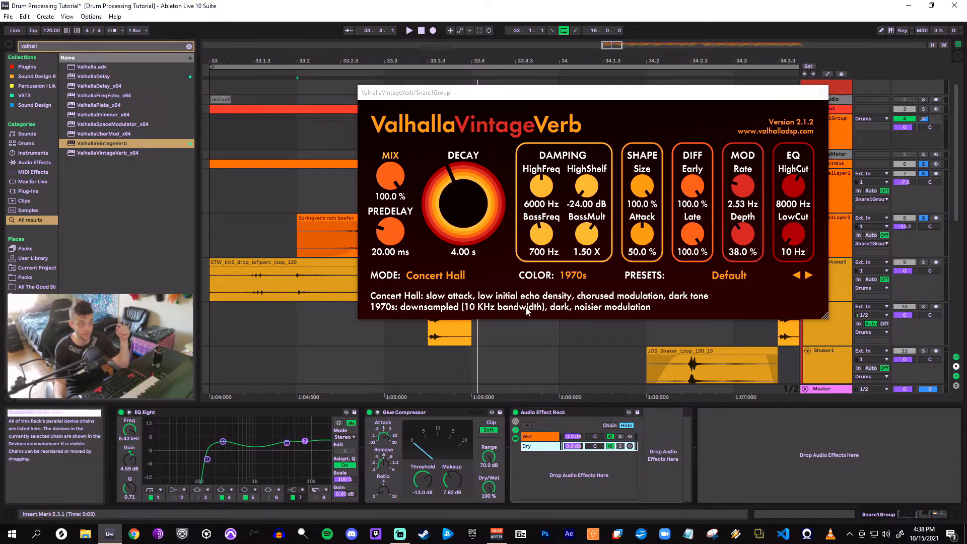
Try a lower reverb mix in the Wet chain and return it to 100 %
click(545, 438)
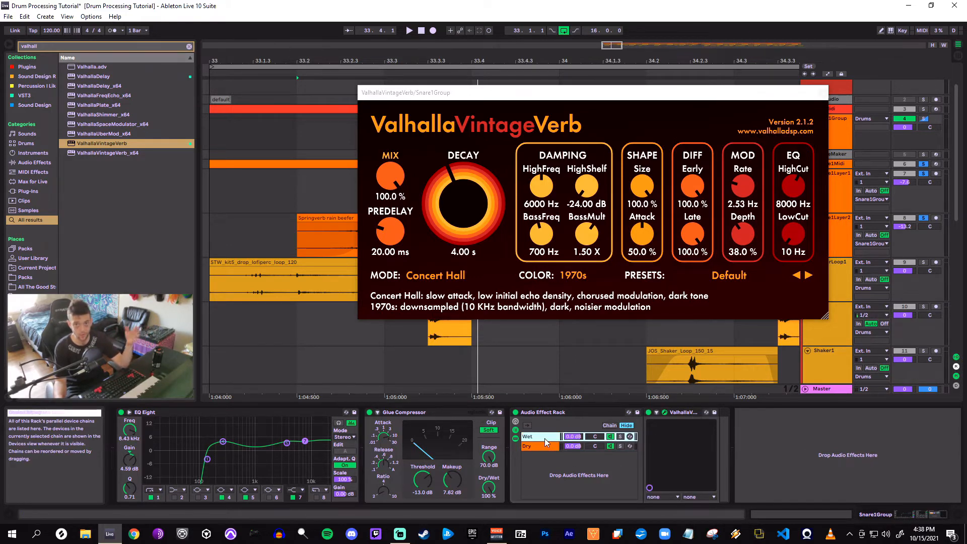
click(386, 174)
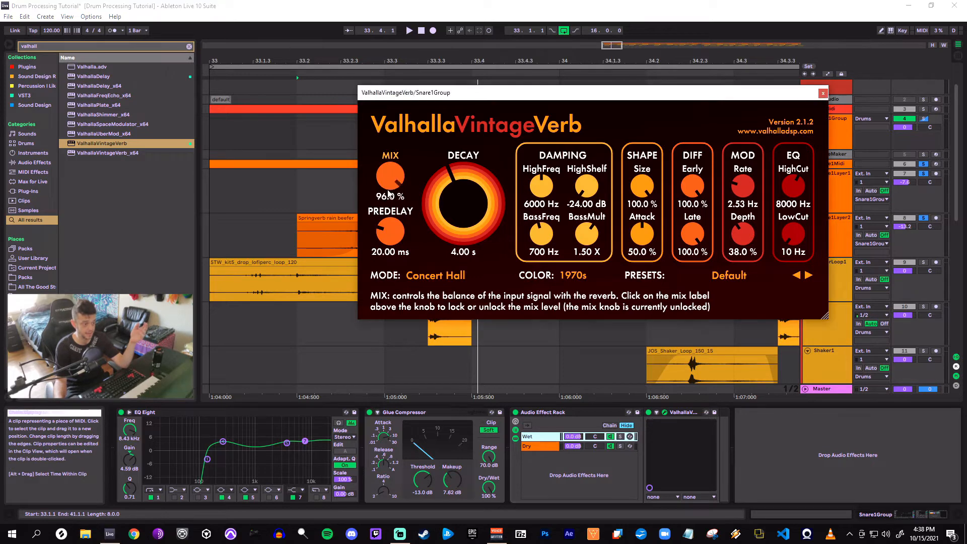
mouse_move(397, 153)
mouse_down()
mouse_move(397, 191)
mouse_move(397, 152)
mouse_up()
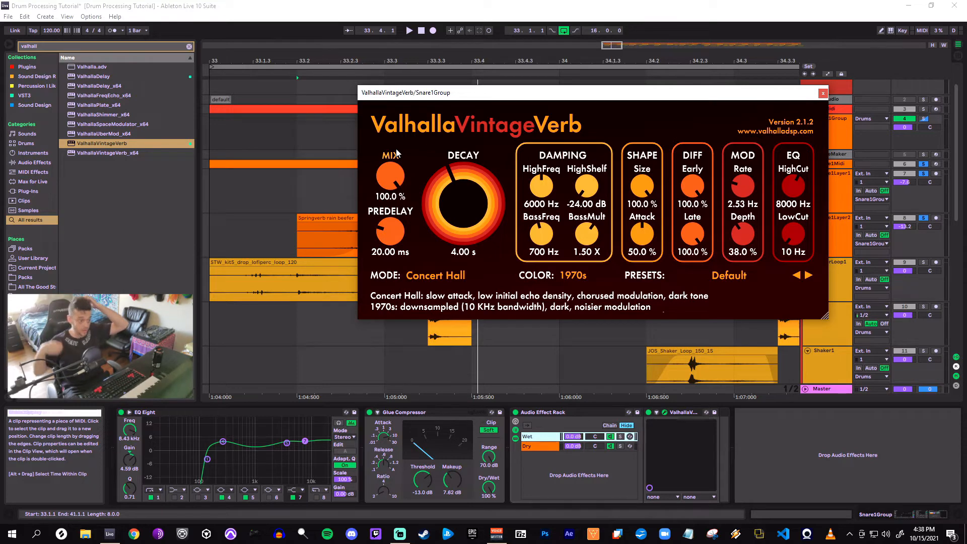
Switch between the rack's Dry and Wet chains to compare the devices each one contains
click(537, 453)
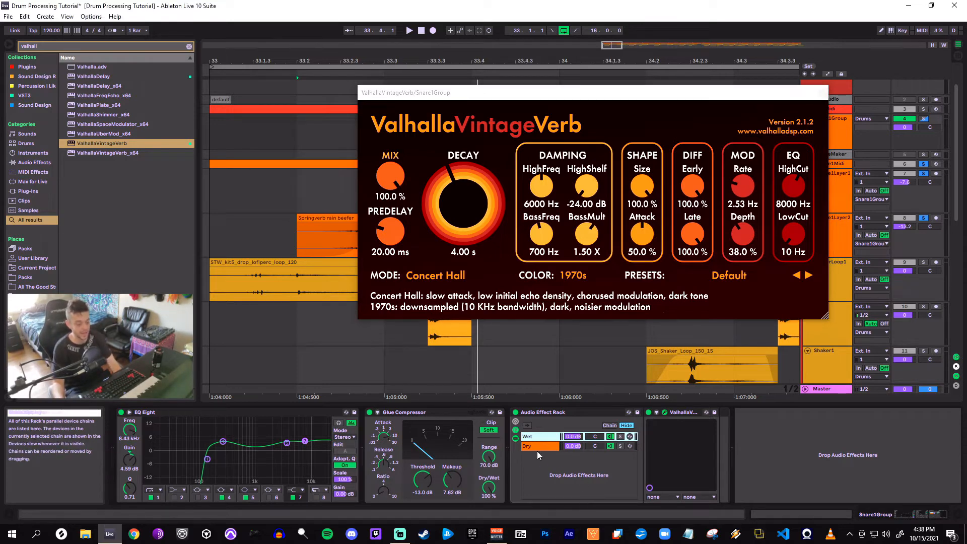
click(543, 447)
click(539, 437)
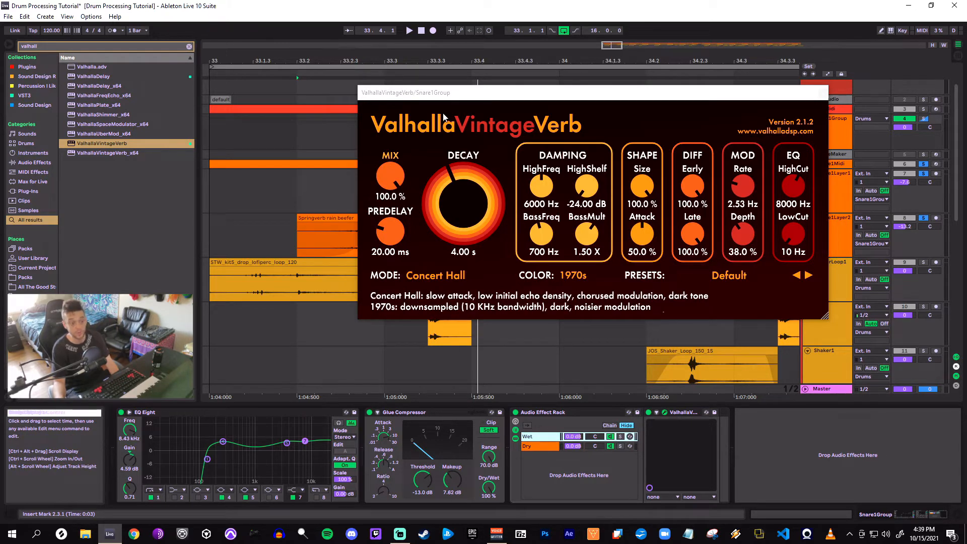
click(543, 447)
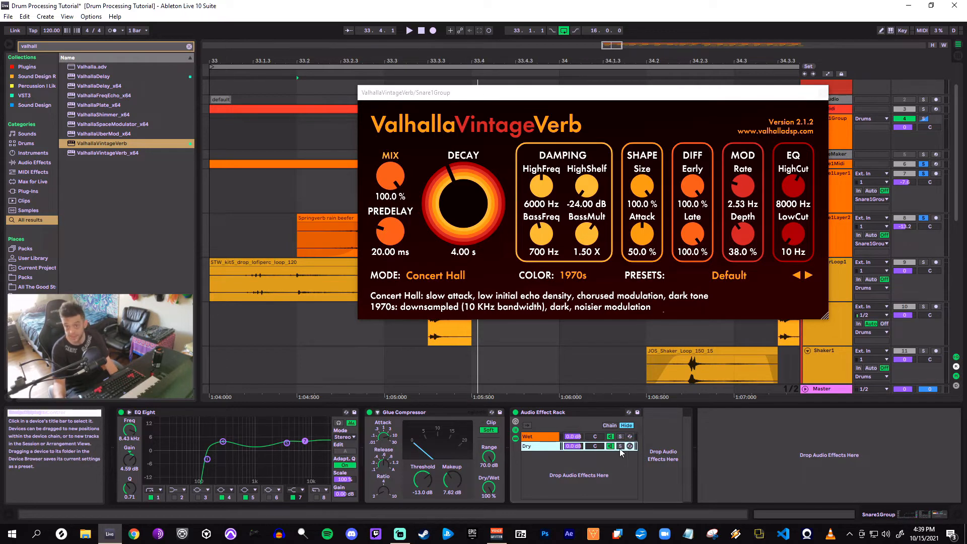
click(554, 437)
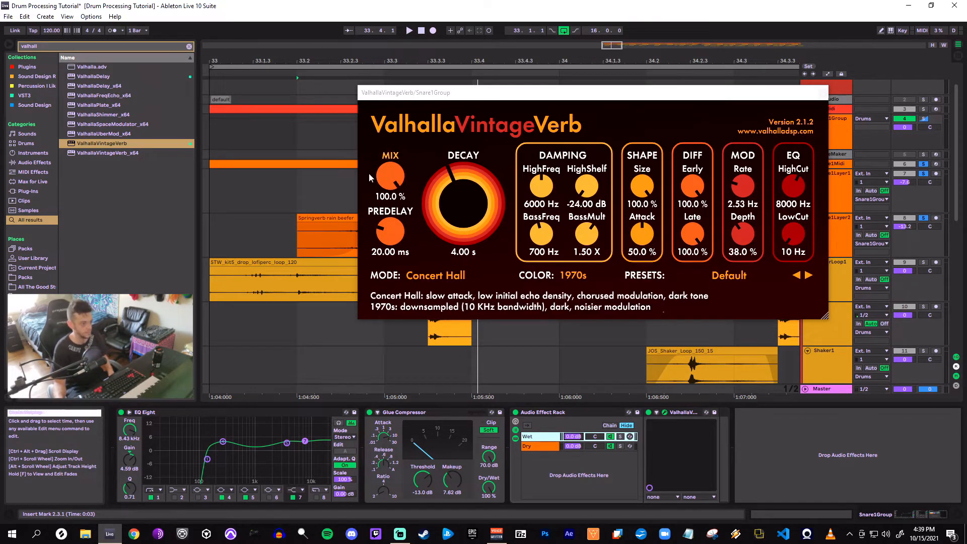
Play the snare loop and audition the rack by toggling the Dry chain, ending on the Wet chain
key(space)
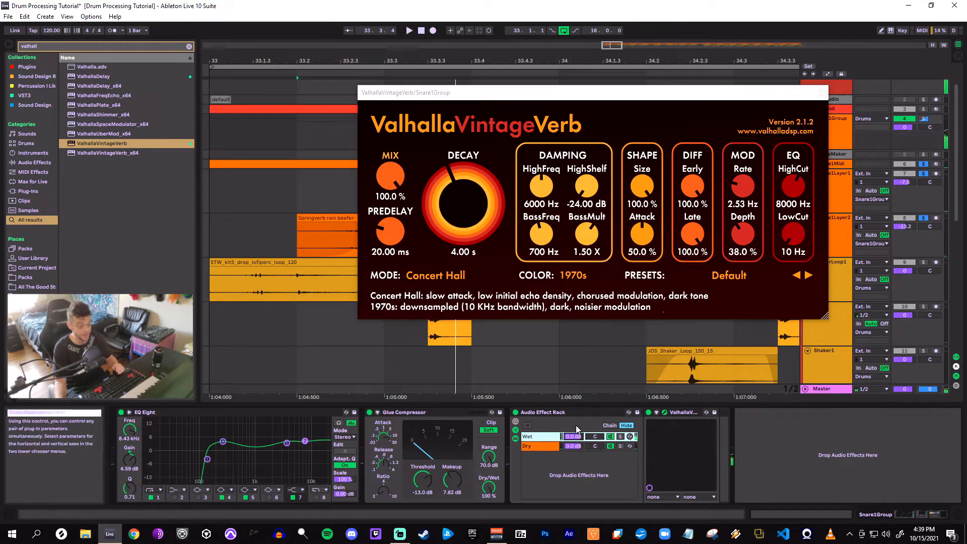
click(611, 448)
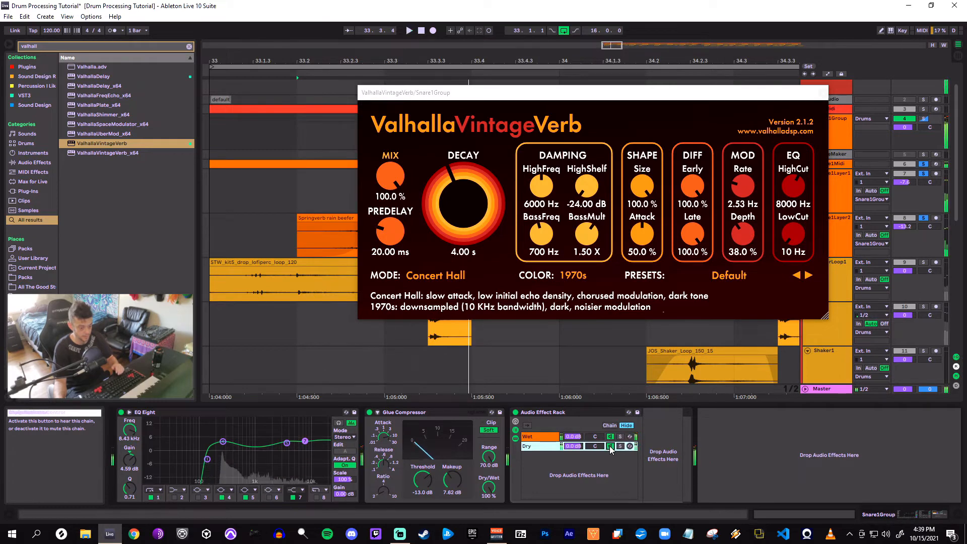
click(547, 437)
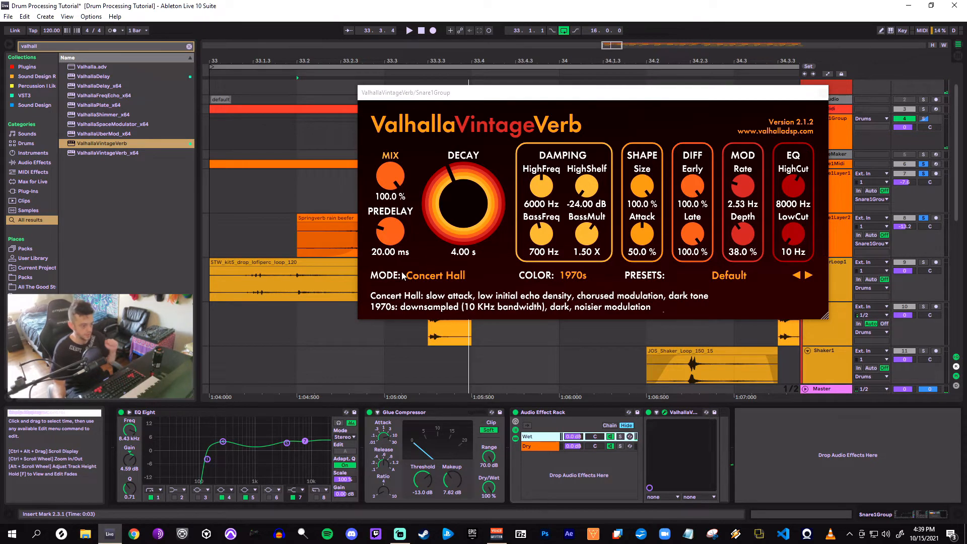
Set the reverb's predelay to 15.18 ms and its mode to Dirty Plate
click(385, 231)
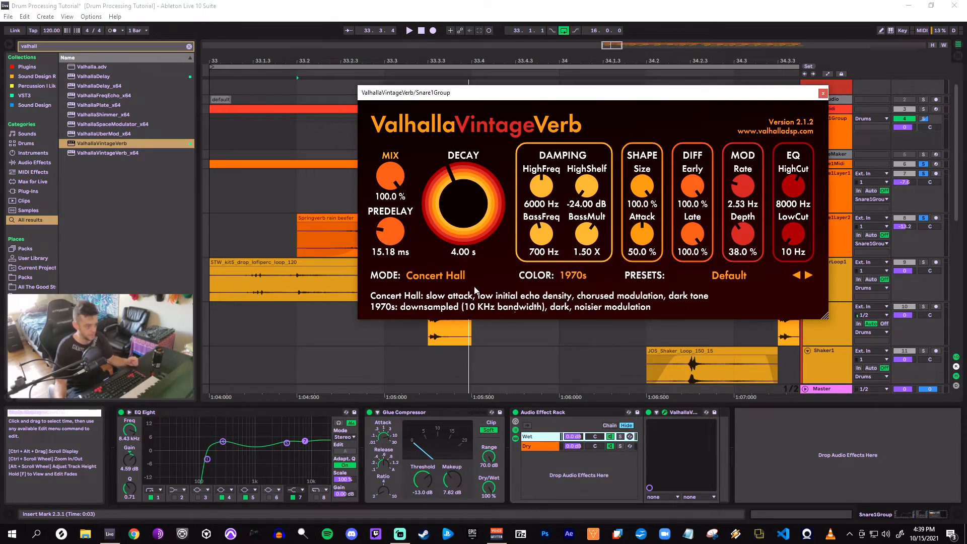
click(454, 280)
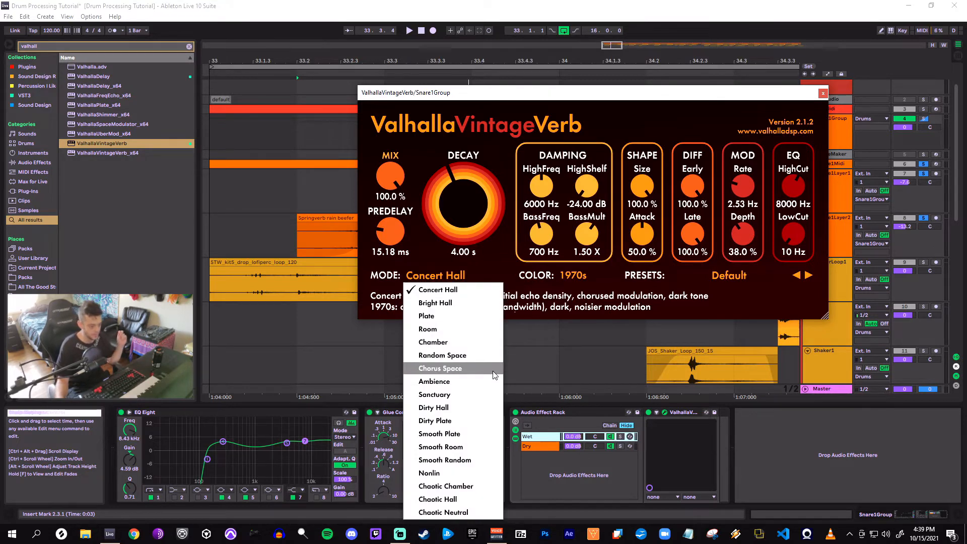
click(458, 419)
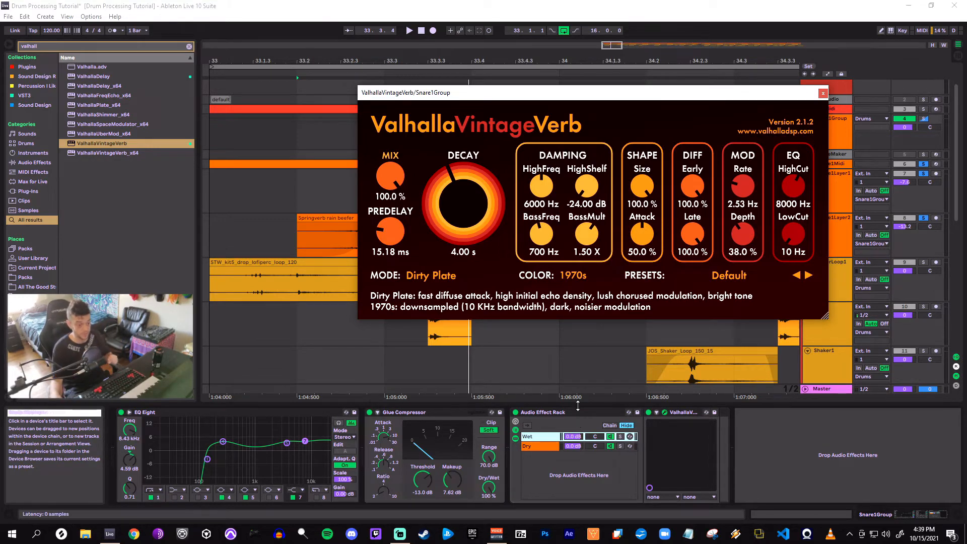
Set the reverb's damping to 1030 Hz BassFreq, 1.14 X BassMult and -15.07 dB HighShelf
mouse_move(592, 242)
mouse_down()
mouse_move(553, 224)
mouse_move(554, 237)
mouse_move(582, 227)
mouse_up()
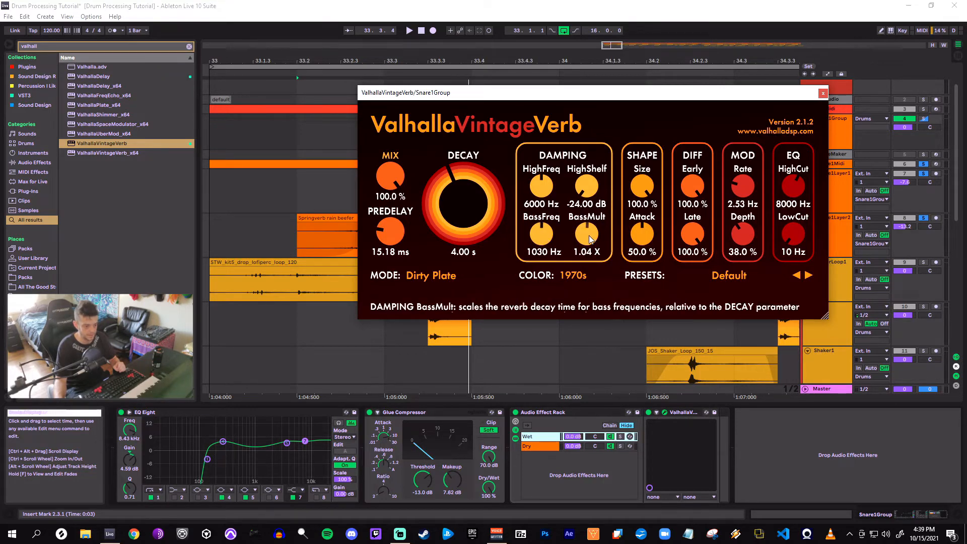
drag(589, 235, 588, 231)
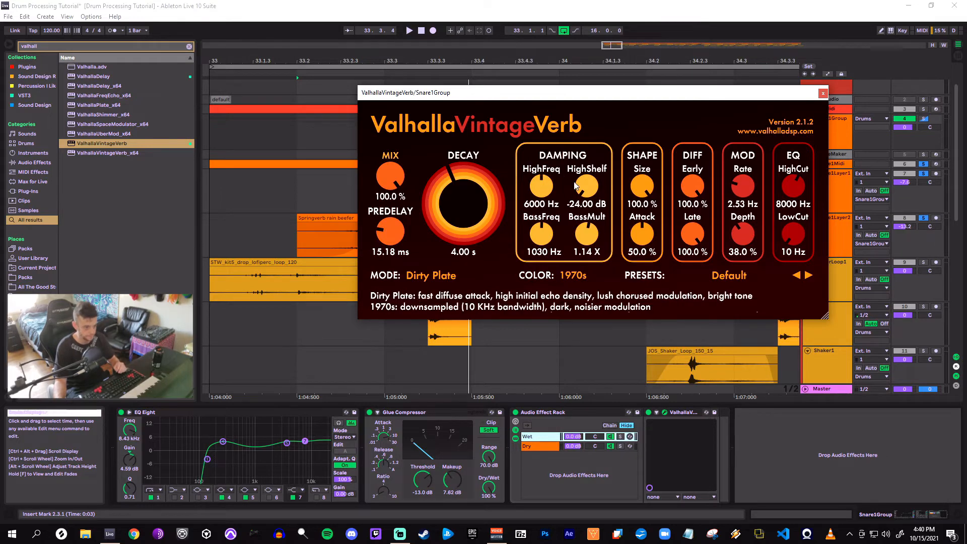
drag(592, 188, 600, 138)
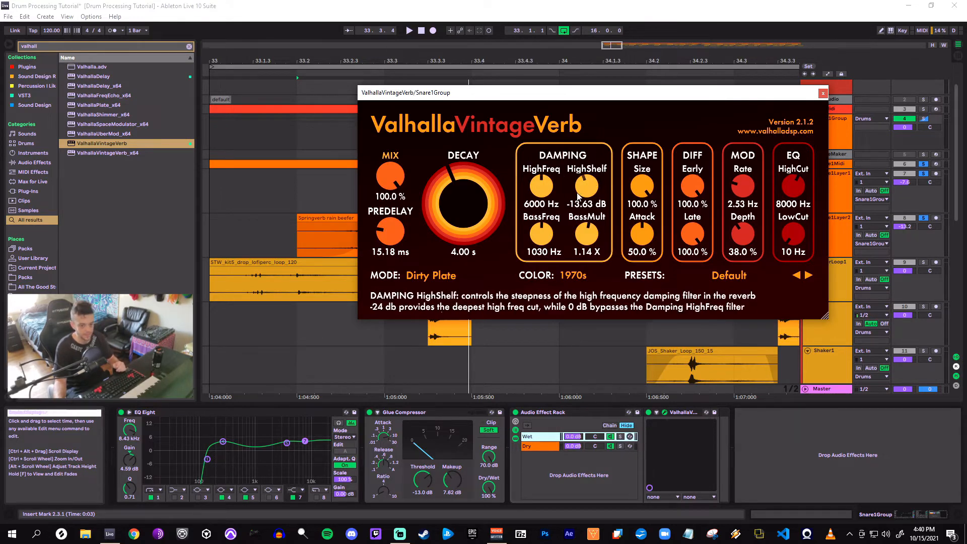
drag(584, 188, 586, 195)
Set the reverb's HighCut to 20000 Hz and LowCut to 170 Hz, and its Size to 58.8 % and Attack to 78.4 %
drag(798, 191, 801, 30)
drag(795, 236, 799, 227)
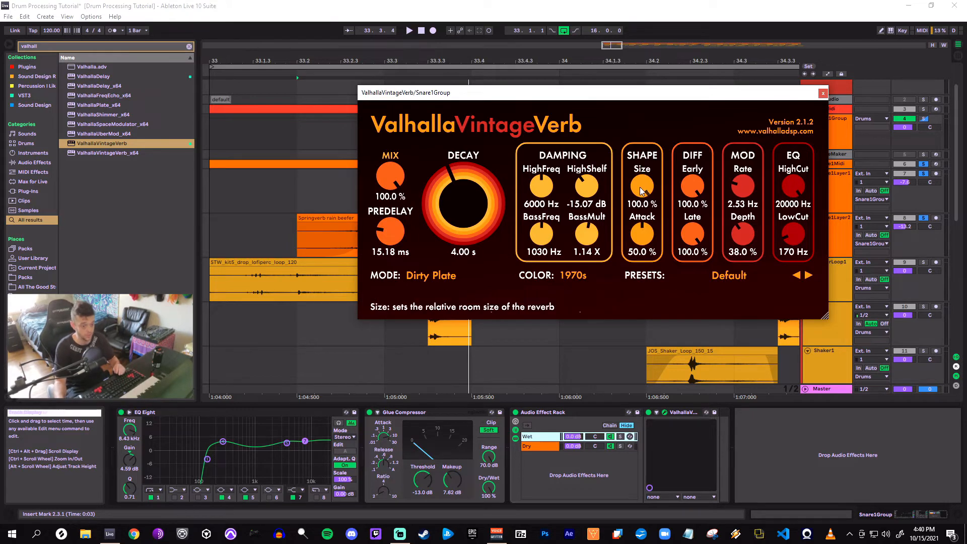
drag(639, 186, 643, 231)
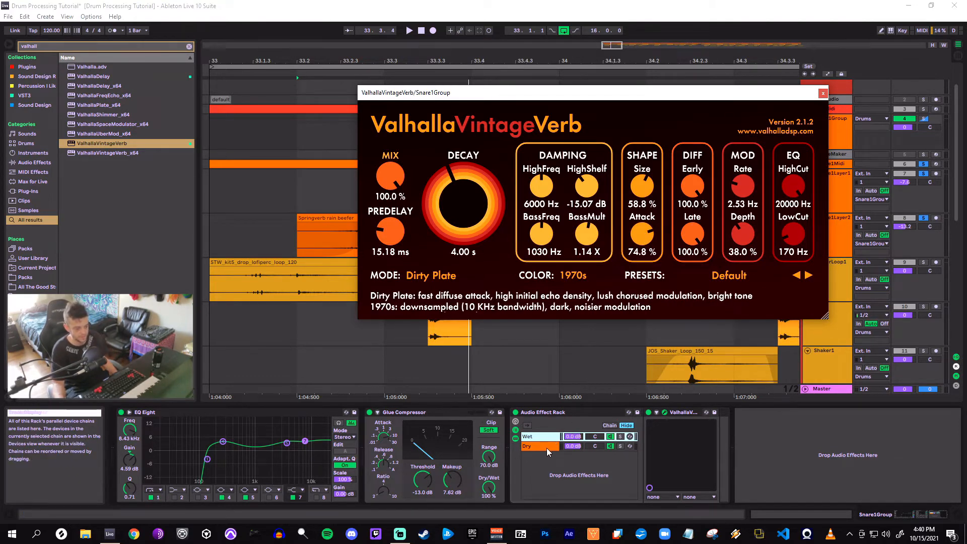
drag(644, 236, 645, 231)
Move the reverb window off the snare tracks, set the playback start to 33.3.1 and audition the snare hit
key(space)
key(space)
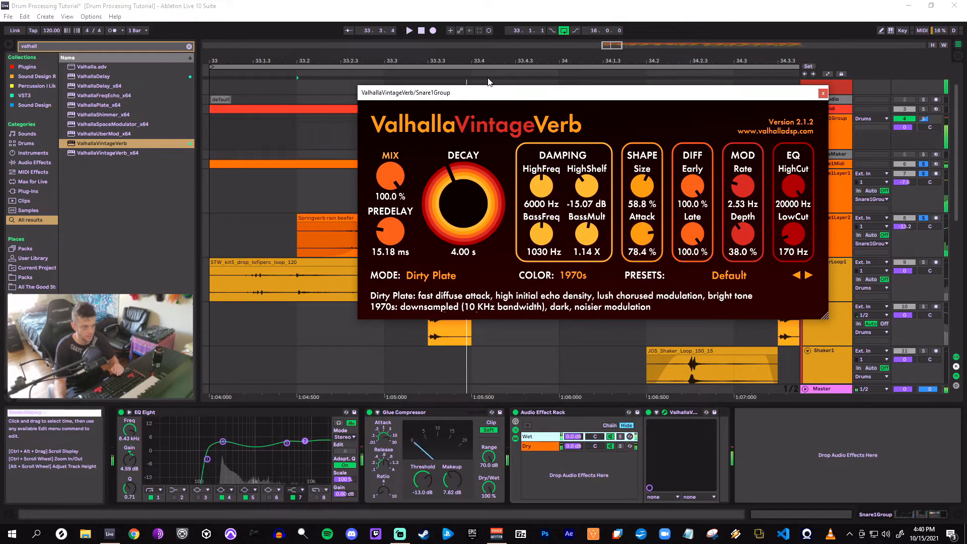
drag(489, 91, 516, 261)
click(383, 137)
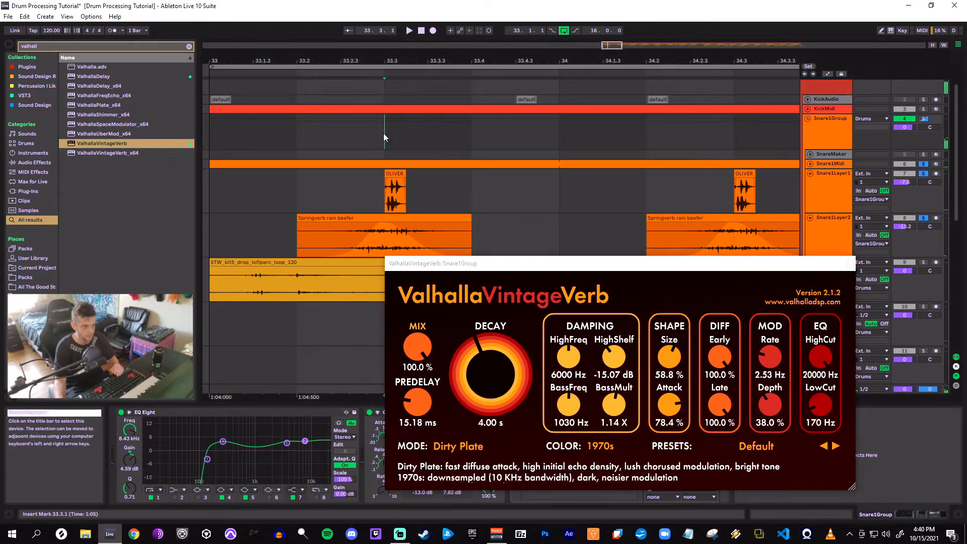
key(space)
key(space)
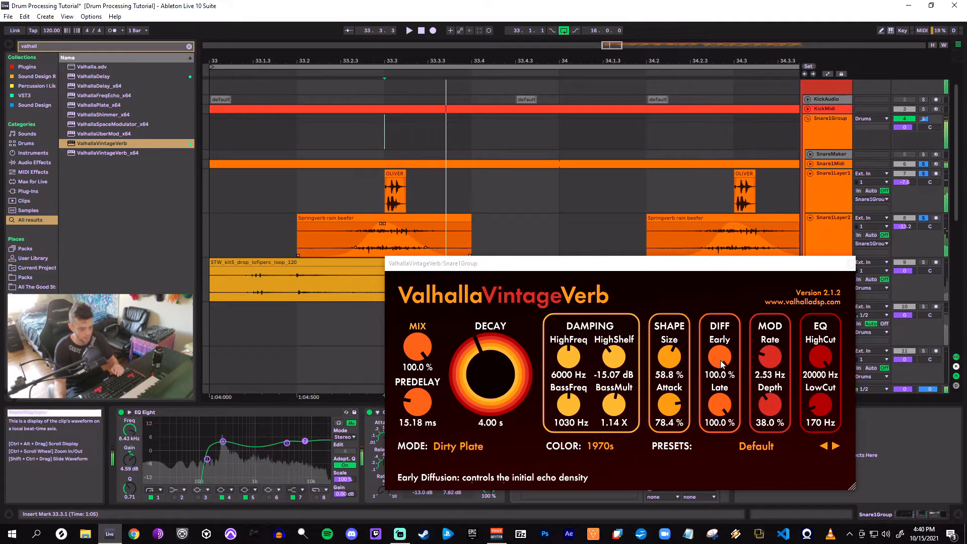
key(space)
key(space)
Lower the reverb's HighShelf damping to -20.93 dB while replaying the snare hit
drag(613, 357, 612, 368)
drag(631, 270, 594, 246)
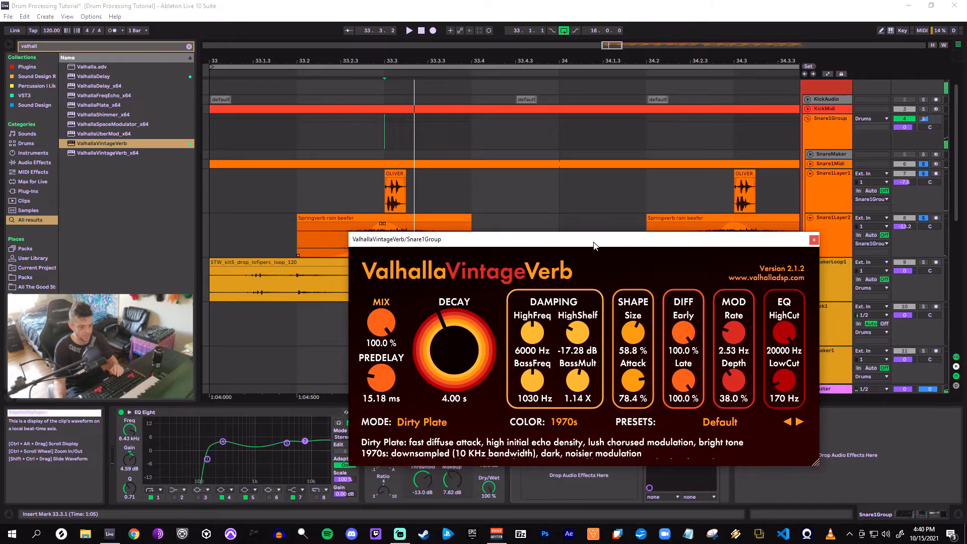
key(space)
drag(580, 335, 587, 354)
key(space)
key(space)
key(space)
Uncover the effect rack, solo its Wet chain and replay the snare hit to hear only the reverb
drag(711, 236, 698, 94)
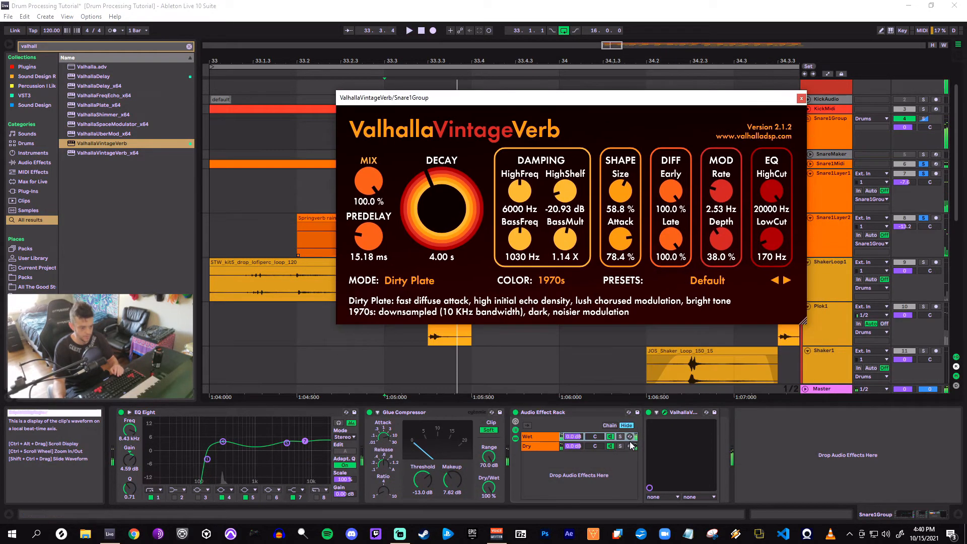
click(620, 436)
key(space)
key(space)
key(space)
key(space)
key(space)
Set the reverb's HighShelf damping to -20.26 dB and its HighCut to 3950 Hz during playback
mouse_move(560, 200)
mouse_down()
mouse_move(579, 101)
mouse_move(600, 74)
mouse_move(612, 193)
mouse_up()
key(space)
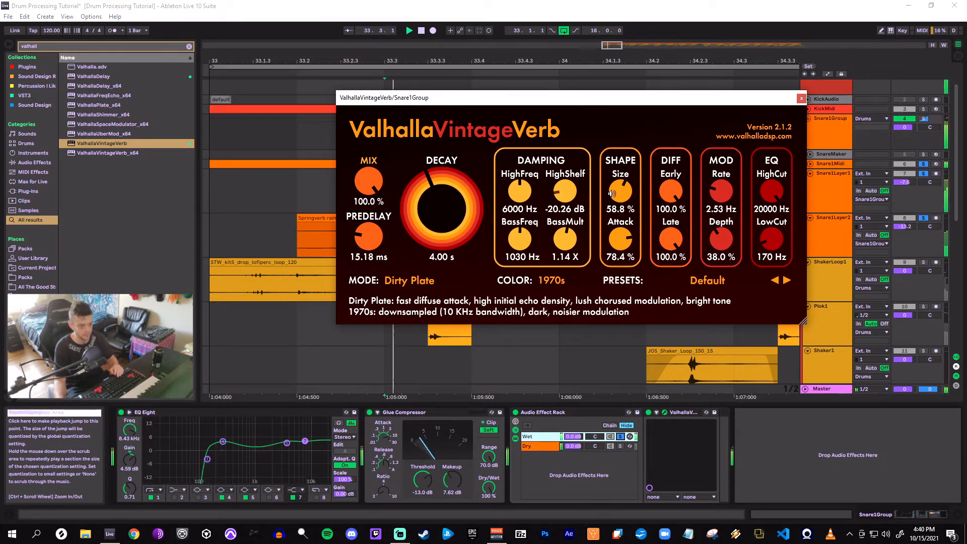
drag(771, 192, 775, 276)
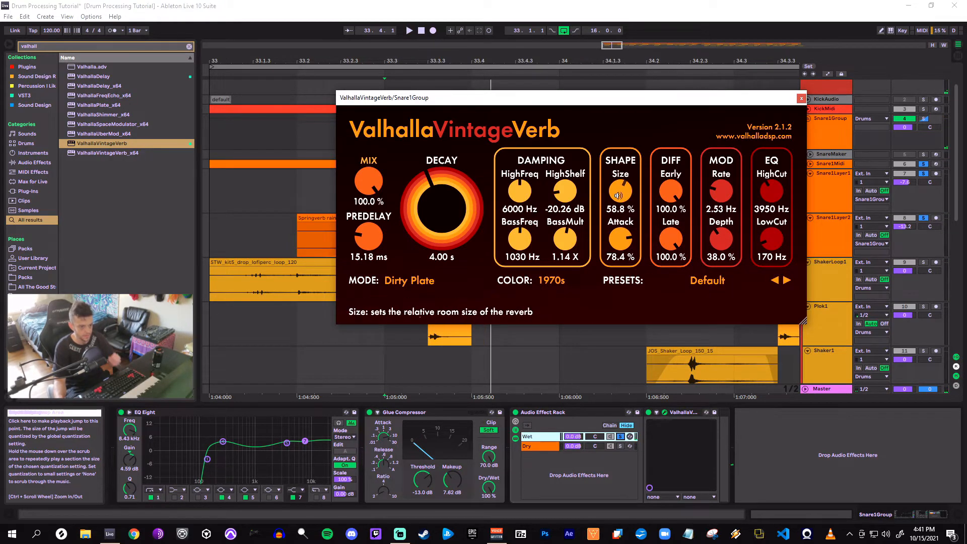
Try the reverb's early diffusion at 0 %, then raise it to 42.8 % during playback
drag(675, 189, 681, 306)
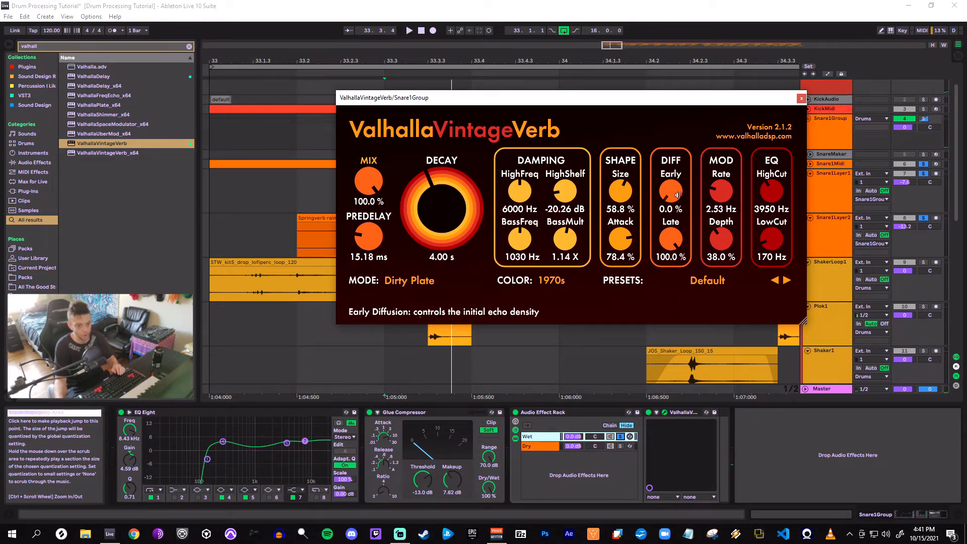
key(space)
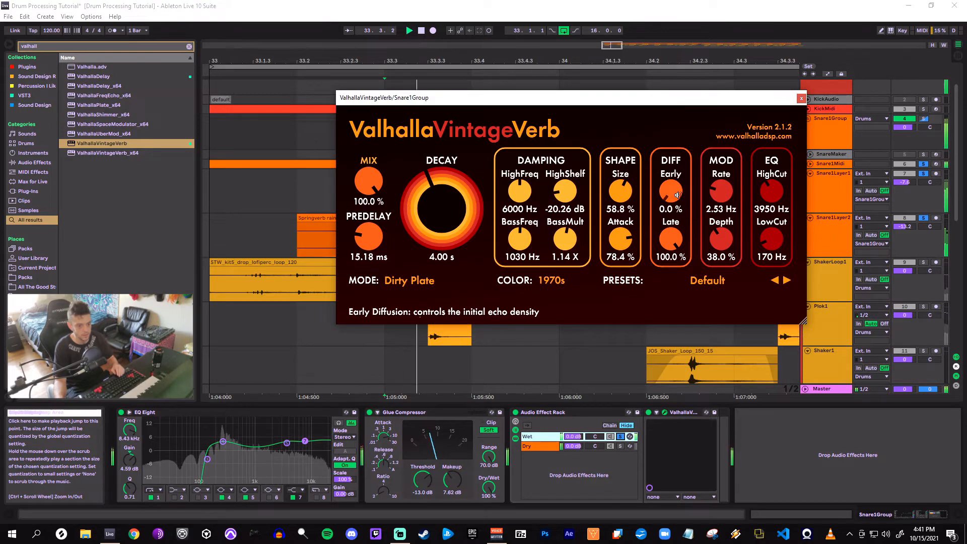
drag(678, 195, 677, 151)
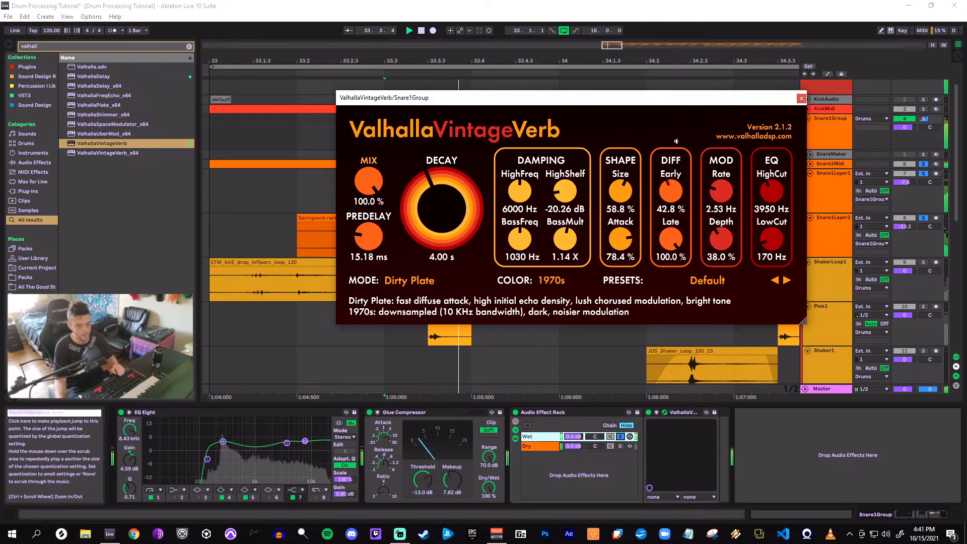
Set the reverb's early diffusion to 42.4 %, late diffusion to 63.2 % and decay to 0.88 s
drag(658, 261, 673, 309)
drag(672, 237, 674, 228)
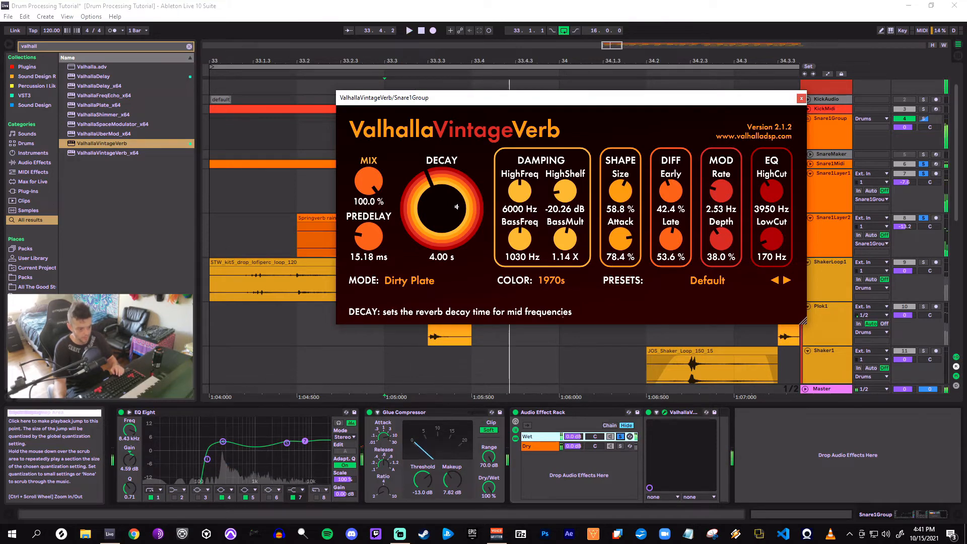
drag(459, 206, 460, 227)
drag(672, 242, 672, 234)
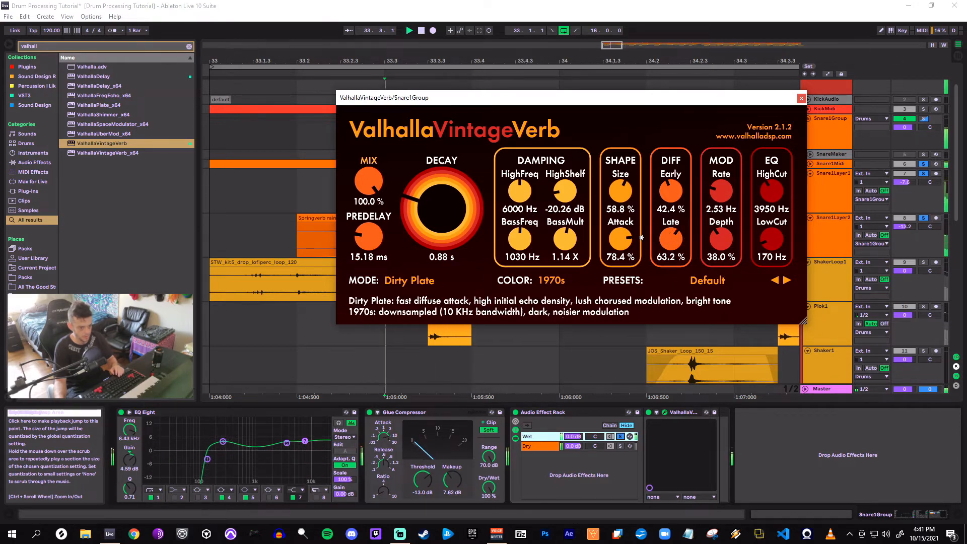
Set the reverb's BassMult to 1.63 X and BassFreq to 450 Hz while replaying the snare hit
mouse_move(573, 241)
mouse_down()
mouse_move(519, 248)
mouse_move(565, 241)
mouse_move(521, 251)
mouse_move(565, 249)
mouse_up()
key(space)
key(space)
key(space)
key(space)
key(space)
key(space)
key(space)
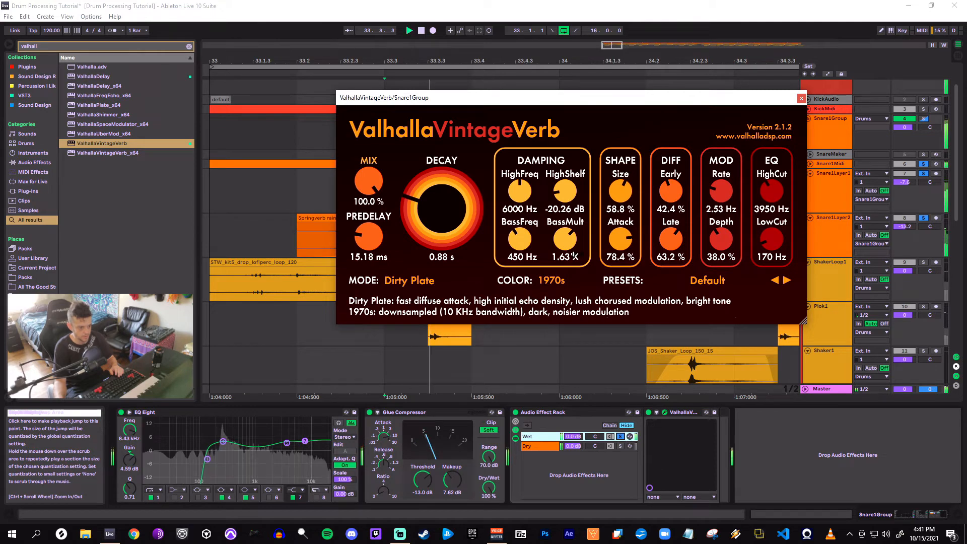
key(space)
key(space)
key(space)
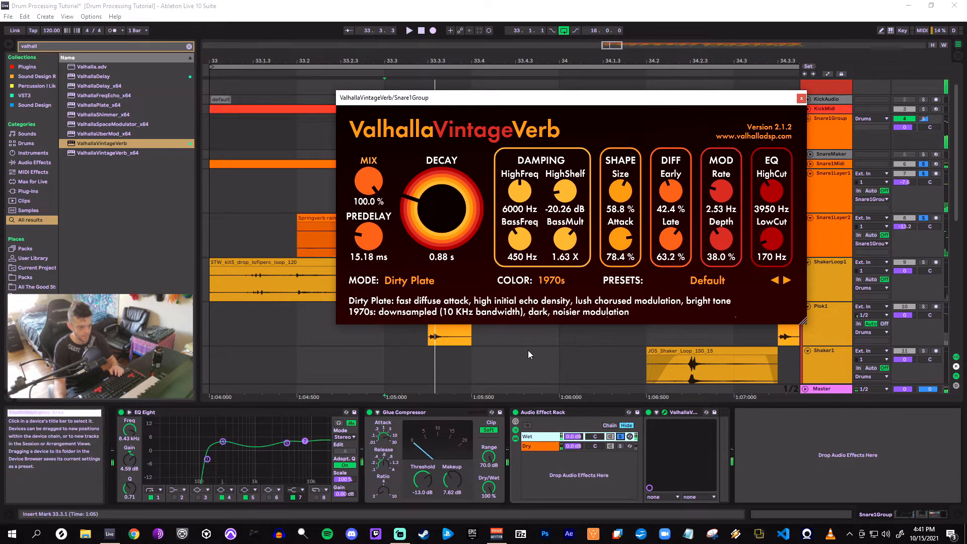
Unsolo the rack's Wet chain and lower its volume to -15.0 dB, replaying the snare hit
click(621, 436)
key(space)
click(621, 437)
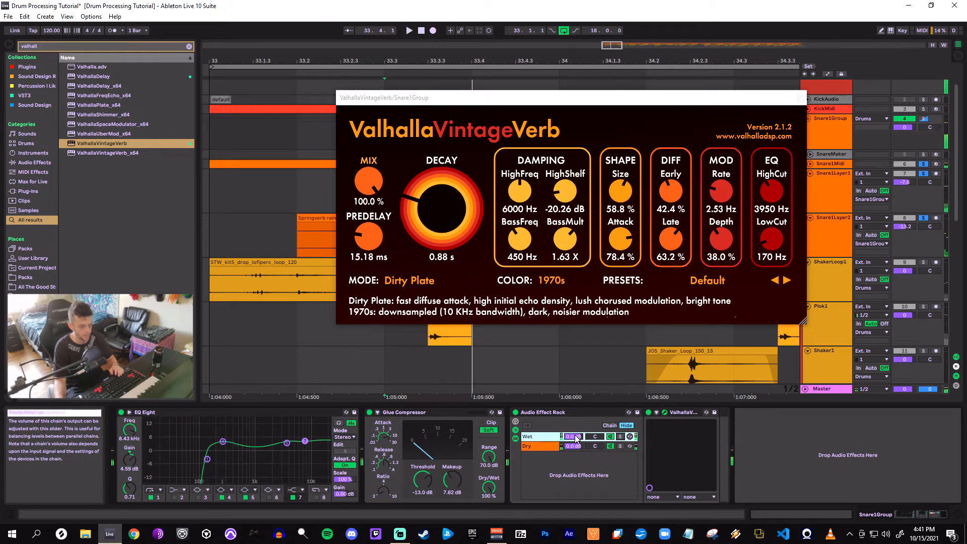
drag(577, 437, 577, 466)
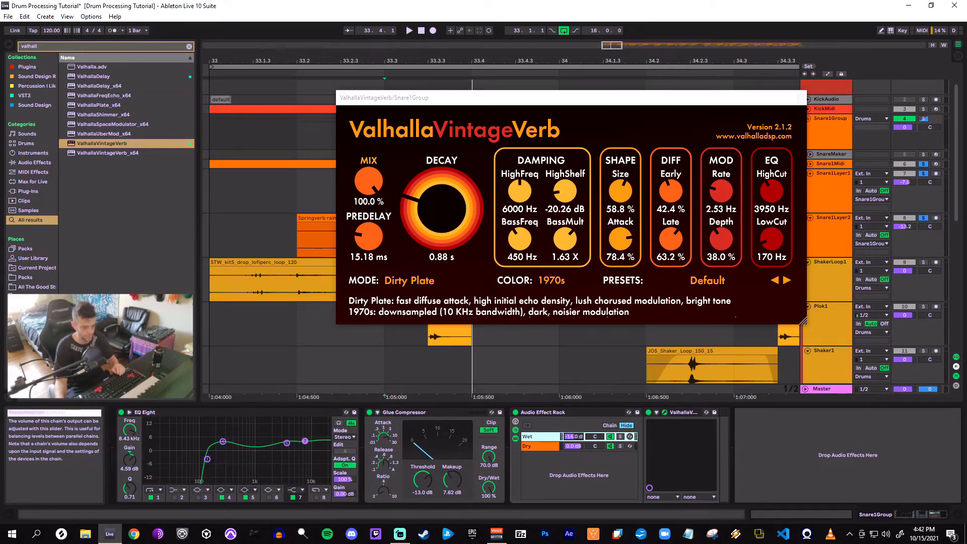
key(space)
key(space)
key(space)
drag(574, 437, 574, 439)
key(space)
key(space)
key(space)
Bypass and re-enable the snare group's effect rack during playback to compare the snare with and without reverb
click(516, 413)
key(space)
click(515, 413)
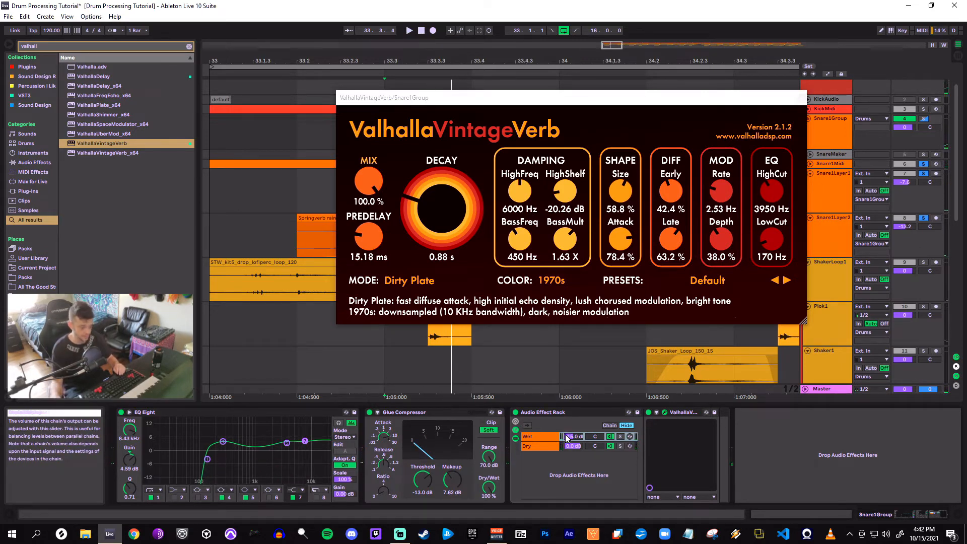
click(516, 412)
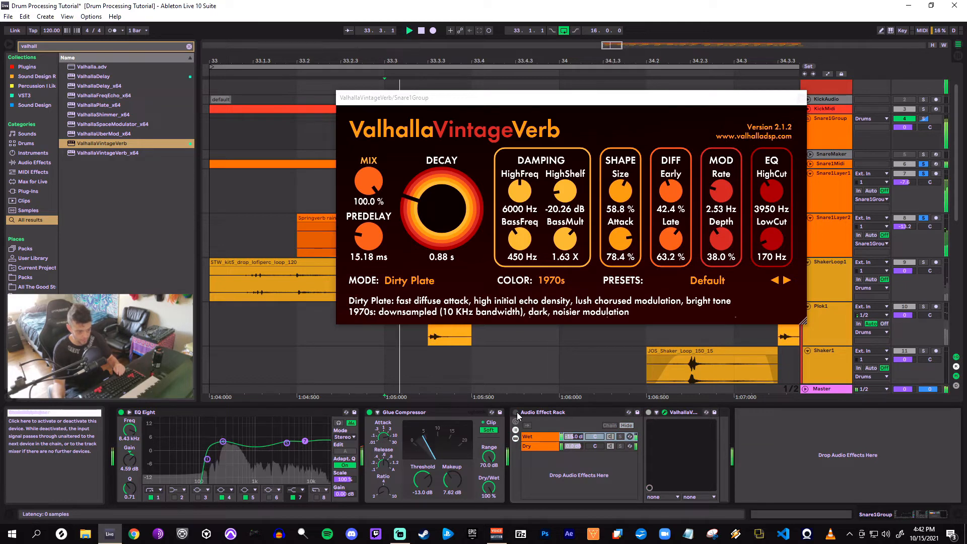
click(516, 412)
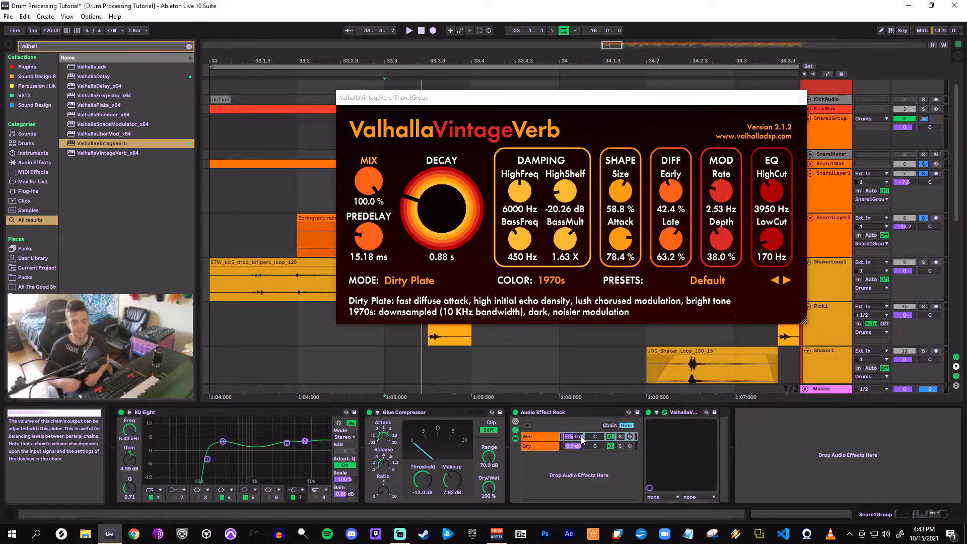
Close the reverb window and deactivate the last half bar of ShakerLoop1, from 48.3.1 to 49.1.1
click(800, 97)
drag(636, 65, 613, 60)
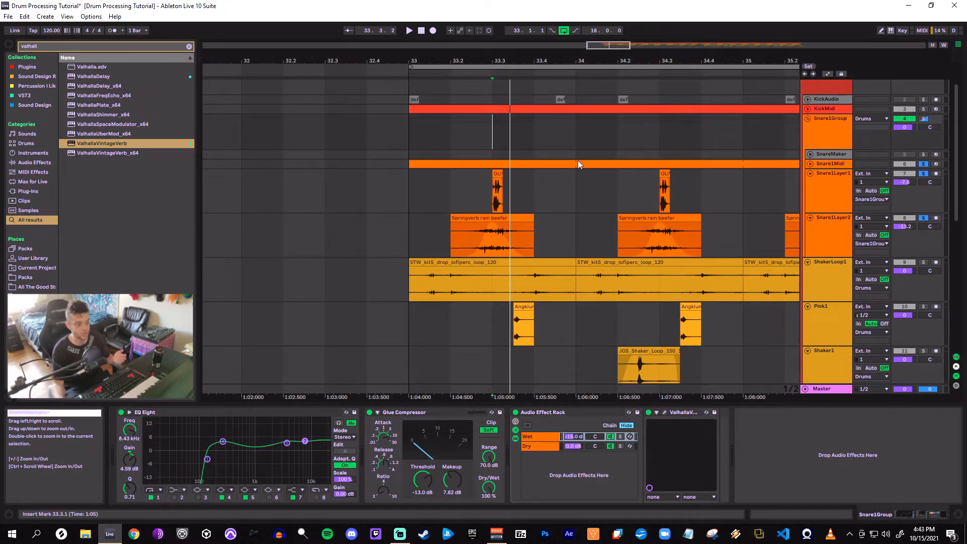
drag(540, 60, 376, 59)
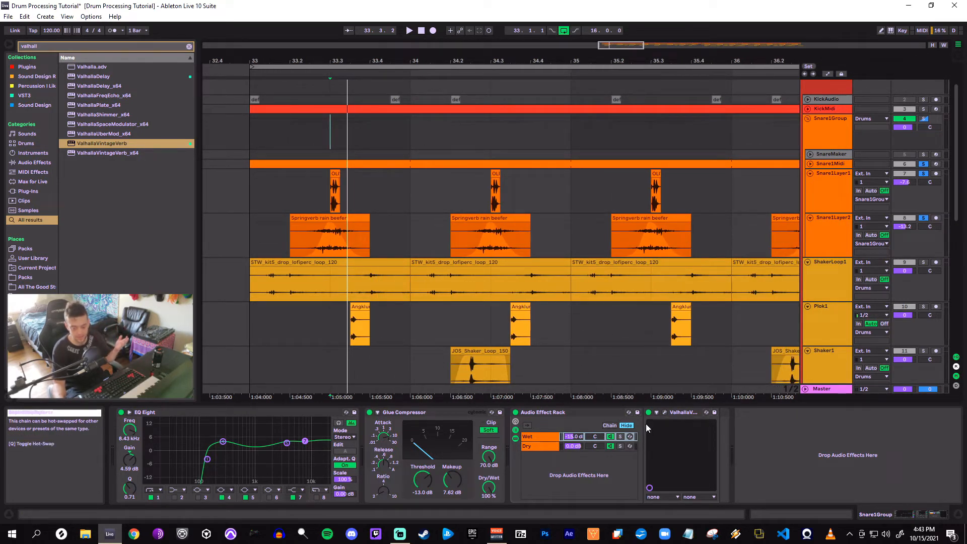
drag(416, 60, 247, 40)
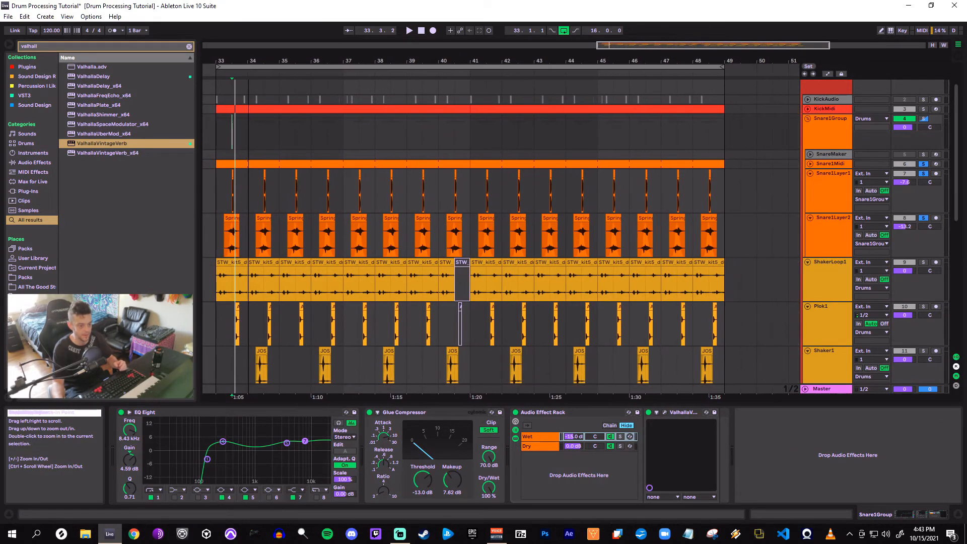
mouse_move(708, 280)
mouse_down()
mouse_move(700, 280)
mouse_move(724, 284)
mouse_up()
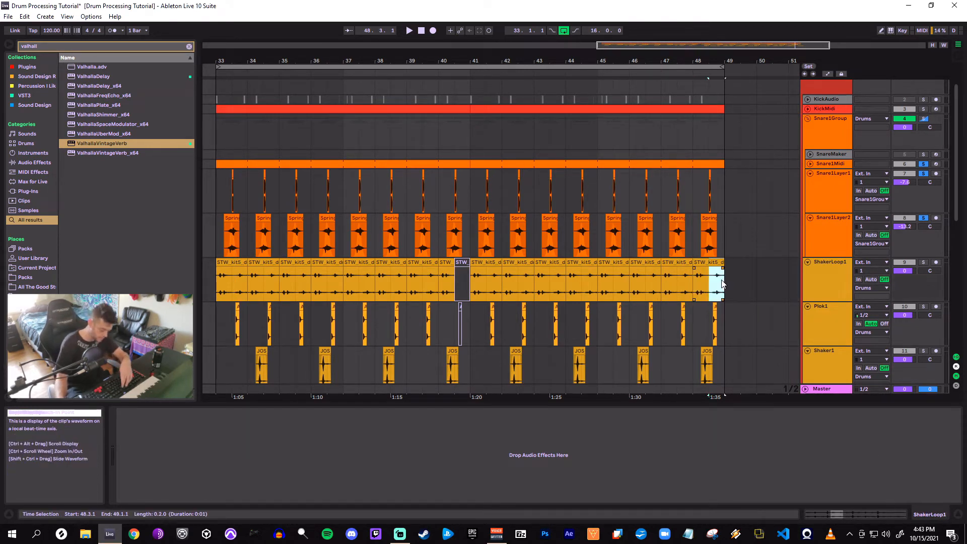
scroll(272, 246, up, 1)
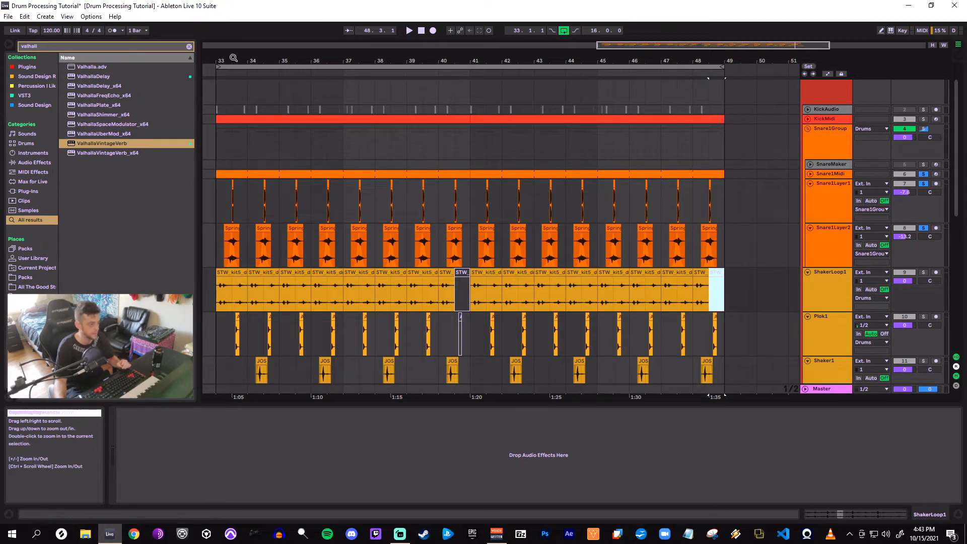
Fold the Snare1Layer1 and Snare1Layer2 tracks in the arrangement
drag(232, 61, 254, 73)
click(838, 210)
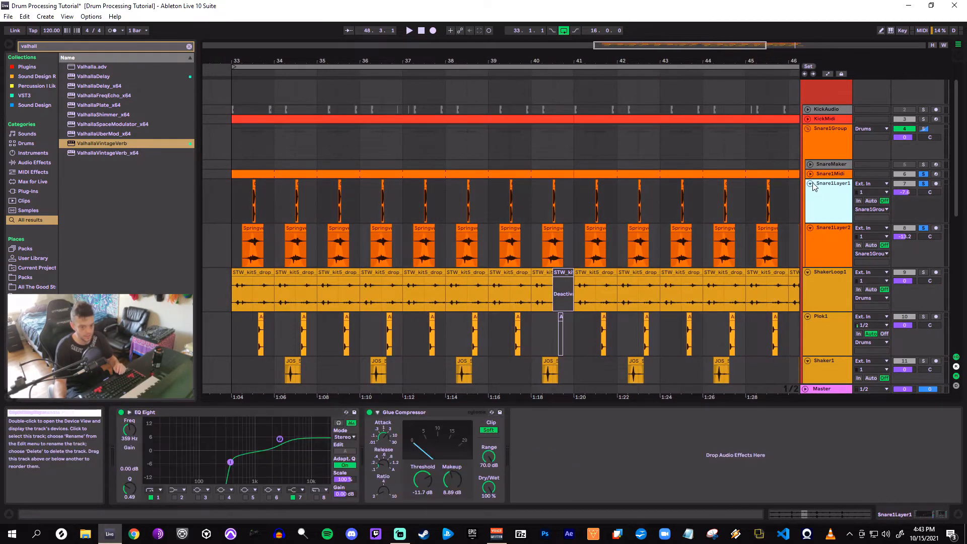
click(810, 184)
click(811, 196)
click(810, 193)
Play the snare group from 33.3.1 and lower its track volume to -4.1 dB
click(817, 147)
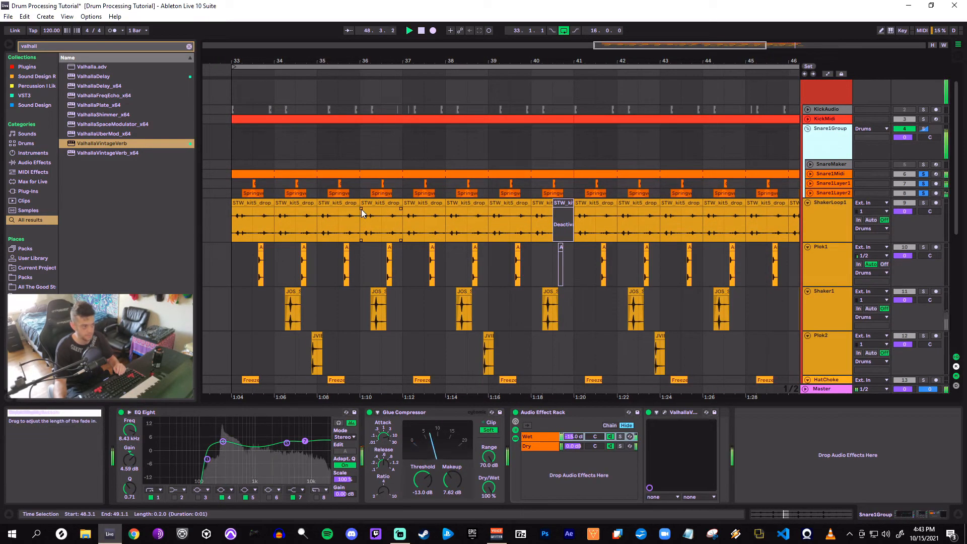
click(256, 148)
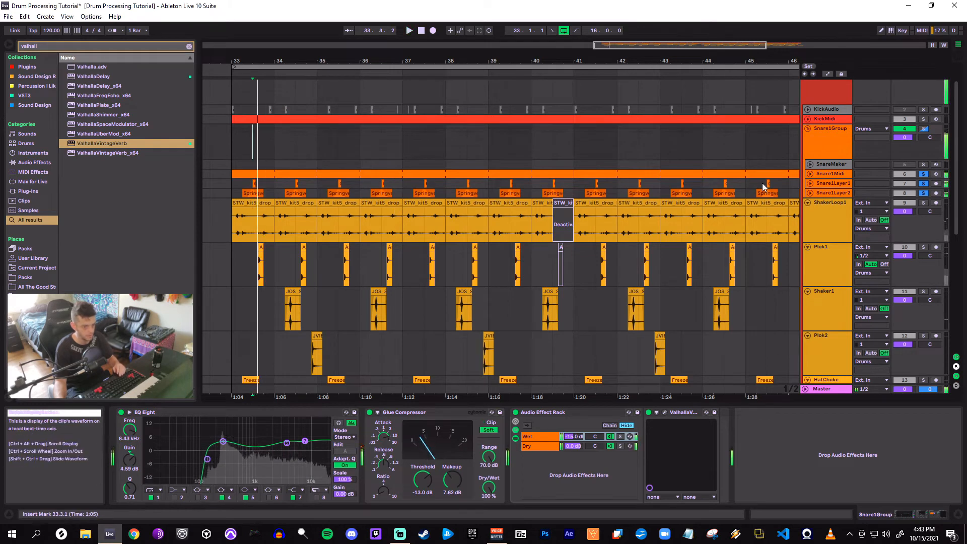
drag(904, 137, 904, 151)
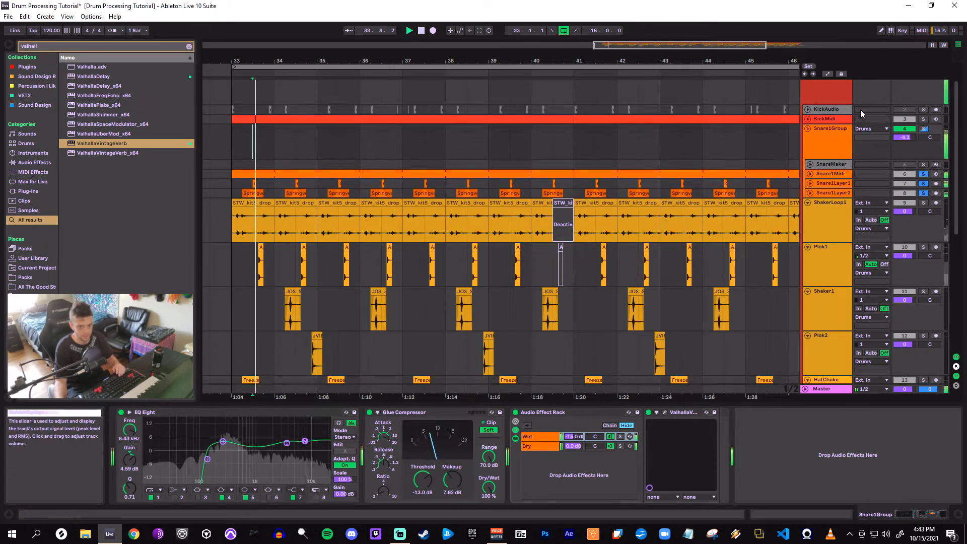
scroll(836, 138, up, 2)
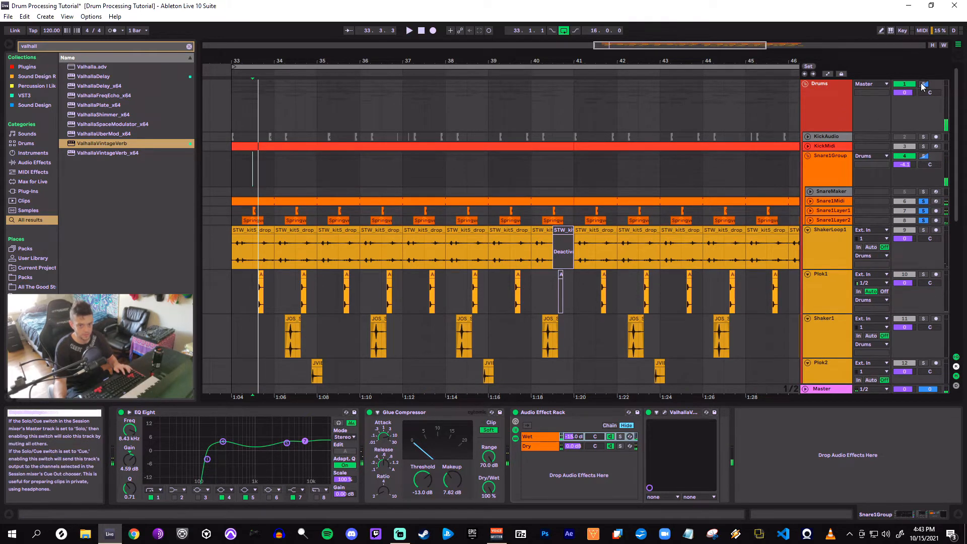
Solo the entire snare group together with the KickMidi track and audition both
key(space)
click(924, 157)
click(924, 156)
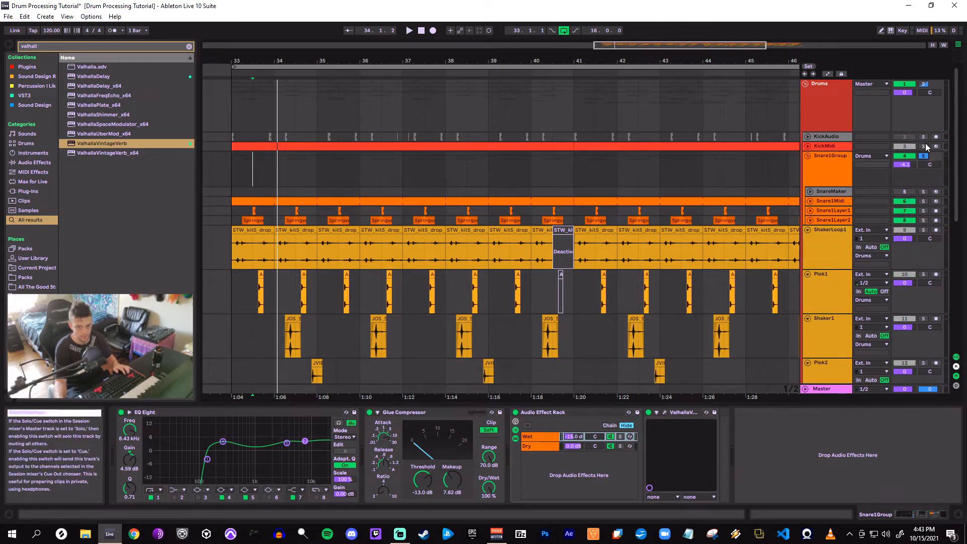
ctrl+click(923, 147)
key(space)
key(space)
Play the kick and snare from bar 33 and lower the snare group's volume to -5.1 dB
click(238, 167)
key(space)
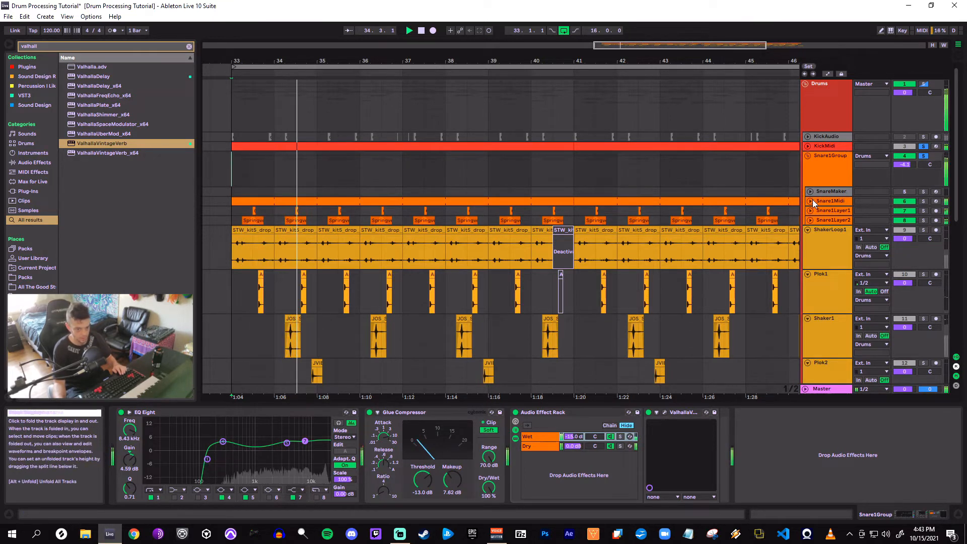
mouse_move(907, 167)
mouse_down()
mouse_move(906, 183)
mouse_move(907, 171)
mouse_up()
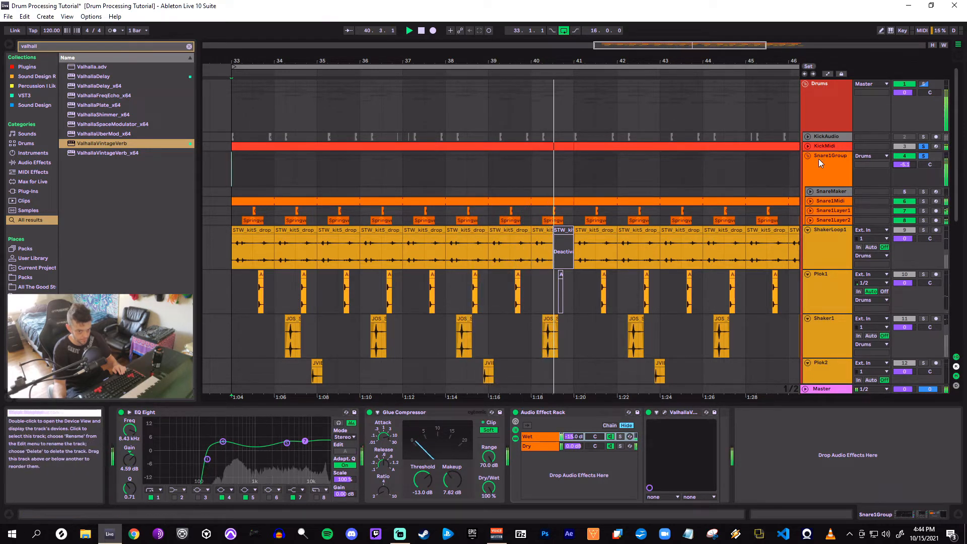
Fold the snare group and solo only the ShakerLoop1 track
click(807, 155)
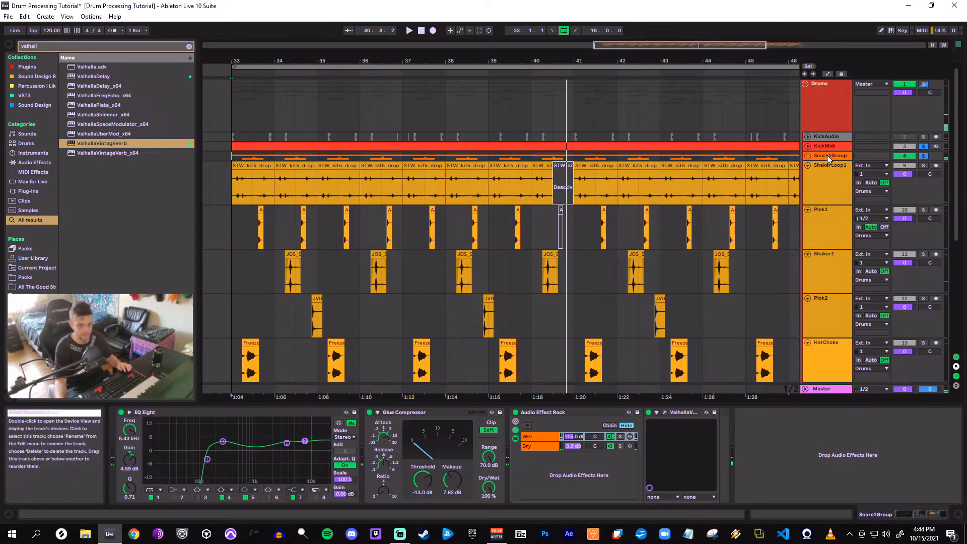
click(841, 169)
click(923, 165)
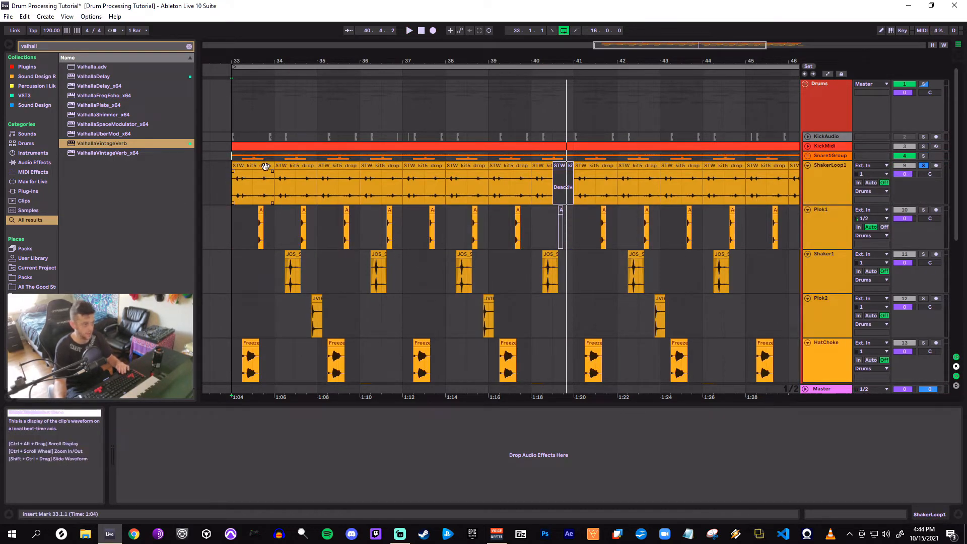
Select the first ShakerLoop1 clip, search the browser for "eq" and add an EQ Eight to the track
drag(478, 60, 423, 57)
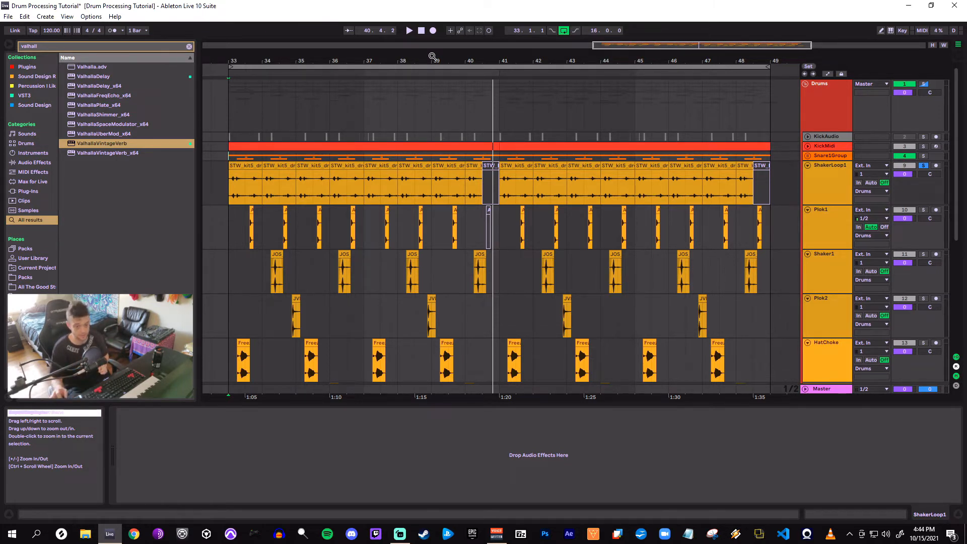
scroll(580, 240, down, 1)
scroll(769, 216, up, 1)
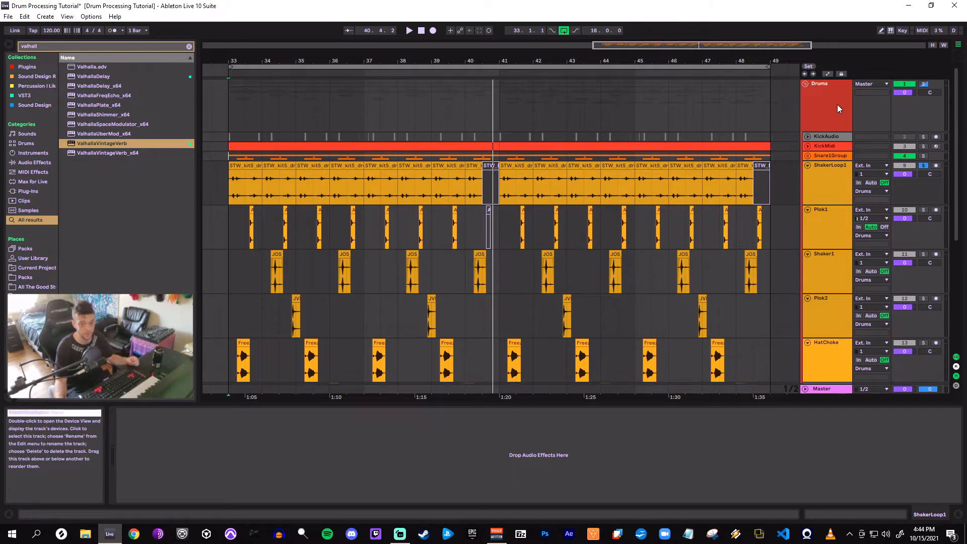
scroll(848, 280, down, 3)
scroll(831, 287, down, 6)
scroll(817, 259, up, 5)
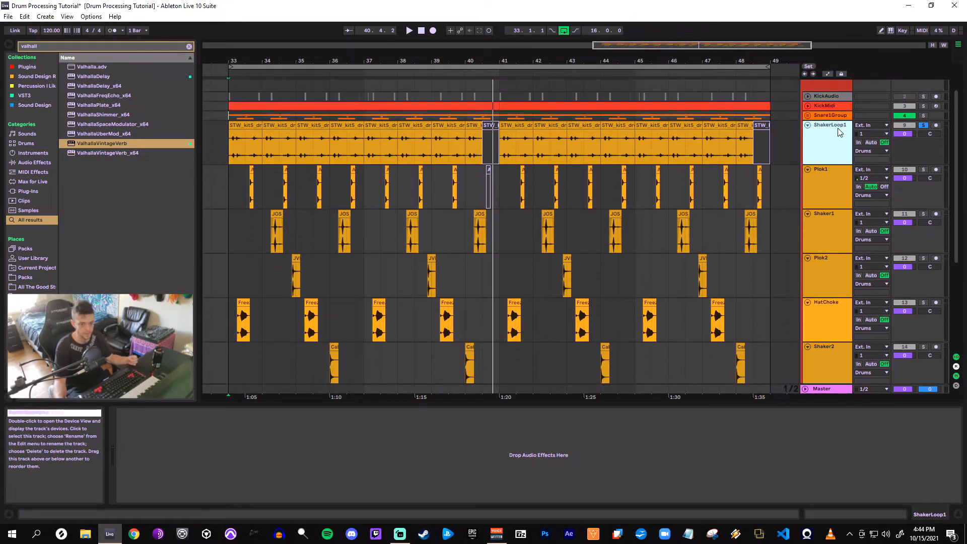
click(245, 146)
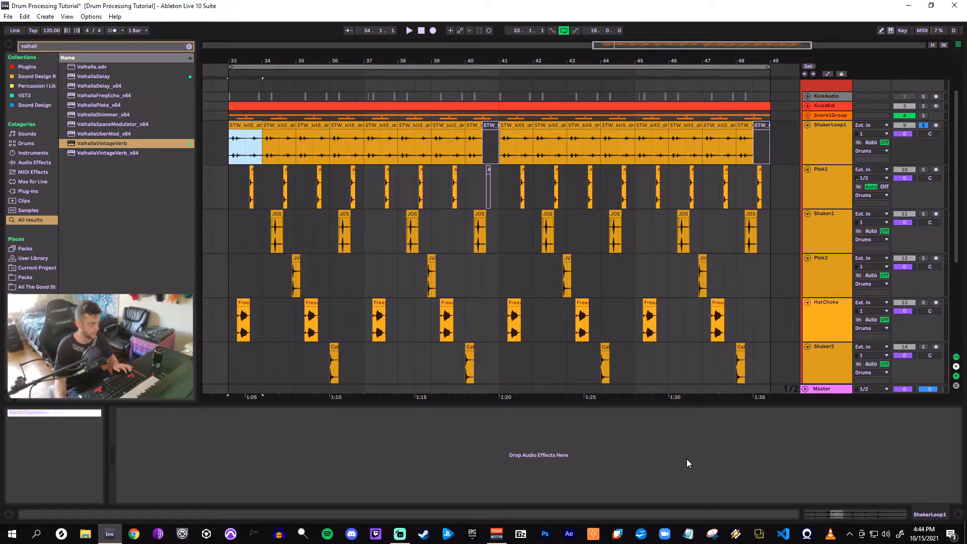
key(ctrl+f)
key(BackSpace)
text(eq)
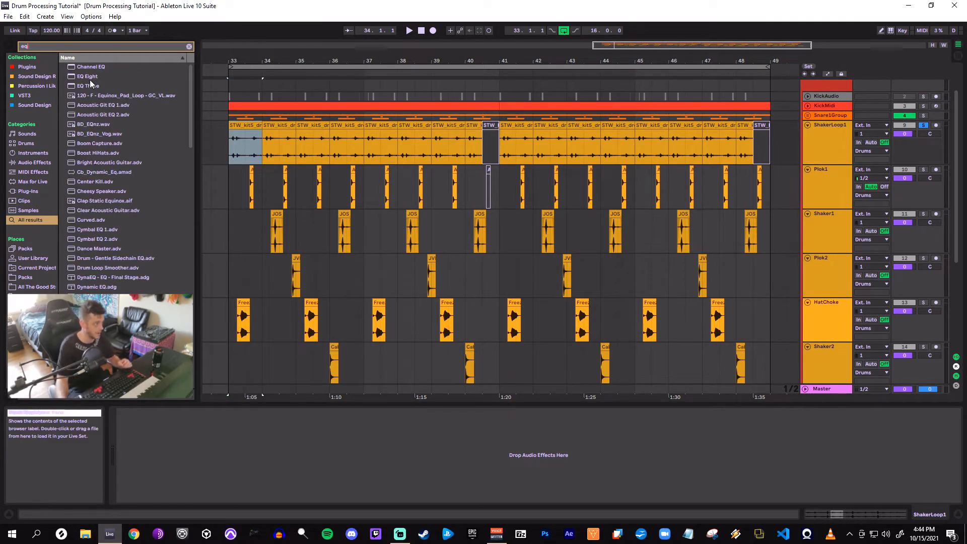
double_click(88, 76)
Try a resonant low cut on the shaker loop's EQ, sweeping to 417 Hz and then 375 Hz with Q 12.8
drag(224, 63, 225, 93)
drag(390, 55, 390, 55)
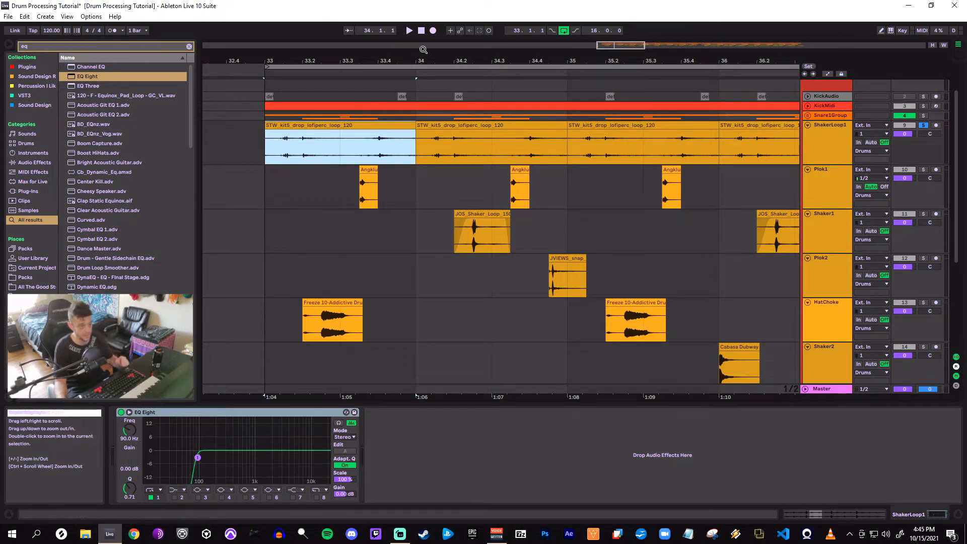
key(space)
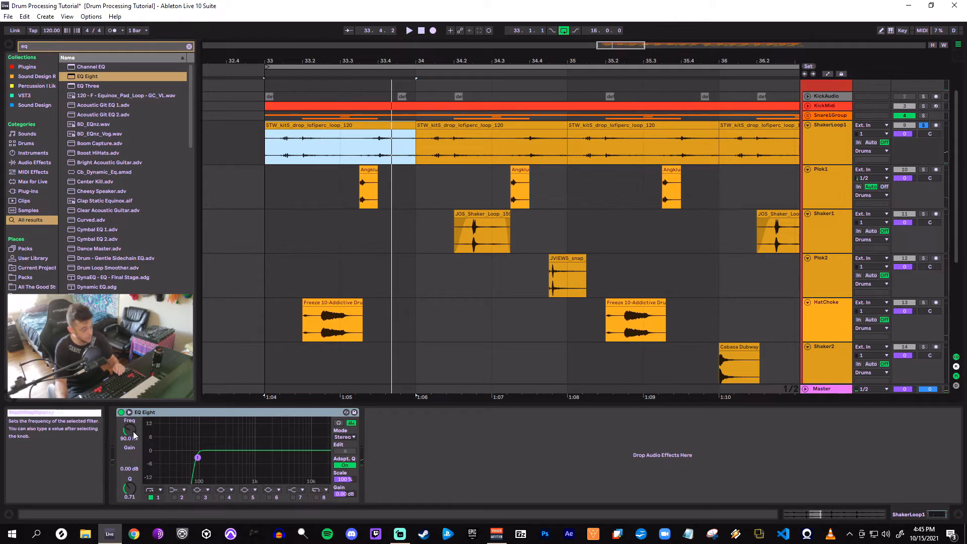
drag(197, 458, 233, 425)
key(space)
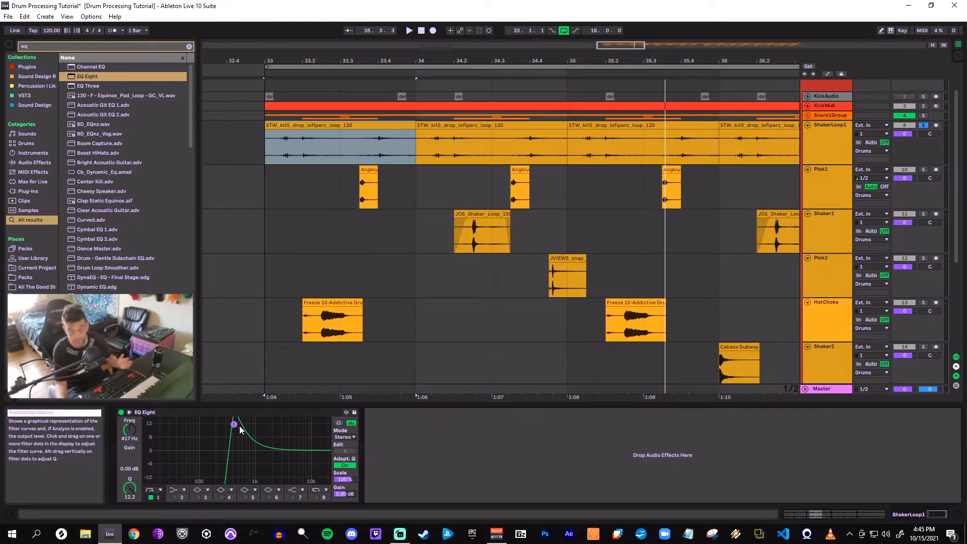
key(space)
drag(234, 424, 232, 424)
key(space)
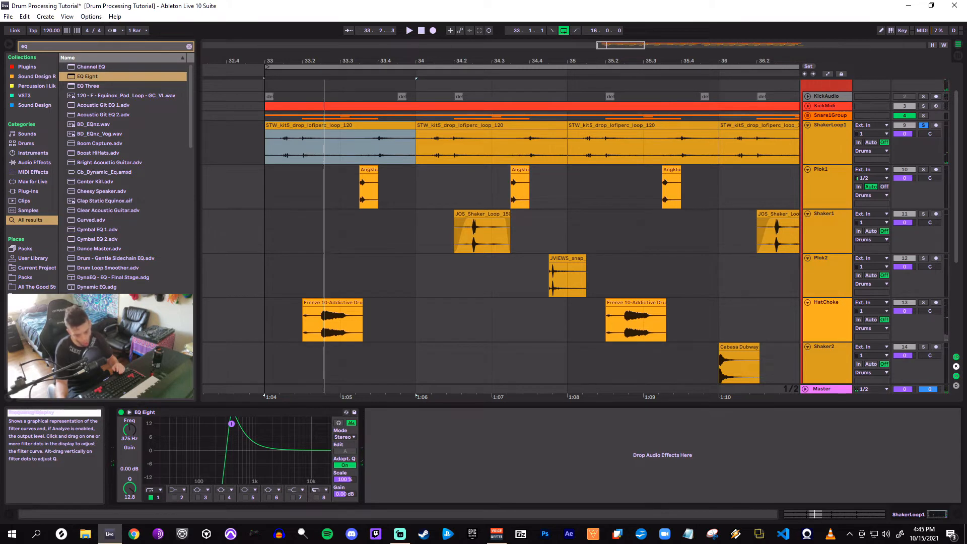
Flatten the shaker loop's low cut to Q 0.53 and set its frequency to 639 Hz
key(space)
drag(231, 424, 247, 461)
key(space)
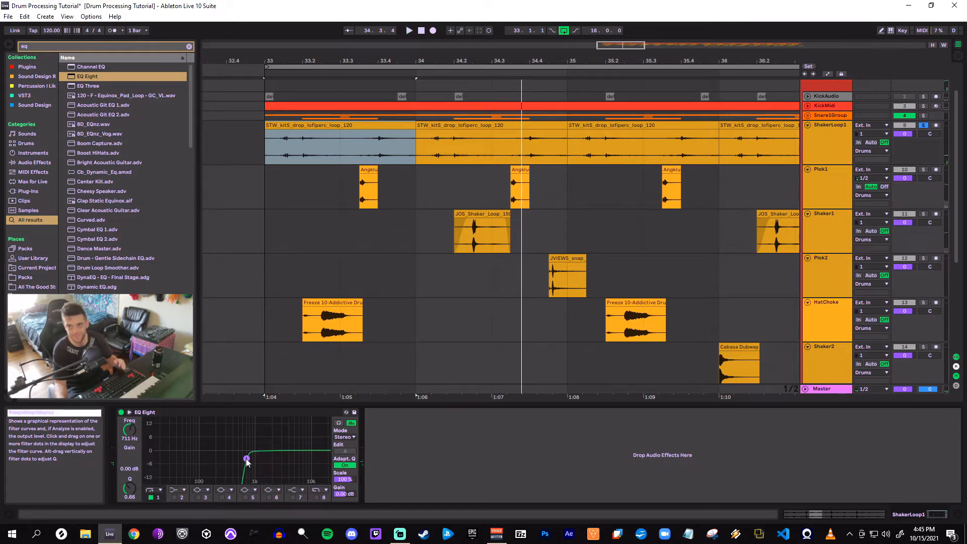
drag(244, 460, 243, 460)
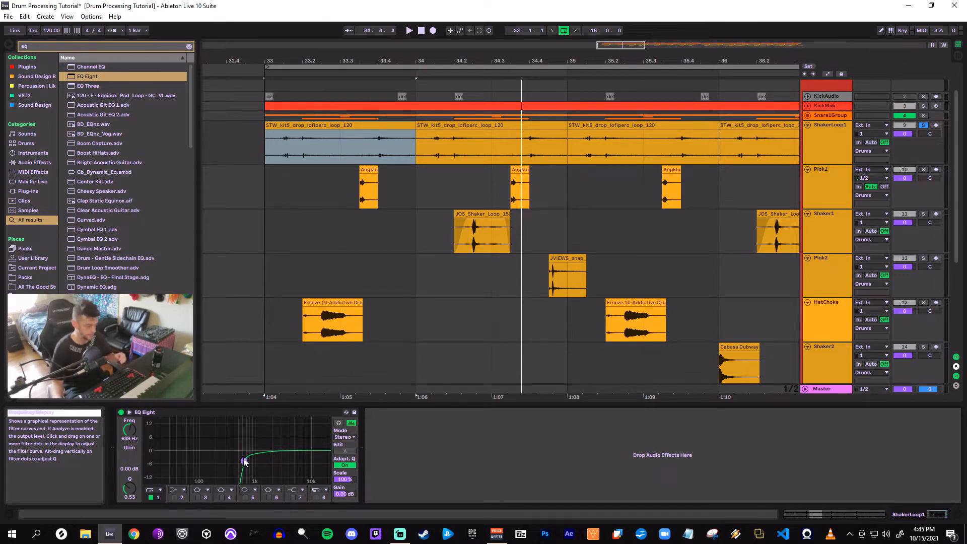
Enable the high shelf on the shaker loop's EQ, boost it 4.83 dB at 7.26 kHz and audition it
click(294, 497)
drag(306, 452, 304, 447)
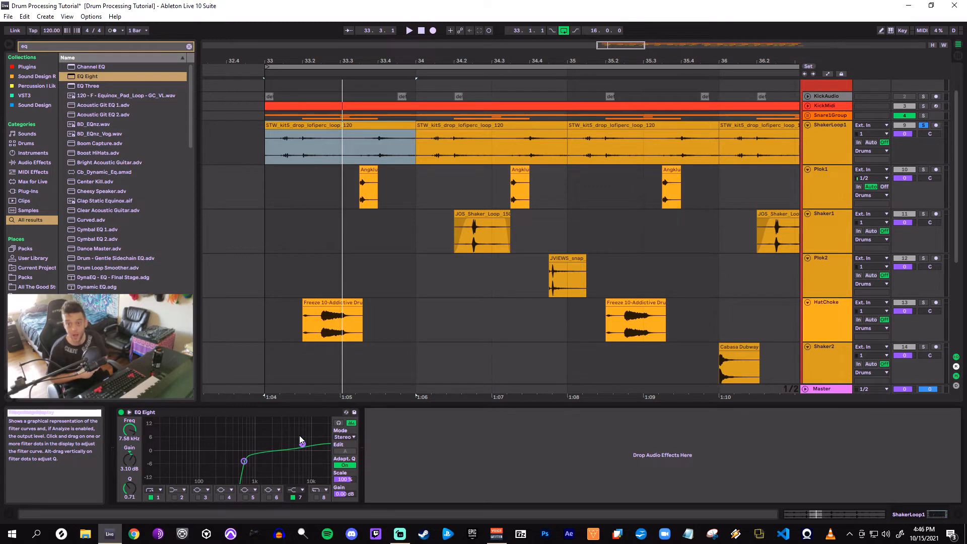
drag(302, 444, 301, 440)
key(space)
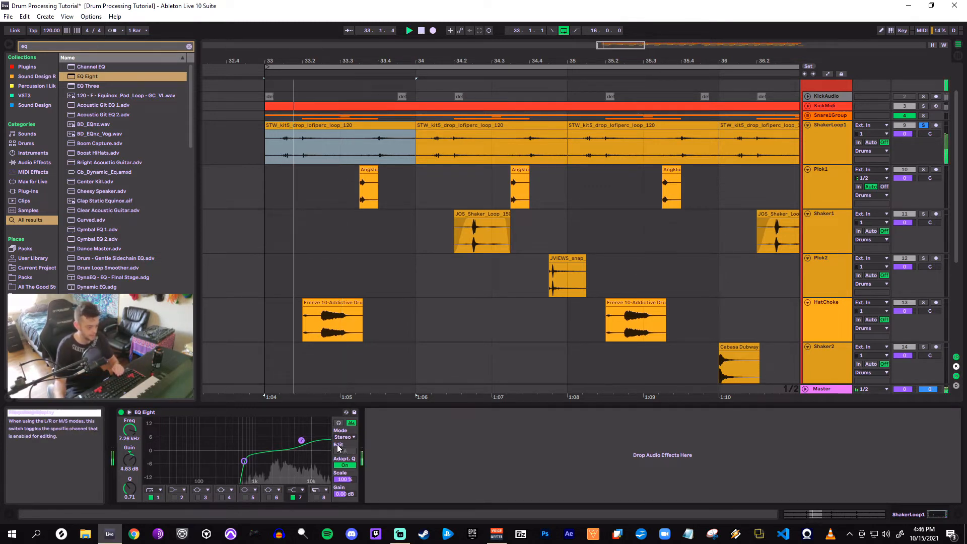
key(space)
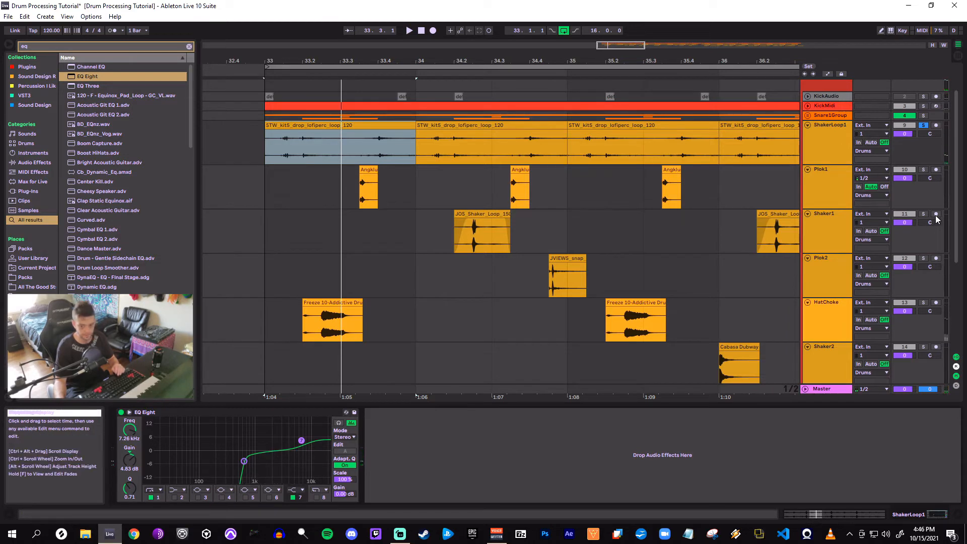
Insert a MIDI track below ShakerLoop1, search the browser for "operator" and load Operator onto the new track
click(821, 194)
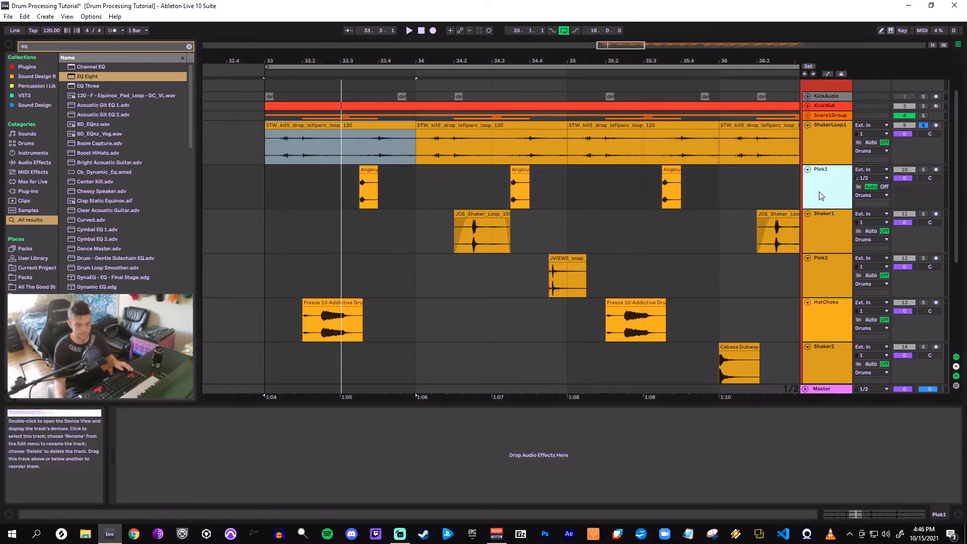
click(832, 160)
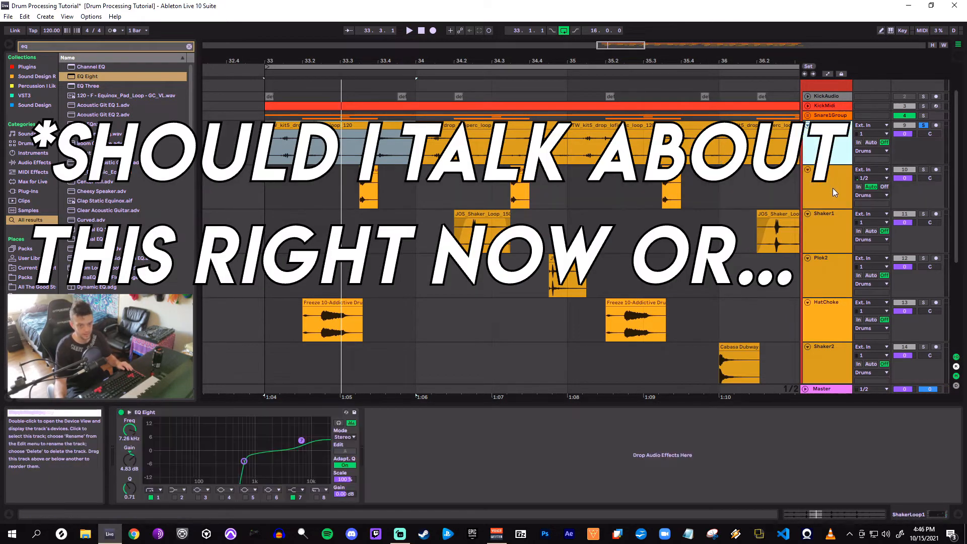
key(ctrl+shift+t)
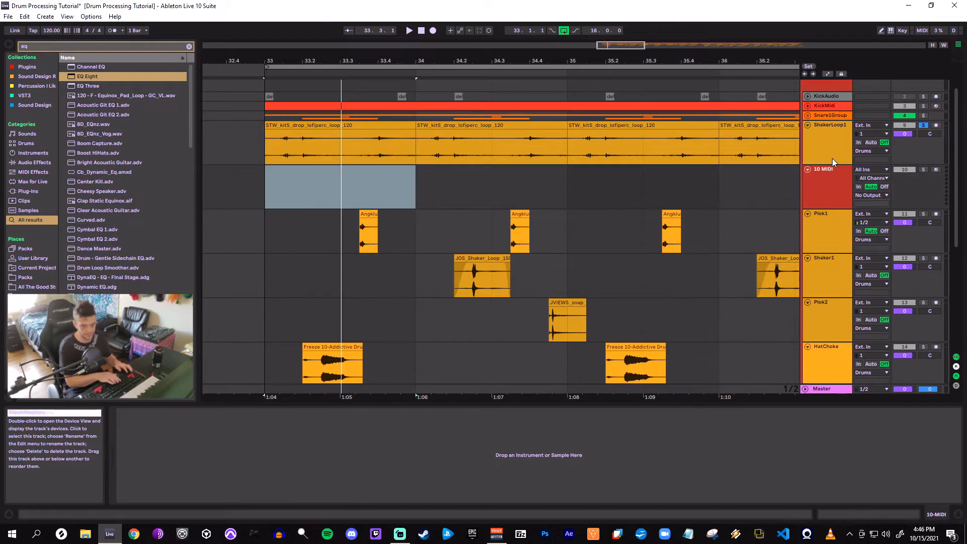
key(ctrl+f)
text(operator)
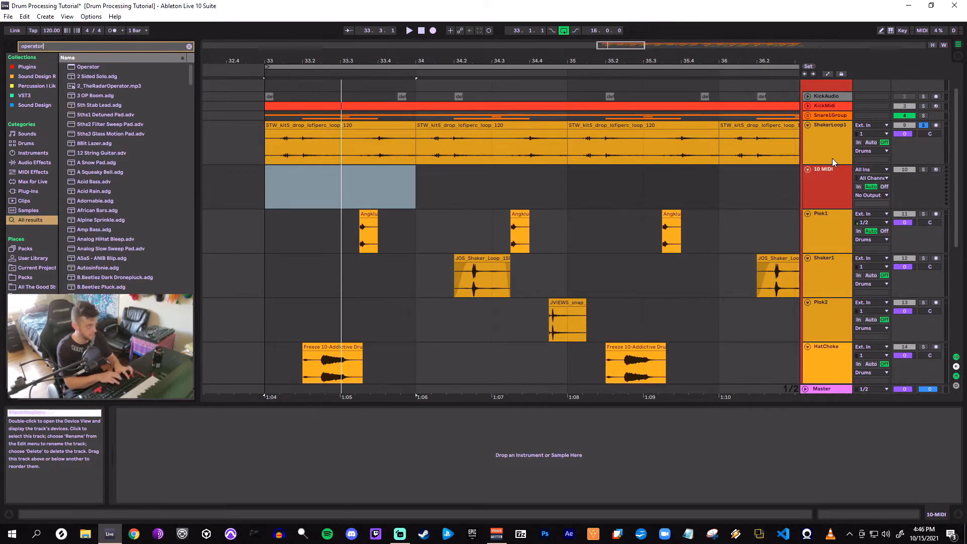
drag(81, 66, 488, 191)
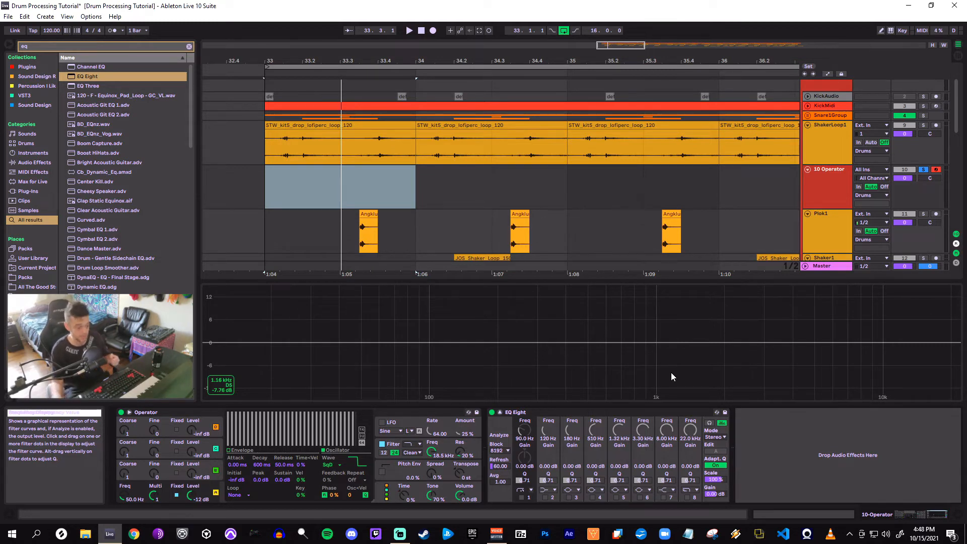
Collapse the enlarged EQ display, delete the Operator track and reselect the ShakerLoop1 track
key(shift+Tab)
key(shift+Tab)
click(612, 412)
click(835, 199)
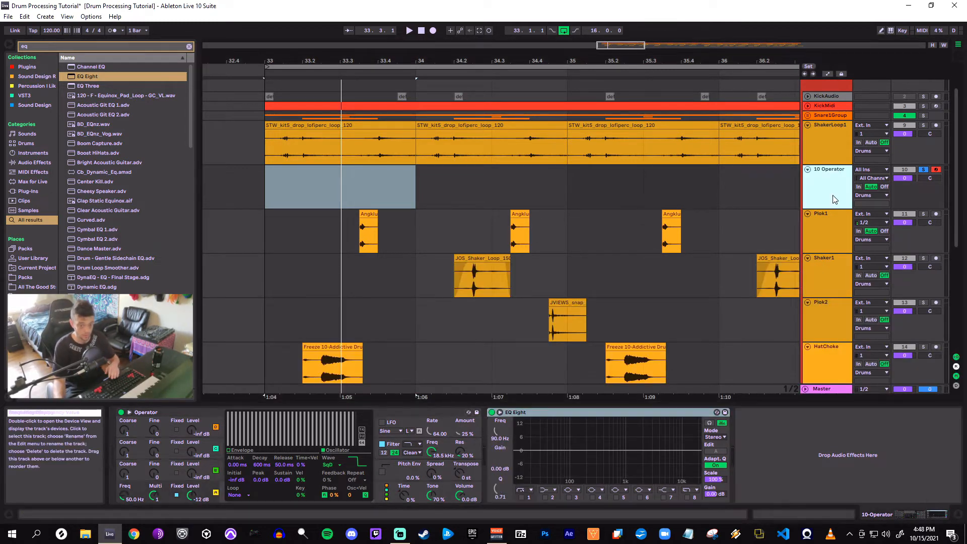
key(Delete)
click(829, 146)
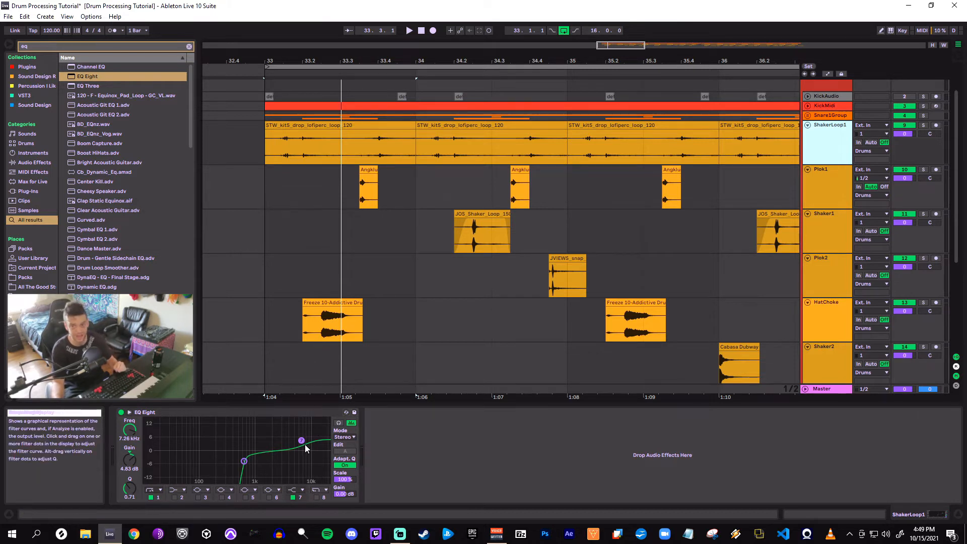
Raise the shaker loop's high shelf to 6.32 dB at 6.39 kHz, audition it in the mix and solo ShakerLoop1
drag(301, 440, 298, 437)
key(space)
key(space)
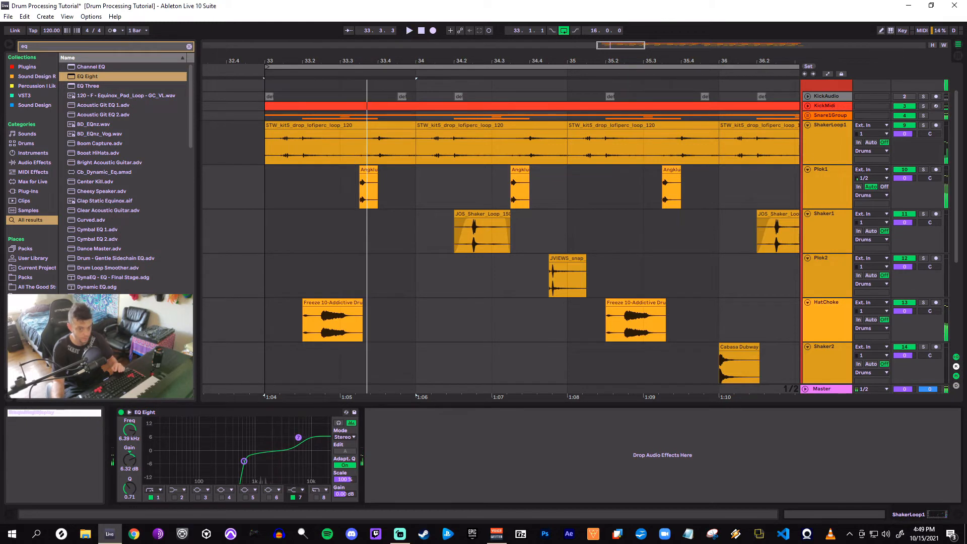
click(923, 125)
key(space)
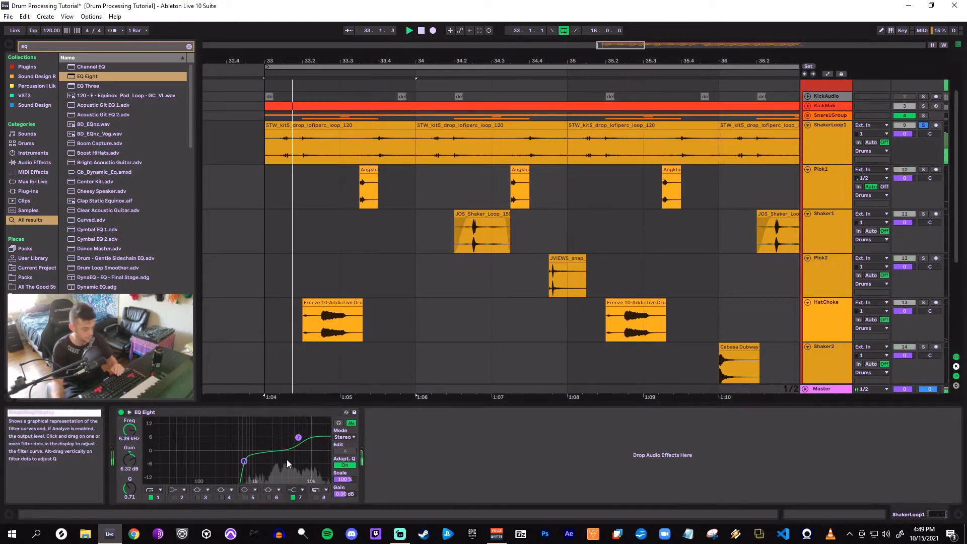
Ease the shaker loop's high shelf to 5.08 dB at 6.25 kHz while auditioning the loop
mouse_move(298, 437)
mouse_down()
mouse_move(289, 424)
mouse_move(297, 438)
mouse_up()
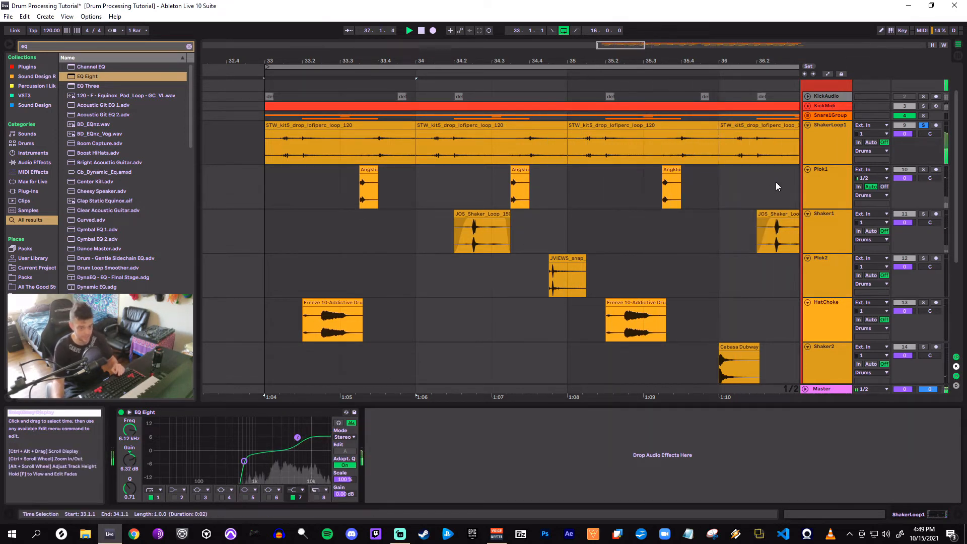
drag(298, 438, 299, 443)
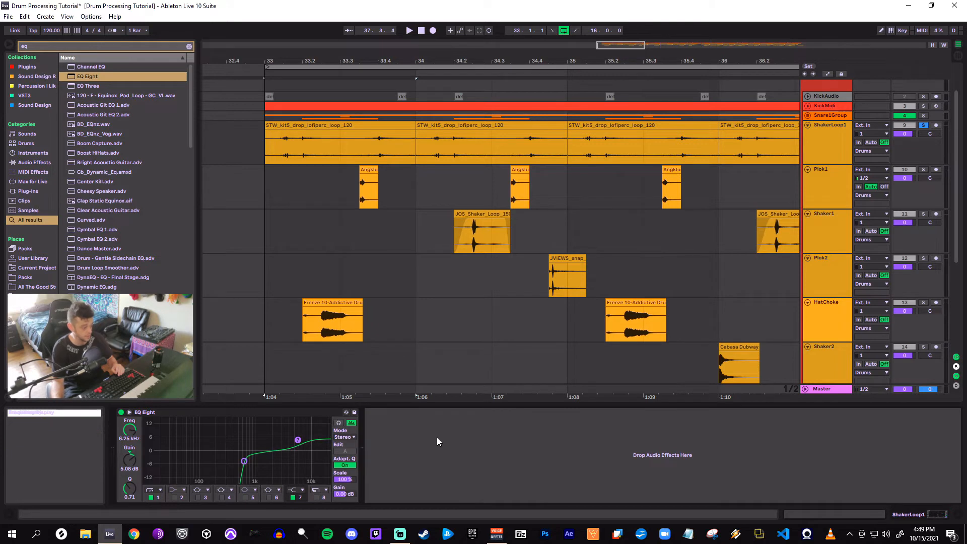
key(space)
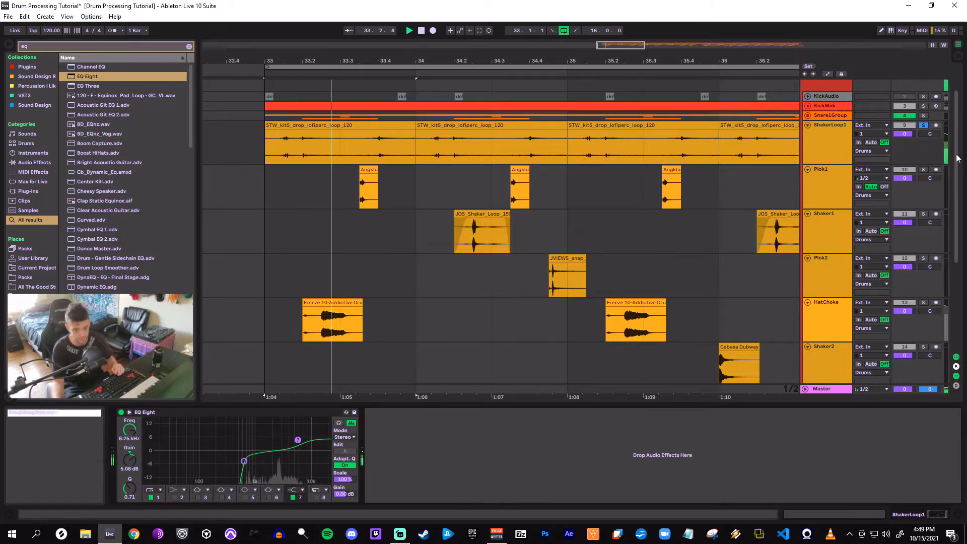
key(space)
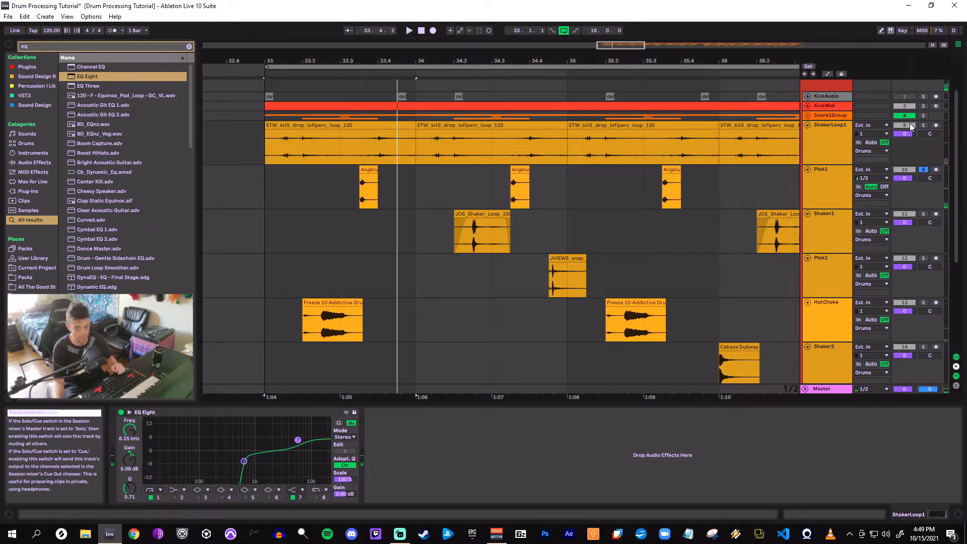
Search the browser for "com" and add a Glue Compressor after the EQ on ShakerLoop1
key(ctrl+f)
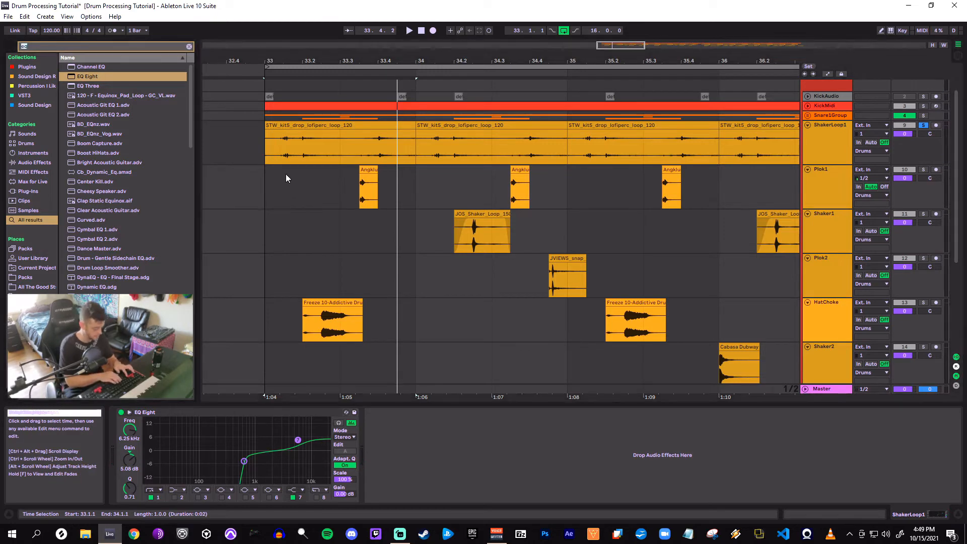
key(BackSpace)
text(com)
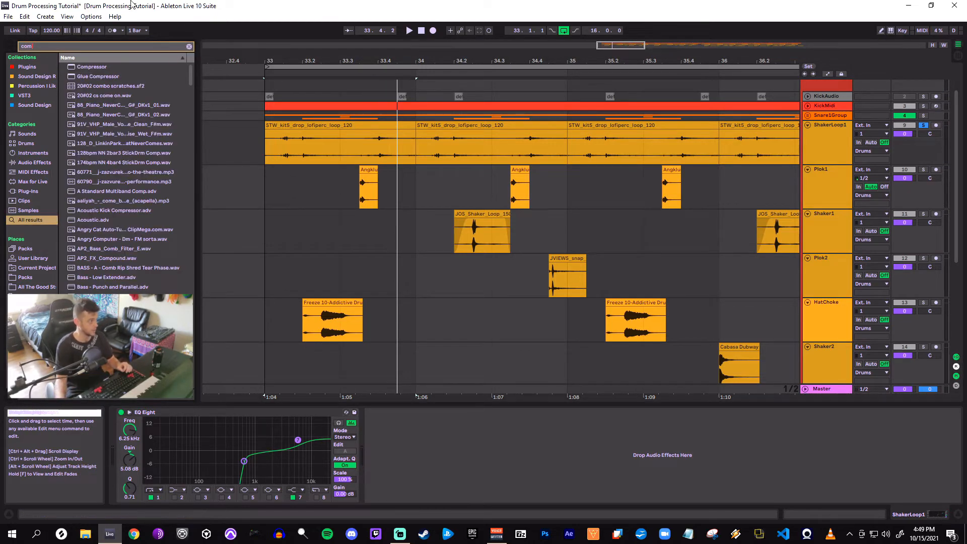
drag(96, 76, 457, 449)
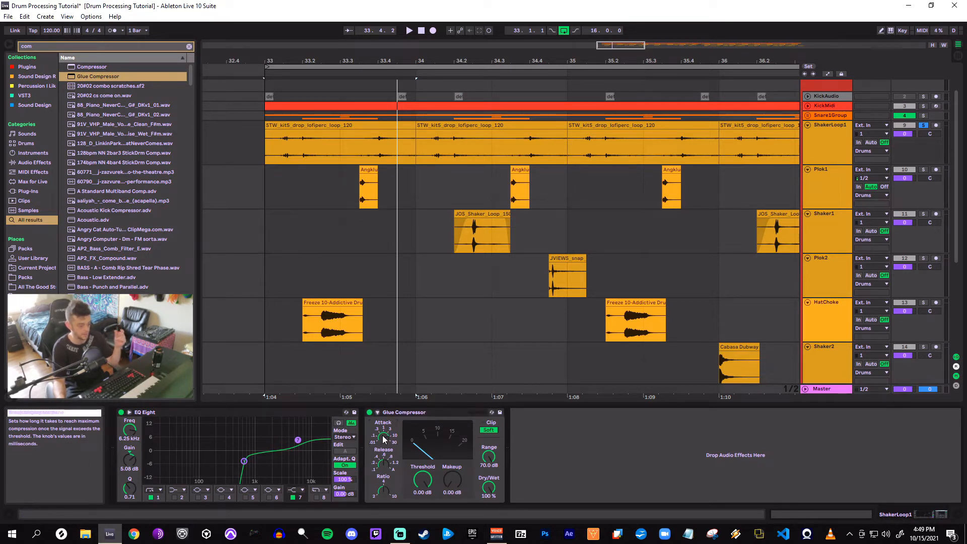
Shorten the shaker loop compressor's release, set threshold to -28.9 dB and makeup to 4.60 dB, and compare it bypassed
drag(381, 468, 382, 509)
key(space)
mouse_move(421, 482)
mouse_down()
mouse_move(421, 505)
mouse_move(422, 485)
mouse_up()
drag(452, 480, 452, 468)
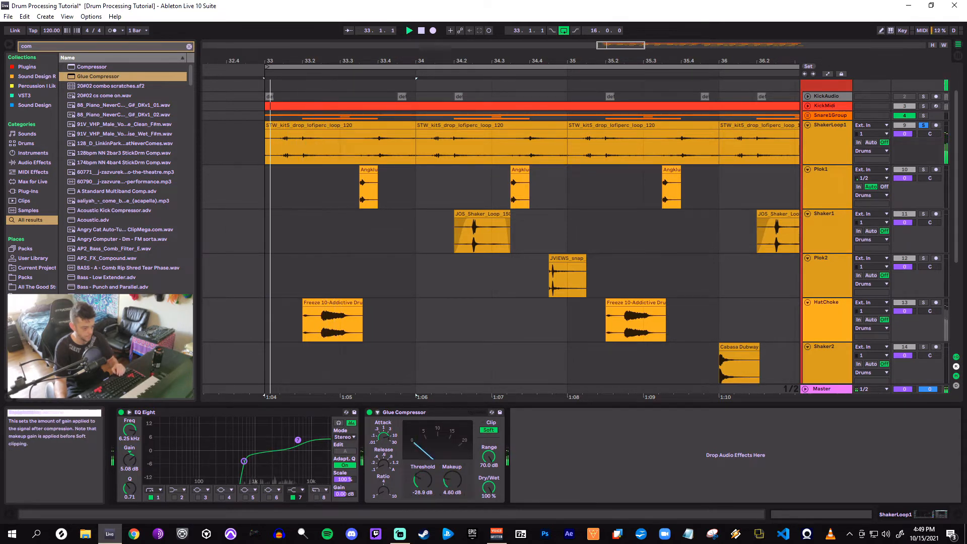
click(370, 413)
click(370, 413)
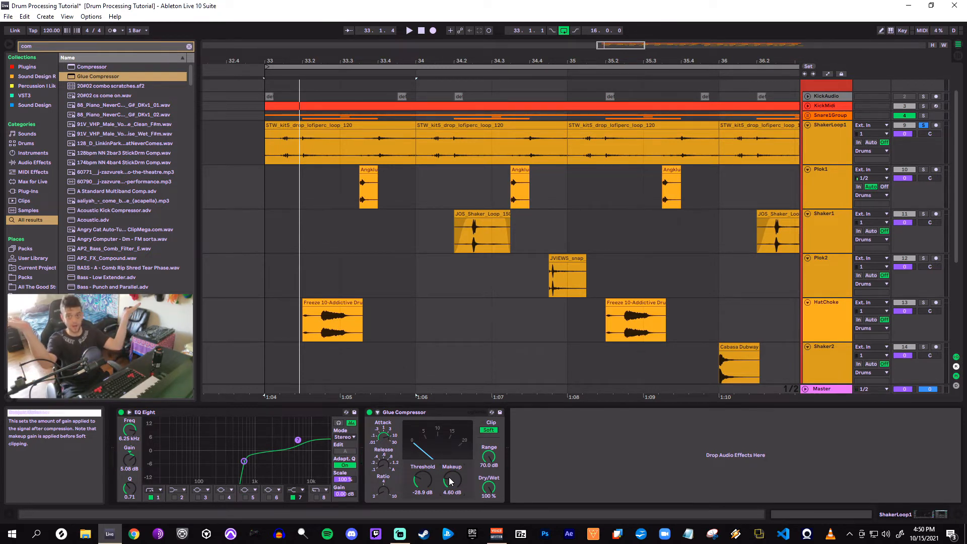
Compare the shaker loop with and without compression and set the makeup gain to 3.65 dB
key(space)
click(370, 413)
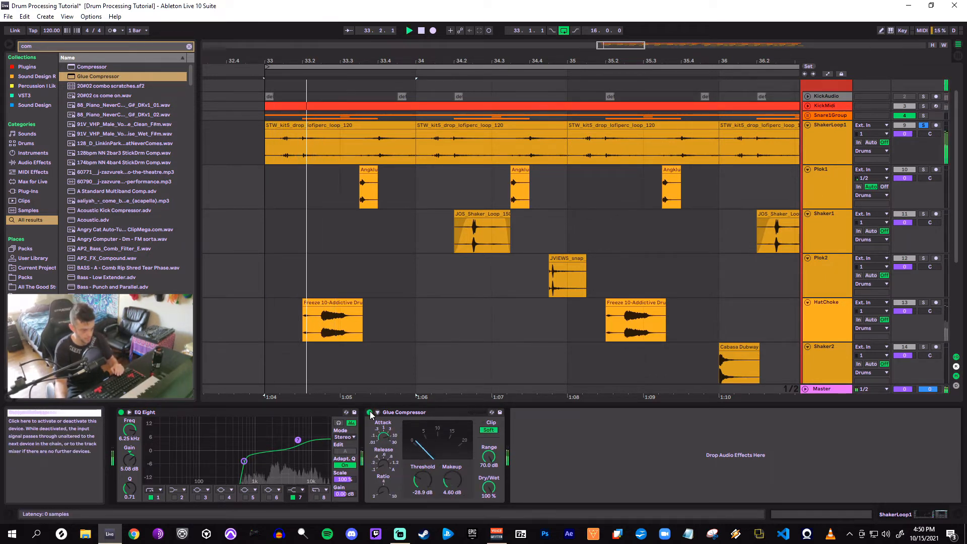
click(369, 412)
drag(452, 481, 451, 485)
click(370, 412)
click(371, 413)
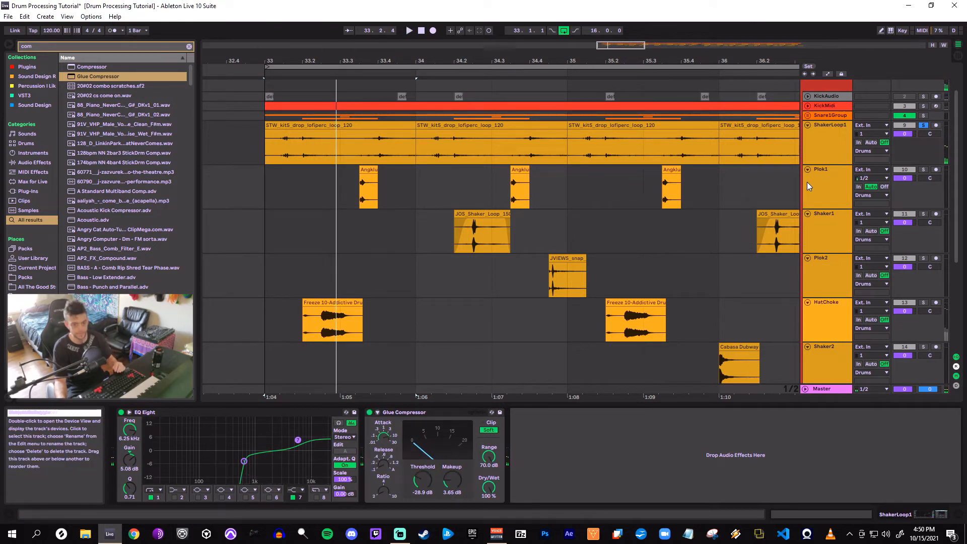
Fold the ShakerLoop1 track, solo Plok1 and select its first clip
click(808, 125)
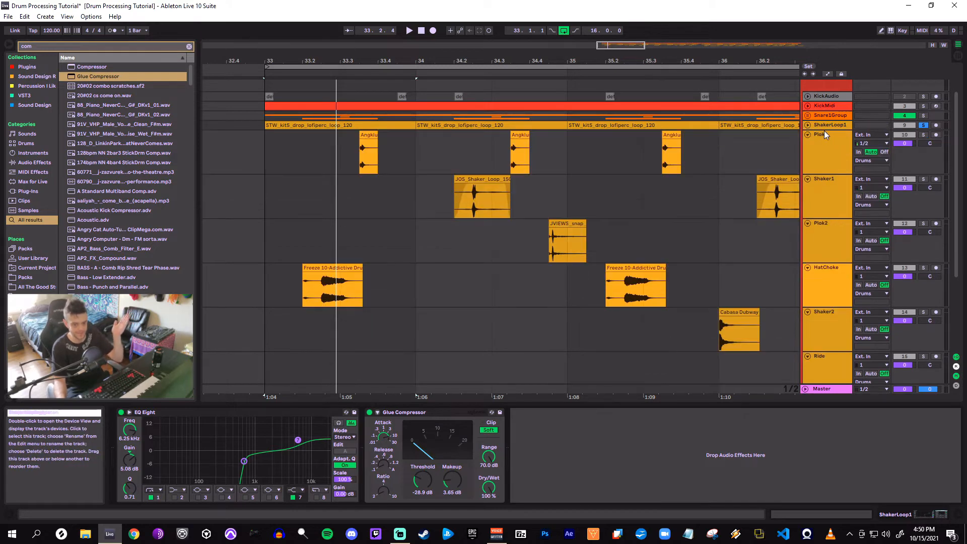
click(846, 159)
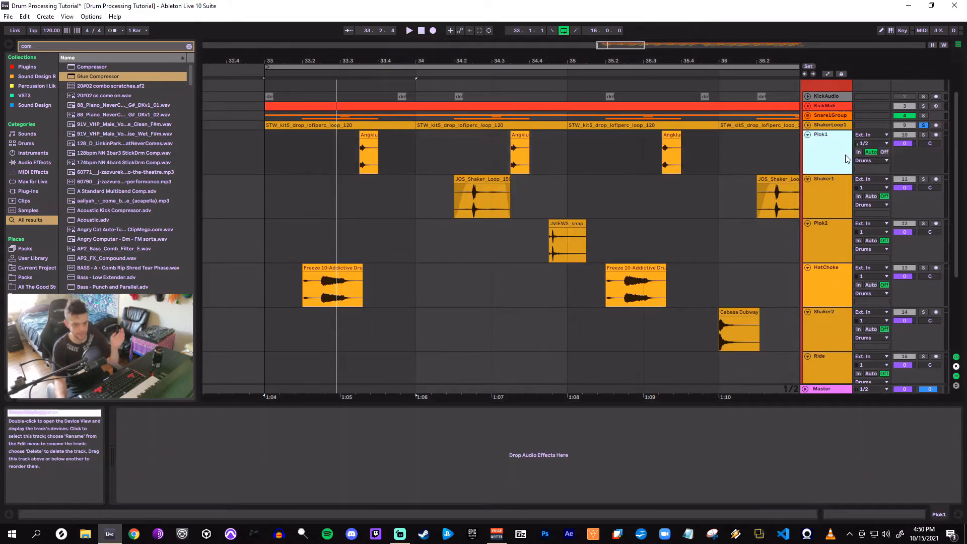
click(923, 135)
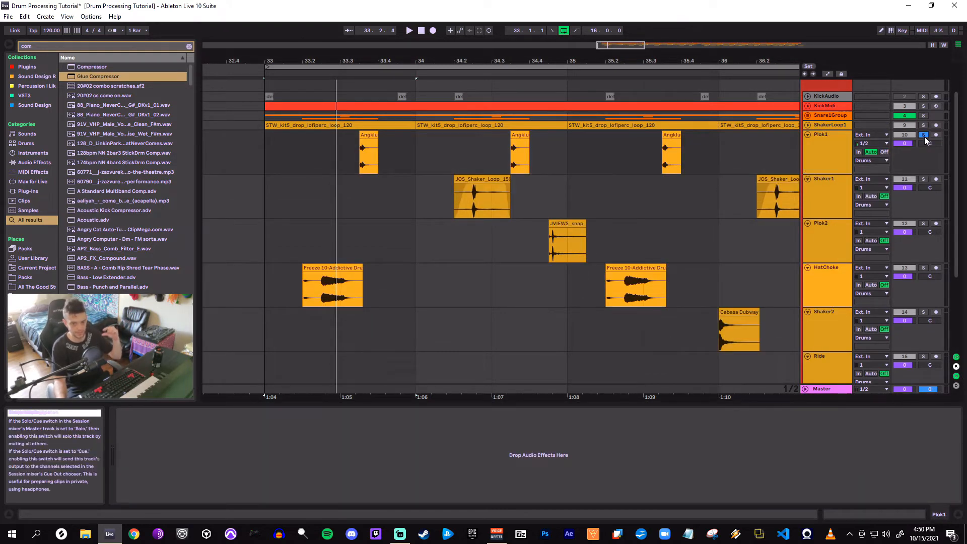
click(365, 135)
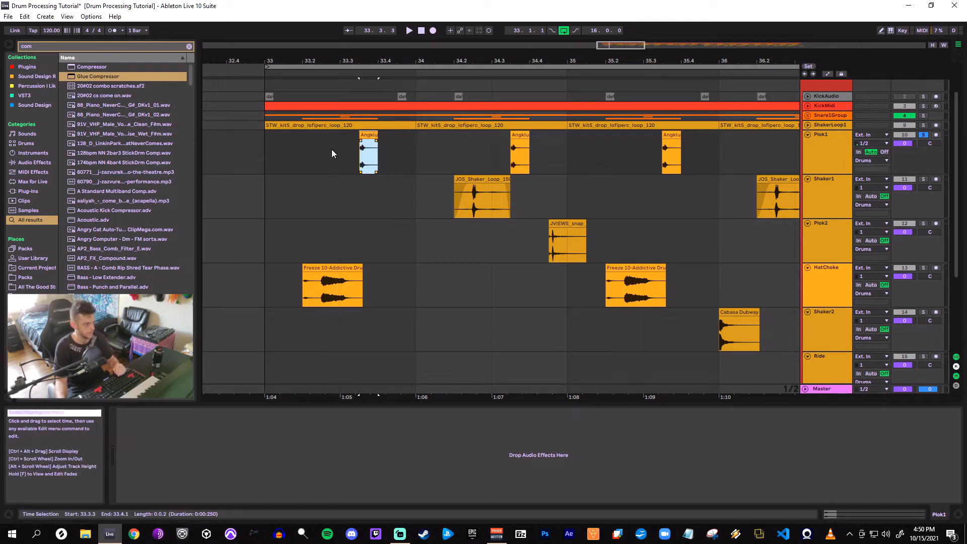
Add a Glue Compressor to Plok1, switch it off, and search for "eq" to place an EQ Eight before it
drag(113, 76, 228, 232)
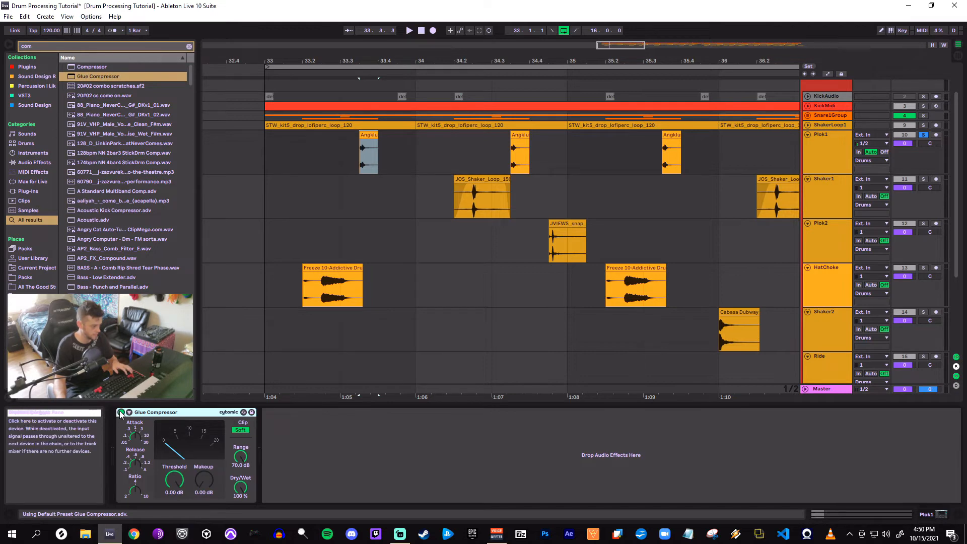
key(ctrl+f)
text(eq)
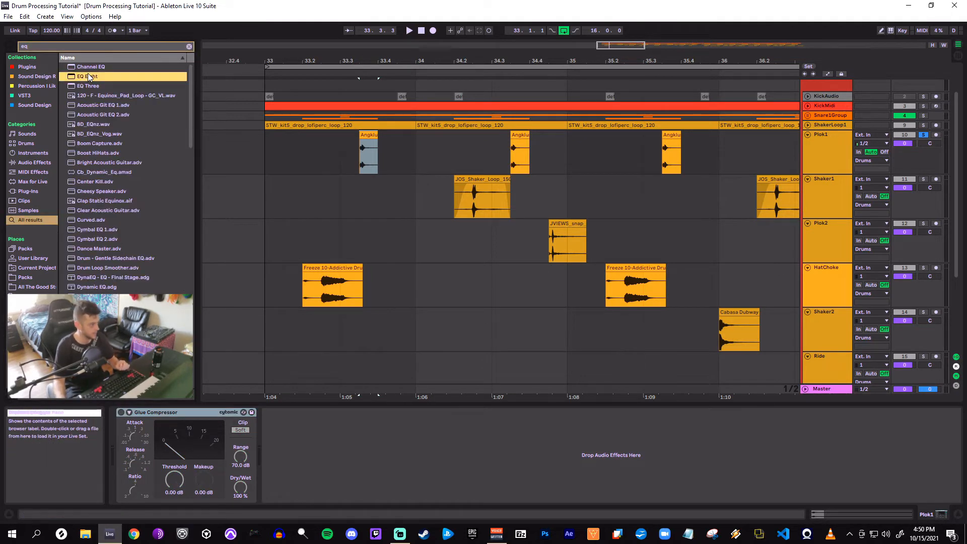
Set the Plok1 EQ's low cut to 306 Hz and boost the low mids with band 5 while auditioning the first clip
click(367, 135)
key(space)
drag(129, 429, 130, 412)
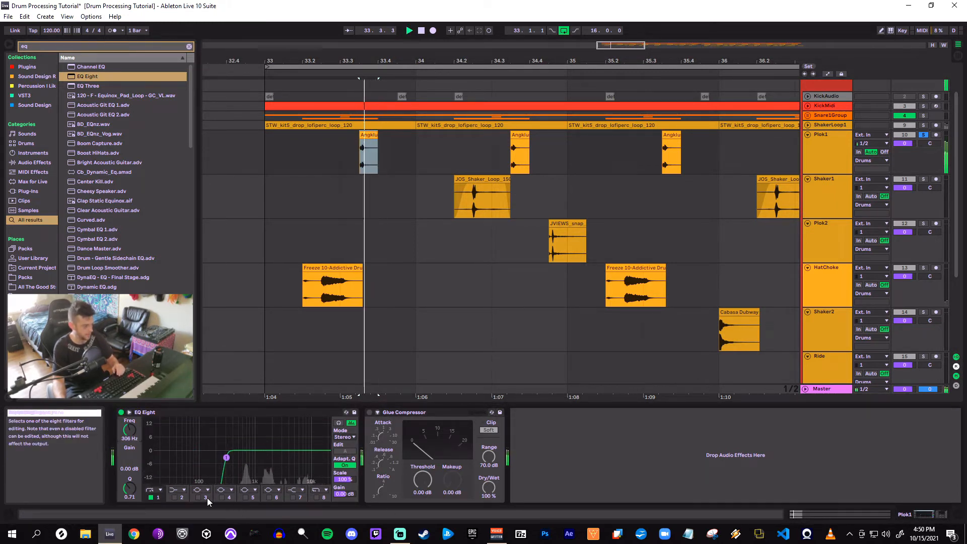
click(245, 497)
mouse_move(261, 450)
mouse_down()
mouse_move(244, 421)
mouse_move(254, 436)
mouse_move(245, 423)
mouse_move(245, 442)
mouse_up()
key(space)
Enable the high shelf on the Plok1 EQ and set it to 2.60 dB at 6.67 kHz while auditioning
click(292, 497)
key(space)
key(space)
key(space)
key(space)
mouse_move(304, 450)
mouse_down()
mouse_move(297, 430)
mouse_move(296, 442)
mouse_up()
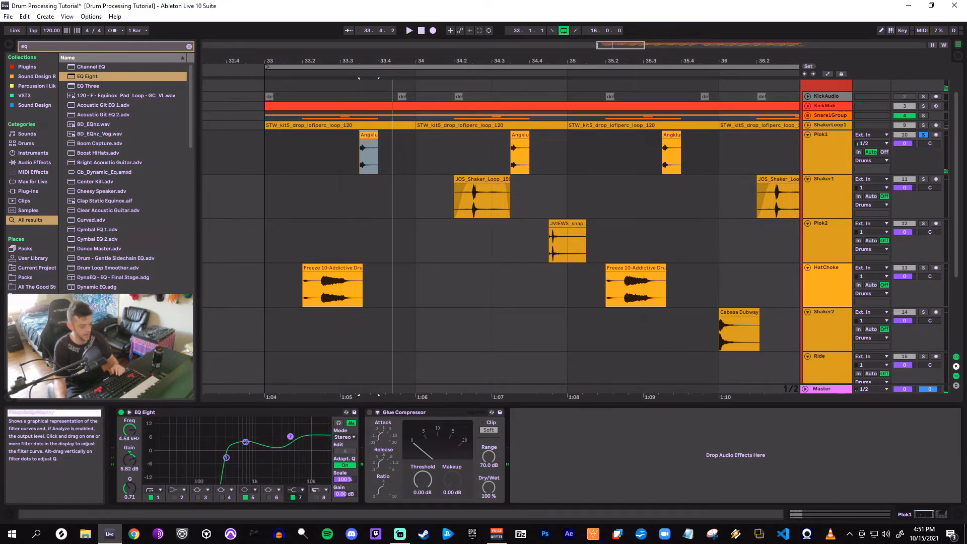
drag(290, 431, 299, 440)
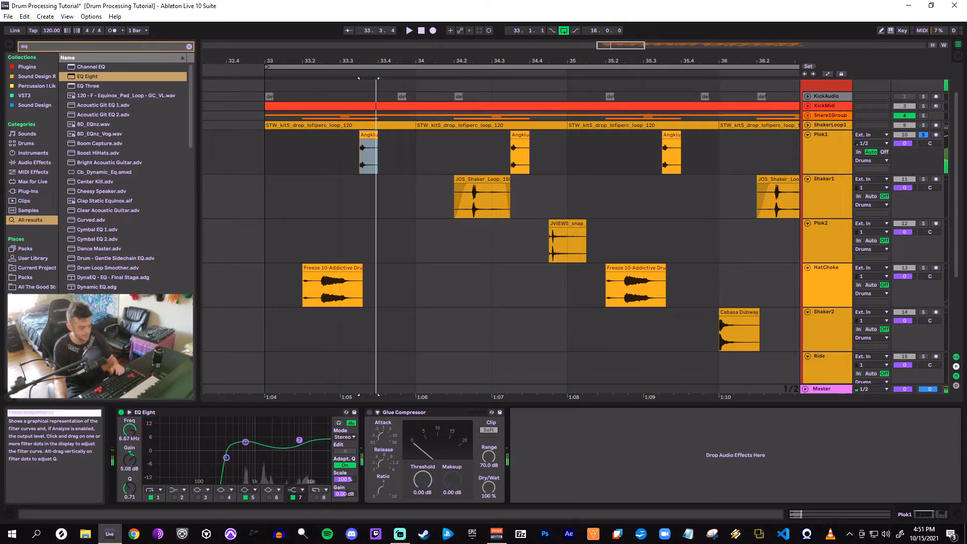
key(space)
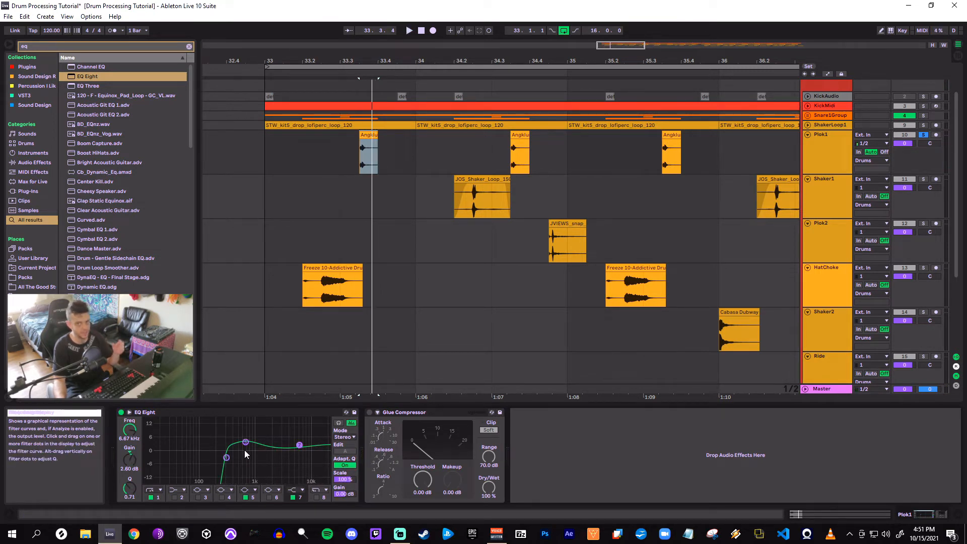
Switch on Plok1's Glue Compressor, shorten its release and lower the threshold to -34.9 dB while replaying the clip
click(370, 412)
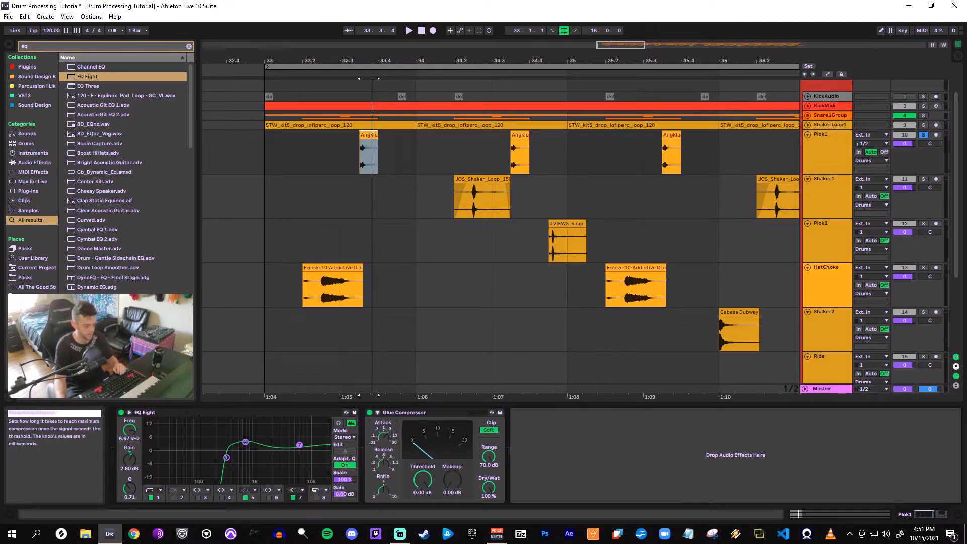
drag(383, 463, 462, 519)
key(space)
drag(427, 481, 426, 542)
key(space)
key(space)
key(space)
key(space)
key(space)
key(space)
key(space)
key(space)
key(space)
key(space)
key(space)
Raise the makeup gain on Plok1's Glue Compressor to 15.1 dB and replay the clip repeatedly to judge it
drag(450, 480, 450, 434)
key(space)
key(space)
key(space)
key(space)
key(space)
key(space)
key(space)
key(space)
key(space)
key(space)
key(space)
key(space)
key(space)
key(space)
key(space)
key(space)
key(space)
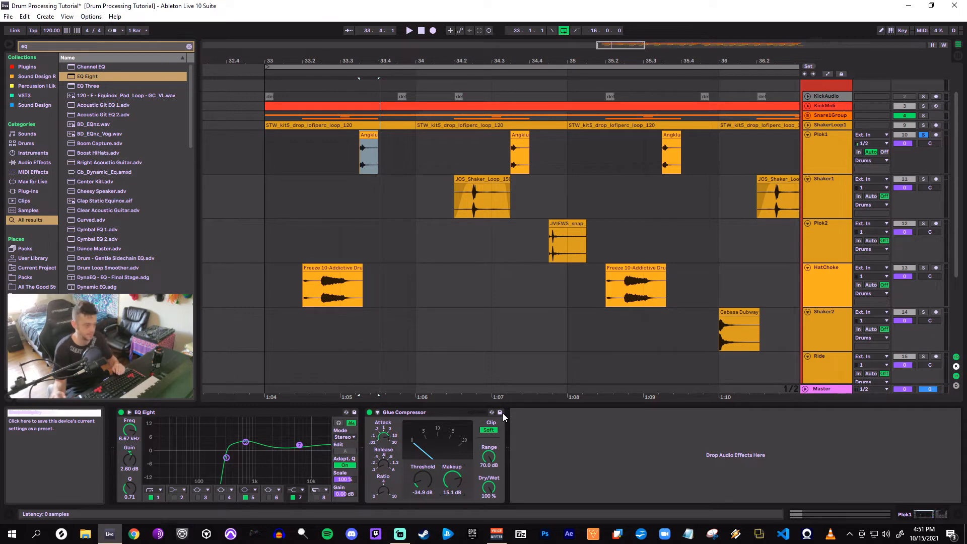
Add a fade-out over the second half of the first Plok1 clip and audition it with and without the Glue Compressor
key(space)
key(space)
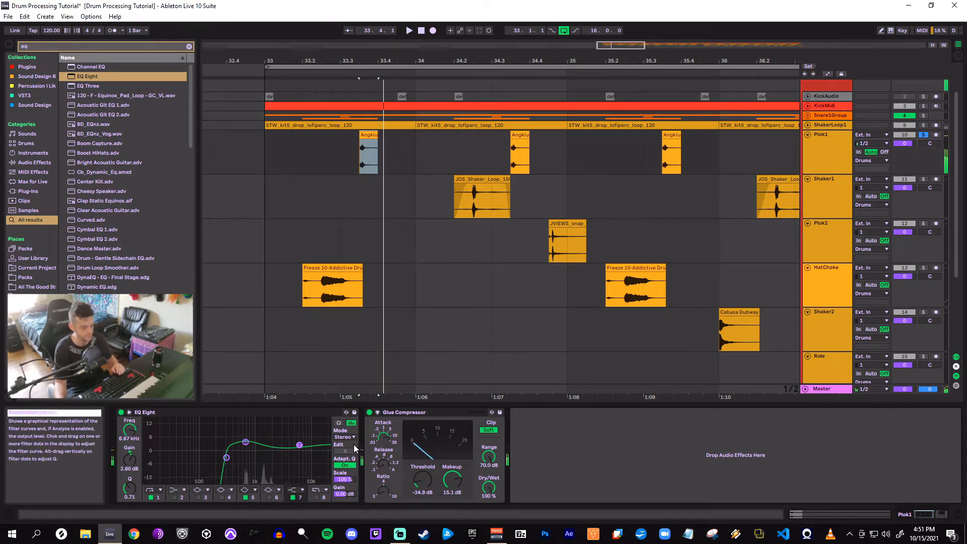
drag(377, 61, 405, 116)
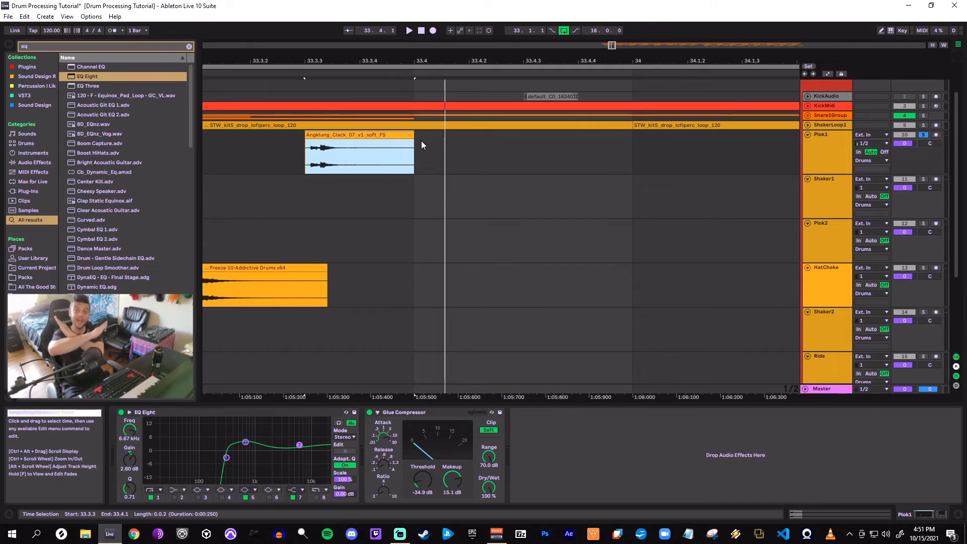
drag(412, 142, 352, 140)
click(349, 132)
key(space)
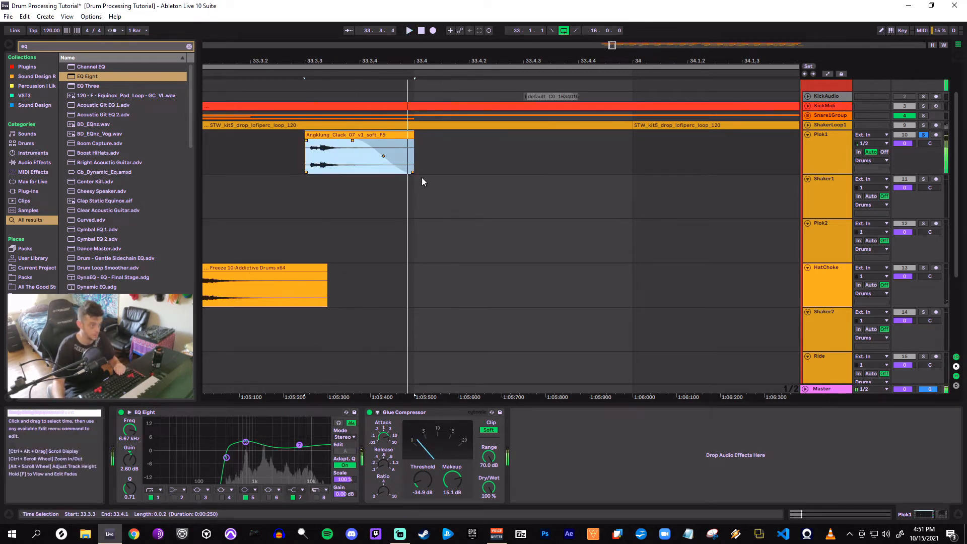
click(369, 412)
click(369, 412)
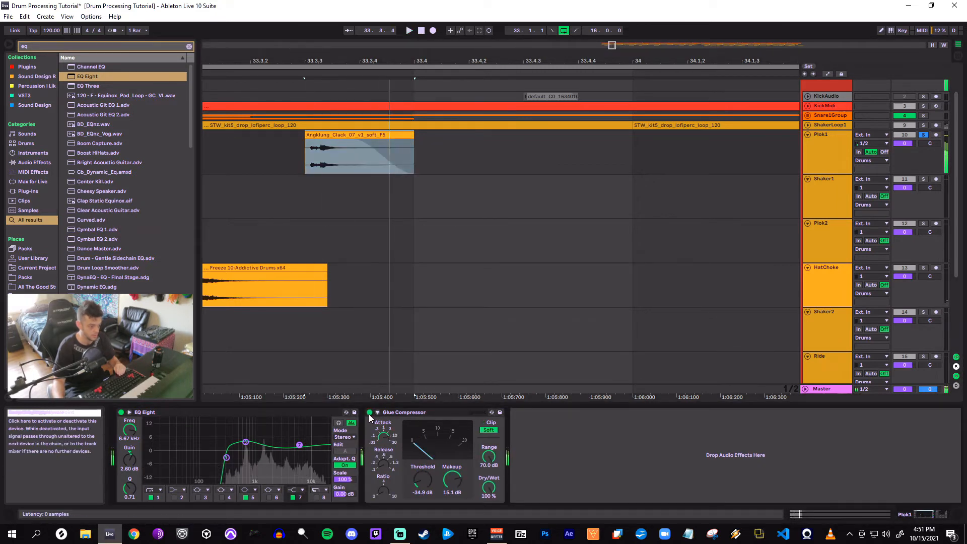
key(space)
Remove the fade-out from the first Plok1 clip, replay it, and restore the fade to compare the two versions
drag(353, 140, 416, 145)
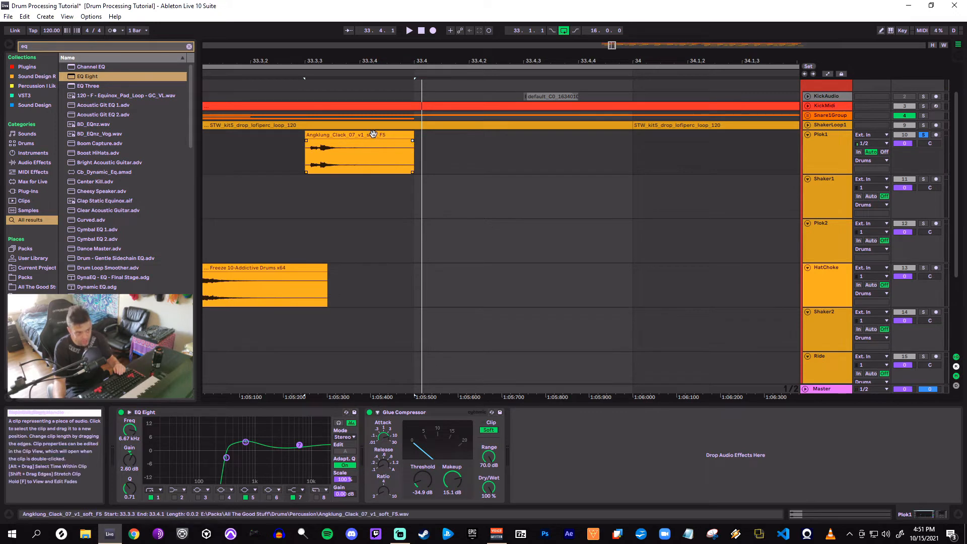
key(space)
drag(414, 146, 353, 144)
key(space)
key(space)
key(space)
Duplicate the faded first bar of Plok1 through bar 40 and repeat the whole eight-bar section from bar 33 once more
mouse_move(382, 62)
mouse_down()
mouse_move(377, 31)
mouse_move(324, 28)
mouse_move(390, 11)
mouse_move(347, 4)
mouse_up()
click(352, 147)
drag(352, 147, 307, 149)
key(ctrl+d)
drag(327, 60, 300, 49)
key(ctrl+d)
key(ctrl+d)
key(ctrl+d)
key(ctrl+d)
key(ctrl+d)
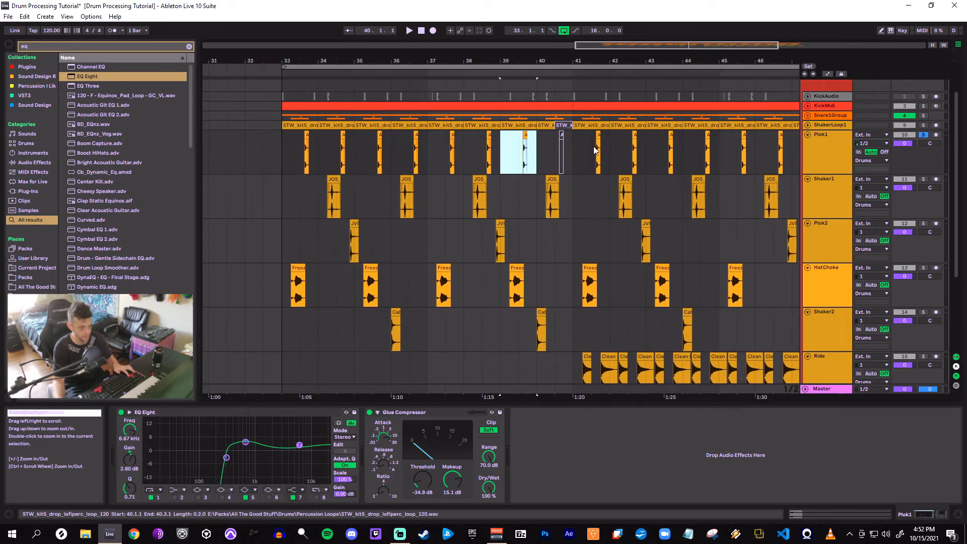
drag(579, 153, 288, 158)
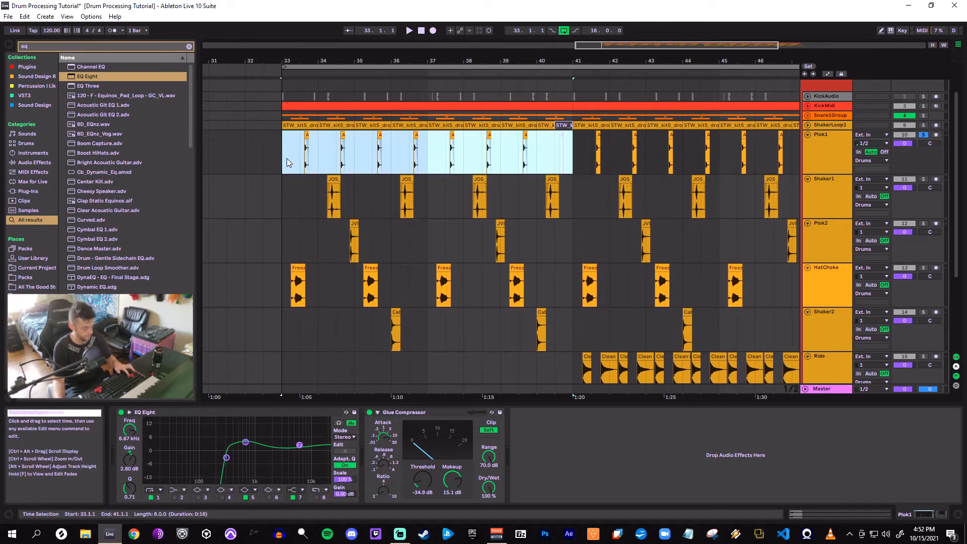
key(ctrl+d)
Lower the Plok1 track volume to about -7.1 dB while replaying its first clip, and fold the track
drag(371, 61, 464, 72)
click(299, 135)
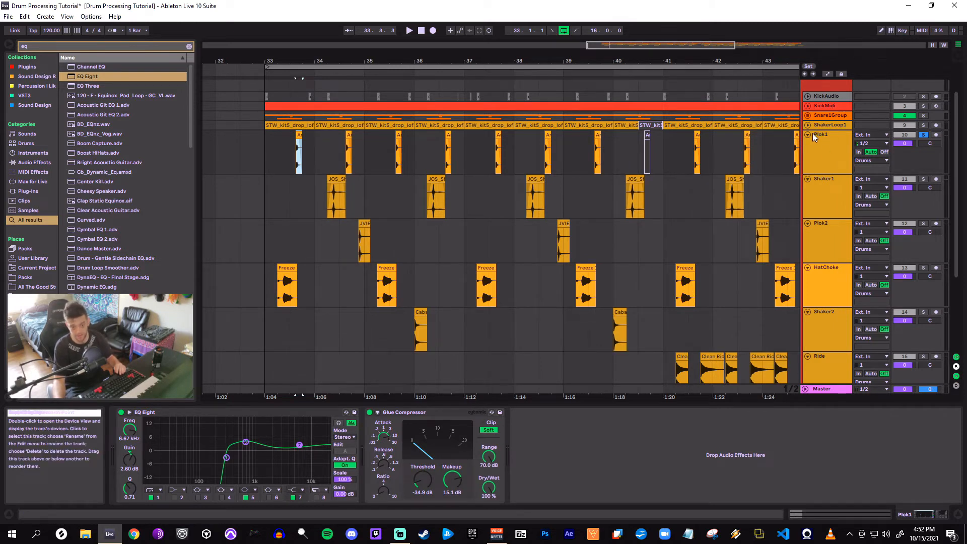
key(space)
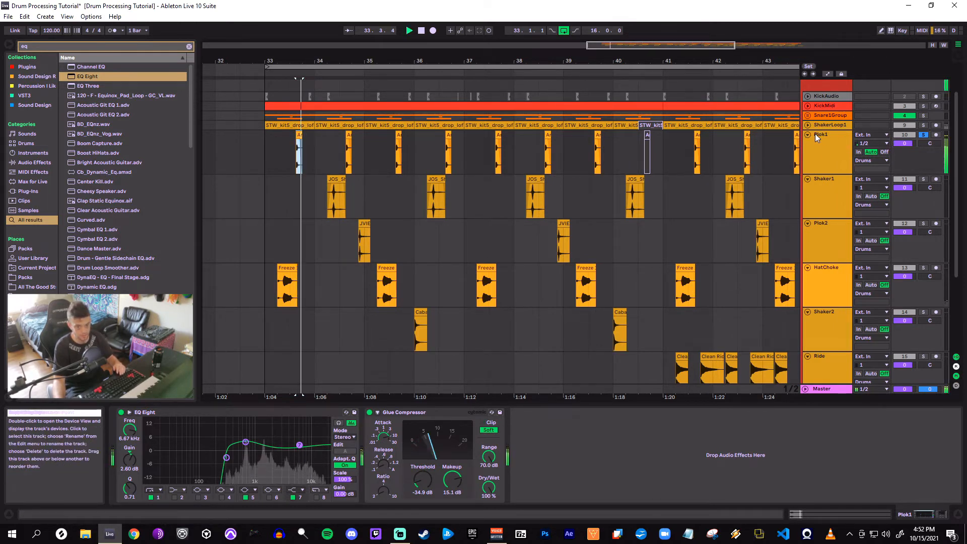
drag(904, 143, 904, 166)
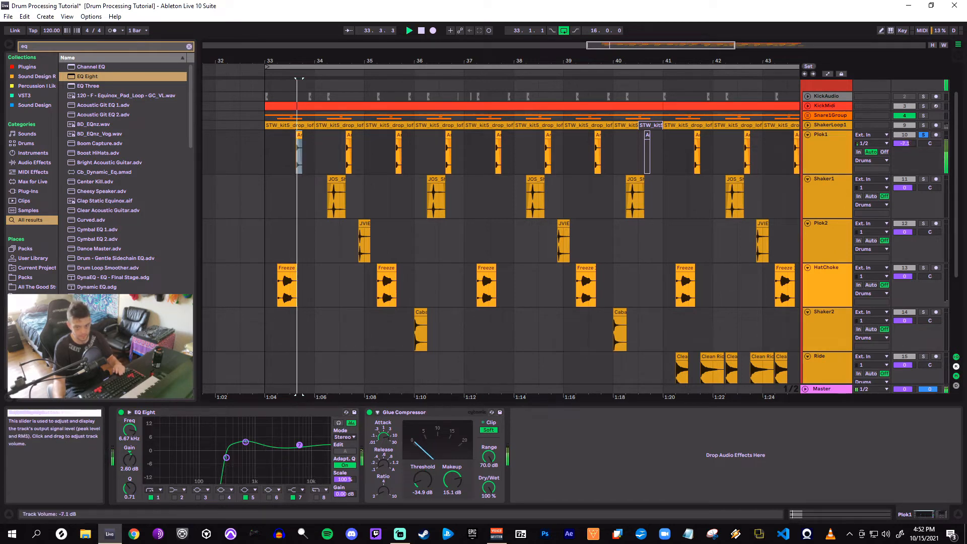
click(812, 136)
click(808, 135)
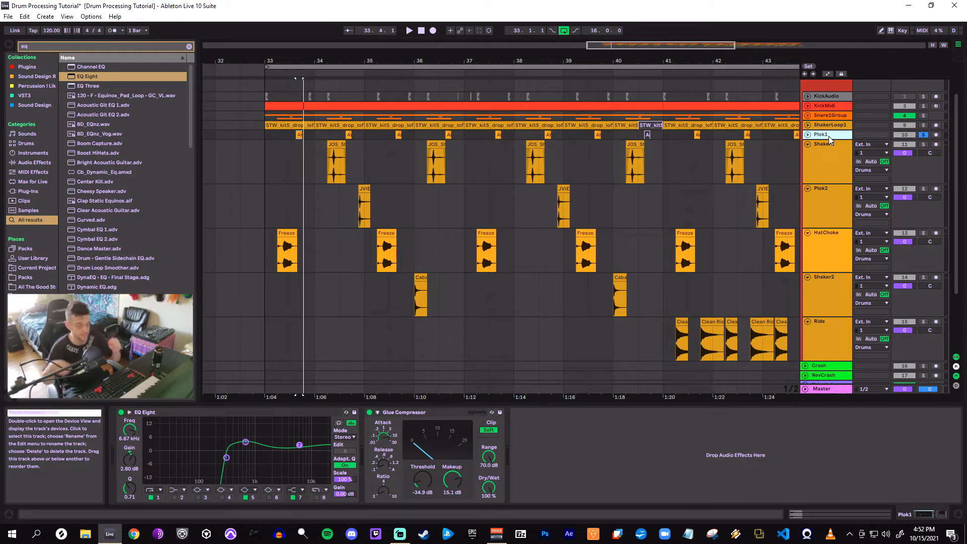
Solo the Shaker1 track and audition its first clip
click(830, 144)
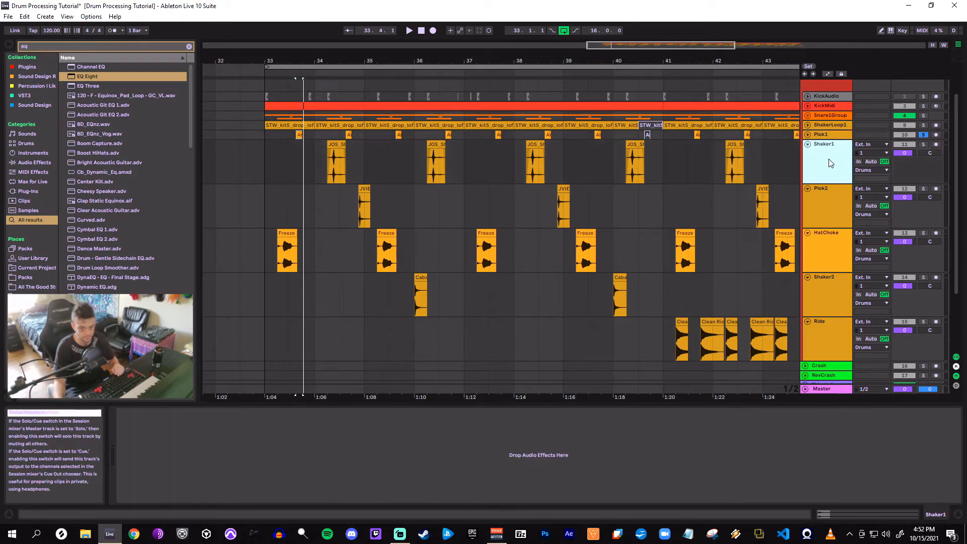
click(923, 144)
click(429, 154)
click(336, 161)
key(space)
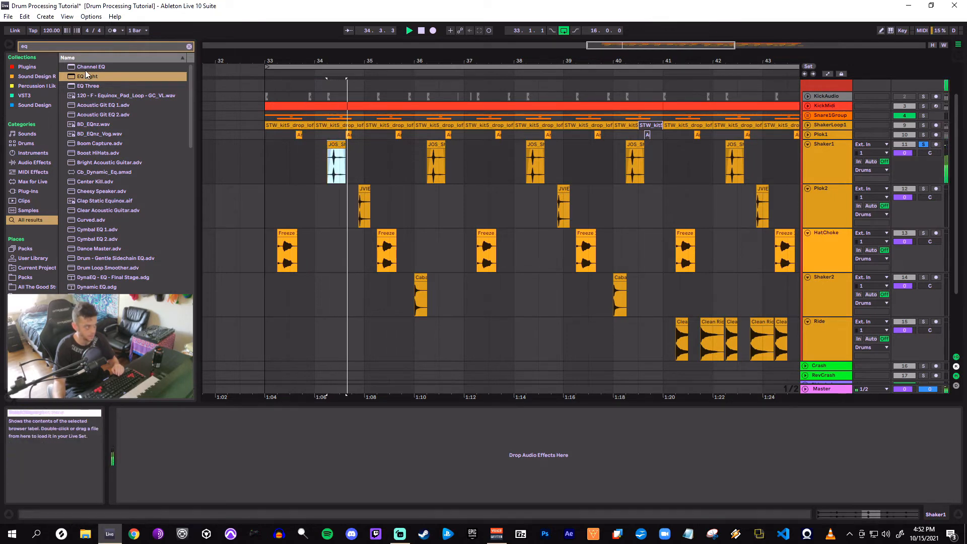
Put an EQ Eight with its low cut at 813 Hz on Shaker1 and follow it with a Glue Compressor
drag(93, 78, 321, 162)
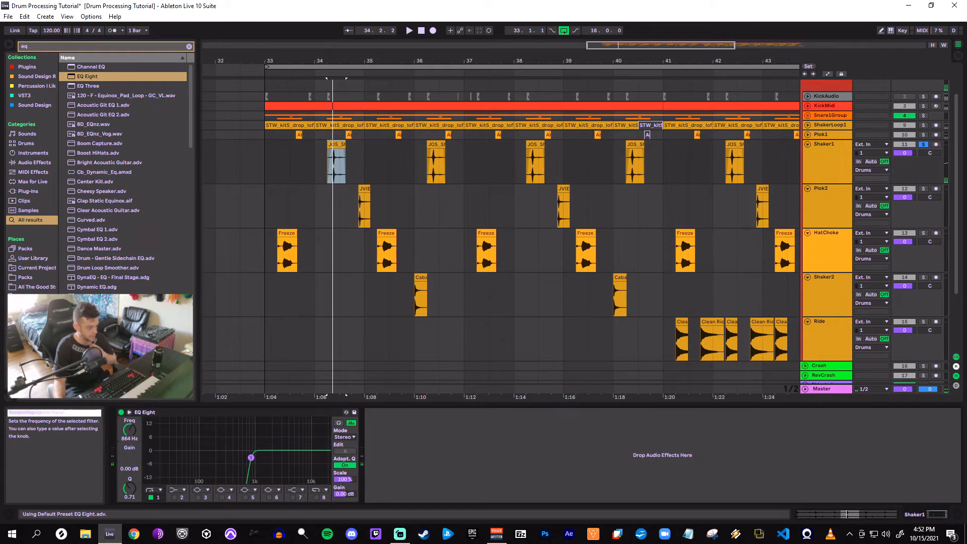
drag(133, 441, 134, 455)
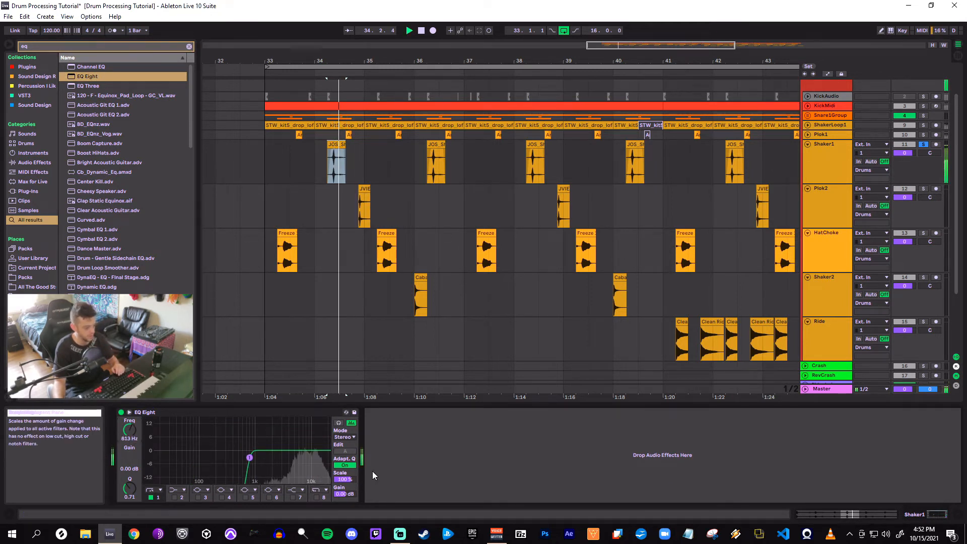
key(ctrl+f)
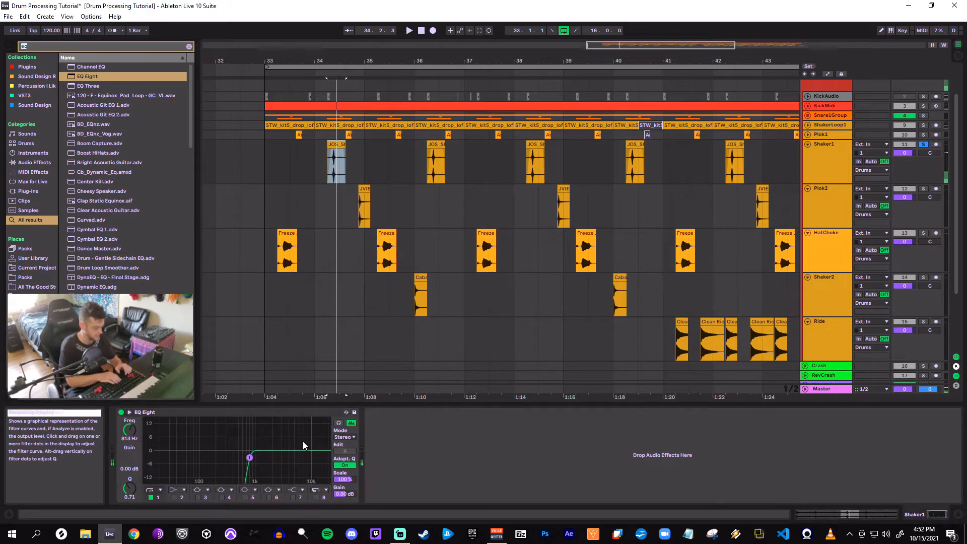
text(comp)
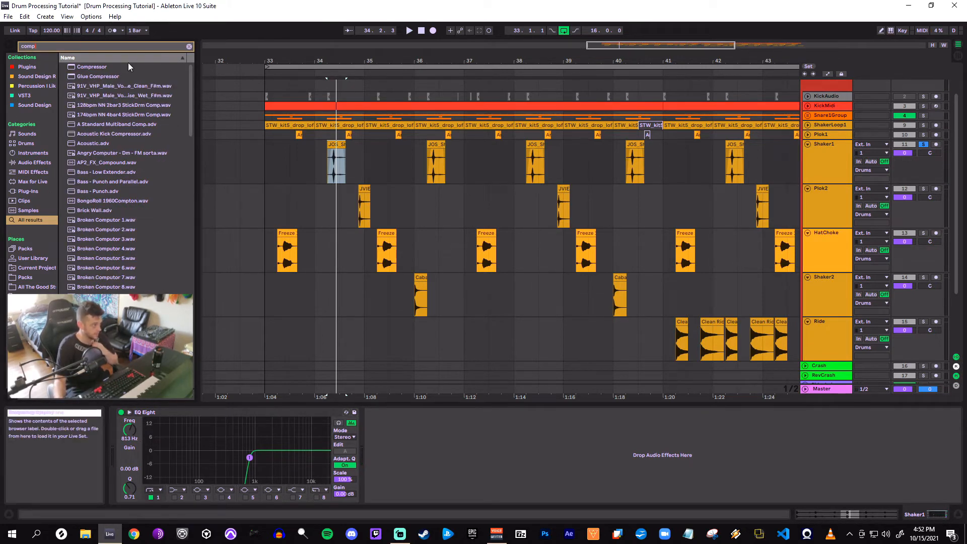
key(Return)
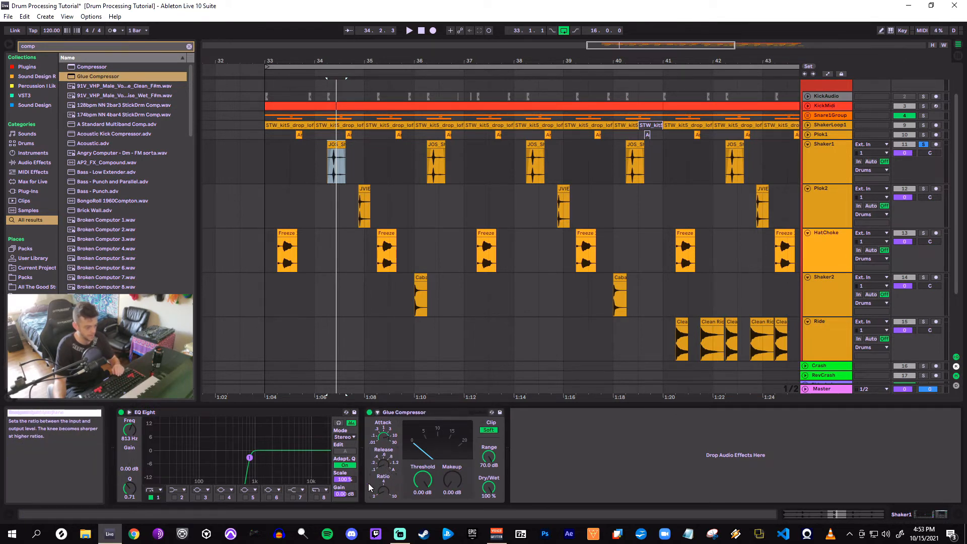
Set the threshold of Shaker1's Glue Compressor to -24.8 dB and its makeup gain to 5 dB while auditioning
key(ctrl+space)
drag(422, 482, 422, 536)
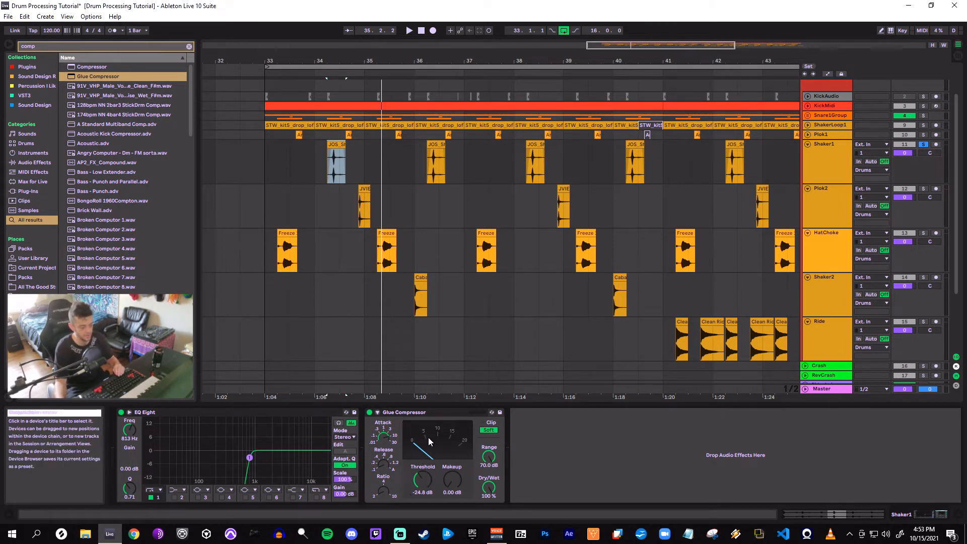
key(space)
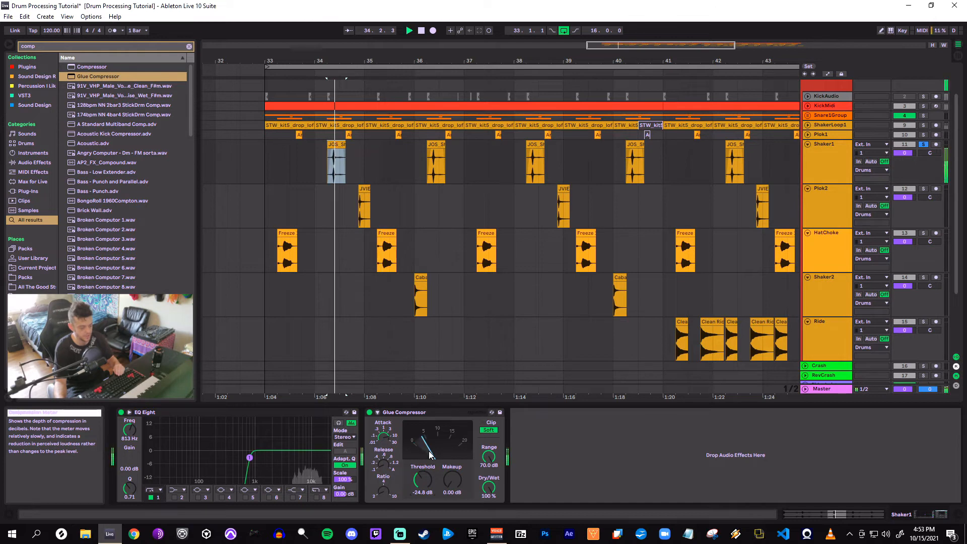
key(space)
click(451, 481)
text(5)
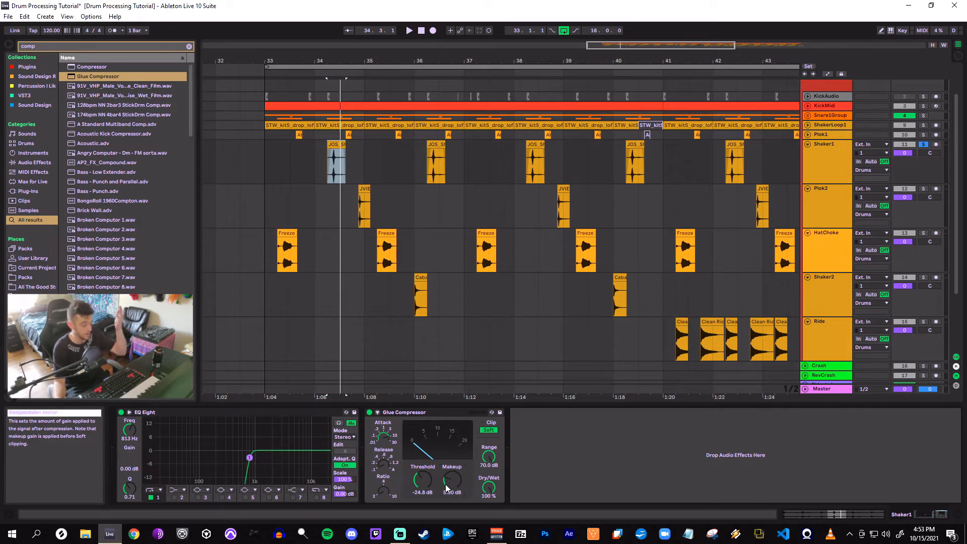
Compare the Shaker1 clip with the Glue Compressor bypassed and active
key(space)
click(369, 412)
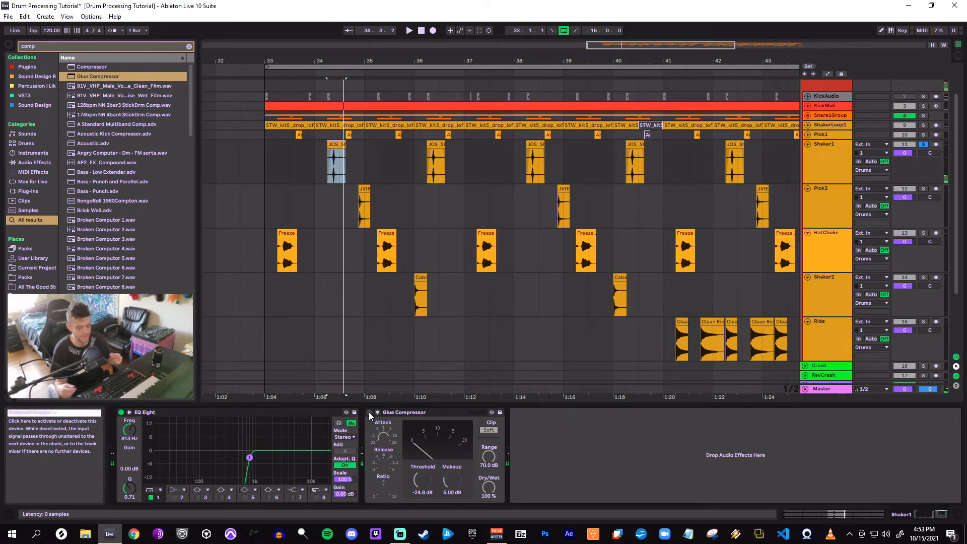
click(370, 413)
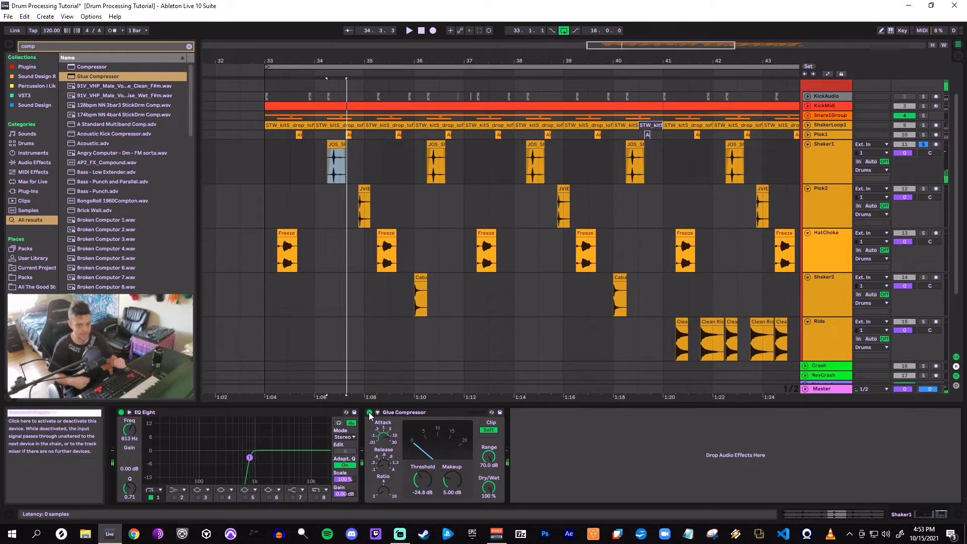
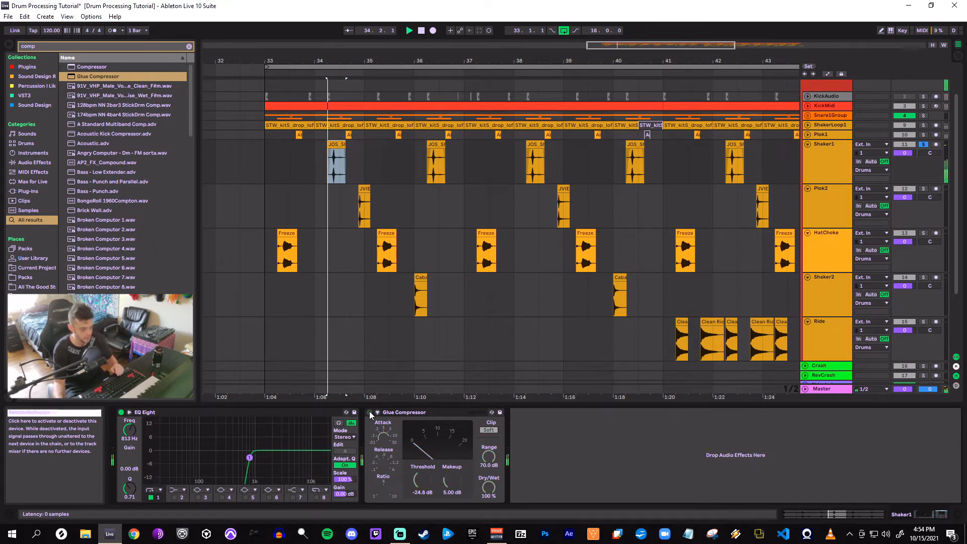
click(369, 412)
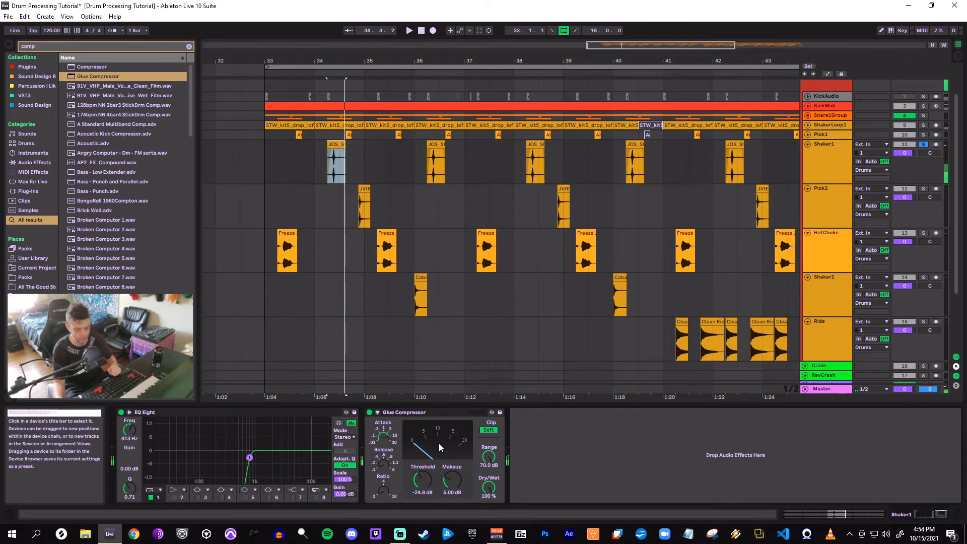
Fold Shaker1, solo the Plok2 track and audition its first clip
click(806, 146)
click(826, 159)
click(924, 153)
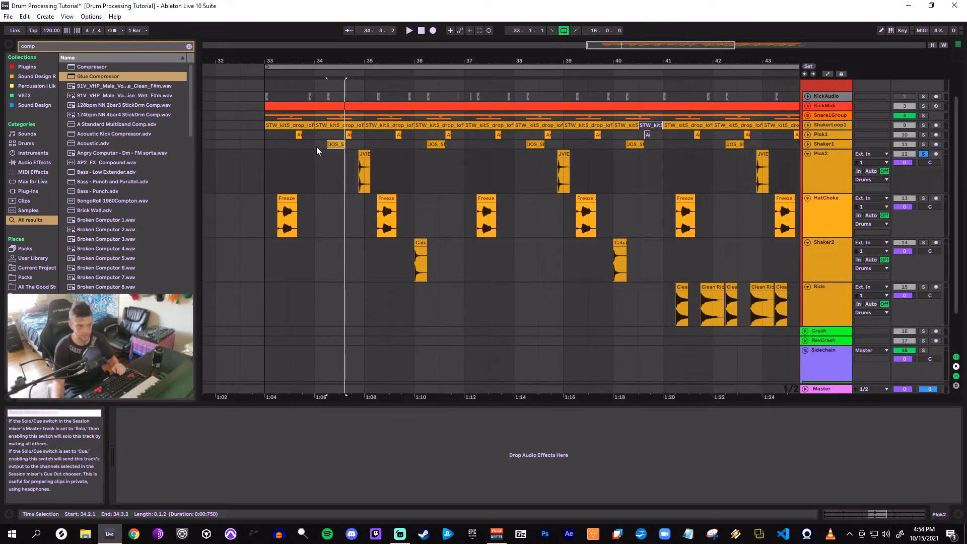
click(363, 171)
key(space)
Add a Glue Compressor to Plok2 with an EQ Eight in front of it, and bypass the compressor
click(100, 78)
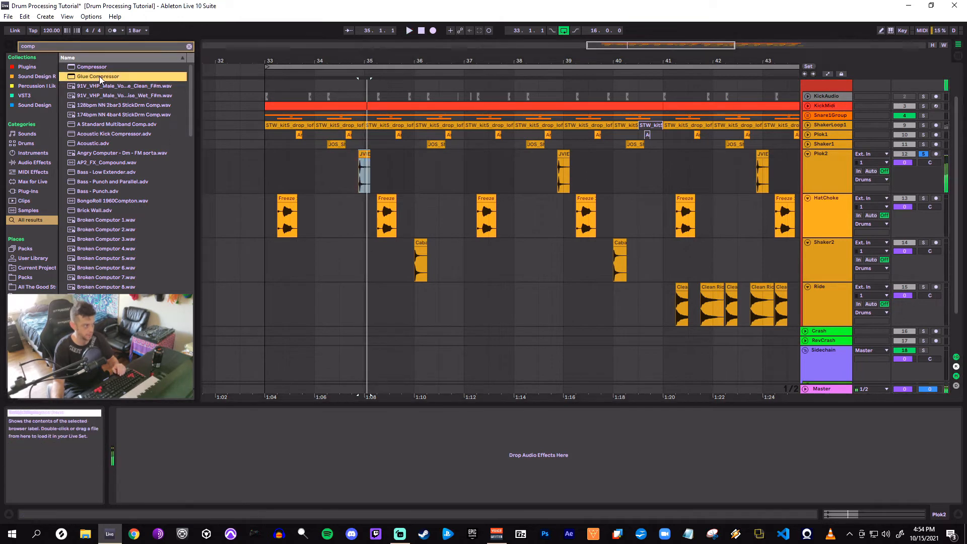
drag(354, 169, 355, 172)
key(ctrl+f)
text(eq)
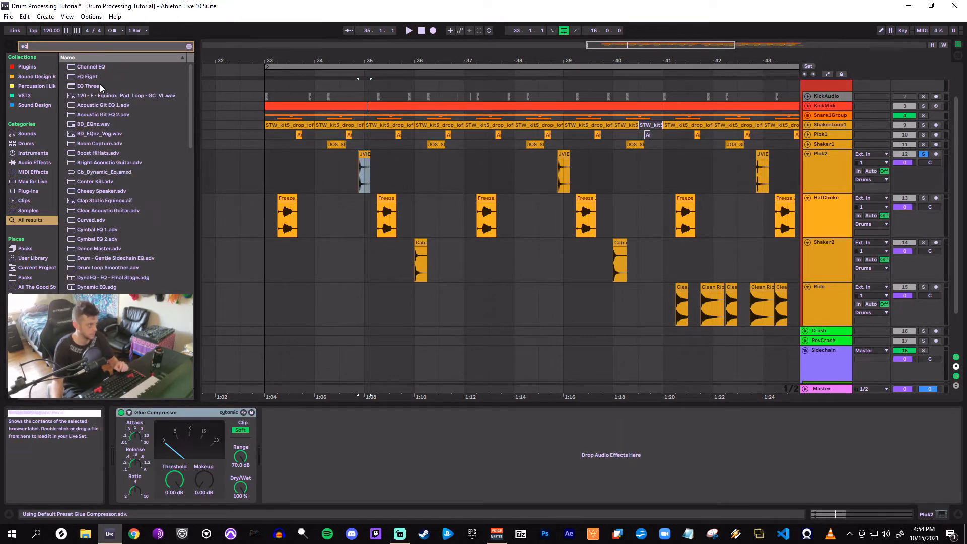
drag(84, 77, 119, 436)
click(370, 412)
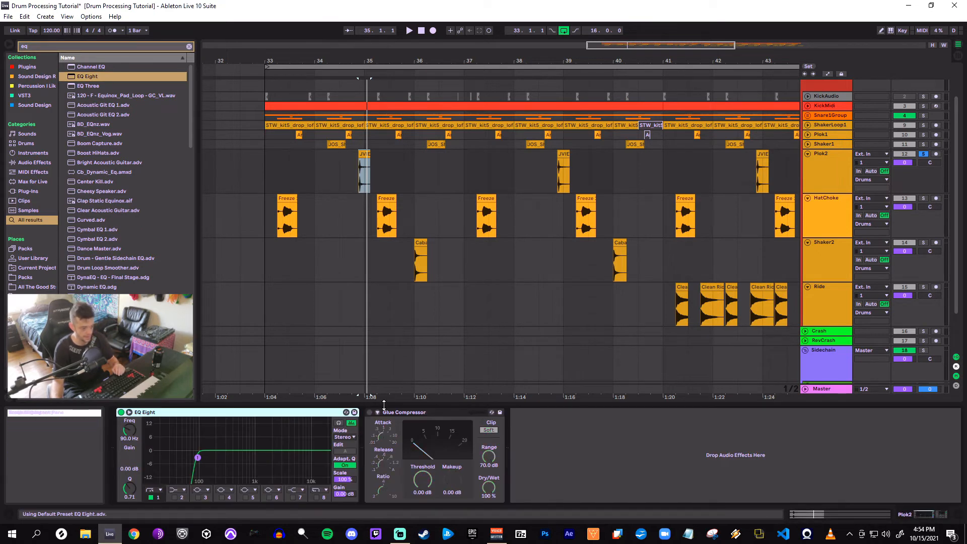
Raise the low cut on the Plok2 EQ to about 178 Hz with a Q of 0.49 while auditioning
key(space)
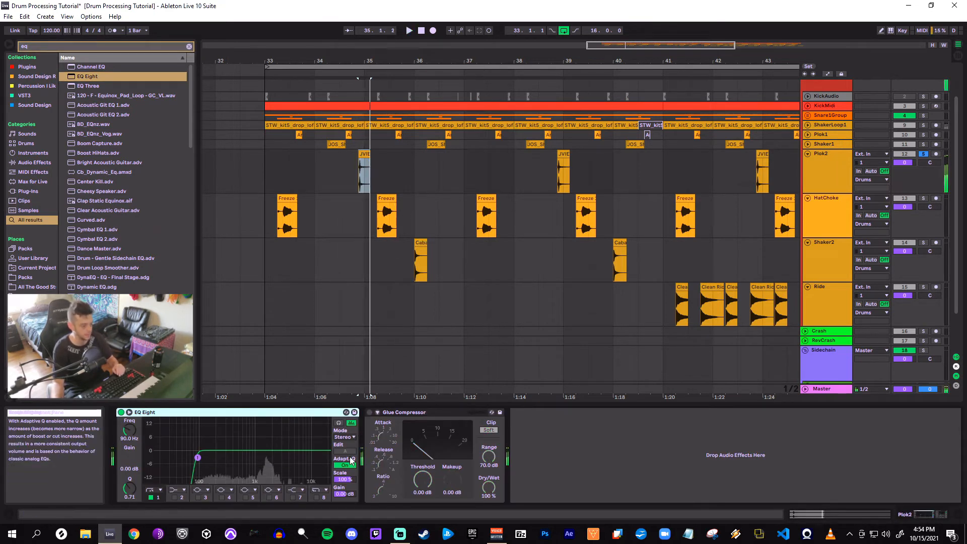
mouse_move(130, 430)
mouse_down()
mouse_move(129, 417)
mouse_move(130, 426)
mouse_up()
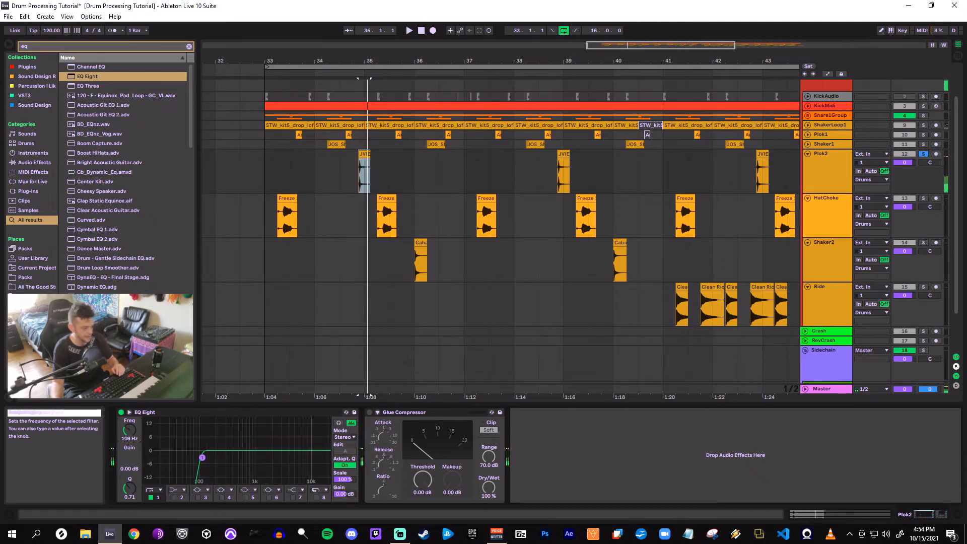
mouse_move(202, 457)
mouse_down()
mouse_move(242, 462)
mouse_move(201, 467)
mouse_move(215, 462)
mouse_up()
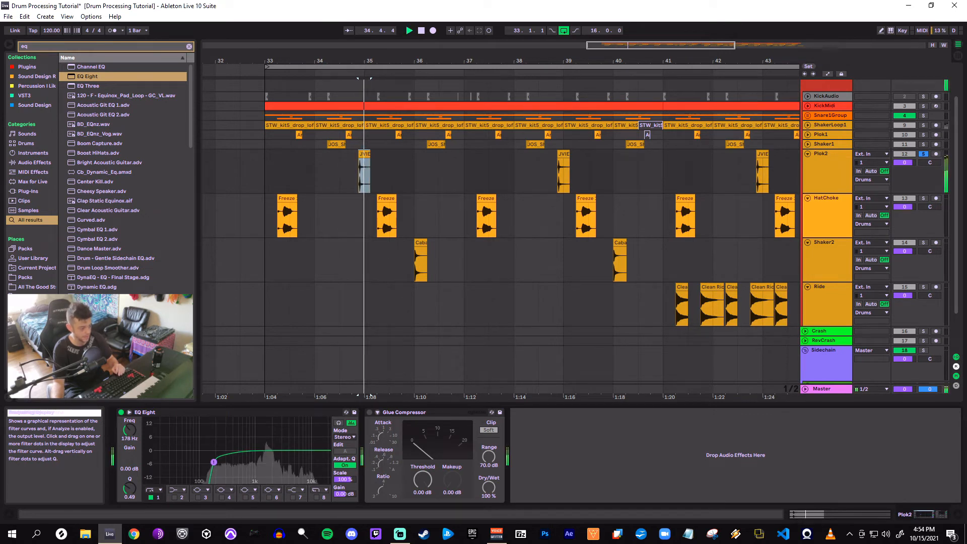
Enable a high-shelf boost on the Plok2 EQ and boost band 6 by 4.45 dB at 1.63 kHz while replaying the clip
click(297, 499)
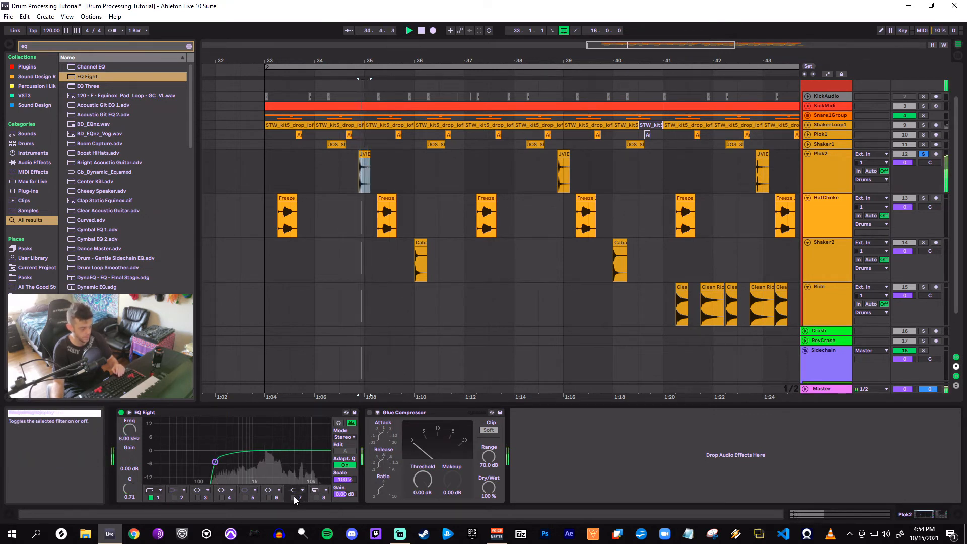
click(294, 497)
drag(299, 451, 266, 443)
click(267, 498)
key(space)
key(space)
key(space)
key(space)
Set the Q of band 6 on the Plok2 EQ to 1.87 and replay the clip to judge it
drag(130, 487, 129, 491)
key(space)
key(space)
key(space)
key(space)
key(space)
key(space)
Switch on Plok2's Glue Compressor and lower its threshold to -25.4 dB while replaying the clip
click(369, 413)
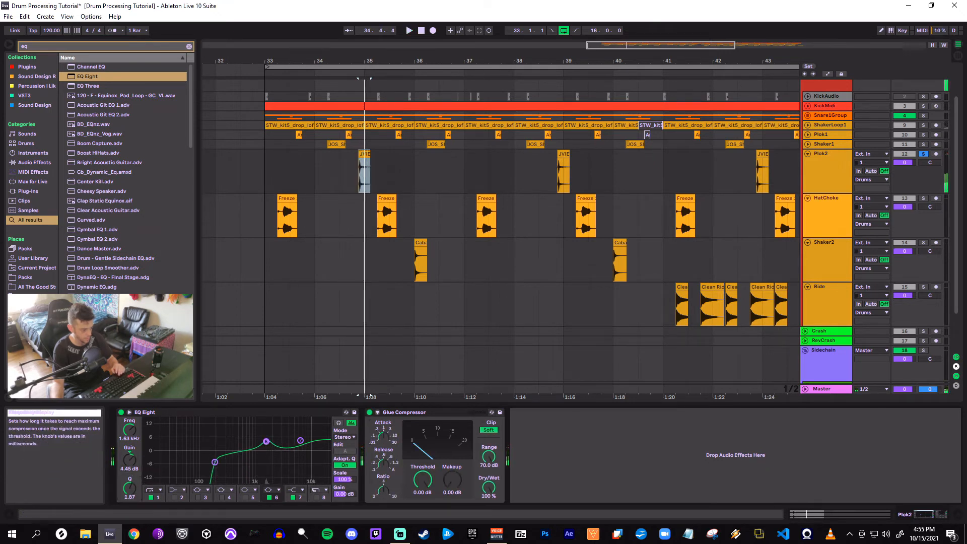
key(space)
drag(383, 491, 423, 518)
key(space)
key(space)
key(space)
key(space)
key(space)
key(space)
key(space)
key(space)
Raise the makeup gain on Plok2's Glue Compressor to 7.14 dB and replay the clip
drag(452, 479, 452, 477)
key(space)
key(space)
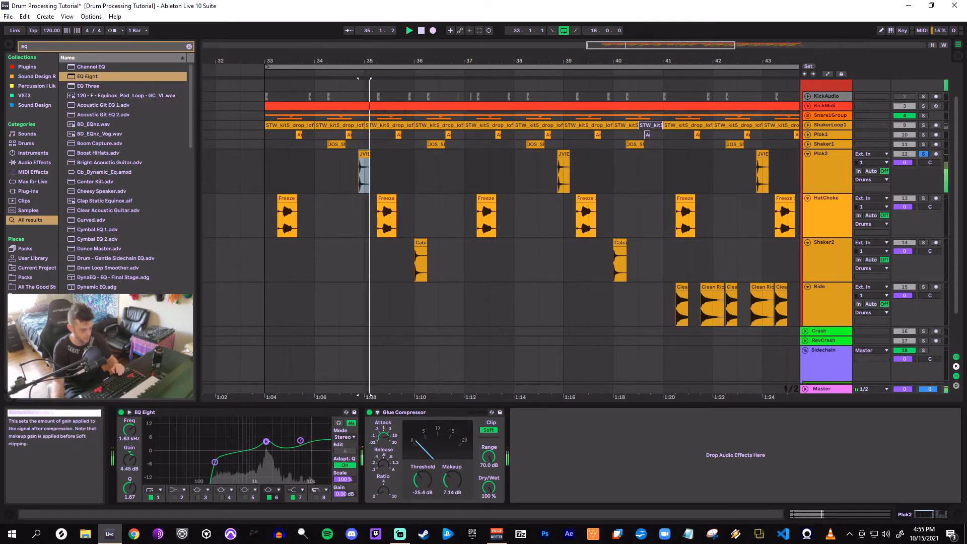
Set the makeup gain on Plok2's Glue Compressor to 5.71 dB and compare the clip with the compressor bypassed and active
drag(452, 462, 452, 461)
key(space)
key(space)
click(370, 413)
key(space)
key(space)
click(369, 412)
key(space)
key(space)
key(space)
Add a fade-out to the JVIEWS_snap_wide clip at 34.4.3 on Plok2 and bend its curve downward while replaying it
drag(385, 61, 550, 136)
mouse_move(461, 160)
mouse_down()
mouse_move(342, 172)
mouse_move(337, 160)
mouse_up()
click(325, 153)
key(space)
drag(400, 175, 380, 190)
key(space)
key(space)
key(space)
key(space)
Lengthen the snap clip's fade-out so it starts closer to the transient, and replay the clip to judge it
drag(335, 158, 319, 159)
key(space)
key(space)
key(space)
key(space)
key(space)
key(space)
key(space)
key(space)
Steepen the slope of the snap clip's fade-out and make the fade slightly longer while replaying the clip
drag(367, 183, 358, 187)
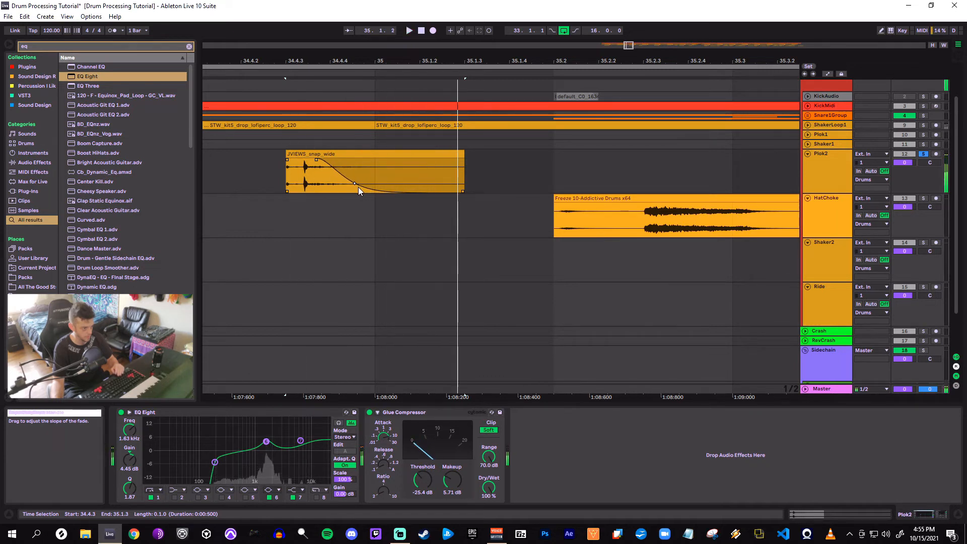
key(space)
drag(316, 161, 314, 161)
key(space)
key(space)
key(space)
key(space)
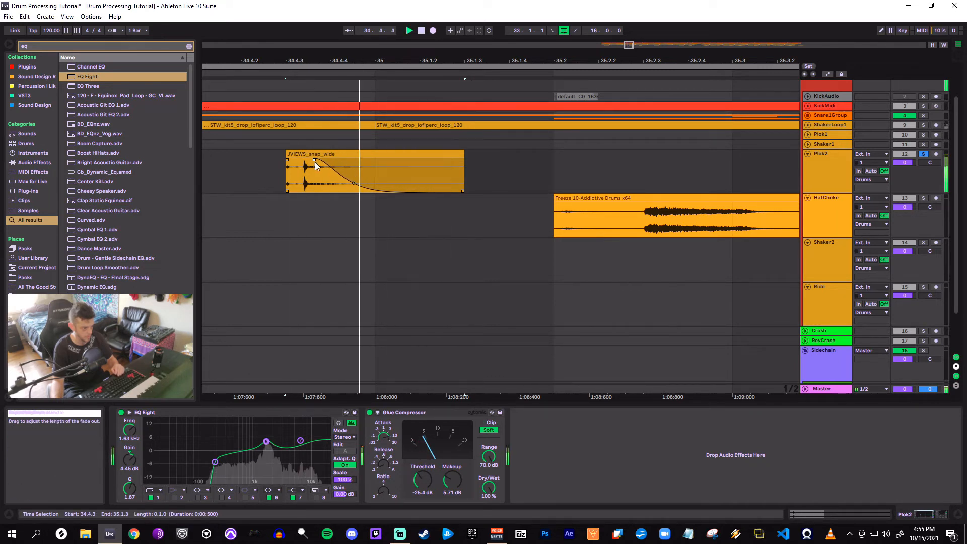
key(space)
key(space)
Review the device chains on ShakerLoop1, Shaker1 and Plok2 by selecting their clips around bar 35
drag(346, 58, 372, 34)
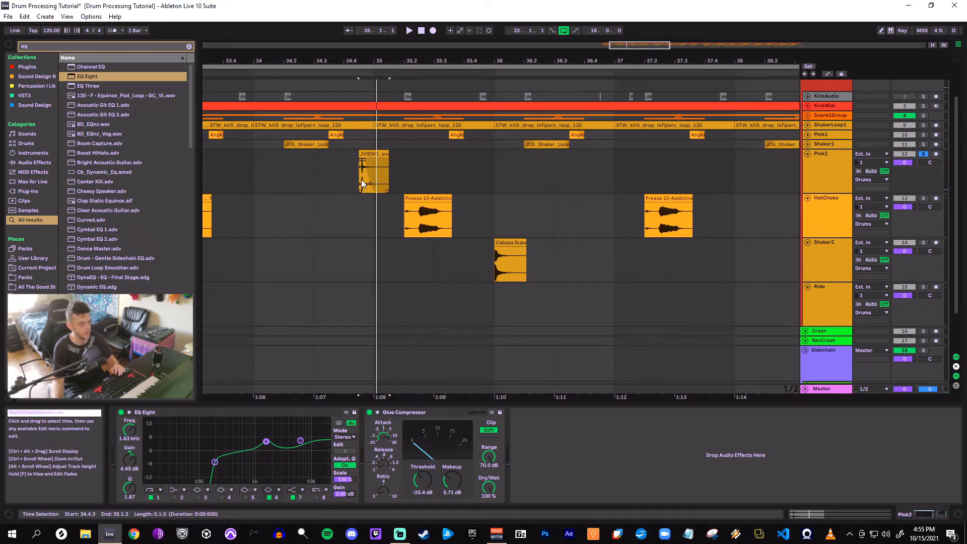
click(384, 125)
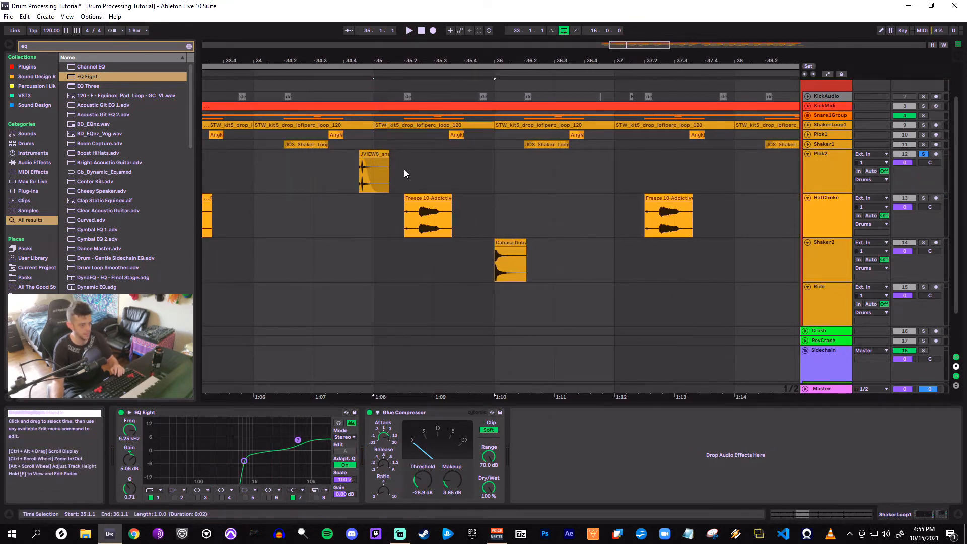
drag(511, 54, 517, 59)
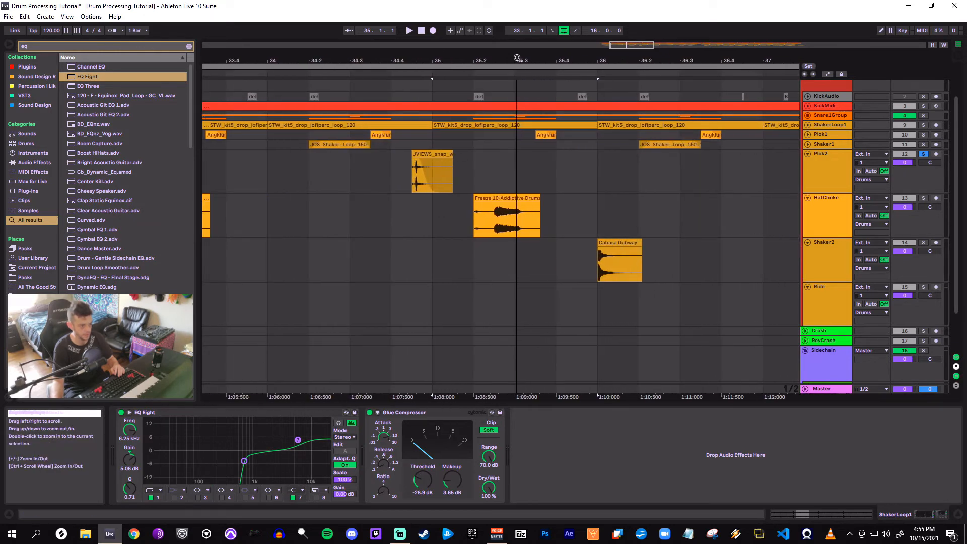
click(347, 144)
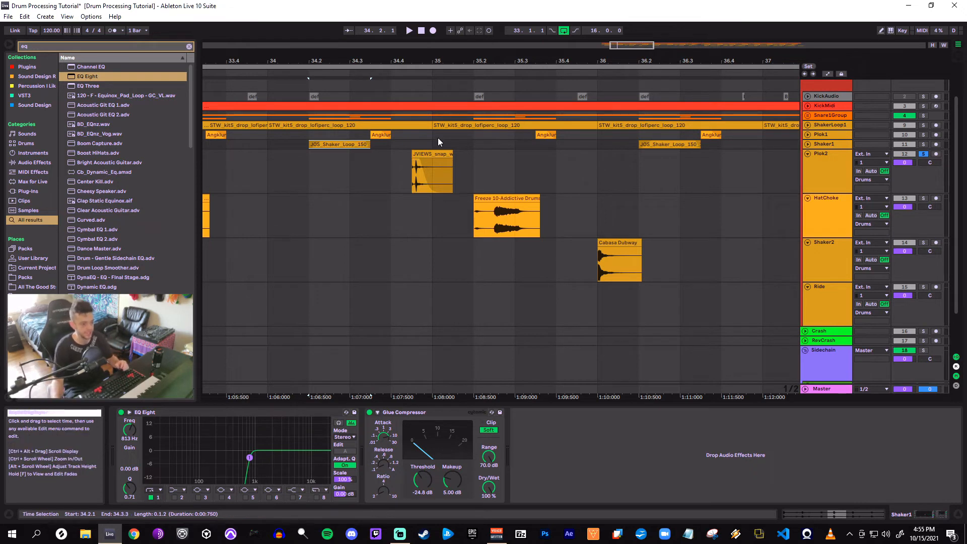
click(432, 160)
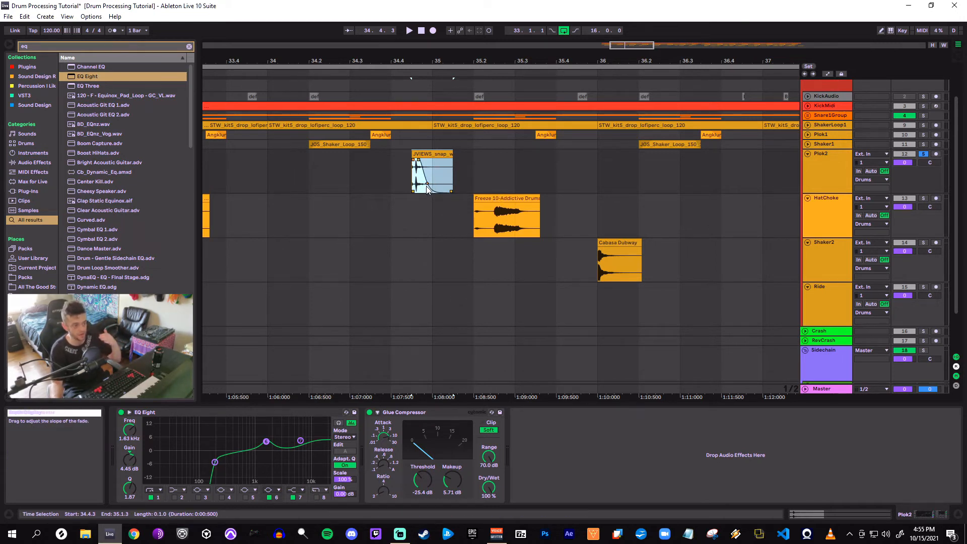
Unfold ShakerLoop1, audition its bar 35 clip in solo, and fold the track again
click(439, 124)
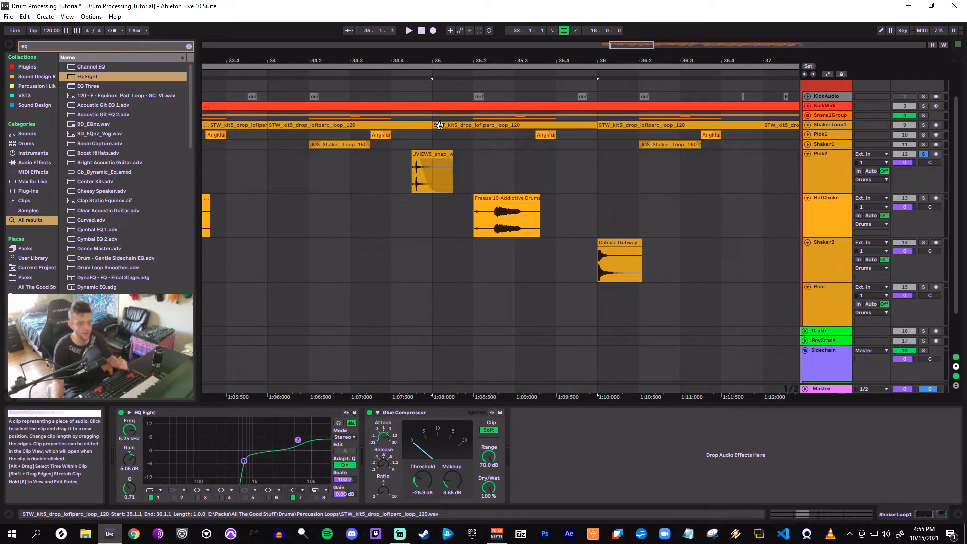
click(807, 128)
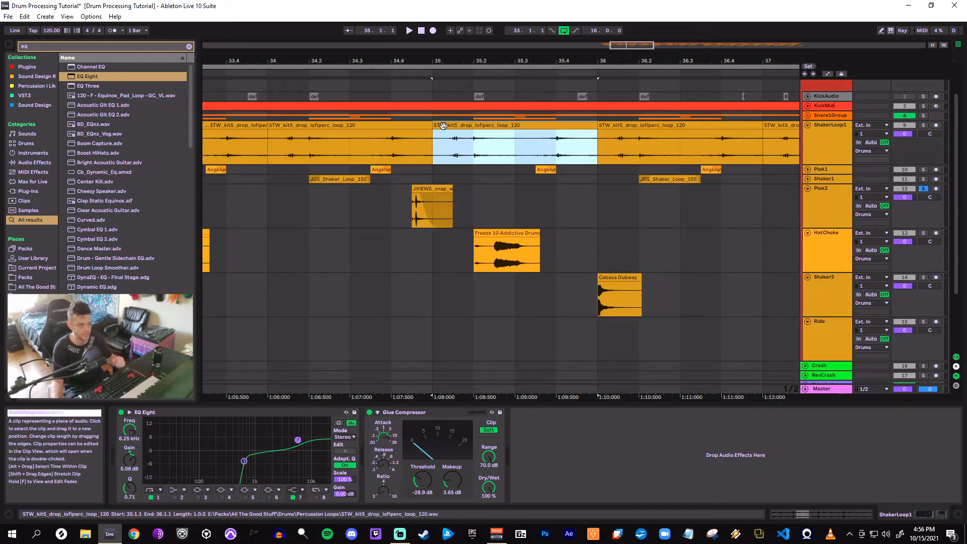
click(923, 125)
key(space)
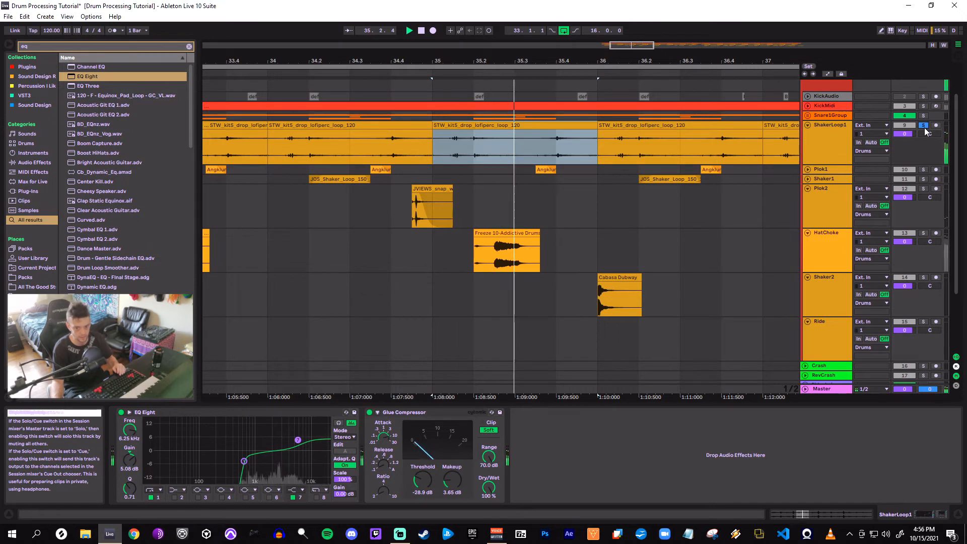
click(923, 125)
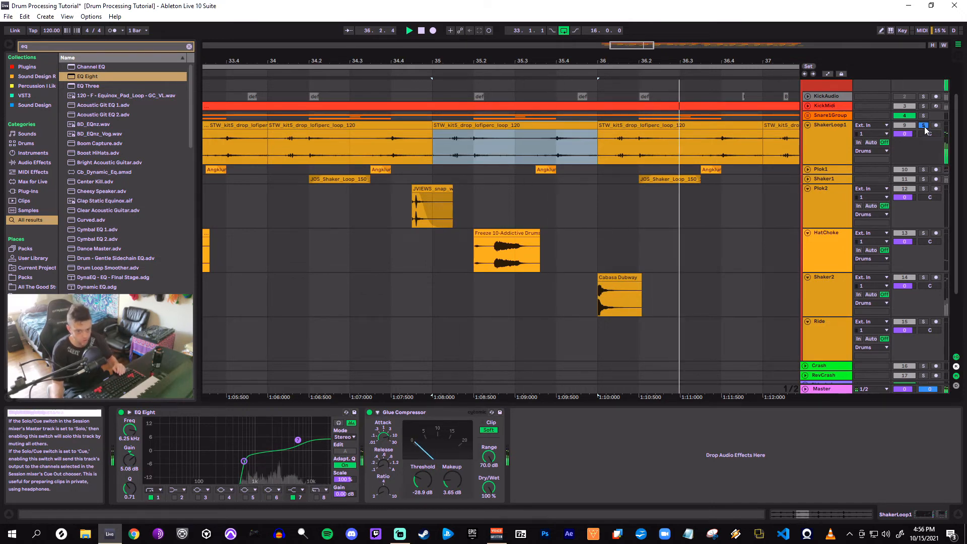
click(808, 125)
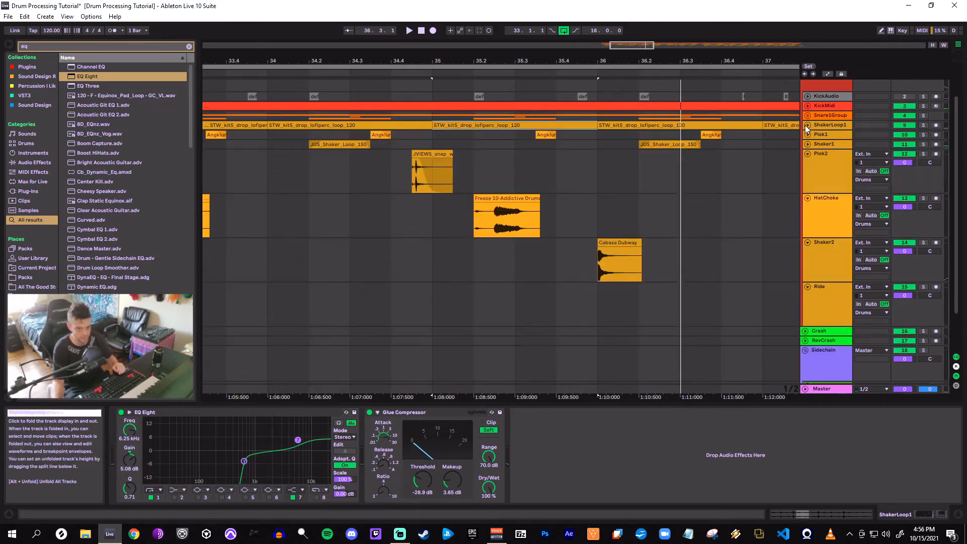
Duplicate bars 33 to 37 of Plok2 repeatedly up to bar 49 so the faded snap replaces the other clips
drag(596, 39, 464, 168)
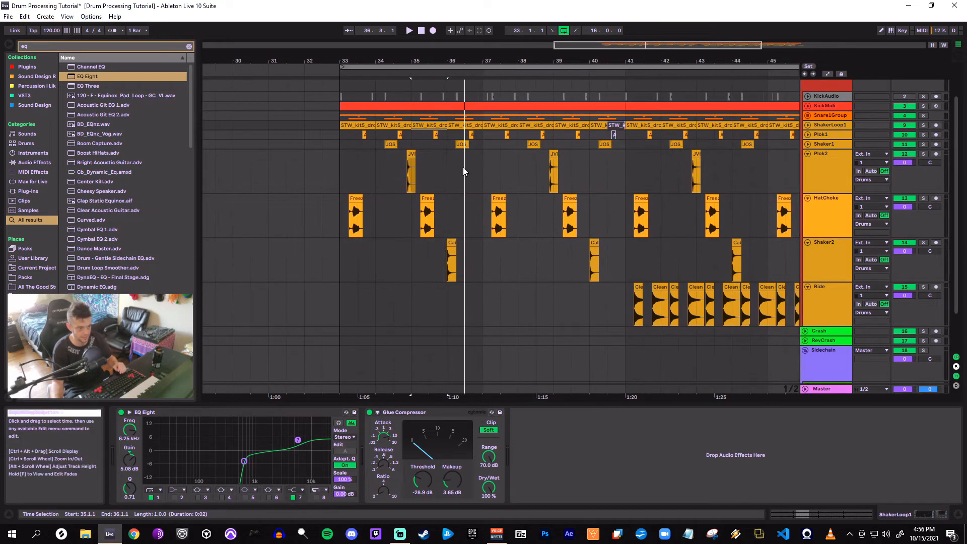
drag(366, 161, 341, 165)
drag(379, 61, 395, 81)
key(Right)
key(Right)
key(Right)
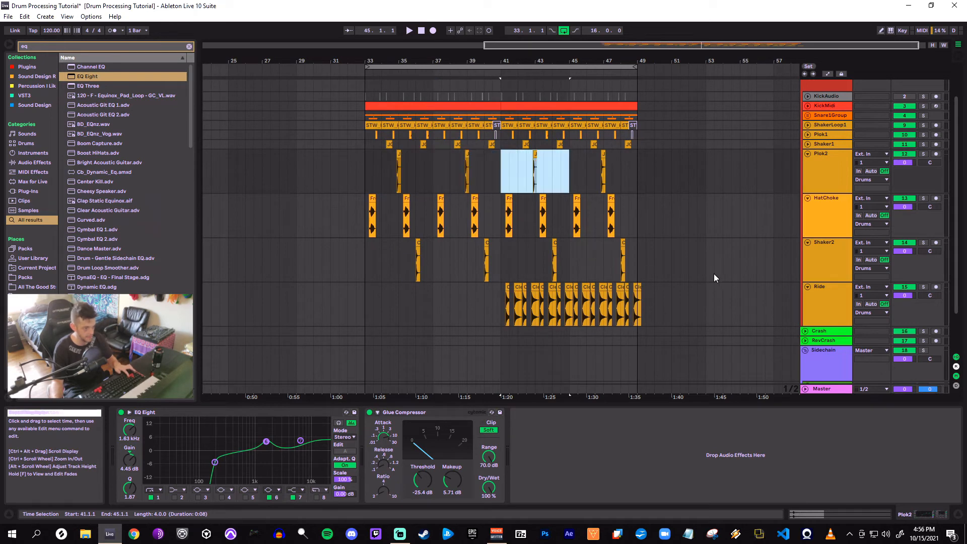
drag(376, 60, 358, 196)
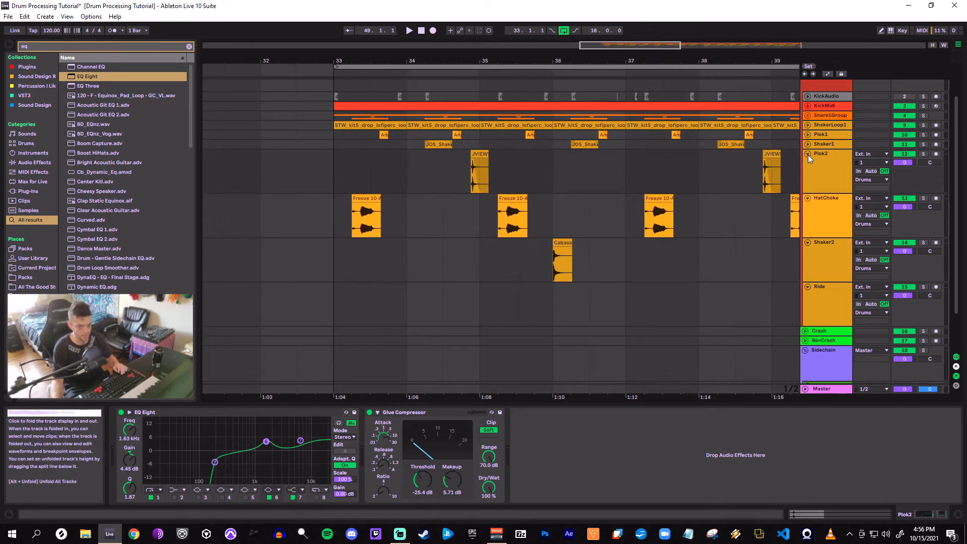
Fold the Plok2 track and select the first clip on HatChoke
click(808, 154)
click(831, 186)
click(365, 189)
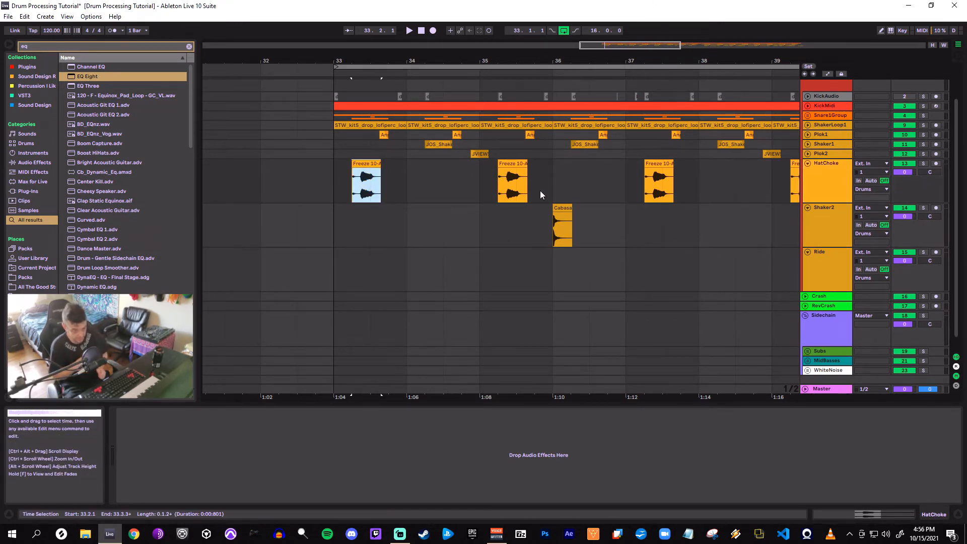
Solo HatChoke for playback and add an EQ Eight with a low cut at 562 Hz and a Q of 0.47
click(923, 163)
key(space)
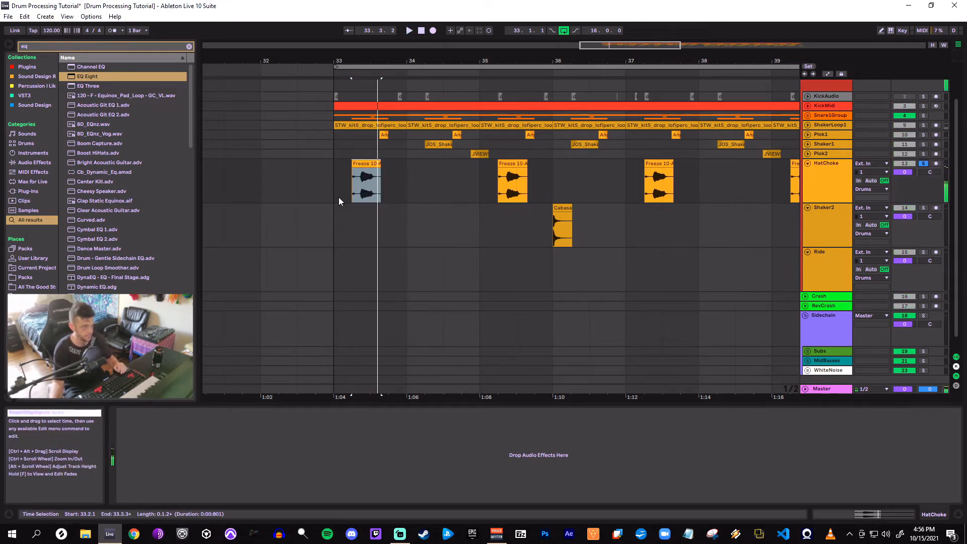
drag(360, 176, 361, 178)
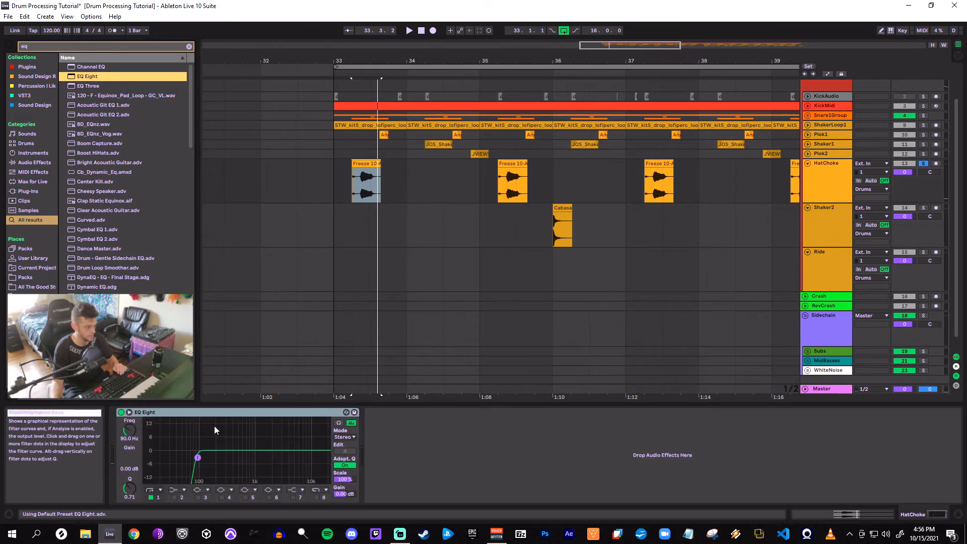
drag(198, 457, 241, 462)
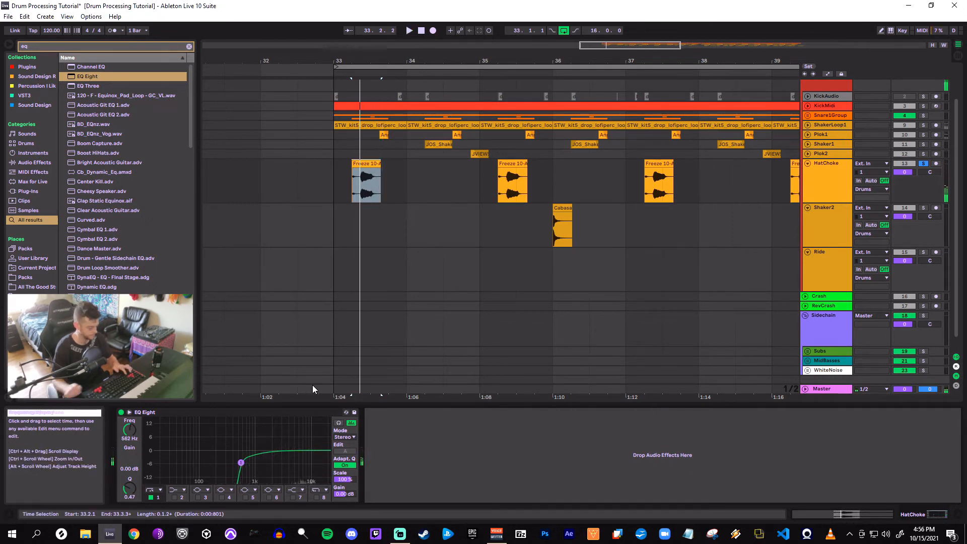
Search the browser for "comp" and add a Glue Compressor after the EQ on HatChoke
key(ctrl+f)
text(compl)
key(BackSpace)
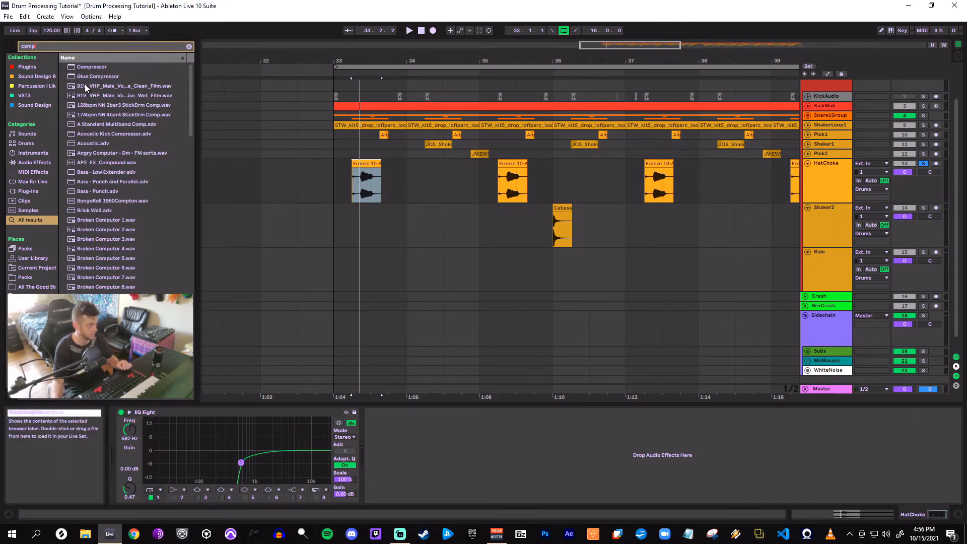
drag(394, 460, 403, 455)
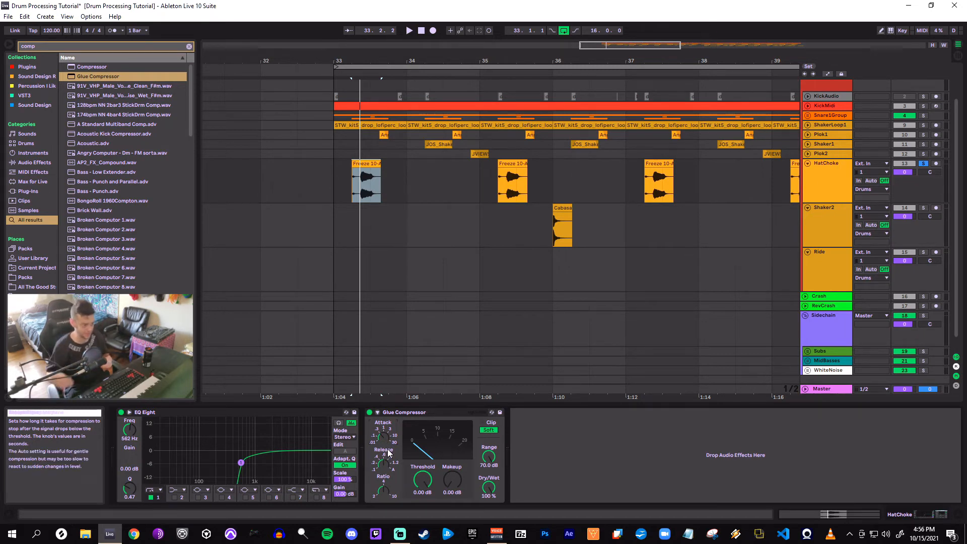
Adjust the ratio on HatChoke's Glue Compressor and set threshold to -8.25 dB and makeup to 5.87 dB while replaying the clip
drag(382, 487, 382, 504)
key(space)
key(space)
key(space)
key(space)
key(space)
drag(427, 480, 452, 466)
key(space)
key(space)
key(space)
key(space)
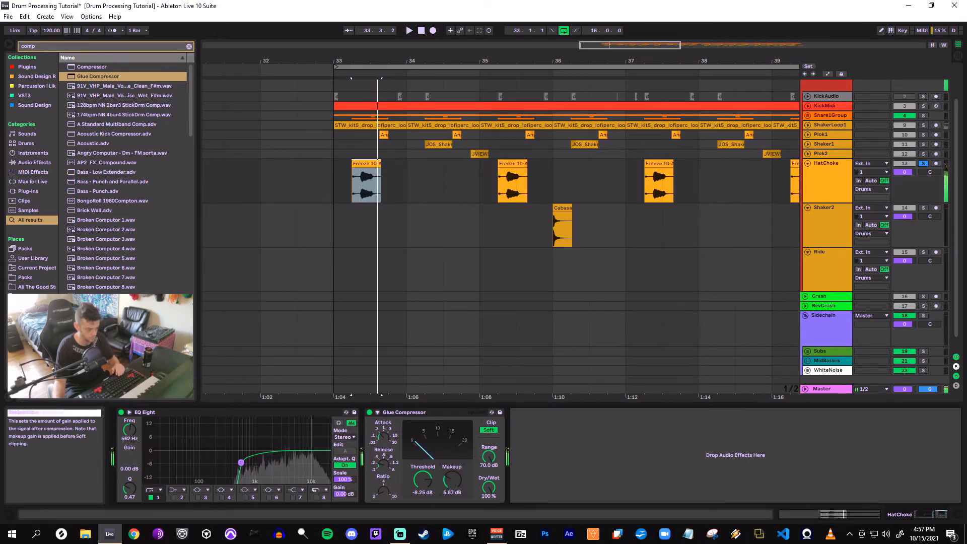
Set the makeup gain on HatChoke's Glue Compressor to 5.56 dB and compare the clip with the compressor bypassed and active
click(371, 411)
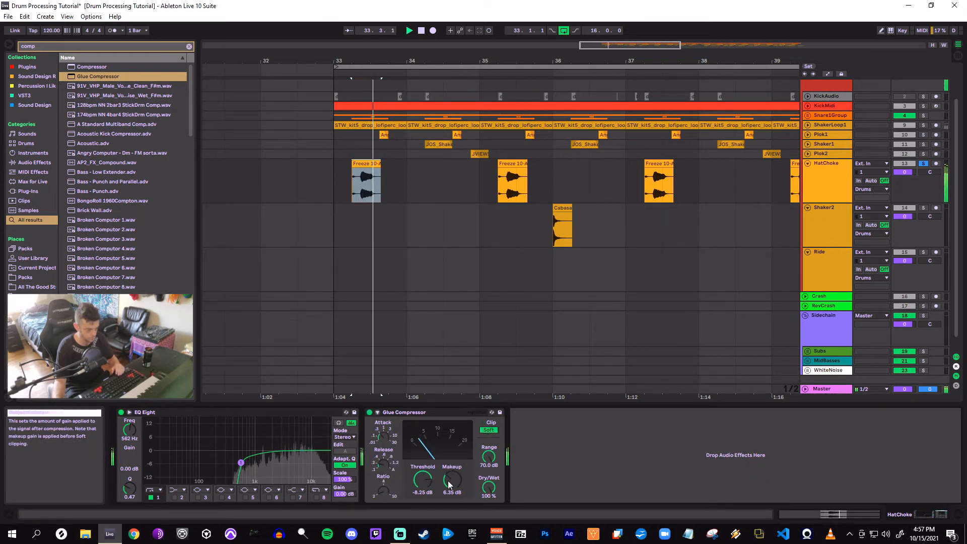
drag(450, 481, 449, 484)
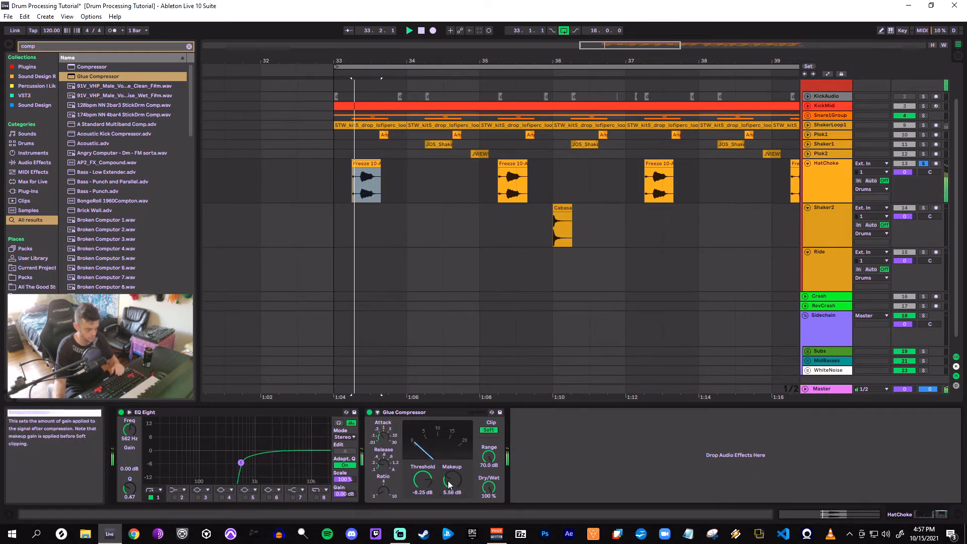
click(370, 412)
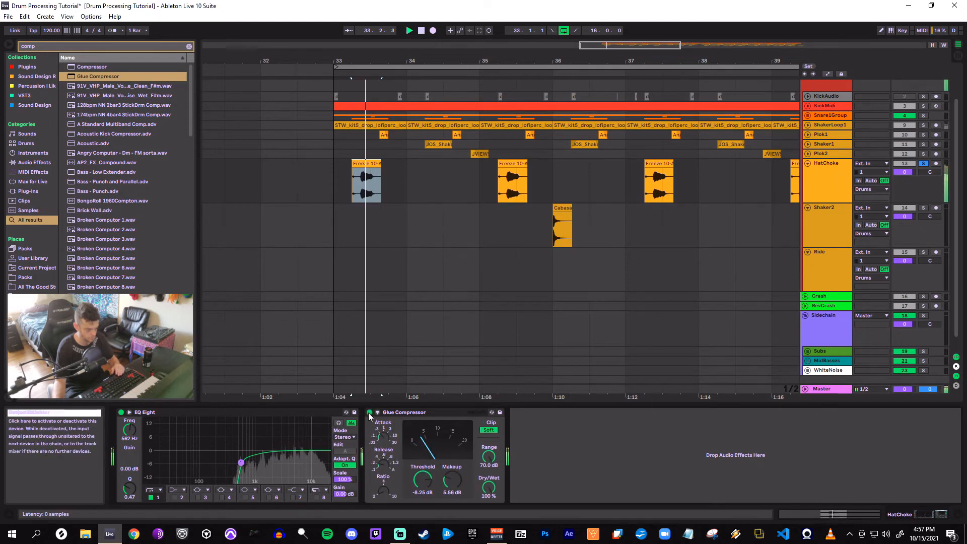
click(369, 412)
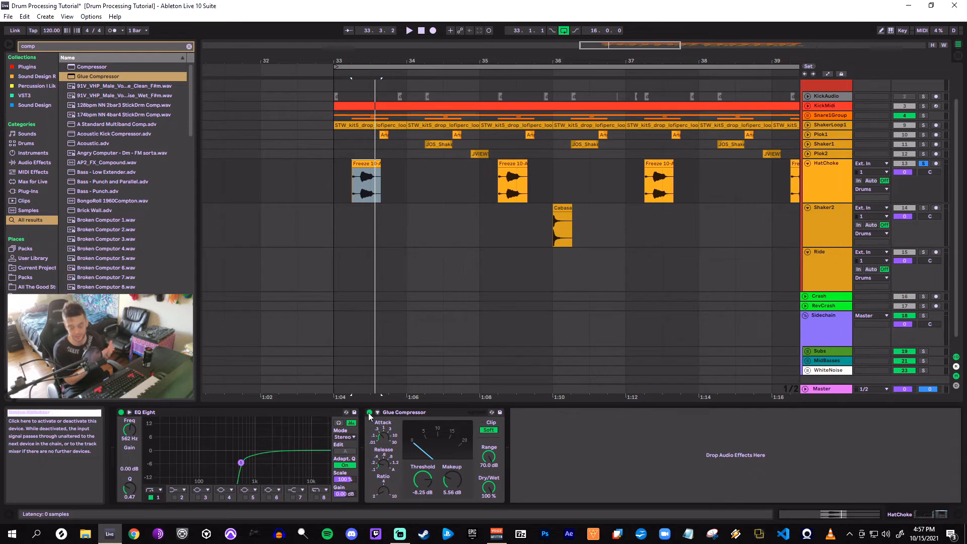
key(space)
click(369, 412)
click(369, 413)
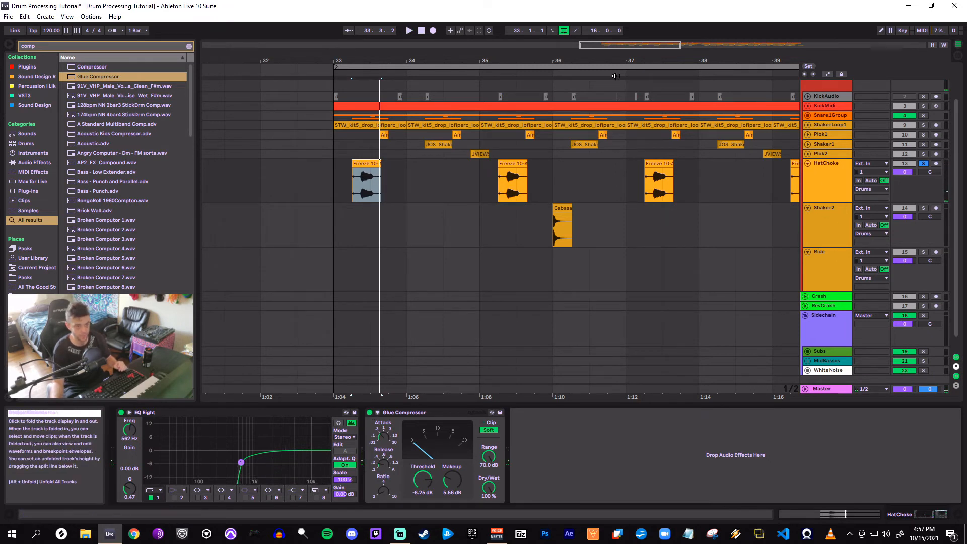
Fold the HatChoke track and solo Shaker2 instead
drag(613, 61, 615, 66)
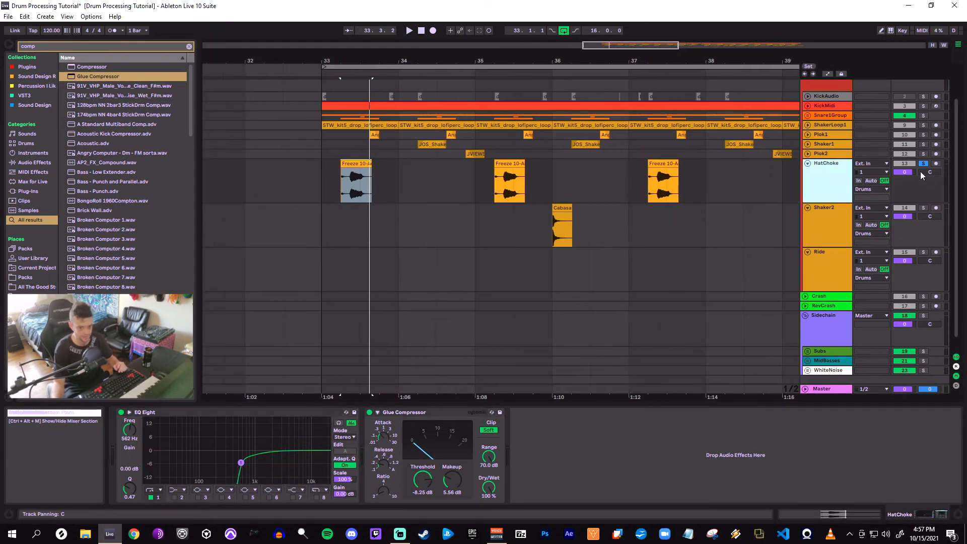
drag(904, 172, 904, 173)
click(808, 163)
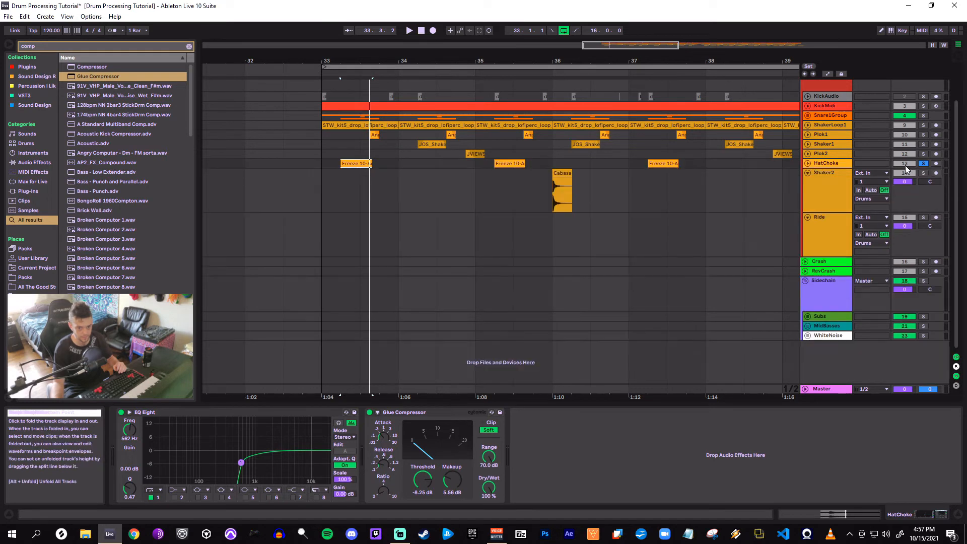
click(923, 173)
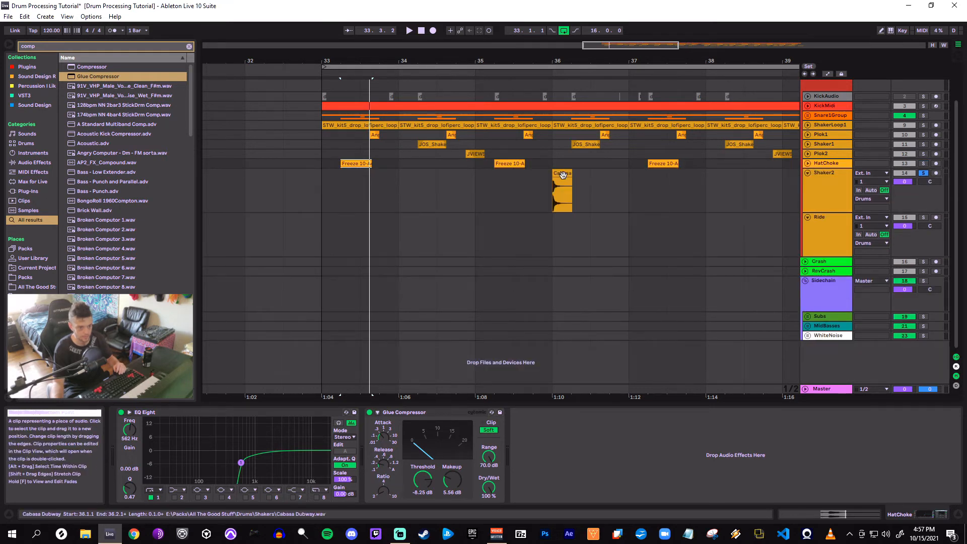
Add a switched-off Glue Compressor to Shaker2 with an EQ Eight ahead of it, and play the Cabasa clip at bar 36
click(563, 191)
drag(97, 76, 554, 174)
key(ctrl+f)
text(eq)
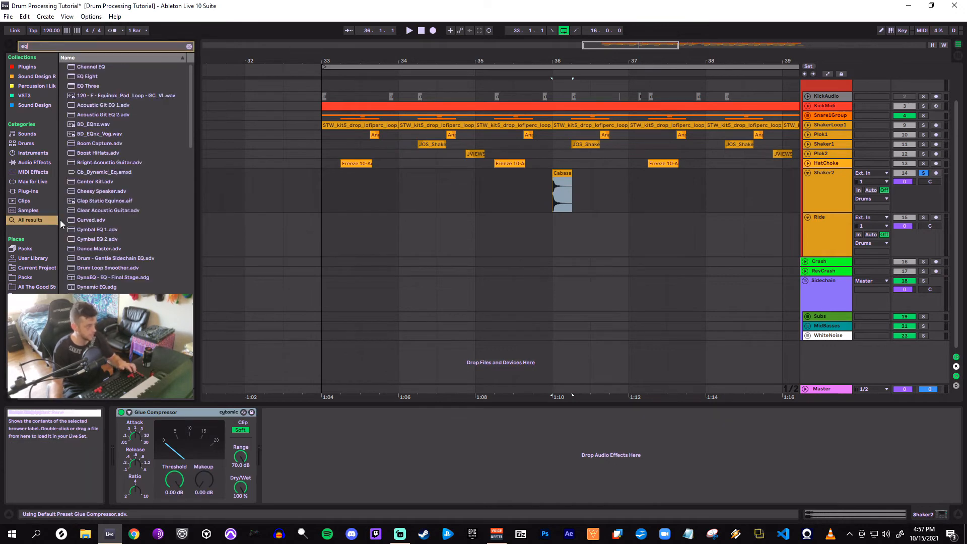
key(Return)
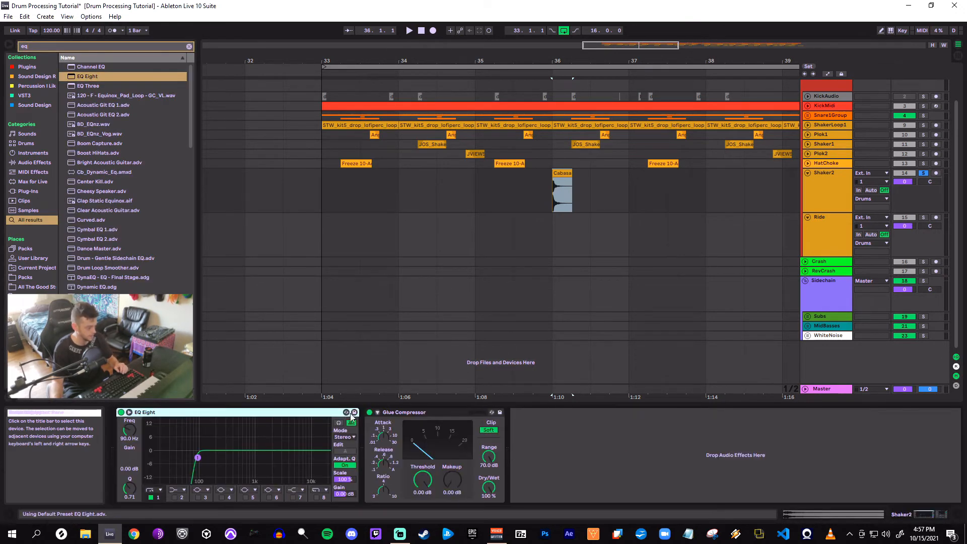
click(563, 194)
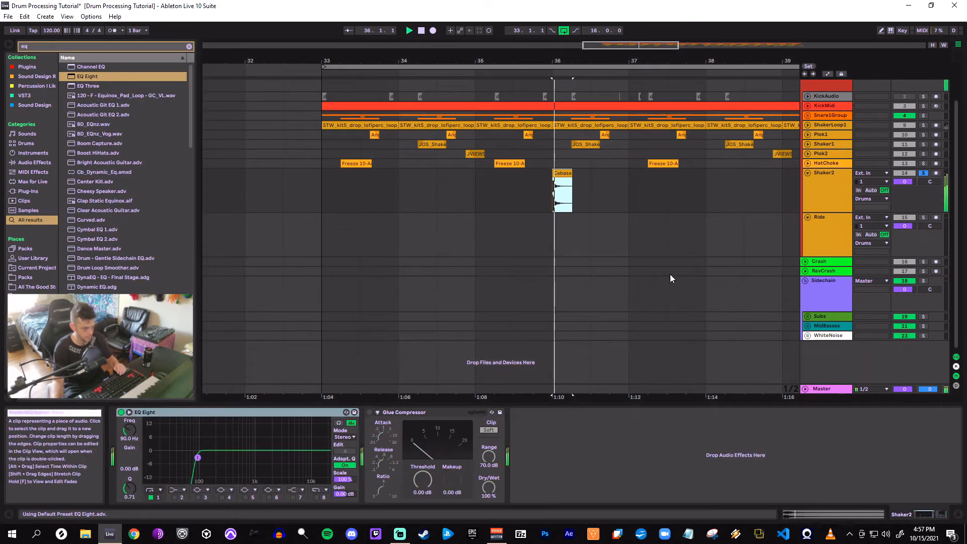
Raise the low cut on Shaker2's EQ above 1 kHz and enable band 6 at 22.0 kHz with -4.34 dB while replaying
drag(196, 456, 327, 459)
click(269, 497)
key(space)
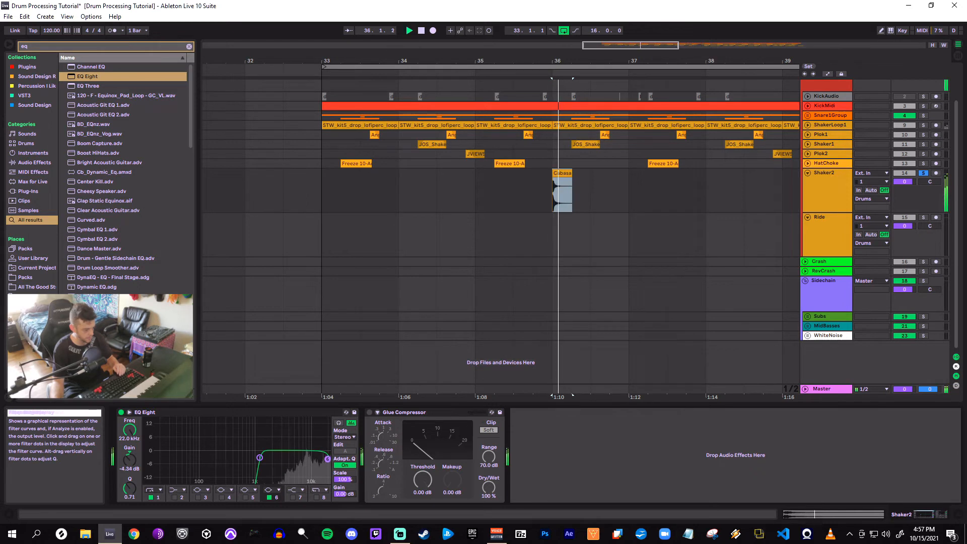
key(space)
key(space)
key(space)
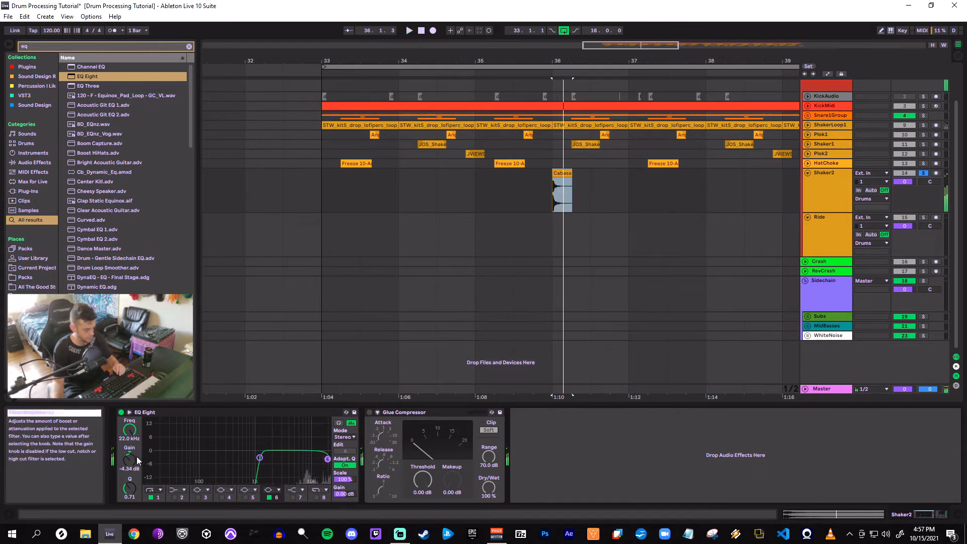
On Shaker2's EQ Eight, set band 6's Q to 1.14 and raise the low cut to 1.70 kHz while replaying the clip
key(space)
key(space)
drag(130, 489, 130, 481)
key(space)
key(space)
key(space)
key(space)
key(space)
key(space)
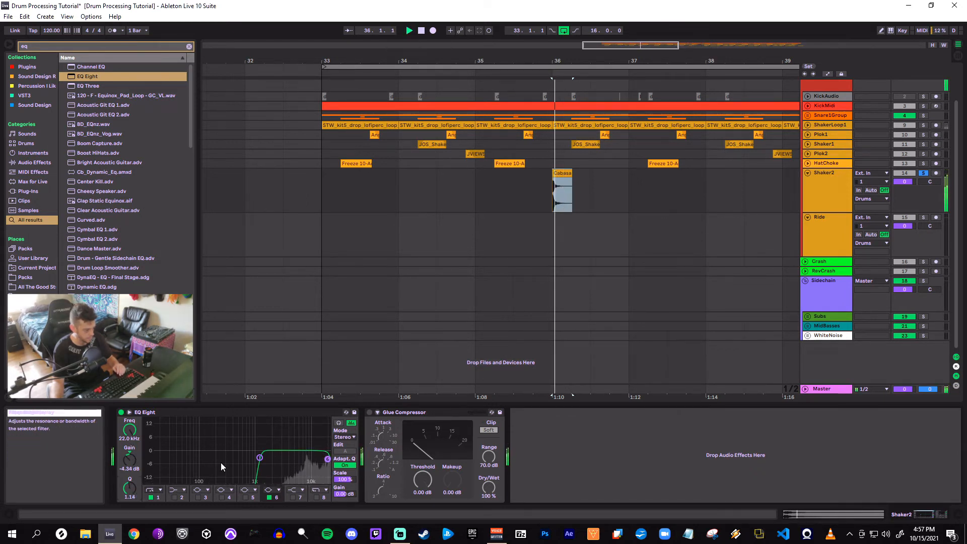
drag(258, 458, 267, 460)
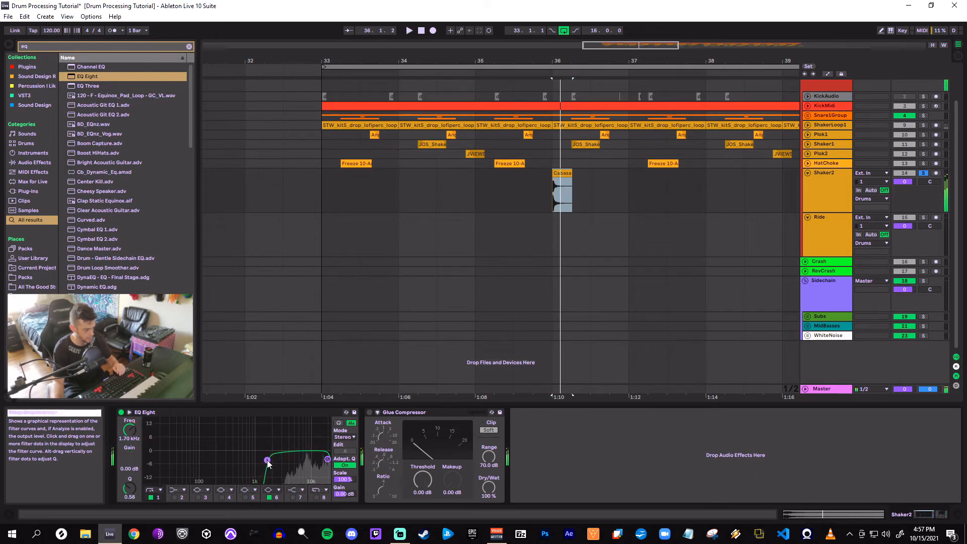
key(space)
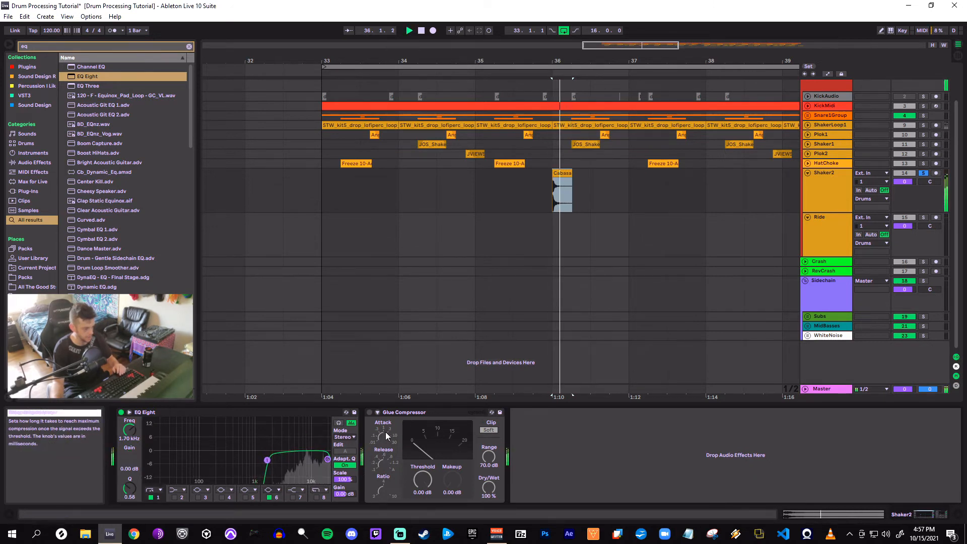
Switch on Shaker2's Glue Compressor and set its threshold to -7.62 dB and makeup to 3.49 dB while replaying the clip
click(369, 412)
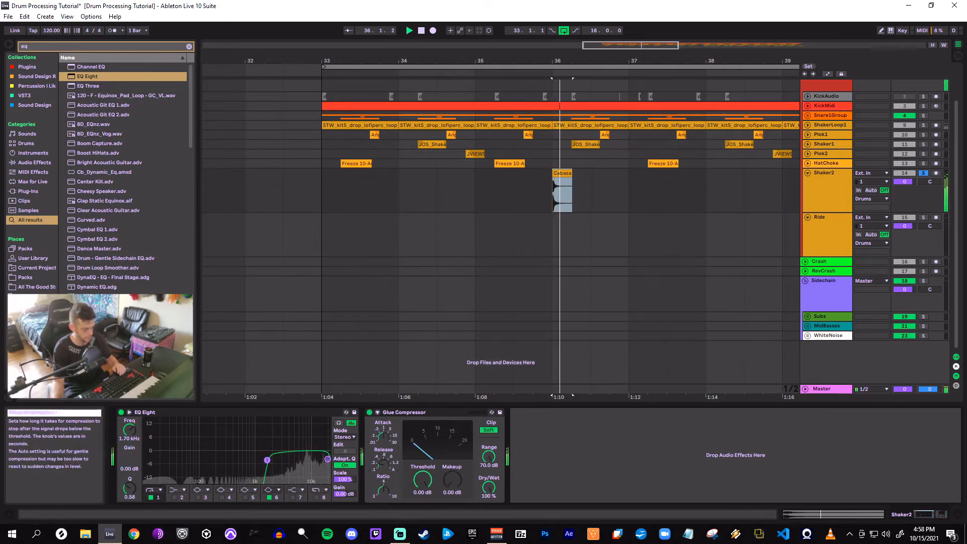
key(space)
drag(422, 481, 422, 493)
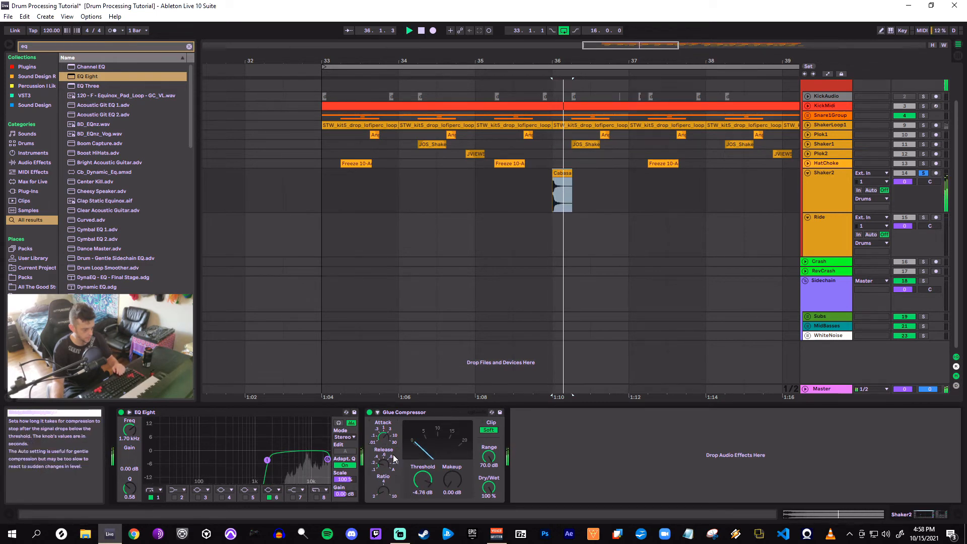
key(space)
key(space)
key(space)
drag(422, 481, 452, 478)
key(space)
key(space)
key(space)
key(space)
key(space)
key(space)
key(space)
key(space)
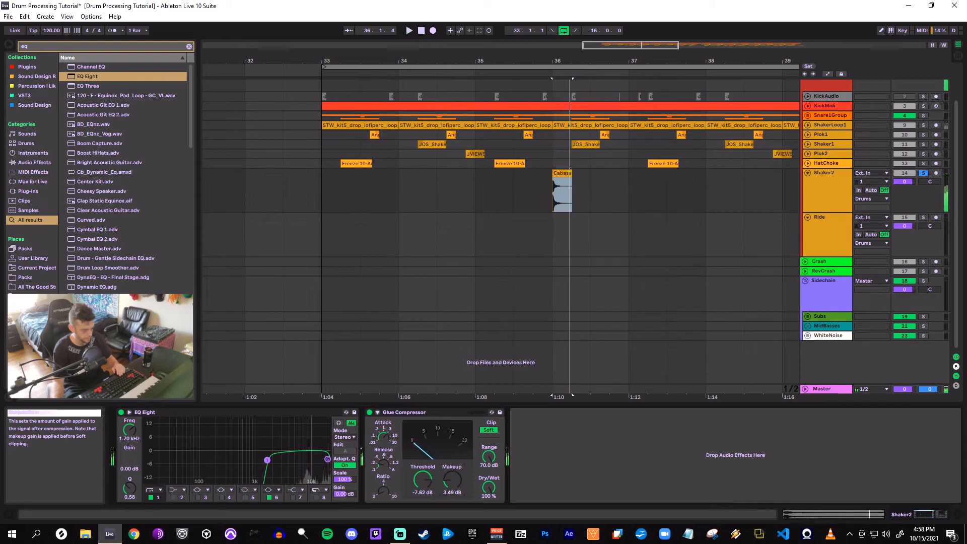
Trim the makeup gain on Shaker2's Glue Compressor to 3.02 dB while repeatedly replaying the Cabasa clip
key(space)
key(space)
key(space)
key(space)
key(space)
key(space)
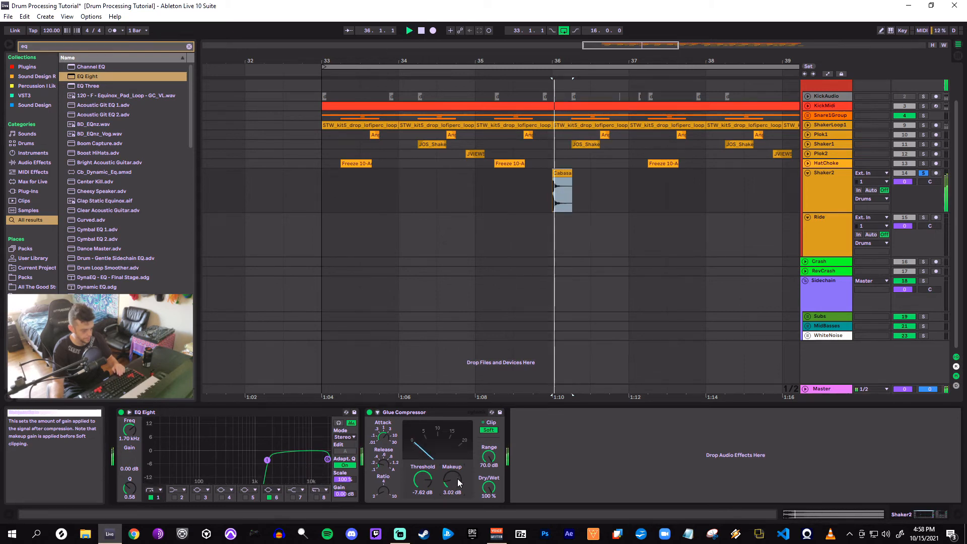
key(space)
key(space)
key(space)
key(space)
key(space)
key(space)
key(space)
key(space)
Fold the Shaker2 track and add an EQ Eight to the Ride track from its first clip in bar 41
click(808, 172)
drag(755, 61, 321, 50)
click(484, 223)
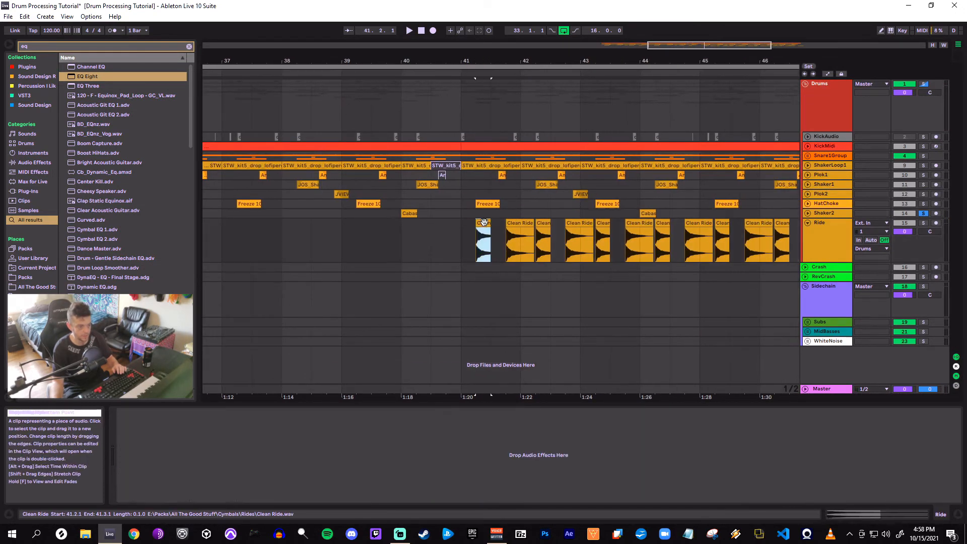
drag(95, 75, 329, 159)
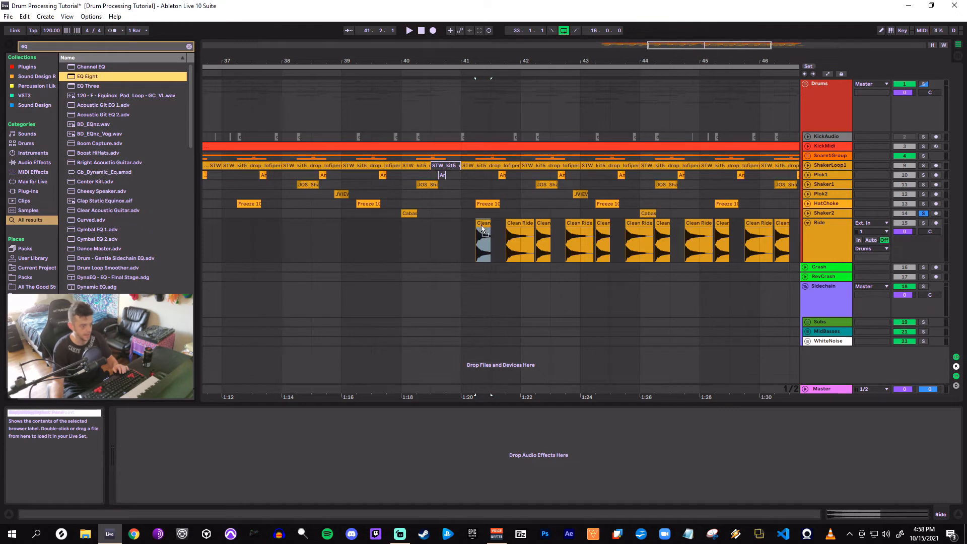
drag(482, 229, 485, 232)
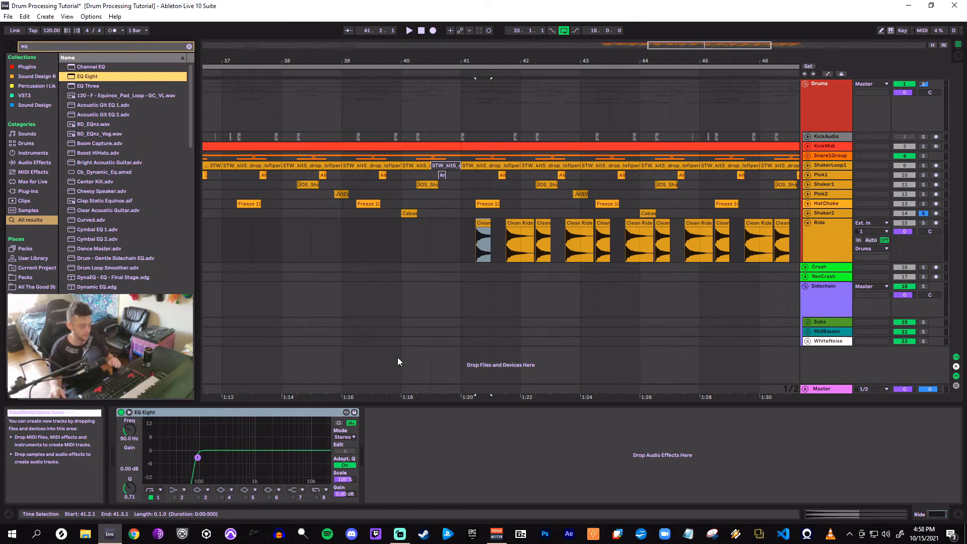
Play the first Clean Ride clip and solo the Ride track instead of Shaker2
click(487, 237)
key(space)
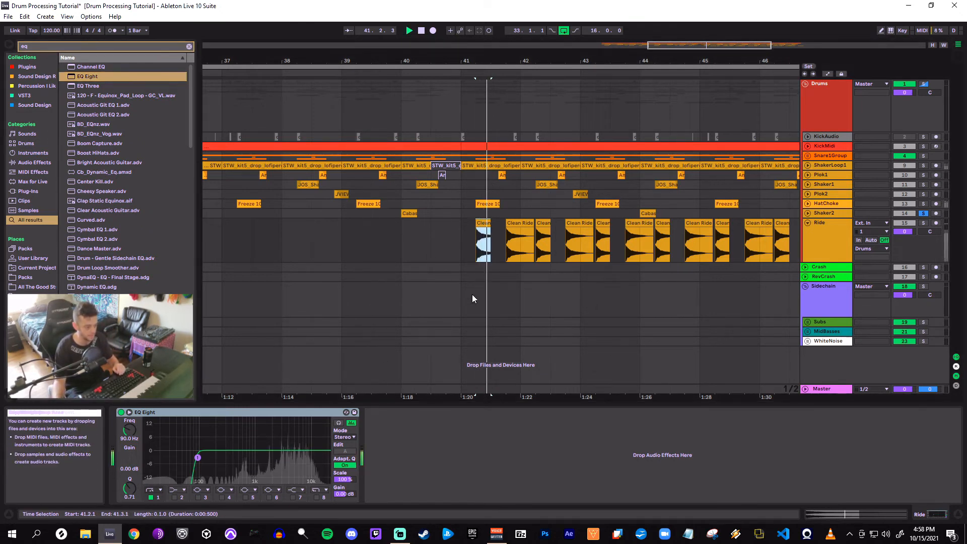
click(924, 222)
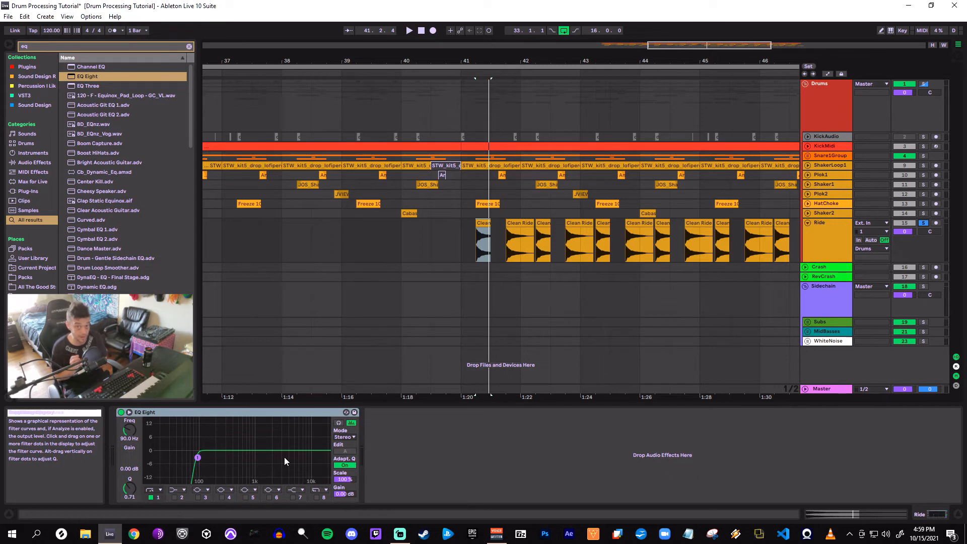
key(space)
key(space)
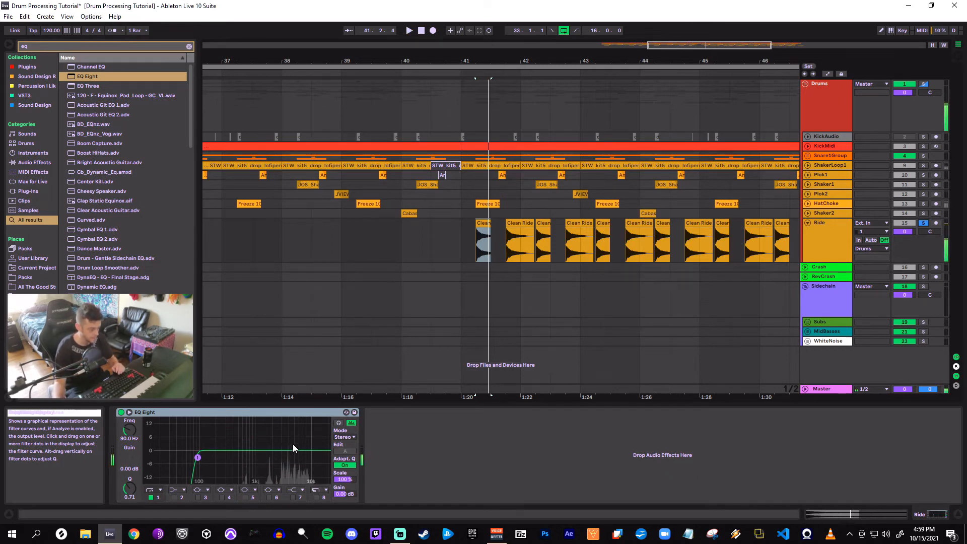
Raise the low cut on the Ride's EQ Eight to 415 Hz while replaying the clip
double_click(276, 470)
key(space)
key(space)
key(space)
key(space)
double_click(458, 371)
drag(135, 429, 134, 412)
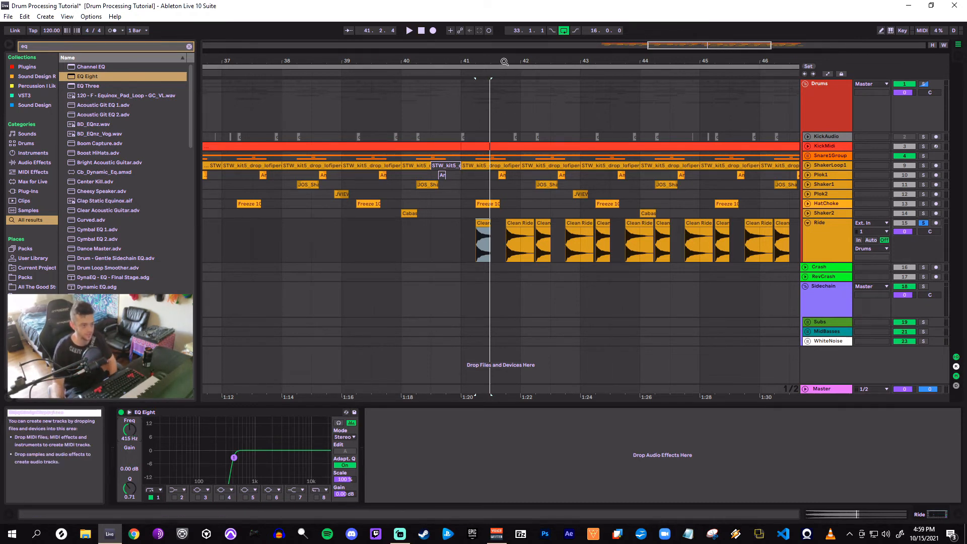
Push the low cut on the Ride's EQ further up to just below 1 kHz during playback
click(484, 160)
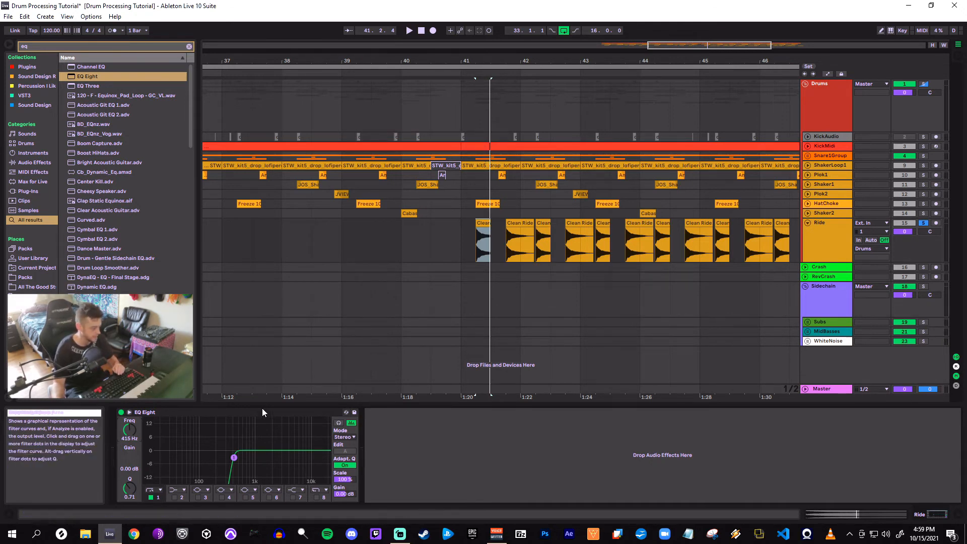
key(space)
drag(133, 431, 132, 421)
key(space)
Try a band 6 boost of 3.60 dB at 4.00 kHz on the Ride's EQ while playing the clip
click(294, 497)
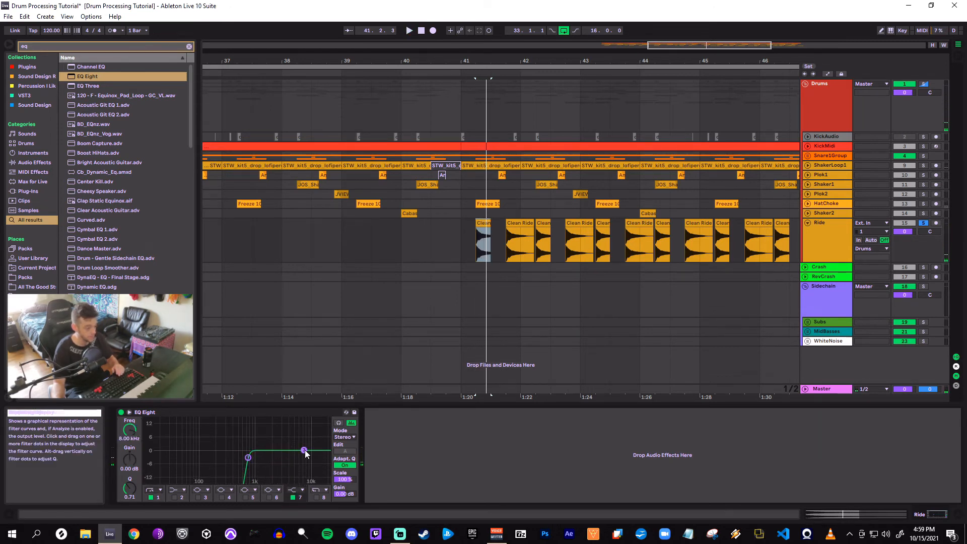
click(294, 497)
click(270, 497)
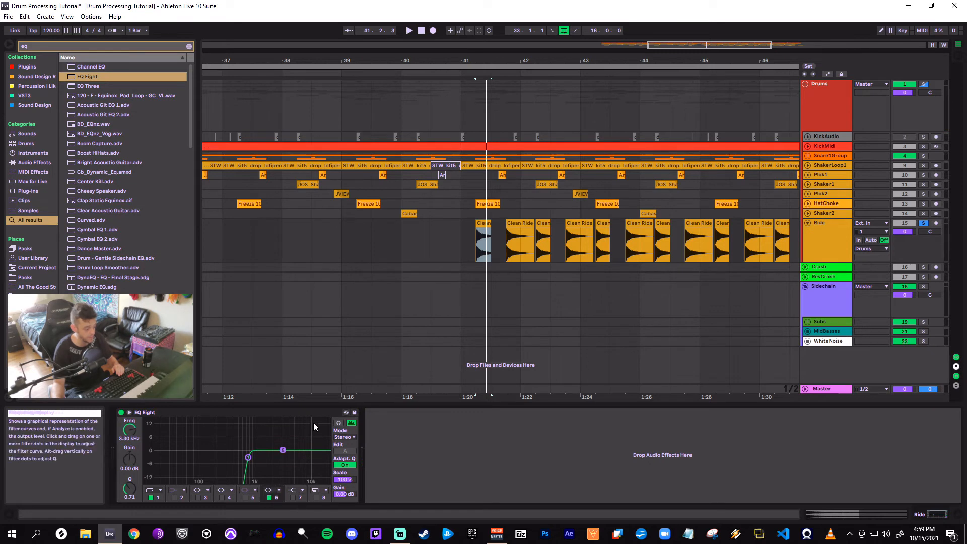
key(space)
drag(283, 450, 302, 433)
key(space)
click(270, 498)
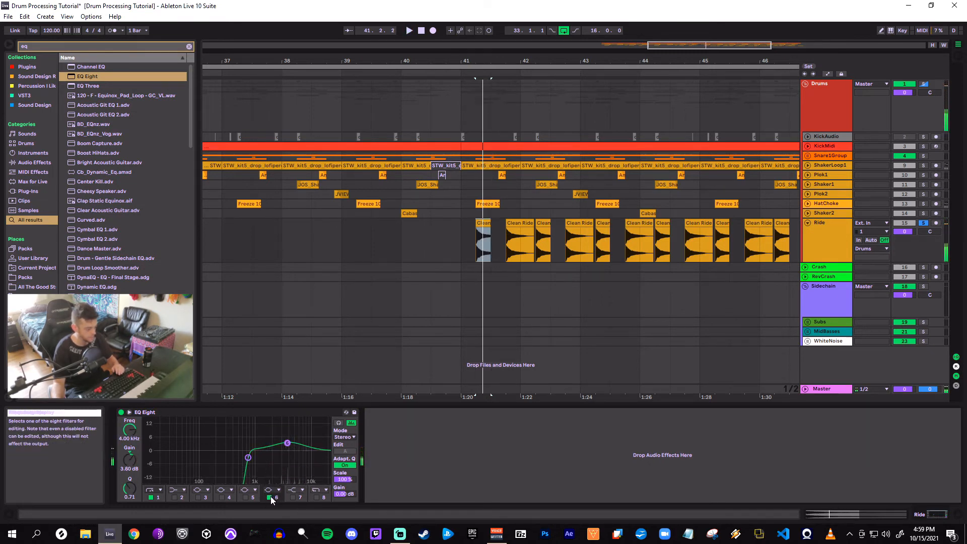
Enable band 7 on the Ride's EQ and boost it 8.55 dB at 9.38 kHz while playing the clip
click(292, 498)
key(space)
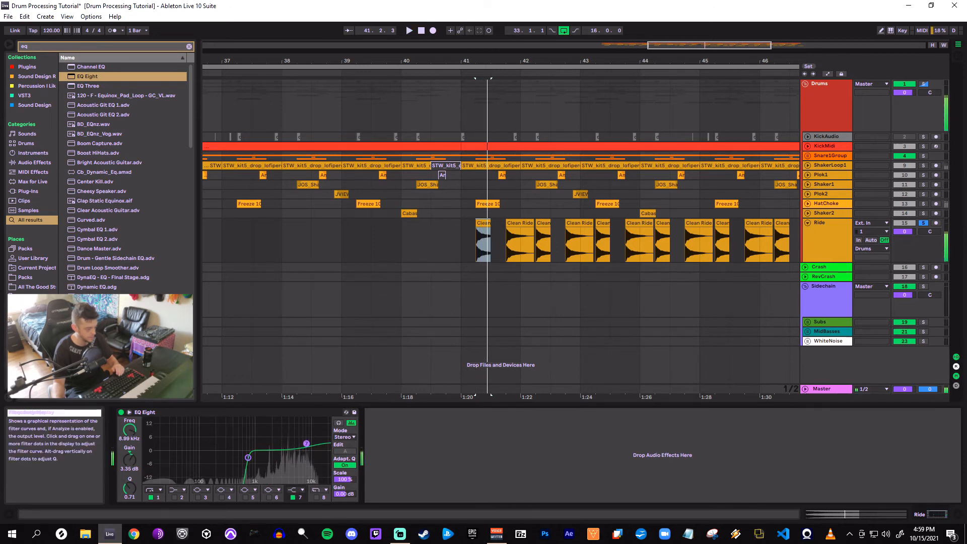
drag(306, 438, 307, 433)
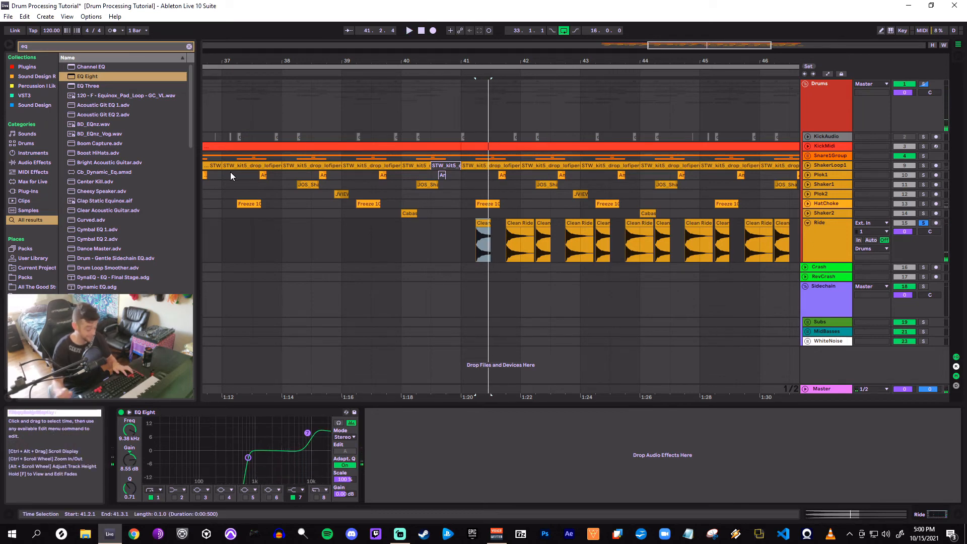
key(space)
Search the browser for "comp" and add a Glue Compressor after the EQ on the Ride track
key(ctrl+f)
text(comp)
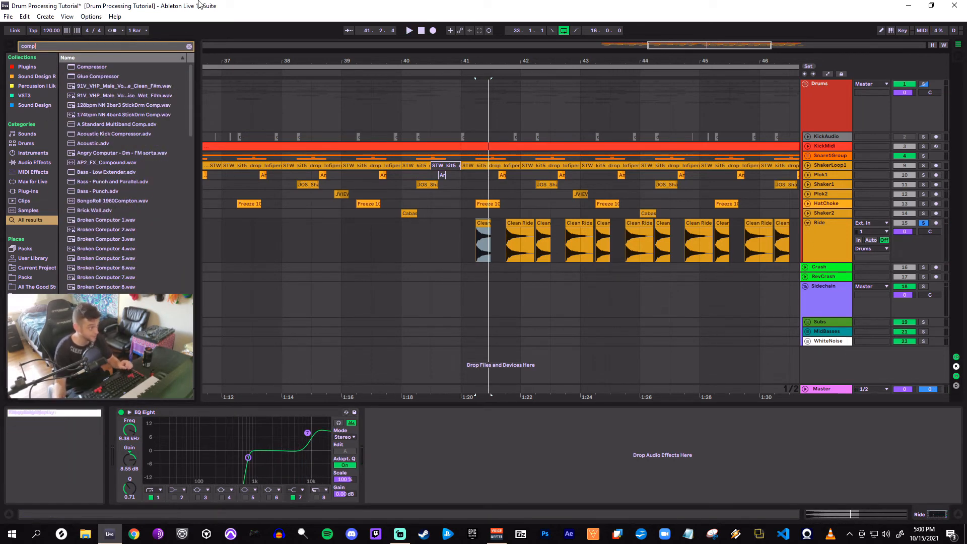
drag(108, 78, 531, 464)
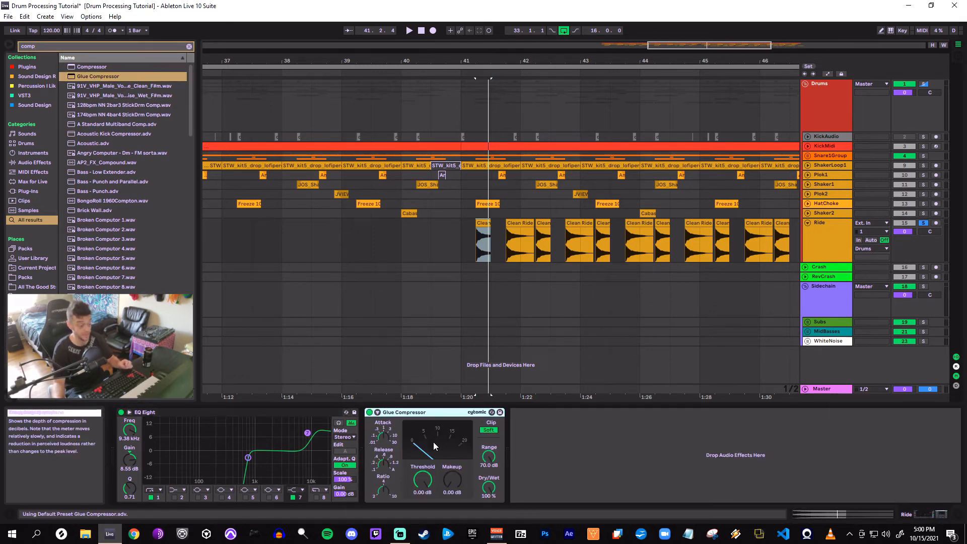
click(383, 437)
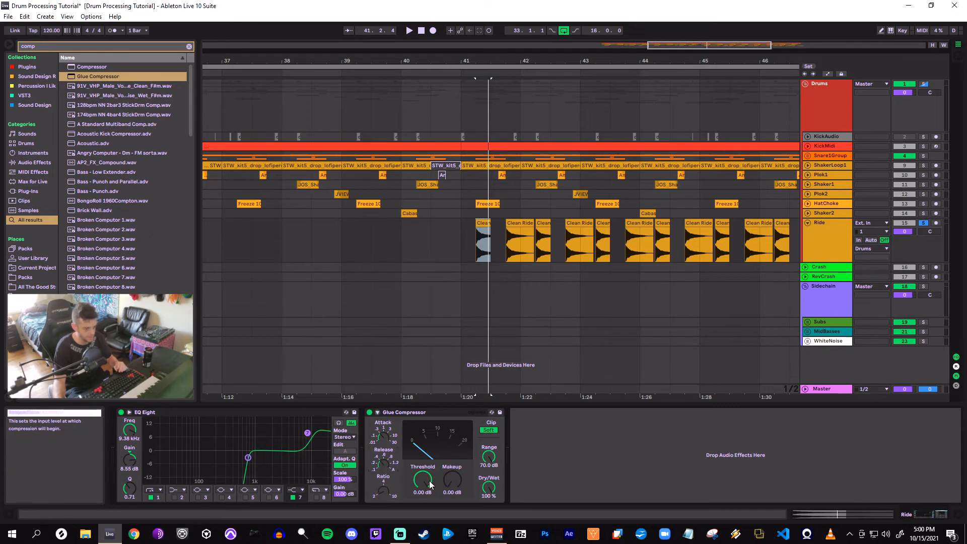
Set the Ride compressor's threshold to -7.62 dB and makeup to 5.24 dB, comparing the clip with it bypassed and active
key(space)
drag(428, 485, 458, 471)
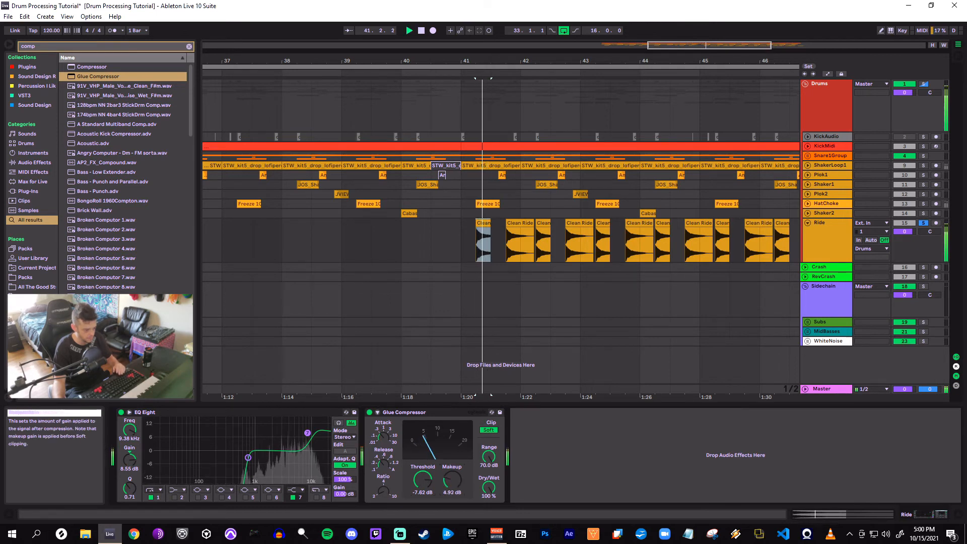
click(371, 412)
click(370, 412)
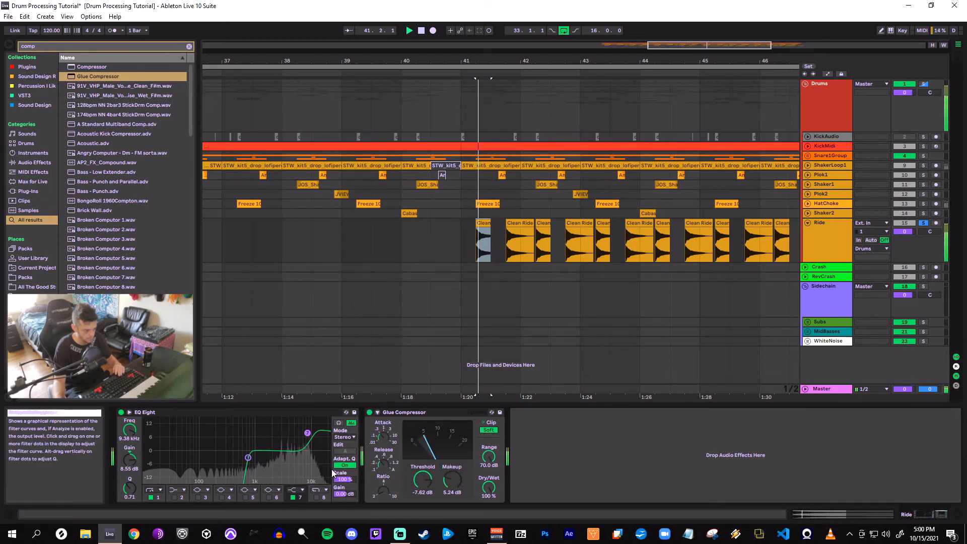
Zoom out to the whole arrangement and unfold all tracks from ShakerLoop1 to Ride together
click(808, 222)
drag(653, 61, 648, 35)
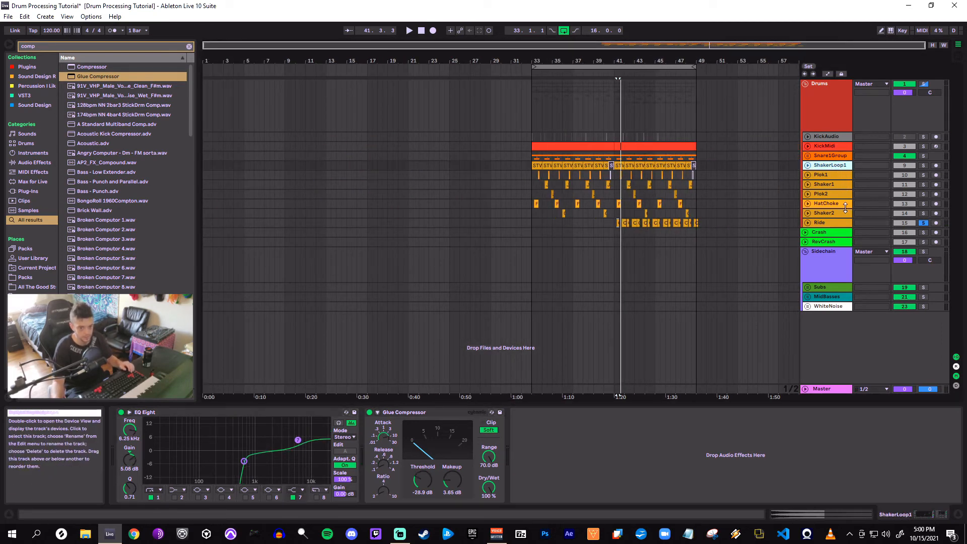
click(825, 165)
shift+click(844, 223)
click(807, 222)
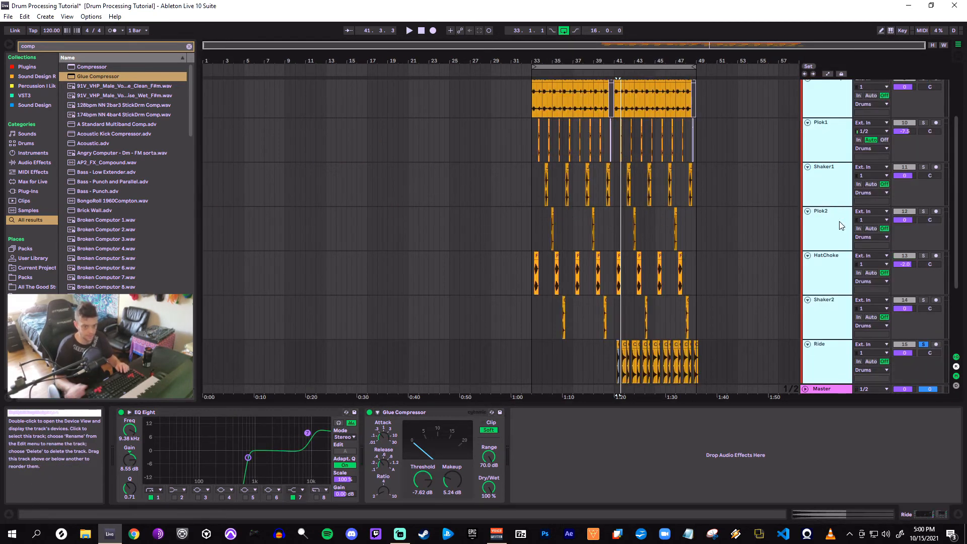
Zoom to the drum section, select bars 33 to 41 on KickMidi, and play the drums from bar 33 without solos
drag(617, 396, 508, 396)
click(831, 237)
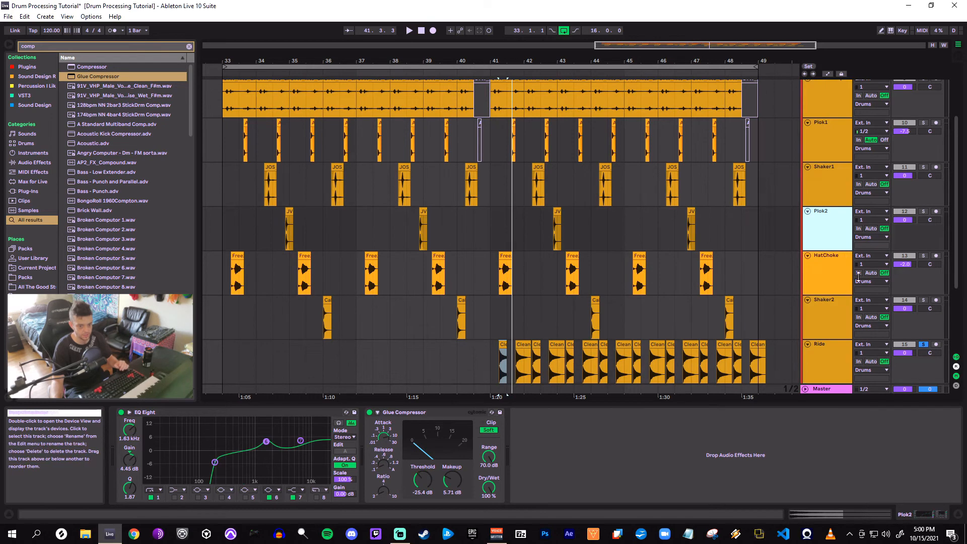
scroll(954, 254, up, 3)
click(239, 145)
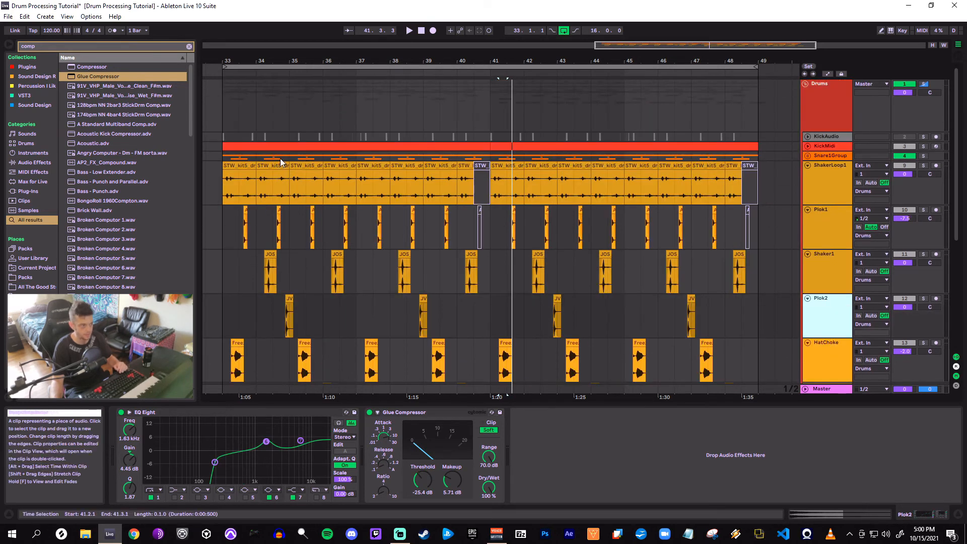
key(space)
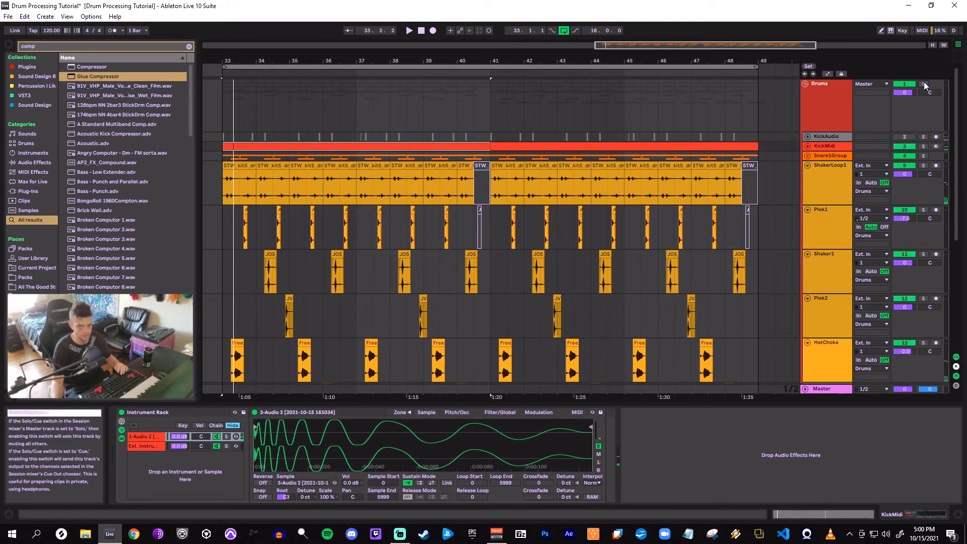
Lower the HatChoke track volume to -3.6 dB while the full drums play
scroll(699, 268, down, 2)
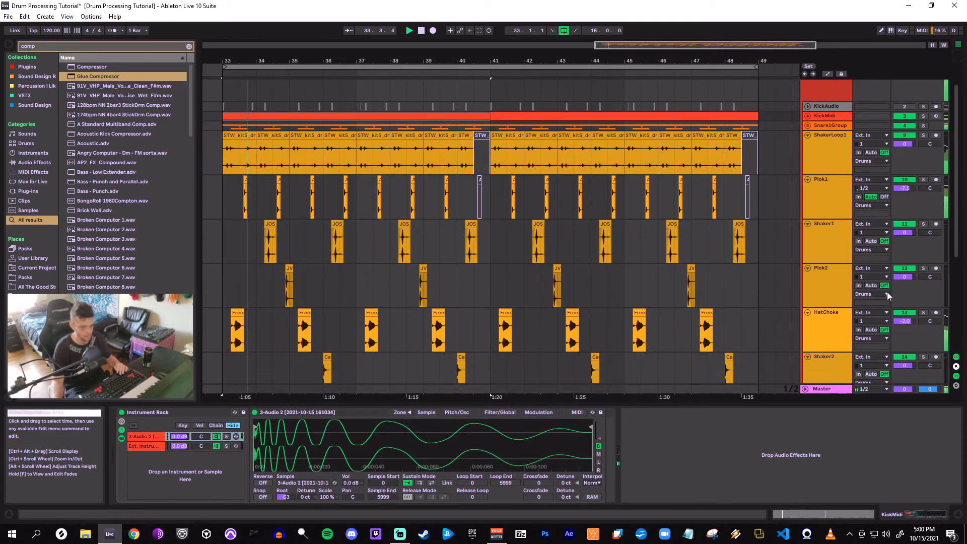
drag(904, 320, 905, 328)
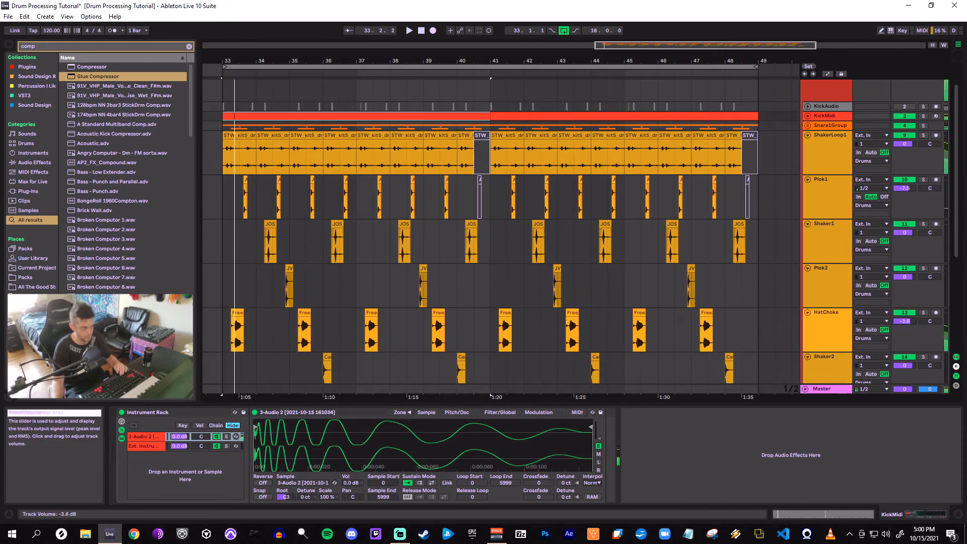
scroll(413, 303, down, 4)
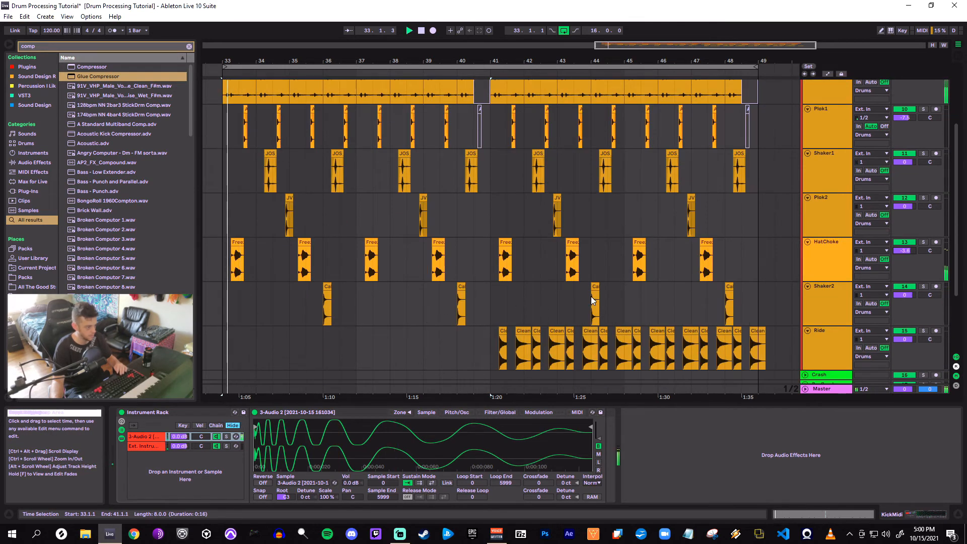
Lower the Plok1 track volume to -11.5 dB and replay the drums from bar 33
scroll(569, 305, up, 2)
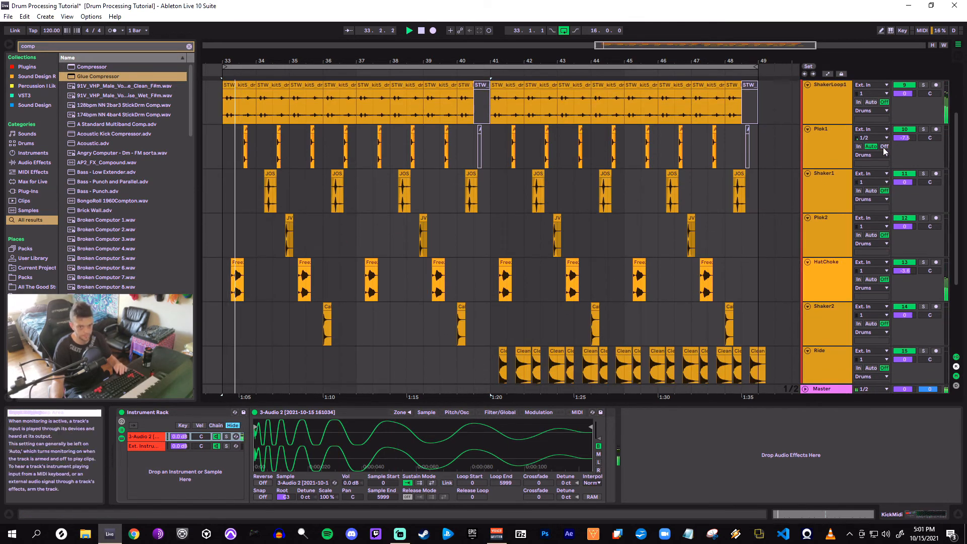
drag(905, 138, 904, 157)
key(space)
key(space)
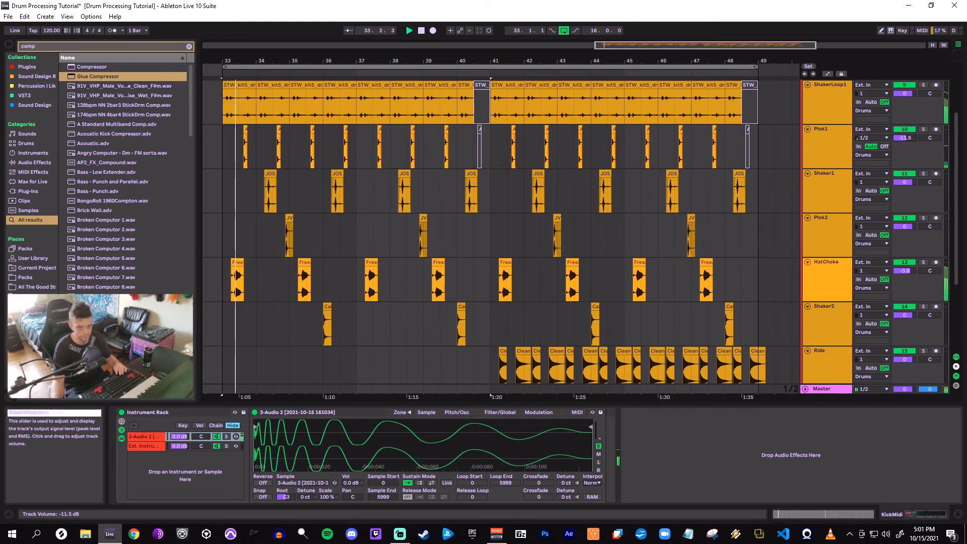
Lower the Shaker1 track volume to -3.1 dB and replay the drums from bar 34
key(space)
key(space)
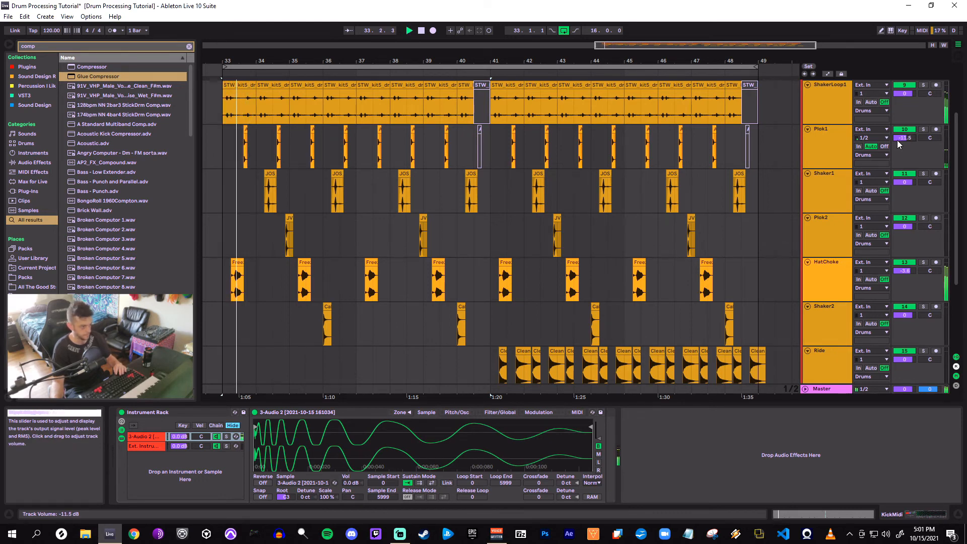
key(space)
drag(903, 184, 903, 179)
click(254, 185)
key(space)
key(space)
key(space)
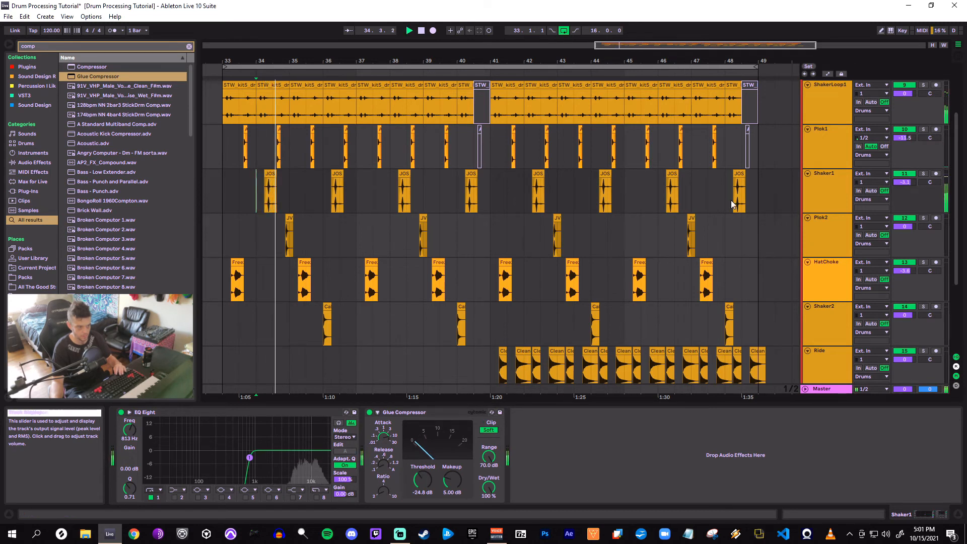
Balance the Plok2 volume against the playing drums and lower the HatChoke track volume to -5.0 dB
click(826, 245)
key(space)
key(space)
mouse_move(820, 257)
mouse_down()
mouse_move(816, 275)
mouse_move(832, 260)
mouse_up()
drag(904, 226, 904, 232)
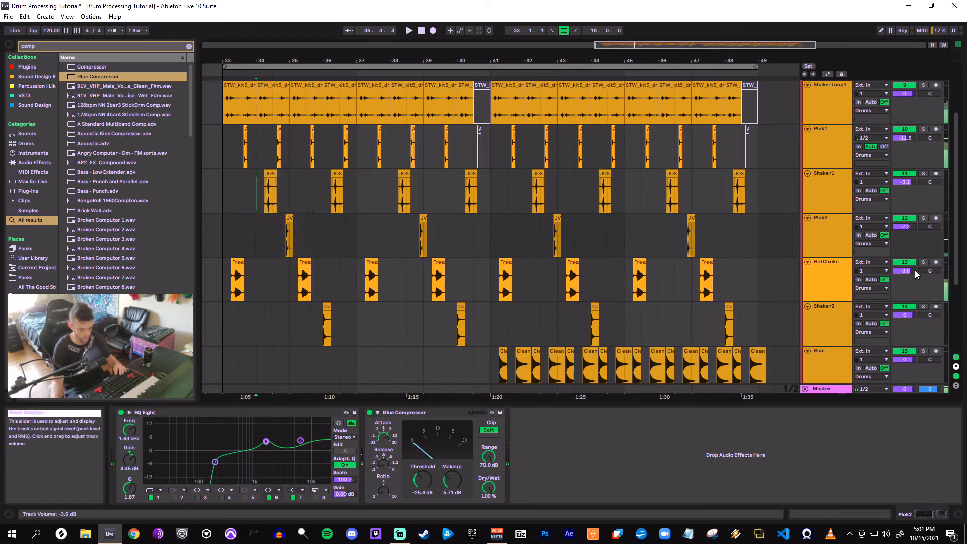
drag(904, 271, 904, 269)
drag(904, 226, 905, 220)
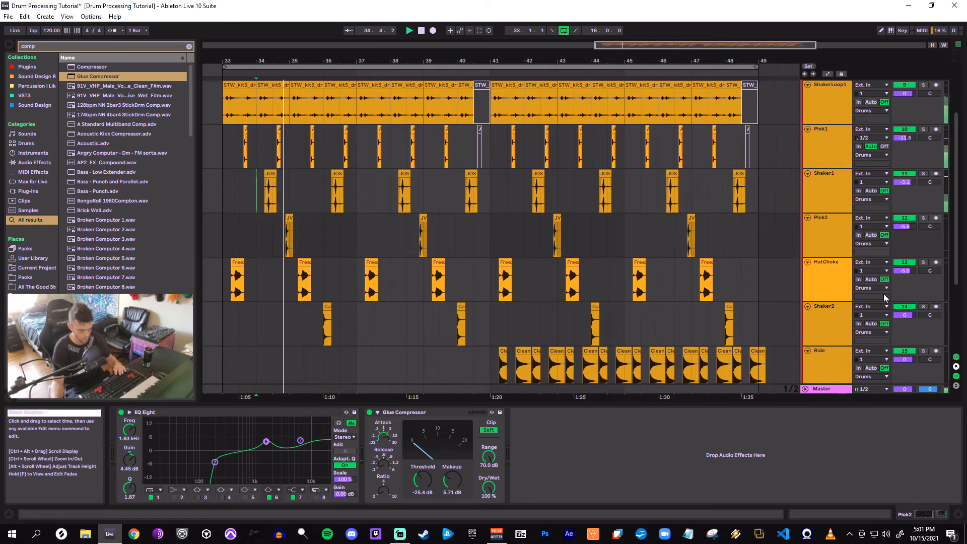
Lower the Shaker2 track volume to -1.3 dB and repeatedly audition the drums from its hit at bar 36
drag(904, 315, 900, 318)
key(space)
key(space)
click(324, 325)
key(space)
key(space)
key(space)
key(space)
key(space)
key(space)
key(space)
key(space)
key(space)
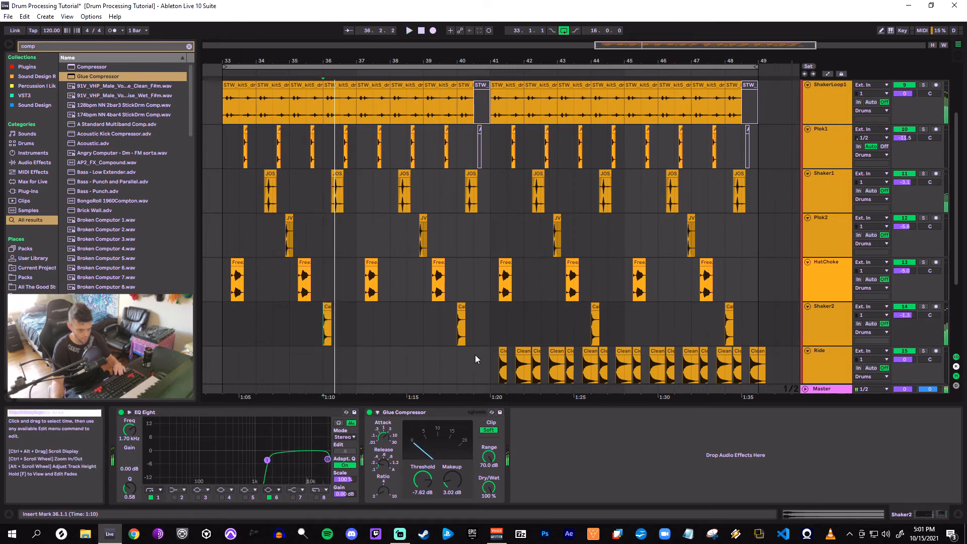
Play from just before bar 41, lower the Ride volume to -6.0 dB and set the HatChoke volume to -5.2 dB
click(475, 354)
key(space)
key(space)
drag(904, 359, 905, 368)
key(space)
key(space)
drag(905, 271, 905, 275)
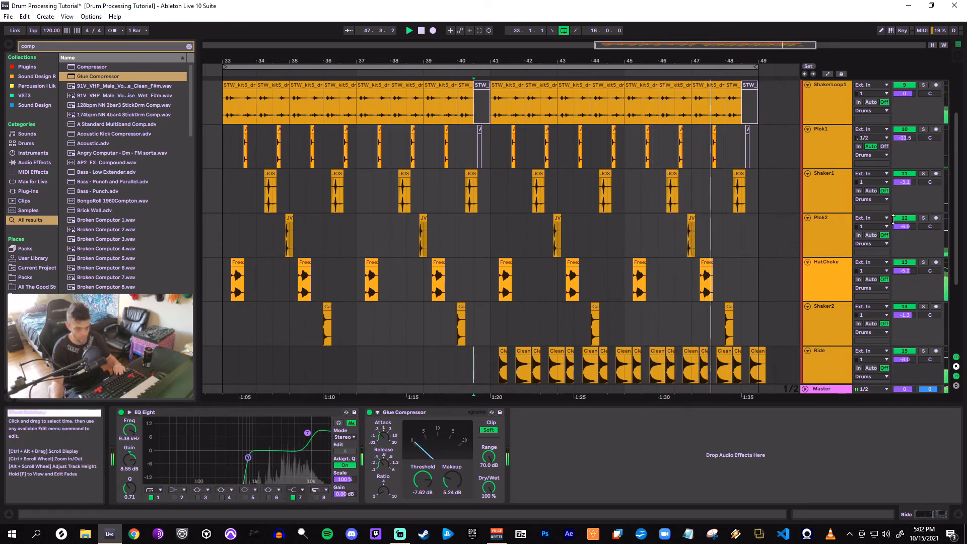
Raise Plok2's EQ Eight high band to 8.31 dB at 6.61 kHz and audition its clip at bar 39
click(823, 231)
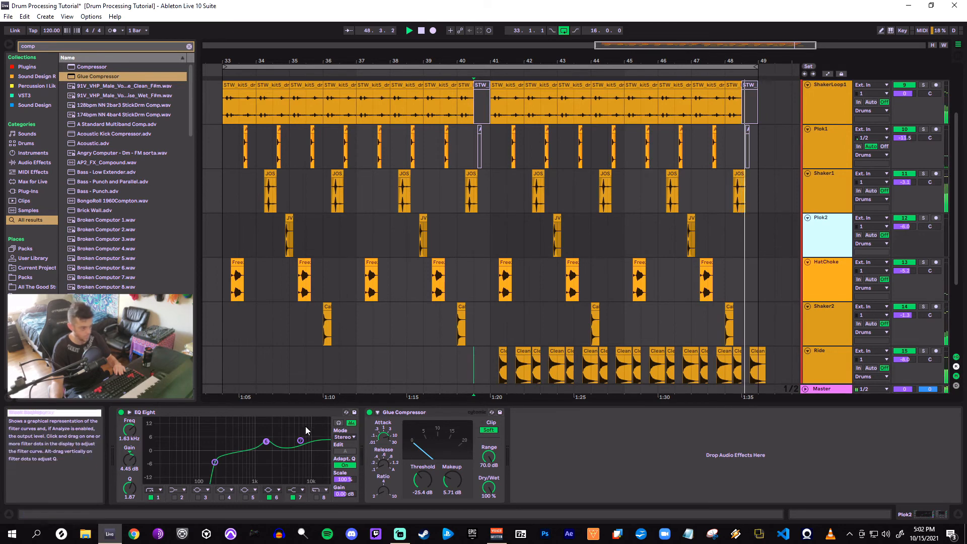
click(423, 218)
key(space)
key(space)
key(space)
key(space)
key(space)
key(space)
mouse_move(301, 441)
mouse_down()
mouse_move(296, 426)
mouse_move(300, 433)
mouse_up()
key(space)
key(space)
key(space)
key(space)
key(space)
key(space)
key(space)
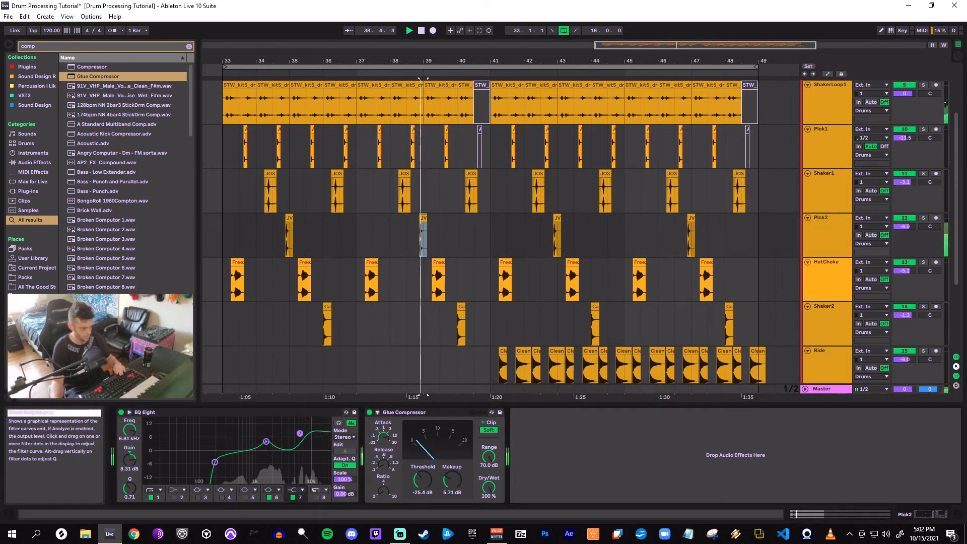
key(space)
key(space)
key(space)
key(space)
key(space)
key(space)
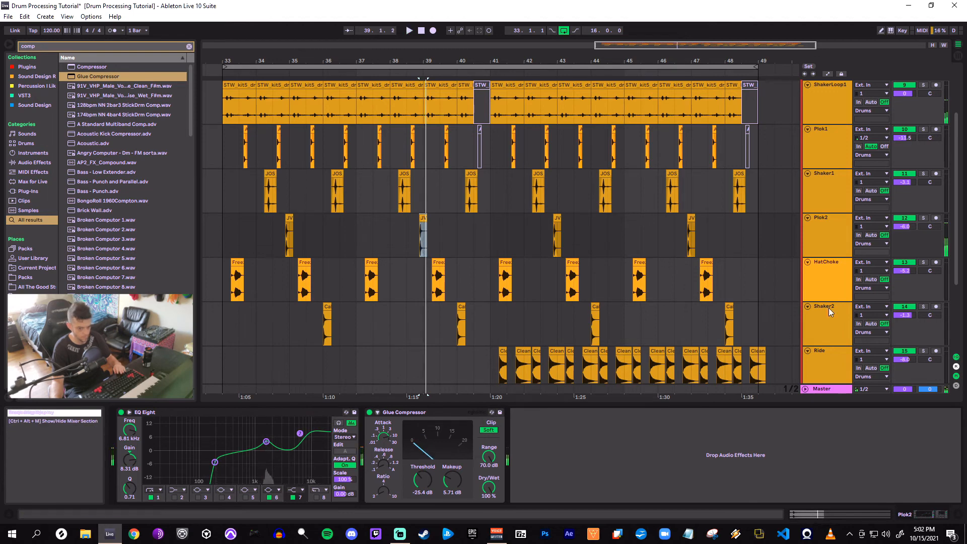
Add a Utility device ahead of Pro-L 2 on the Master track
drag(952, 271, 956, 218)
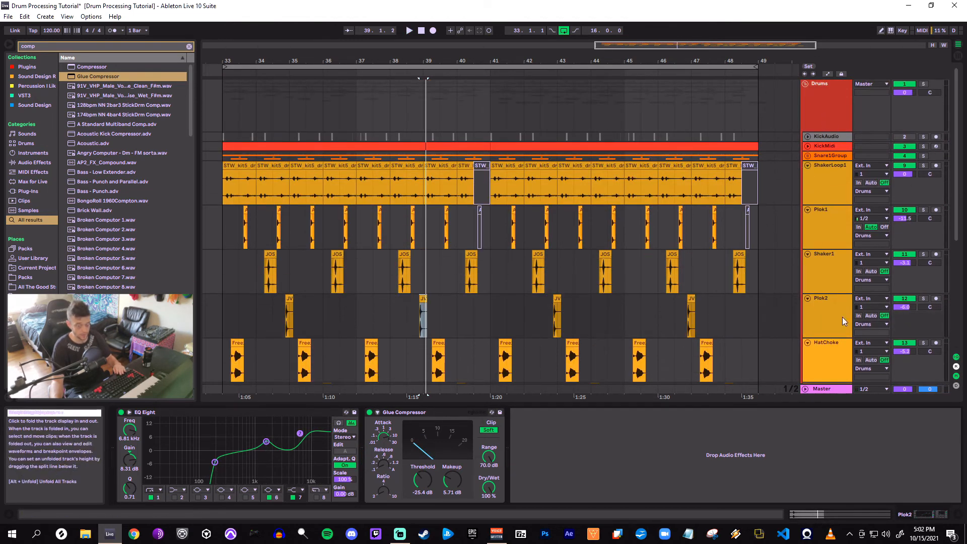
drag(957, 216, 957, 255)
click(840, 390)
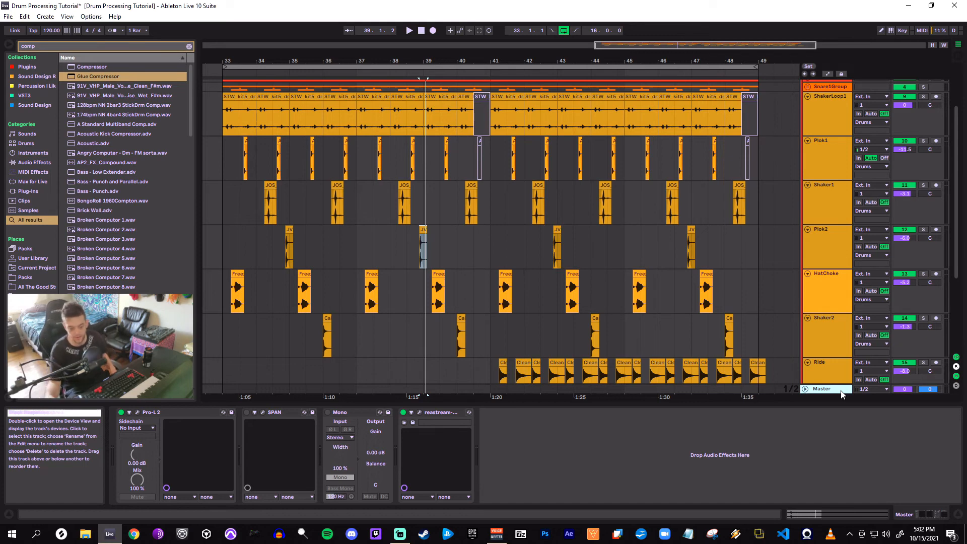
key(ctrl+f)
text(utility)
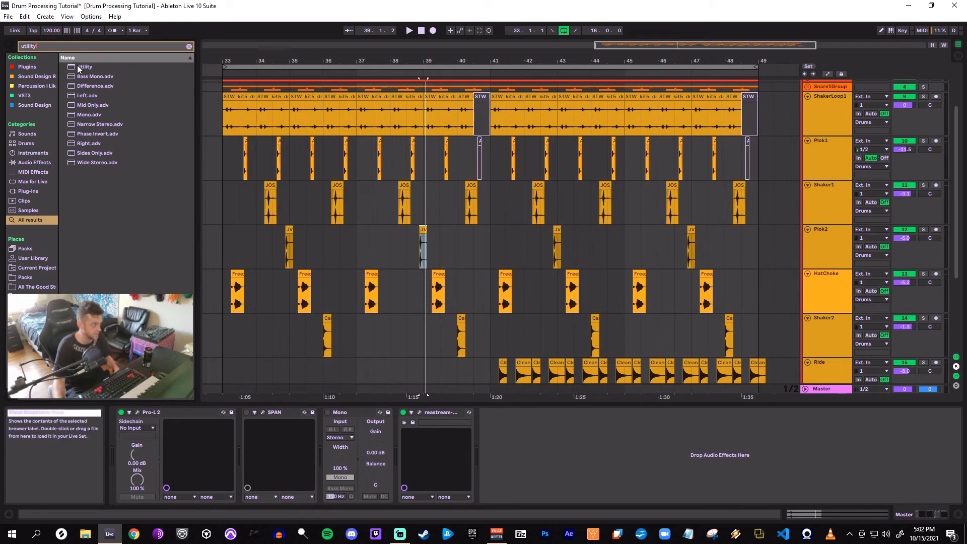
drag(78, 68, 175, 463)
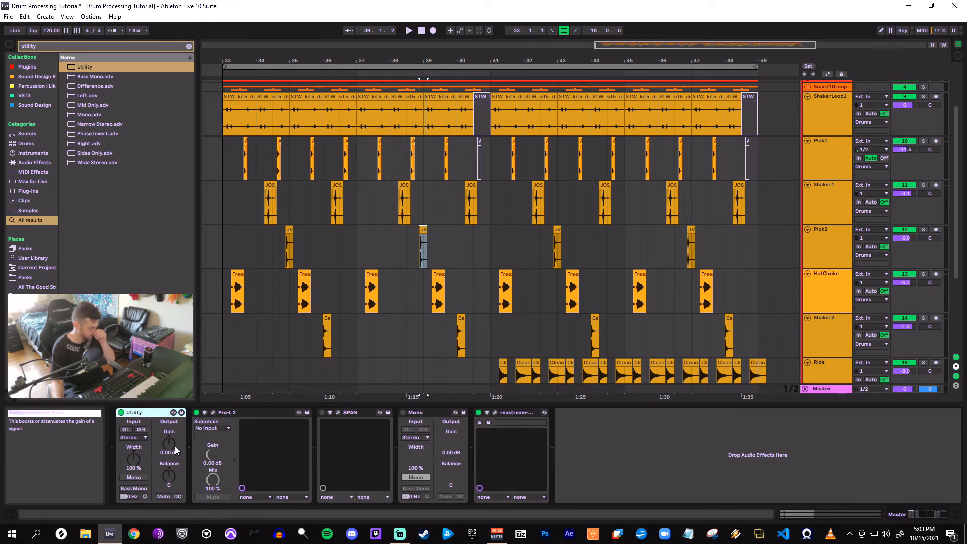
Reduce the Master Utility gain to -19.6 dB and play the drums quietly from bar 33
drag(170, 444, 171, 474)
key(space)
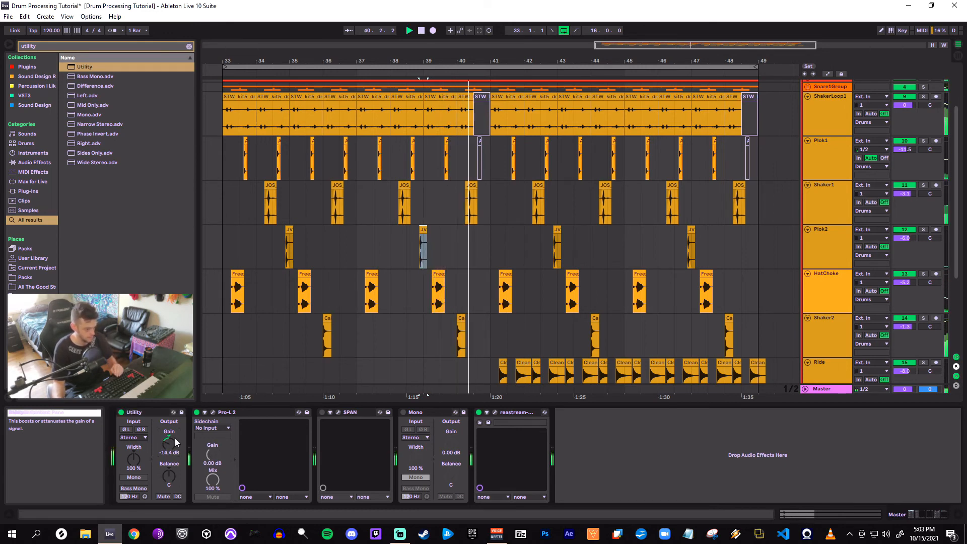
click(221, 344)
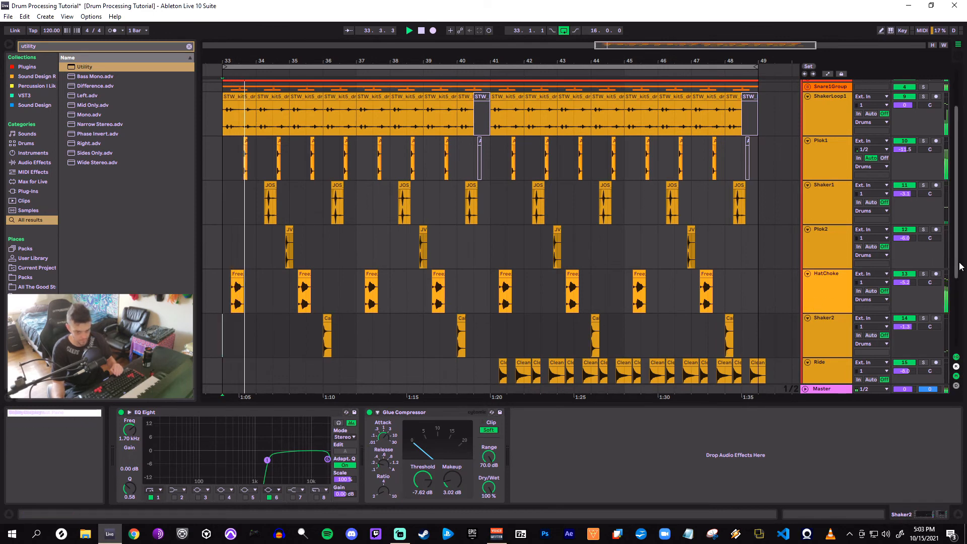
scroll(958, 265, down, 2)
click(825, 387)
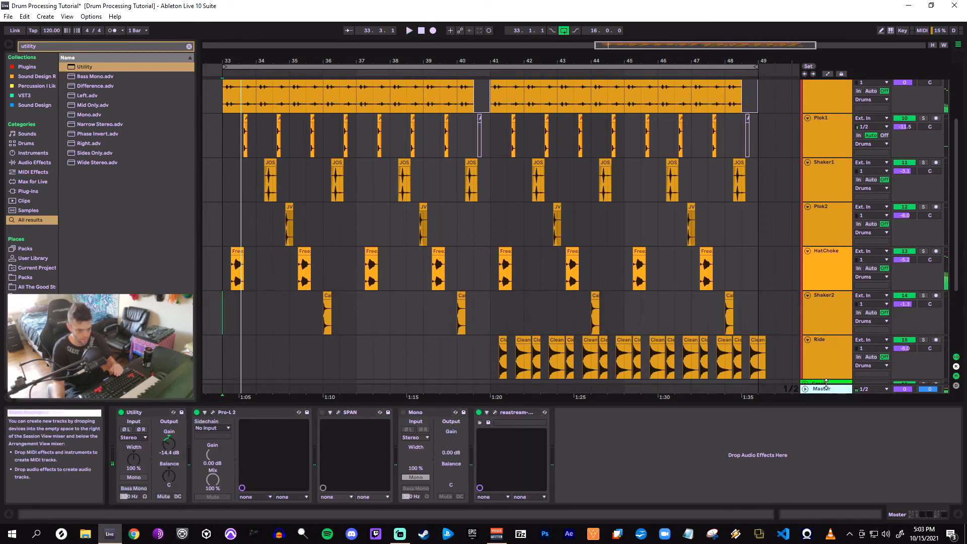
drag(174, 445, 173, 455)
key(space)
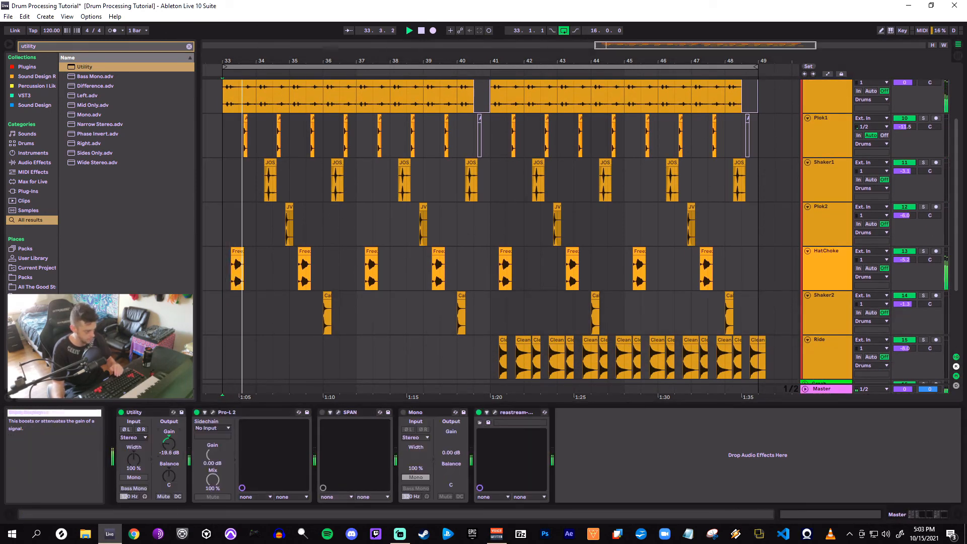
key(space)
key(space)
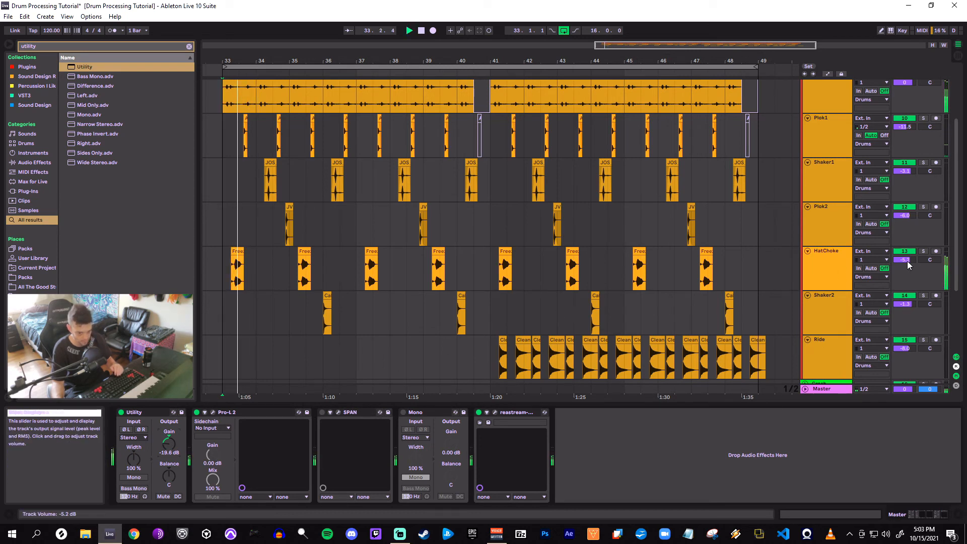
Lower the HatChoke track volume to -7.3 dB while replaying the drums from bar 33
drag(907, 265, 908, 269)
key(space)
key(space)
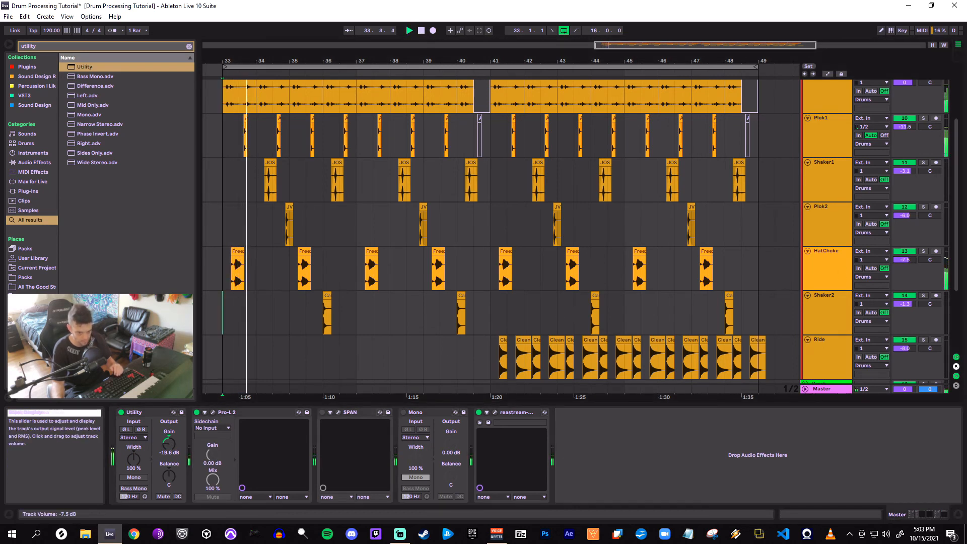
key(space)
drag(906, 260, 905, 261)
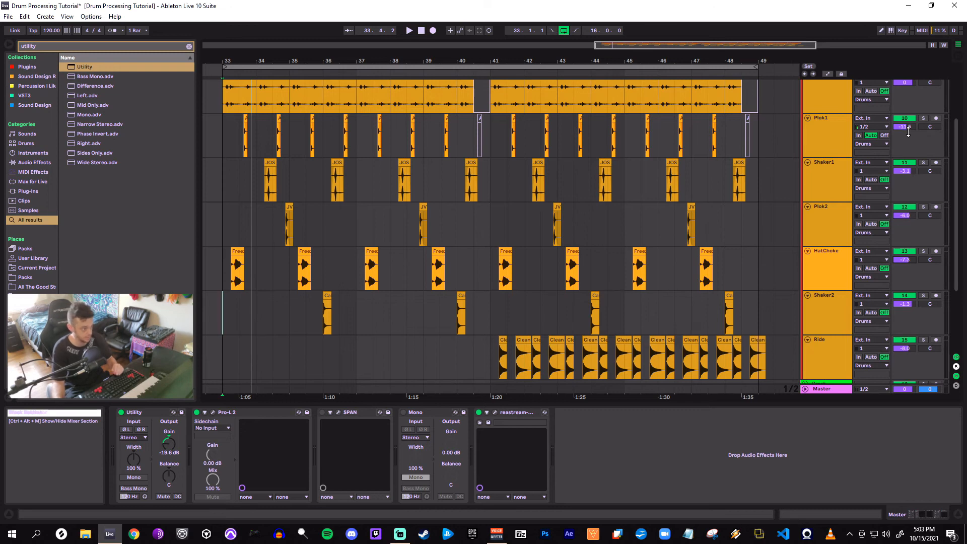
Lower the Plok1 volume to -14.0 dB, ShakerLoop1 to -2.1 dB and Plok2 to -8.2 dB during playback
key(space)
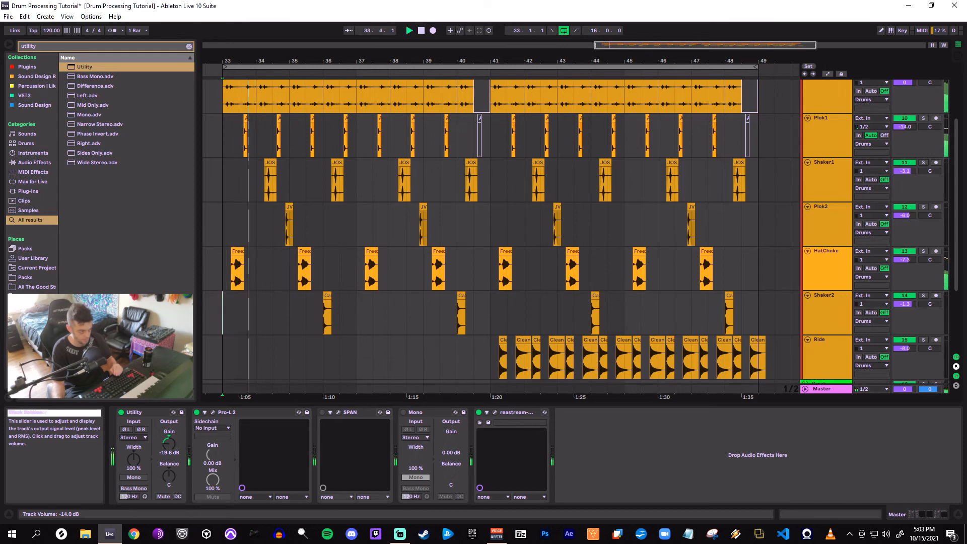
scroll(905, 126, up, 1)
scroll(905, 103, down, 1)
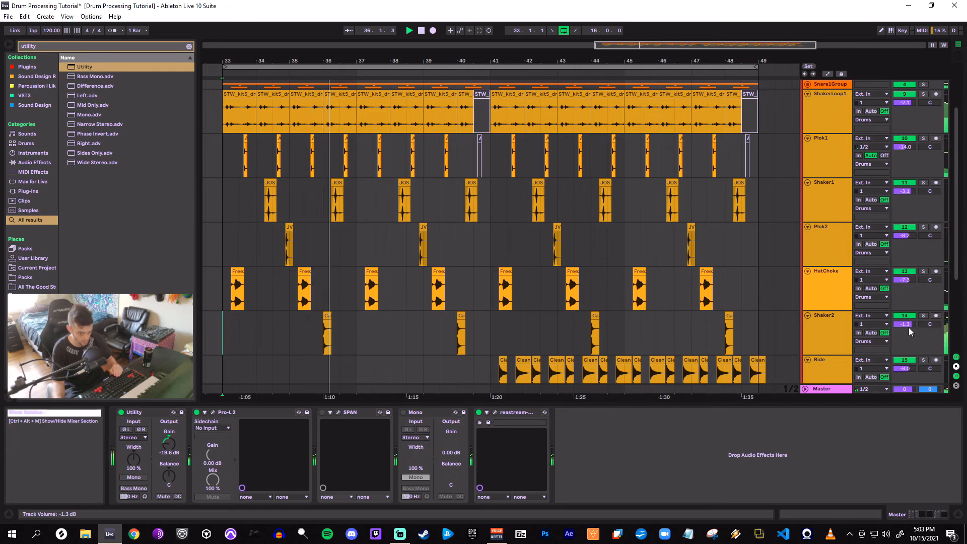
Lower the Shaker2 volume to -4.5 dB, Shaker1 to -3.8 dB and HatChoke to -7.4 dB during playback
scroll(912, 327, down, 4)
drag(910, 326, 910, 326)
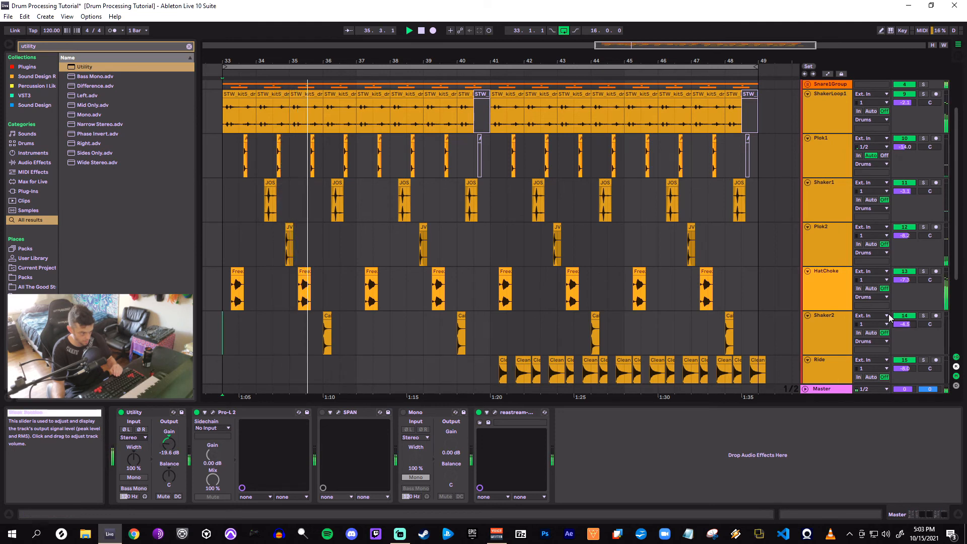
key(space)
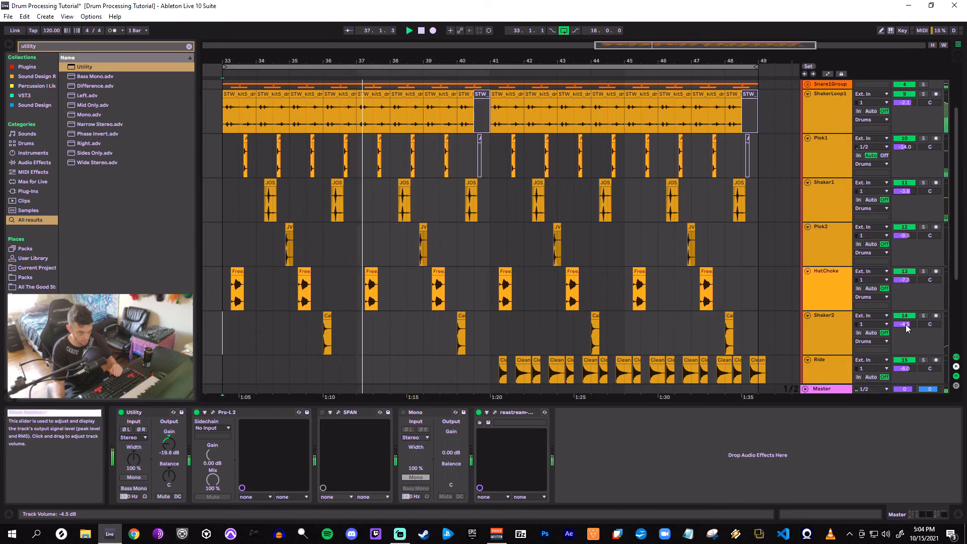
drag(909, 284, 908, 285)
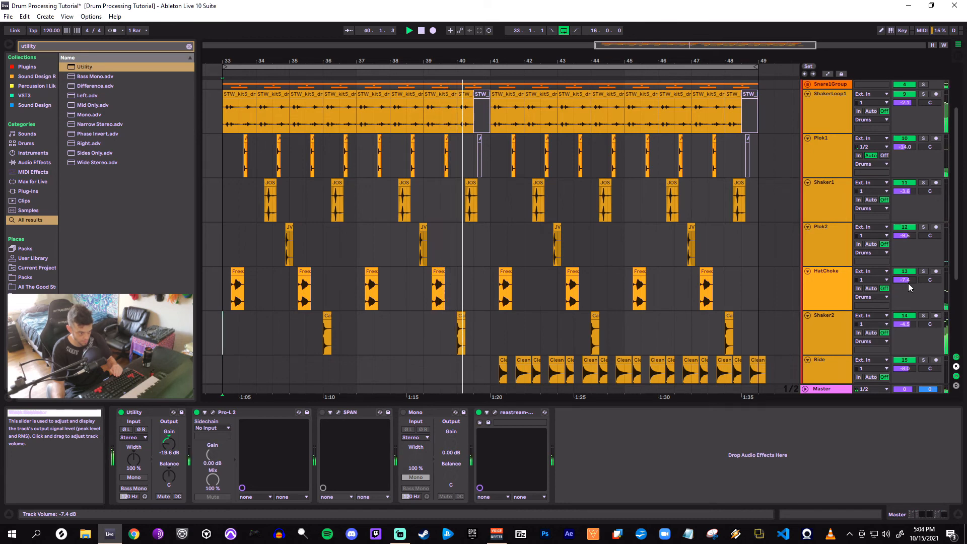
Lower the Ride track volume to -13.7 dB and replay the drums from bar 41
mouse_move(917, 370)
mouse_down()
mouse_move(917, 378)
mouse_move(910, 368)
mouse_up()
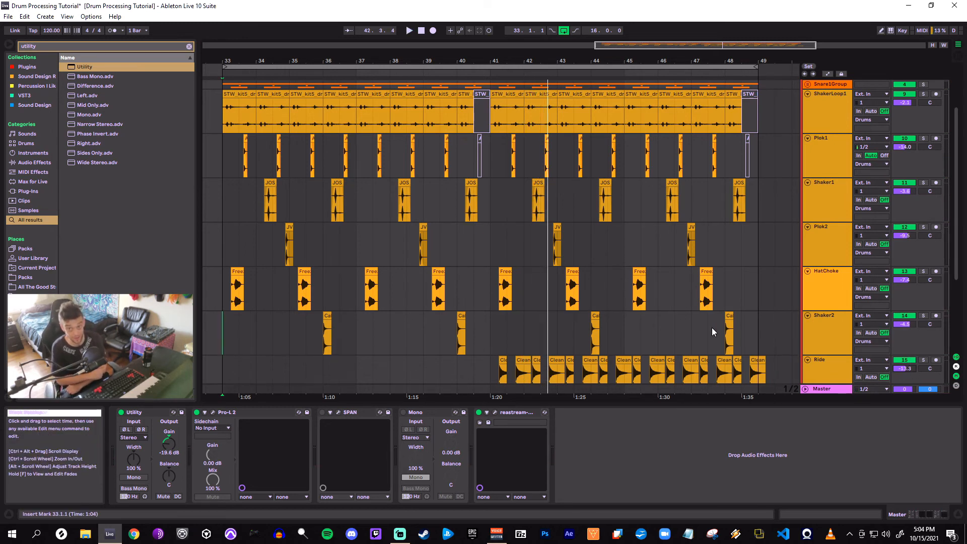
click(491, 346)
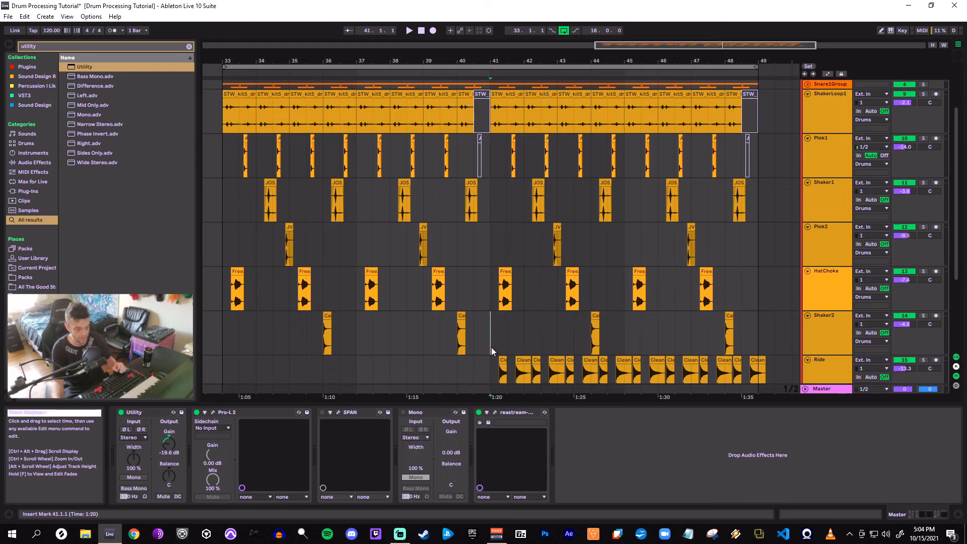
click(488, 358)
key(space)
drag(911, 371, 912, 374)
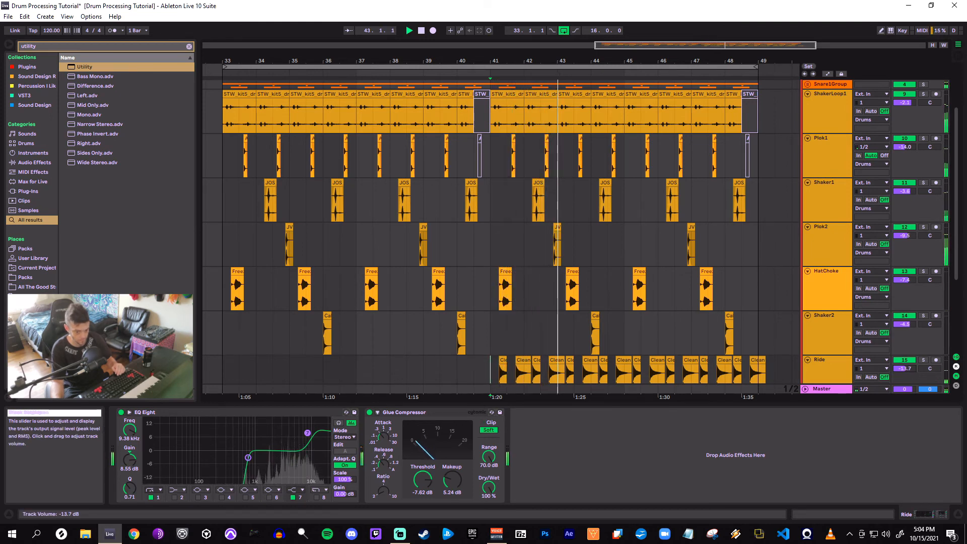
key(space)
key(space)
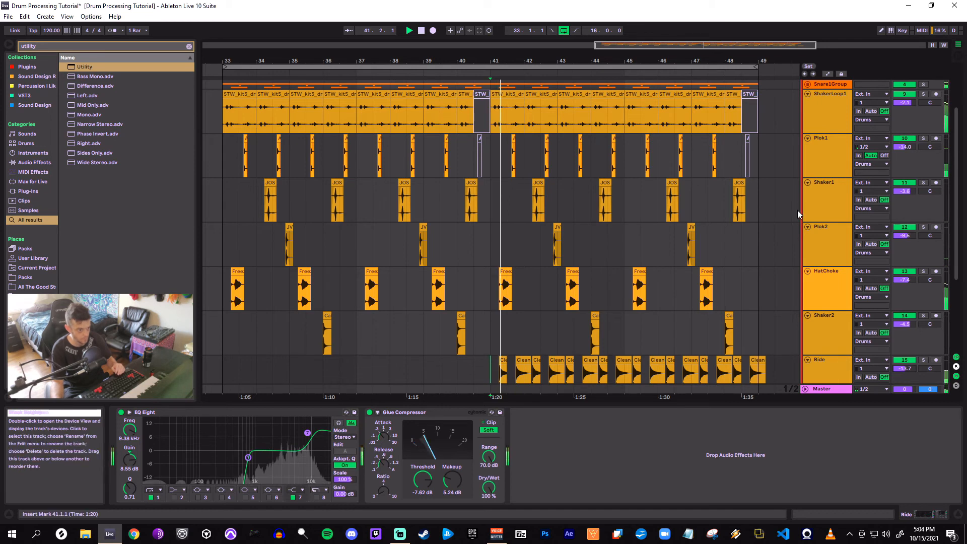
Lower the Plok2 track volume to -10.2 dB and check it in the drums from bar 41
drag(904, 236, 901, 238)
key(space)
key(space)
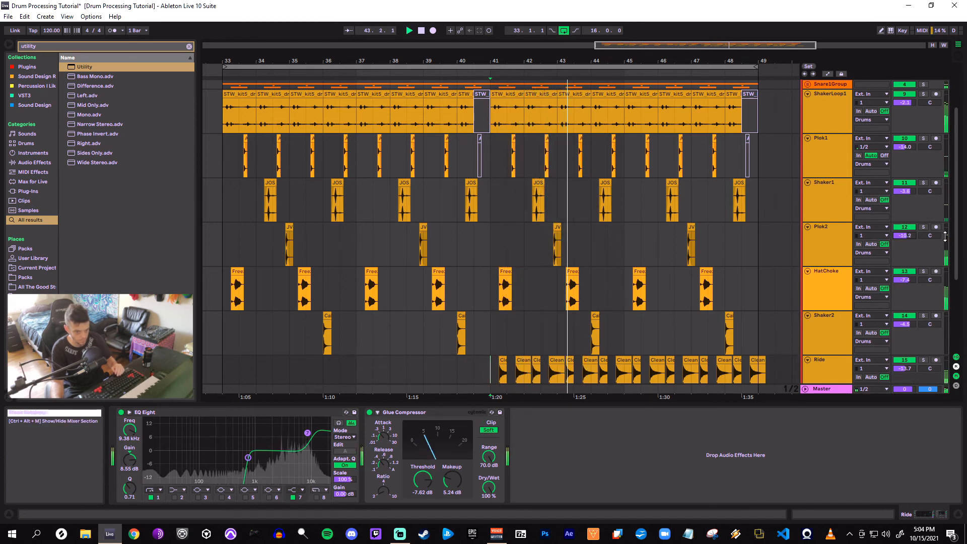
Stop playback and delete the Utility device from the Master track
scroll(945, 237, down, 3)
click(822, 389)
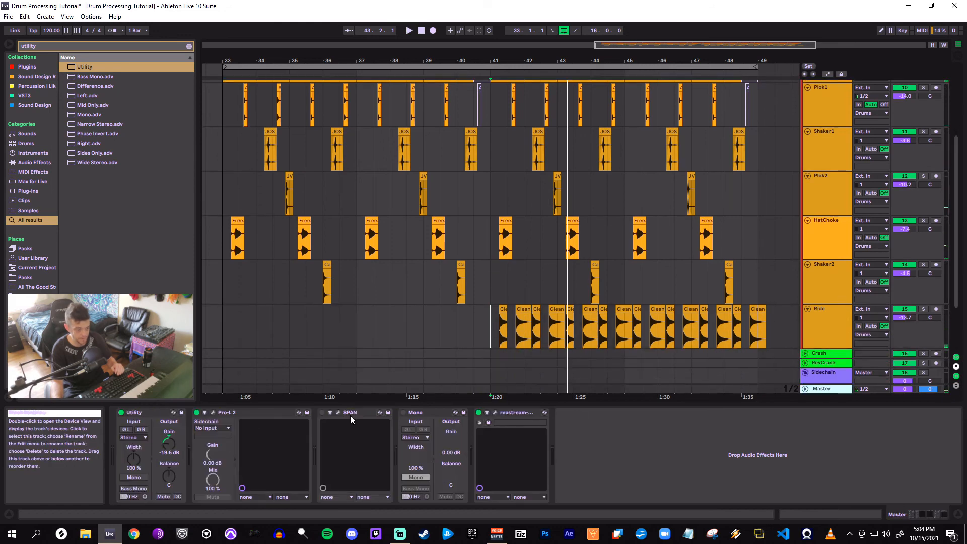
click(141, 413)
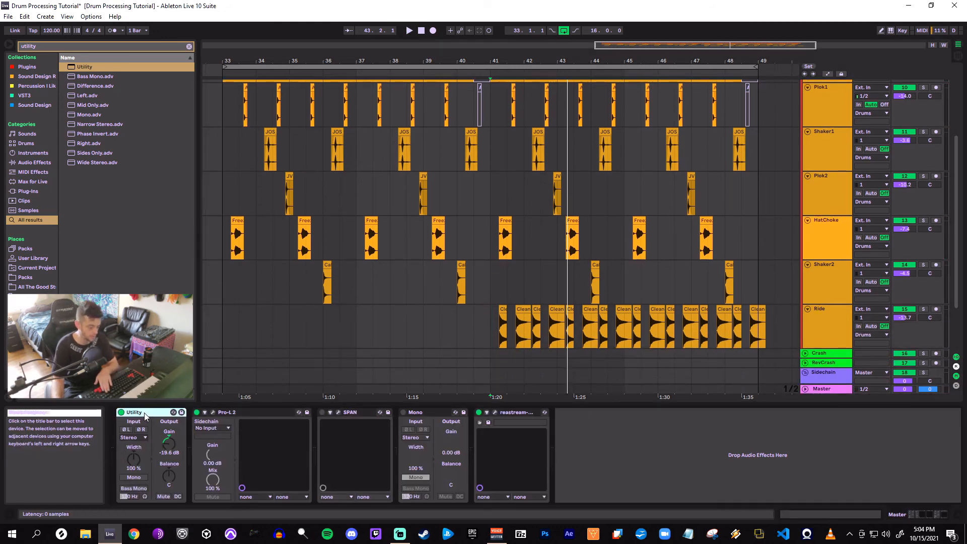
key(Delete)
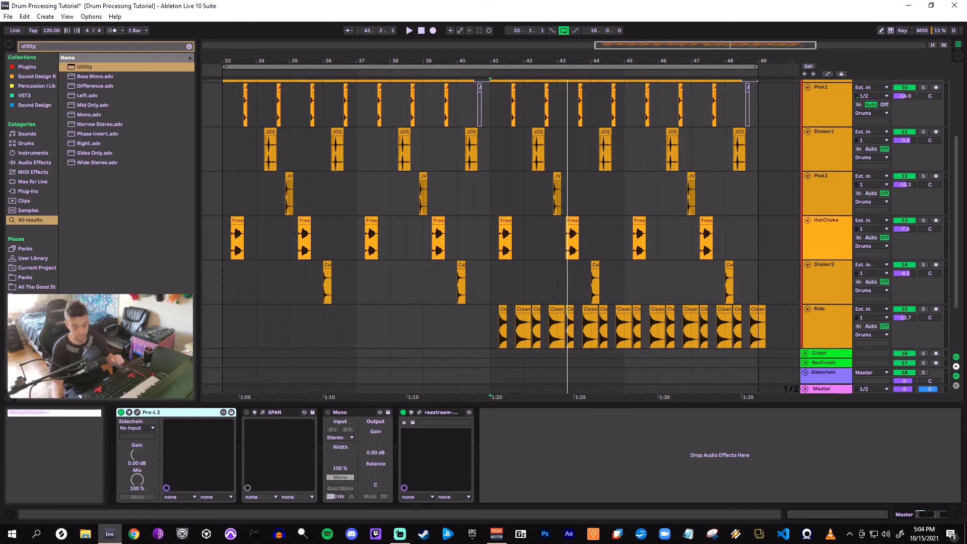
Select the tracks from ShakerLoop1 through Ride and collapse them all to minimum height
scroll(831, 150, up, 5)
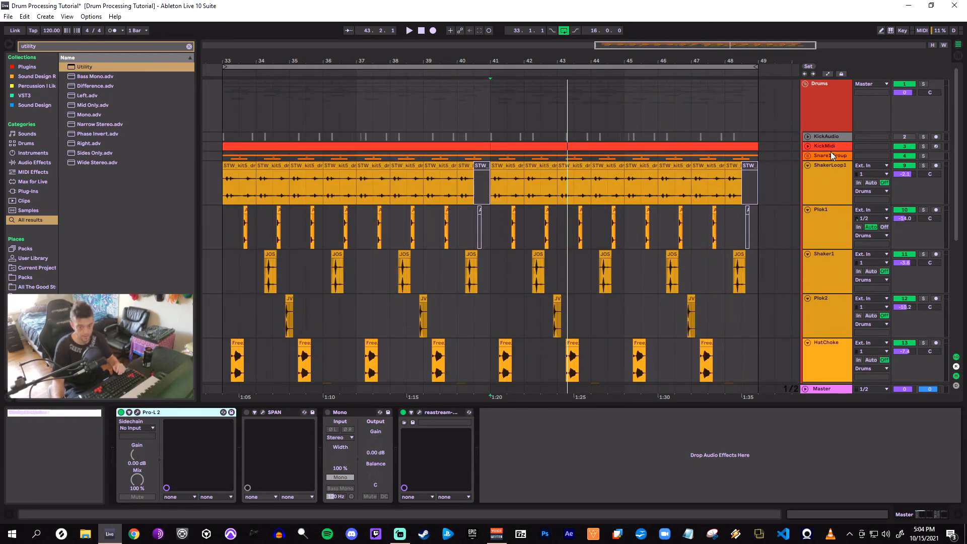
click(830, 172)
scroll(844, 333, down, 3)
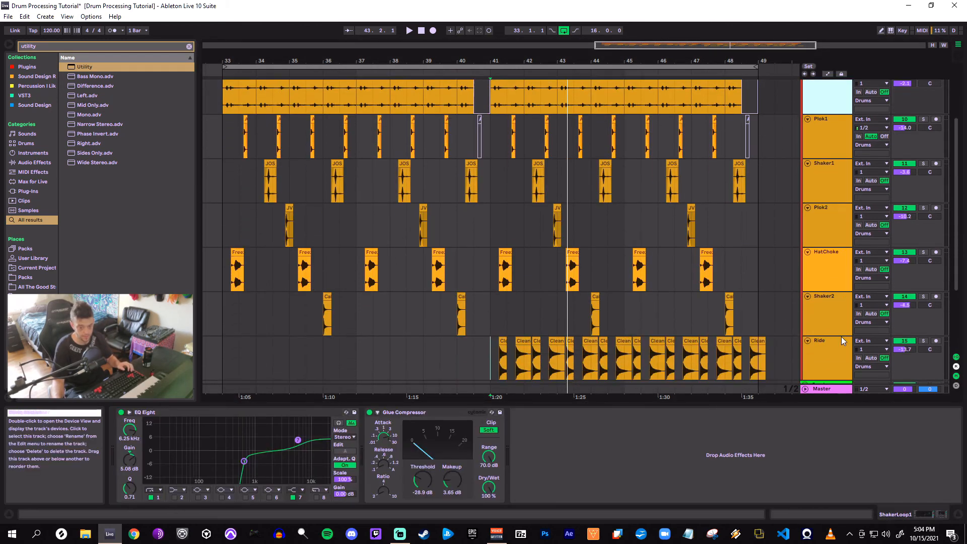
click(836, 327)
scroll(801, 134, up, 2)
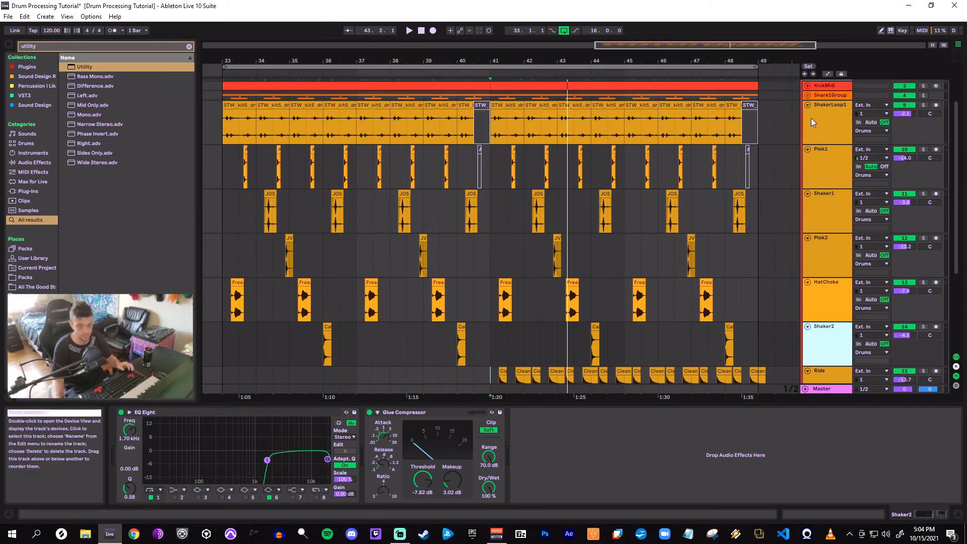
click(811, 118)
scroll(856, 353, down, 1)
shift+click(832, 370)
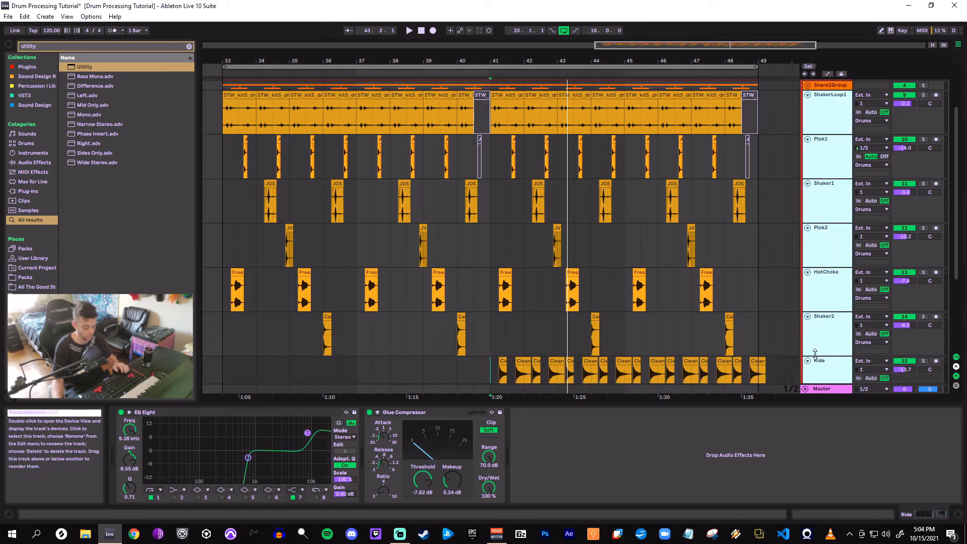
click(814, 354)
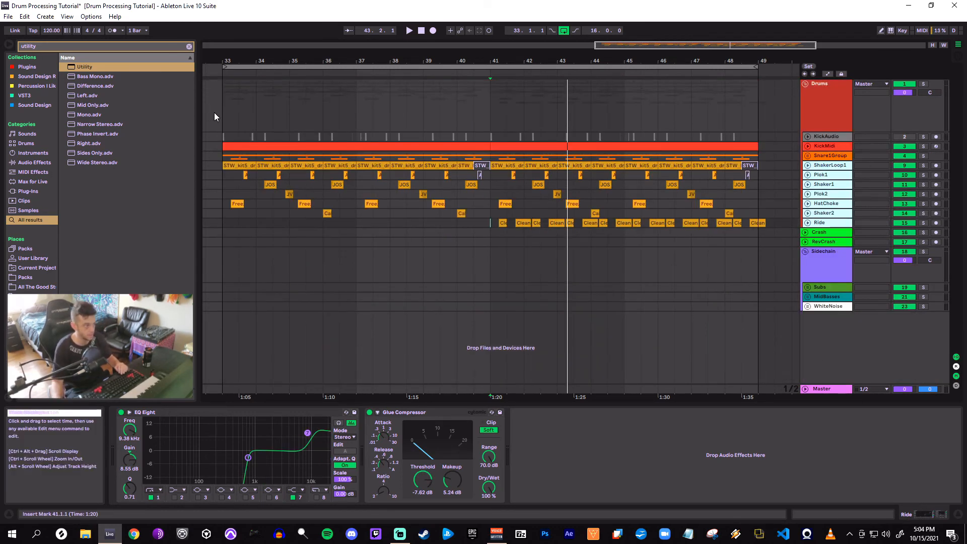
Play the full drum arrangement from bar 33 and stop near the end of the loop
click(230, 144)
key(space)
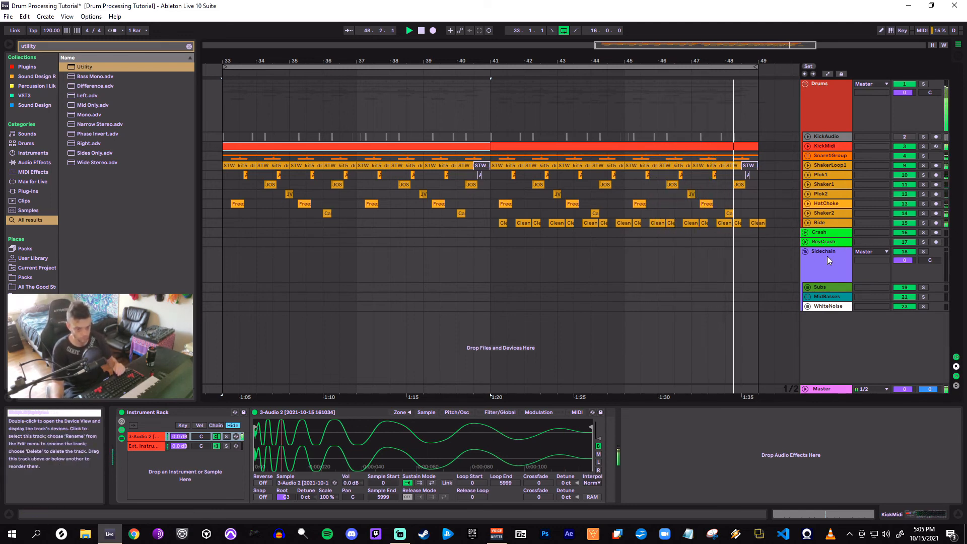
click(755, 223)
click(725, 188)
key(space)
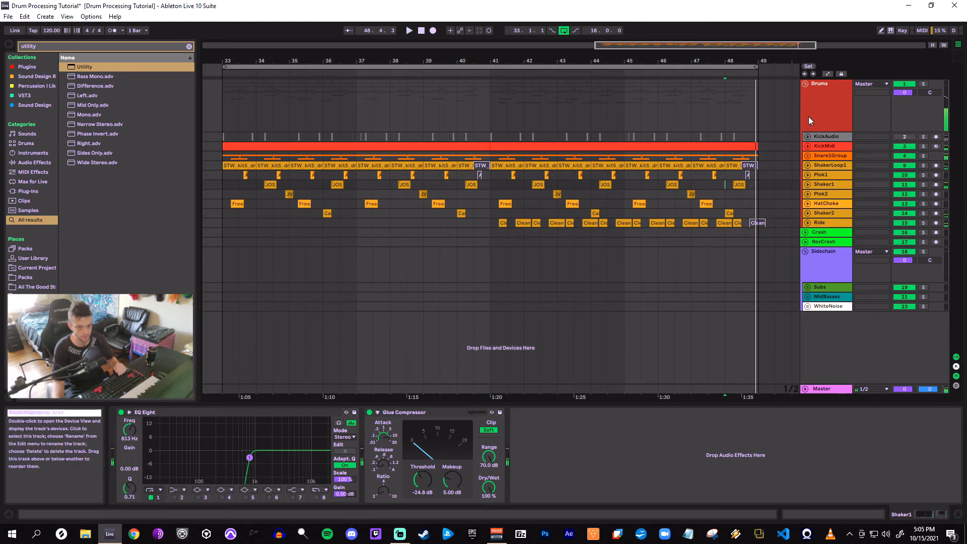
Select the Drums group, show its TR5 Classic Clipper interface and enable the Audio Effect Rack containing it
click(808, 116)
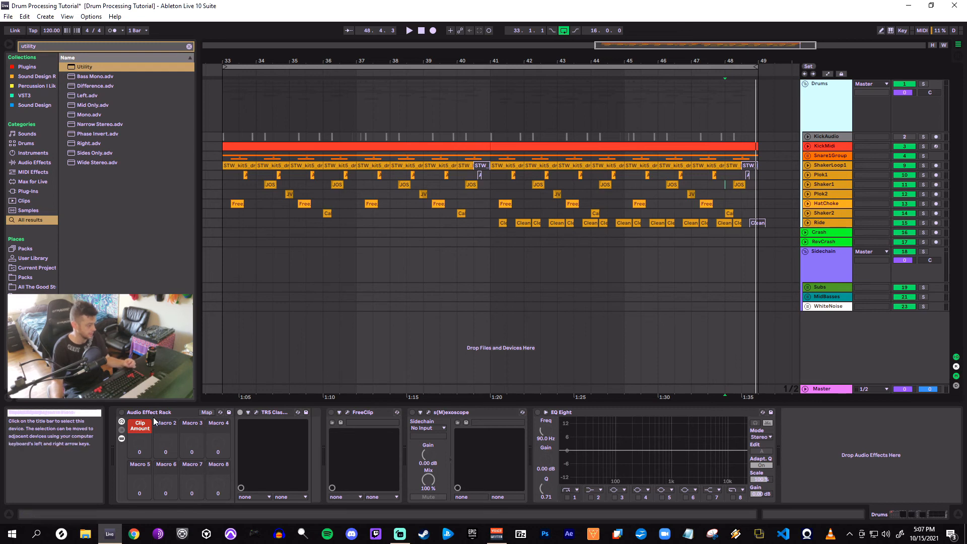
click(284, 415)
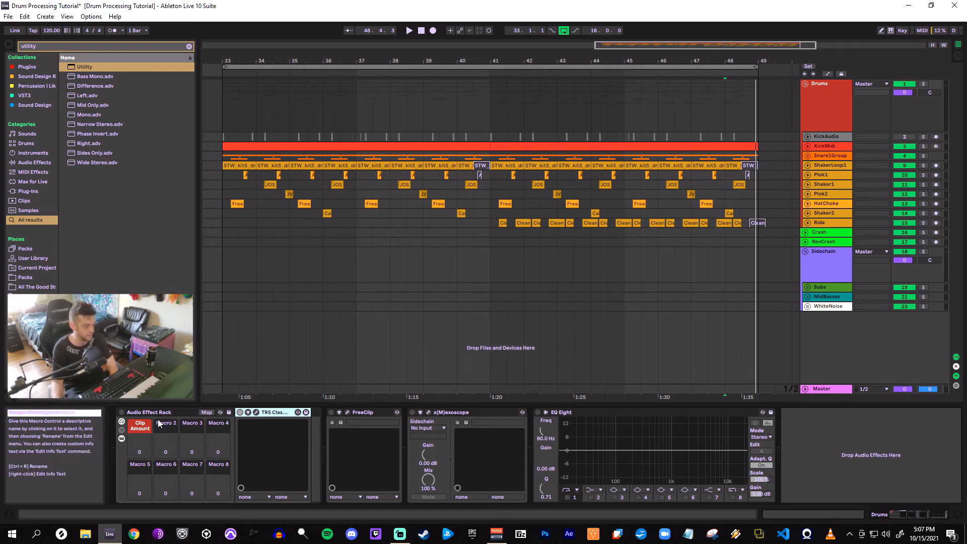
click(256, 412)
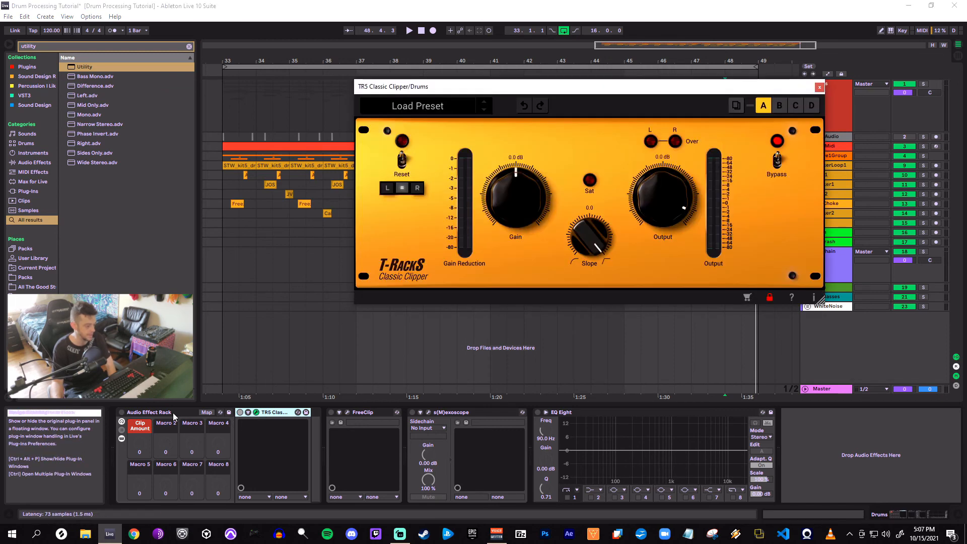
click(123, 412)
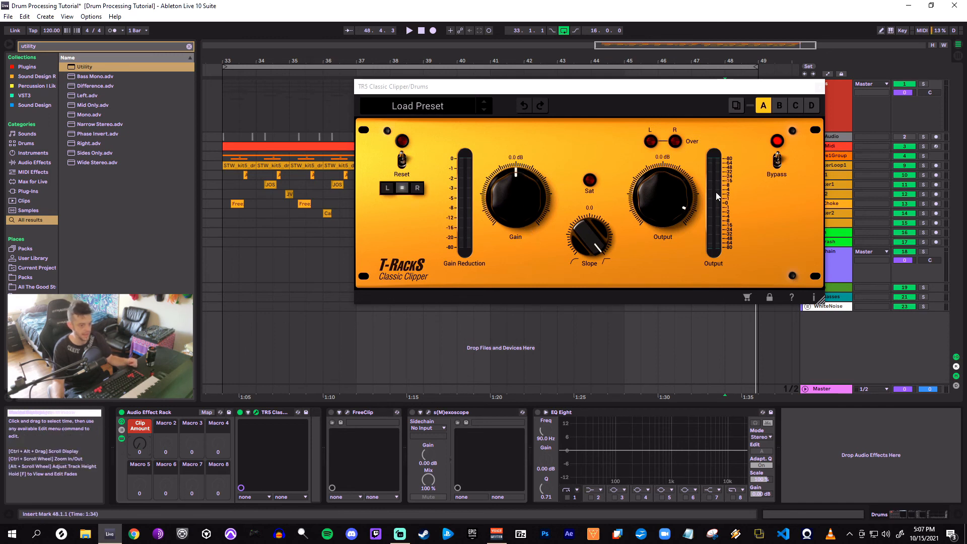
click(581, 249)
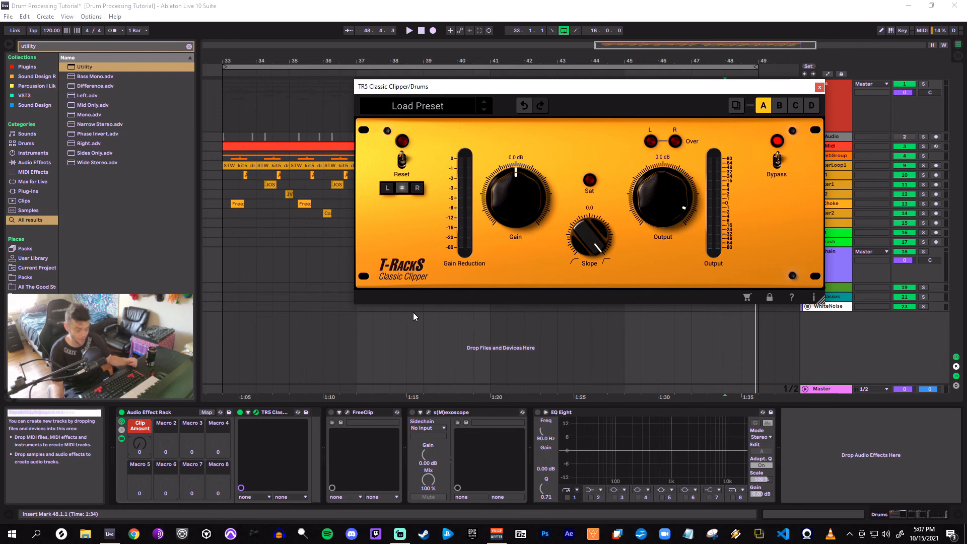
Try the rack's Clip Amount macro at 127, then return it to 0
click(141, 447)
drag(140, 447, 141, 403)
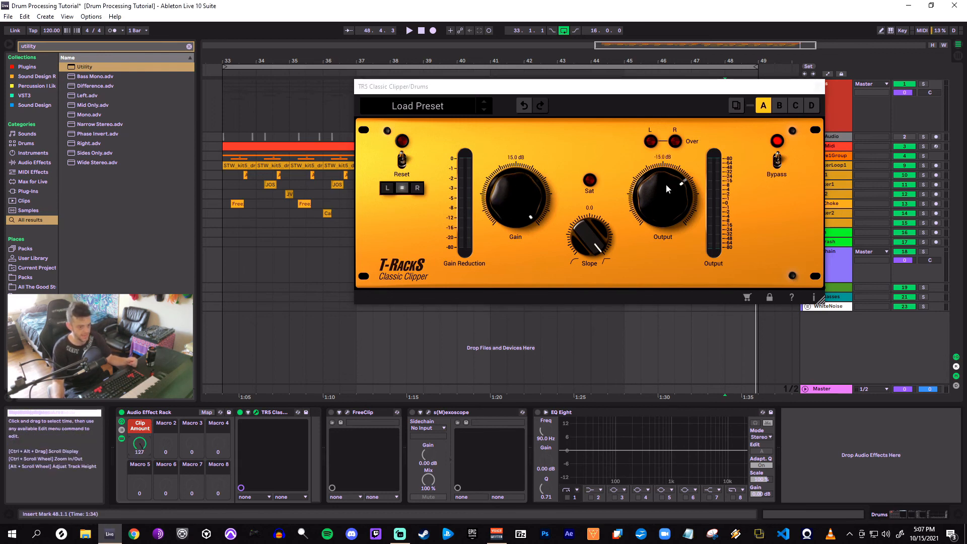
drag(139, 443, 139, 494)
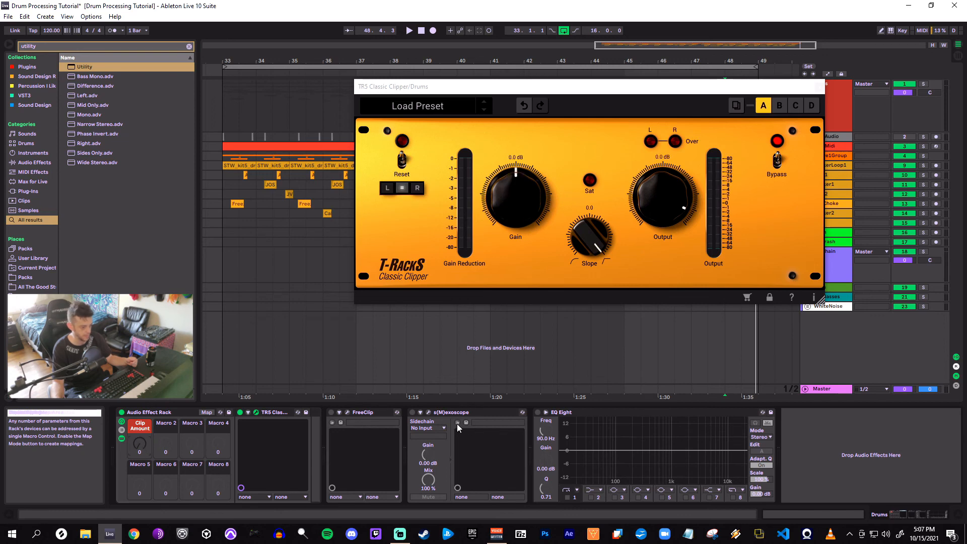
Enable and open the s(M)exoscope on the Drums group and place it beside the Classic Clipper
drag(522, 85, 201, 80)
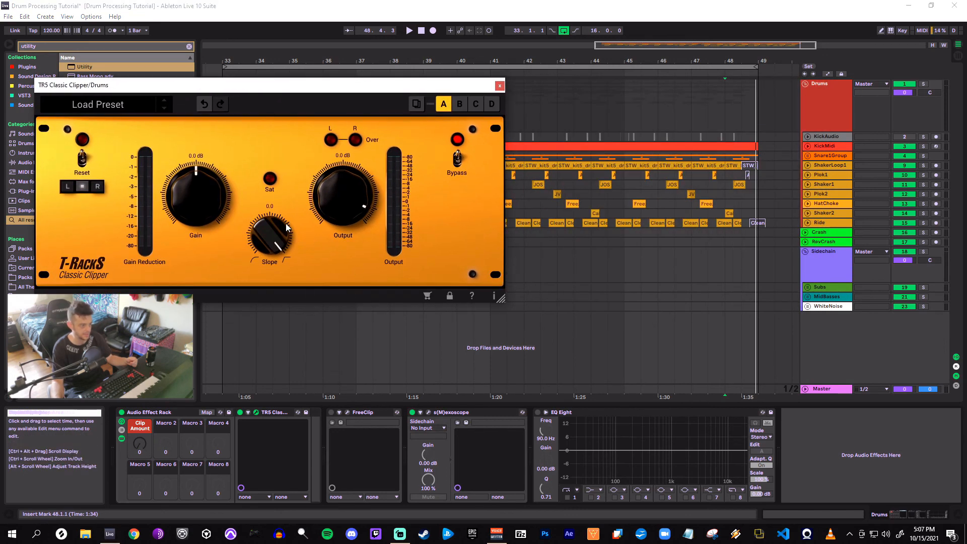
click(428, 413)
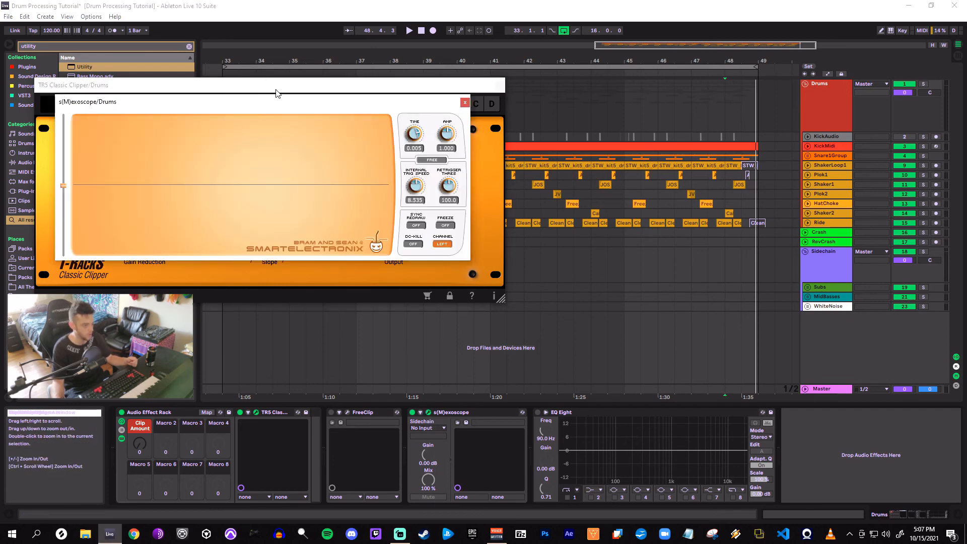
drag(282, 104, 735, 85)
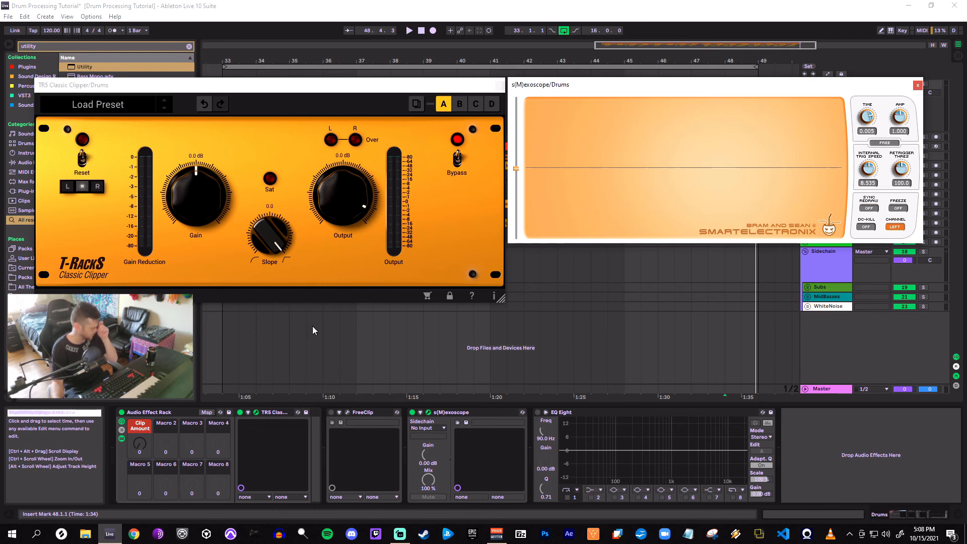
Play the drums with Clip Amount raised to 127 to view the clipping on the s(M)exoscope
key(space)
drag(138, 450, 138, 398)
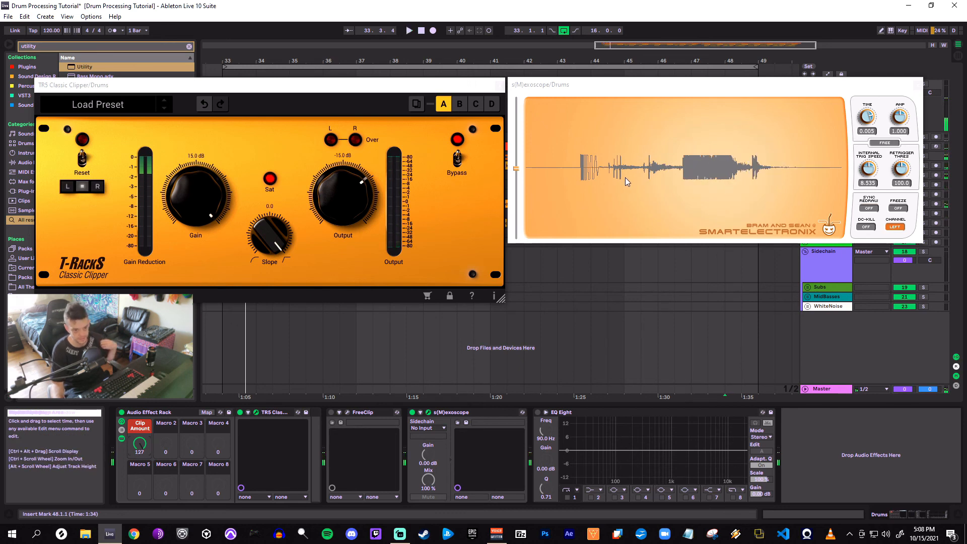
key(space)
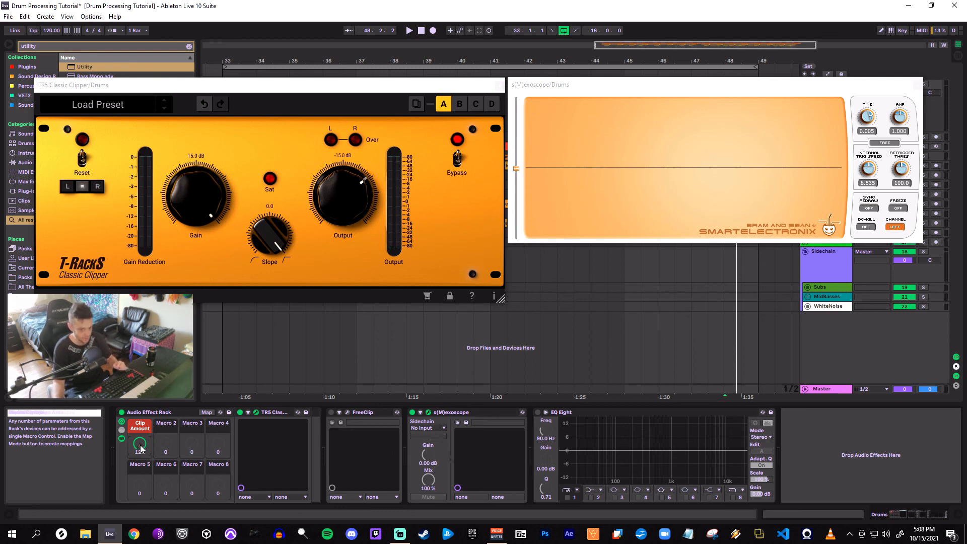
Bring Clip Amount back to 0 and set it to 35 while the drums play
drag(139, 443, 140, 508)
key(space)
drag(140, 444, 139, 428)
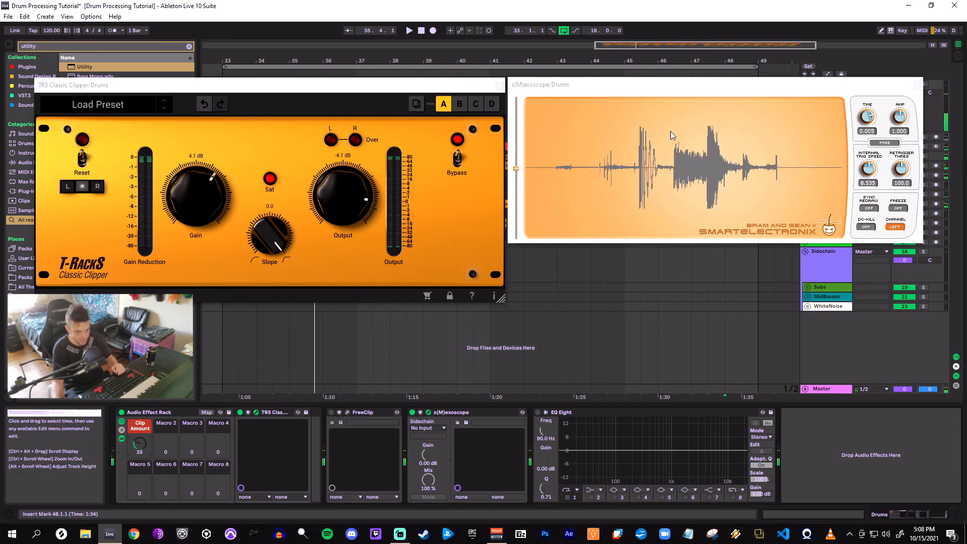
Bypass and re-enable the Audio Effect Rack during playback to compare the drums with and without clipping
click(124, 413)
key(space)
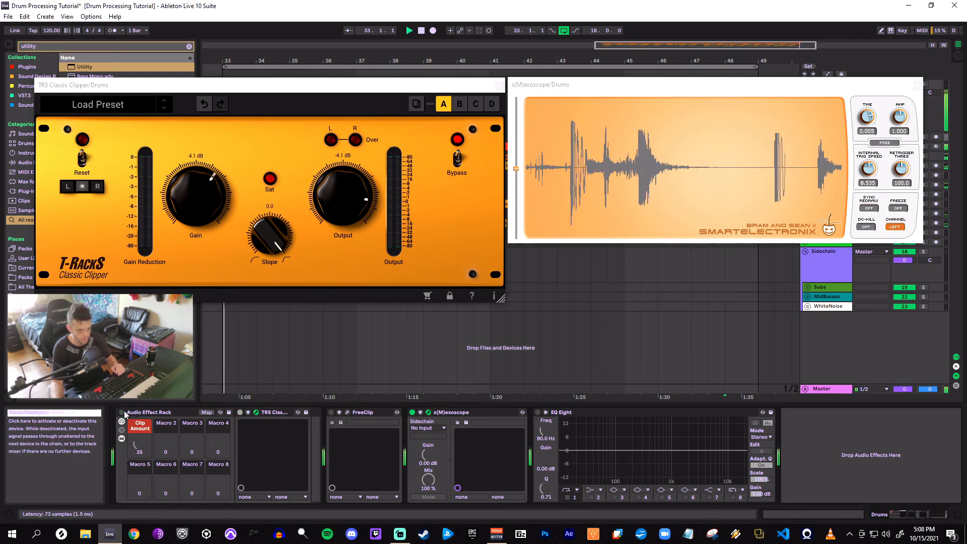
click(124, 413)
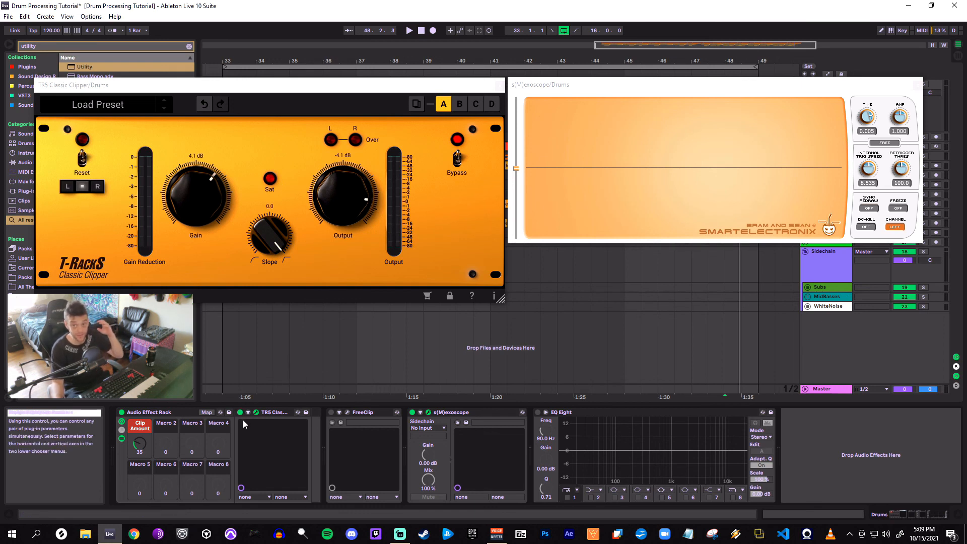
key(space)
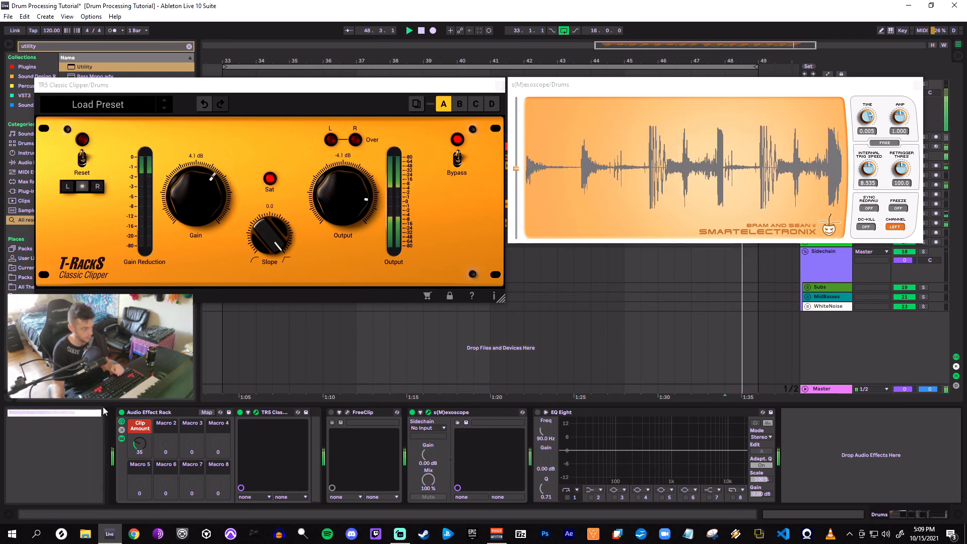
key(space)
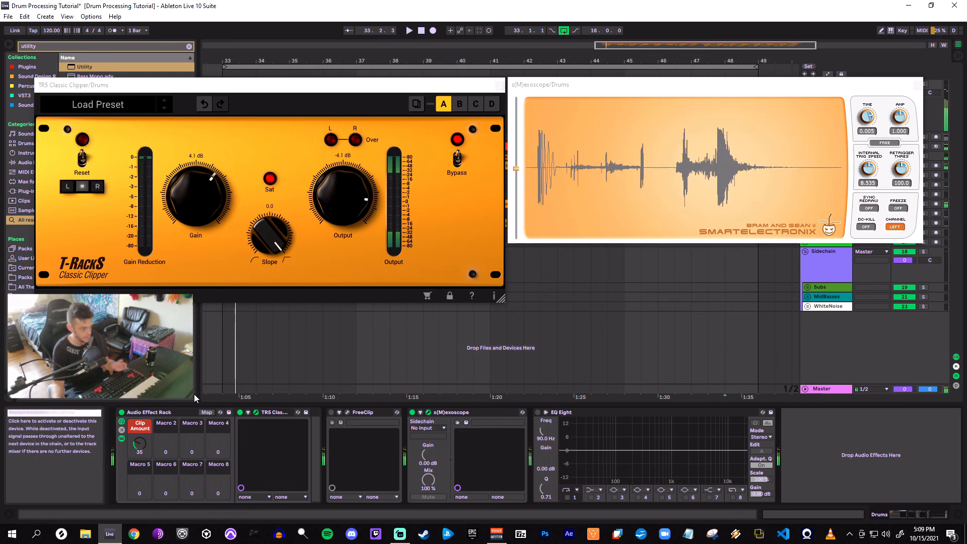
Switch from the Classic Clipper to FreeClip, closing the open plug-in windows and turning off and folding the clipper rack
click(499, 88)
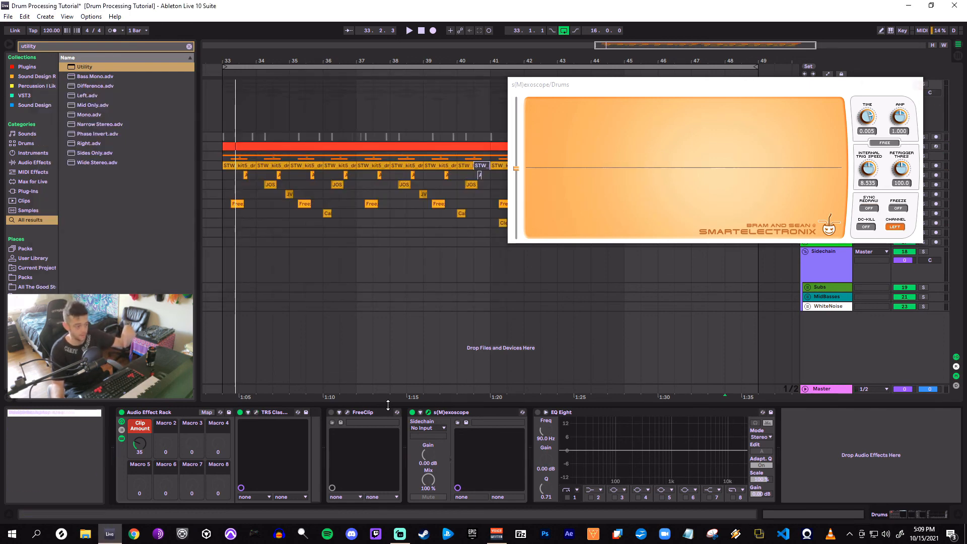
click(916, 84)
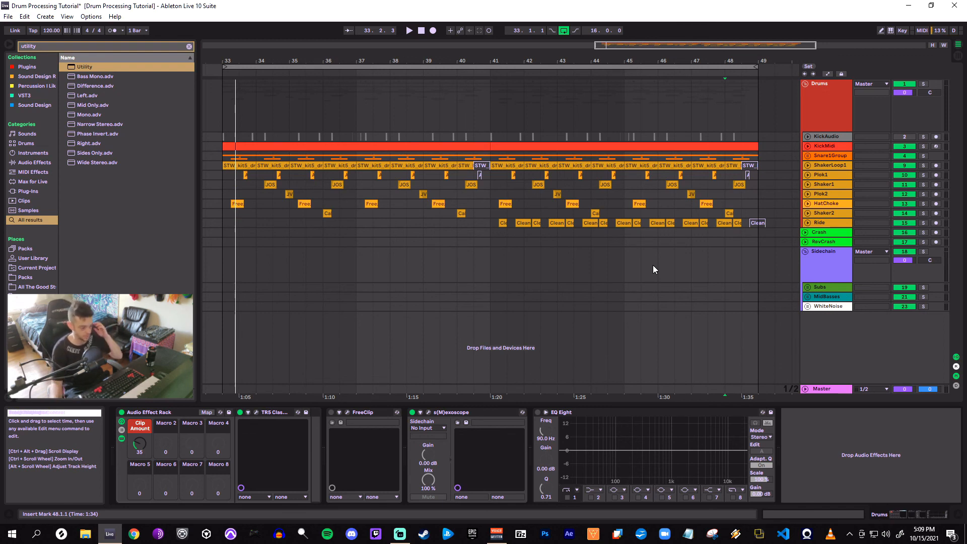
click(347, 413)
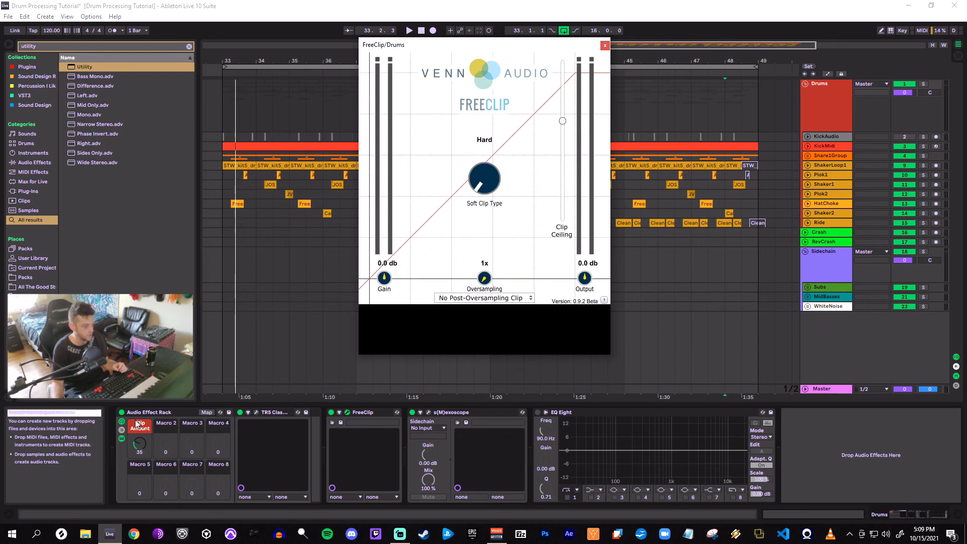
click(174, 413)
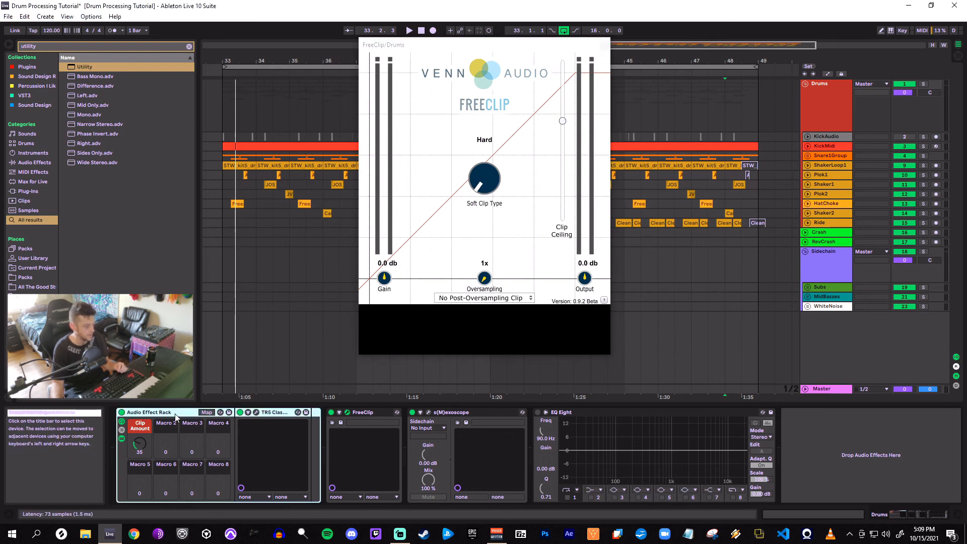
double_click(121, 414)
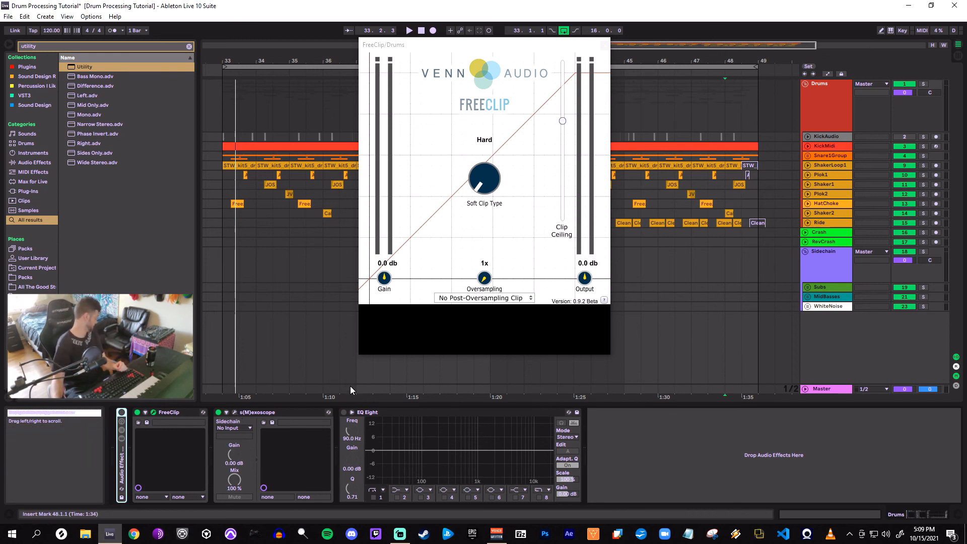
Try FreeClip's clip ceiling around -8.5 dB while the drums play, then raise it to its maximum
drag(559, 126, 571, 88)
key(space)
key(space)
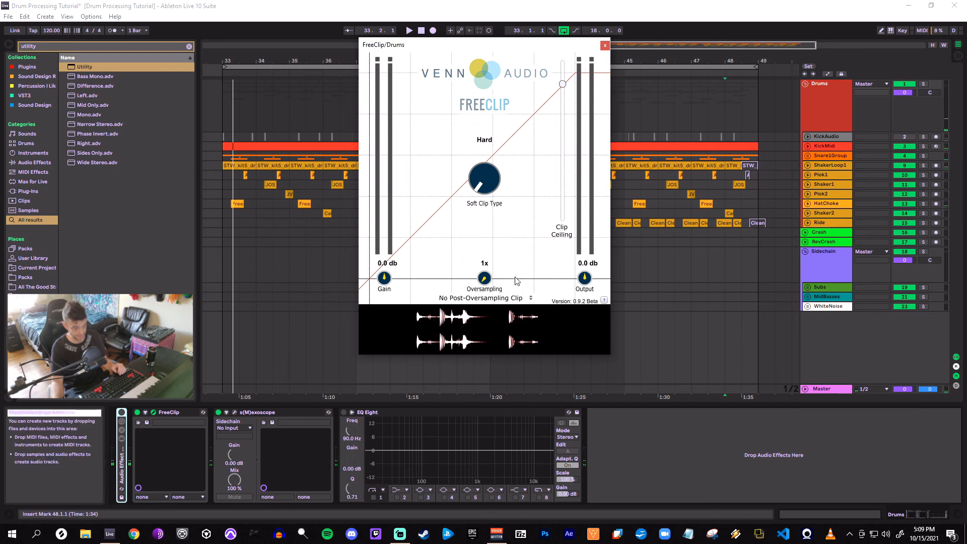
key(space)
drag(563, 84, 563, 62)
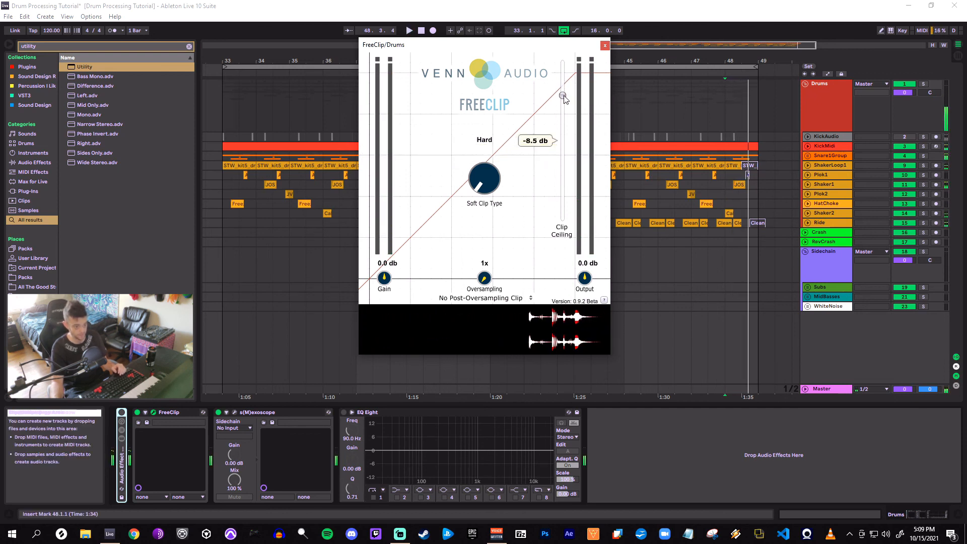
key(space)
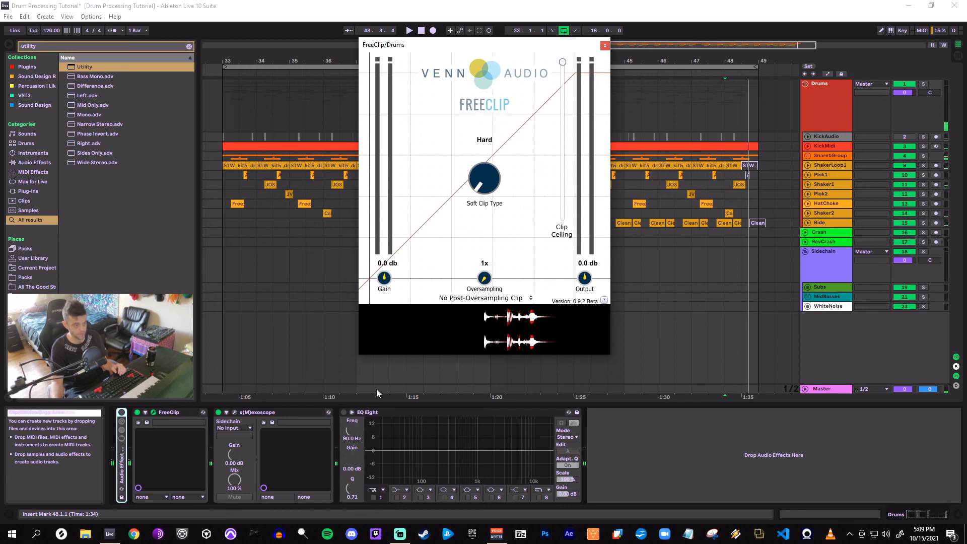
Open the s(M)exoscope and arrange it side by side with FreeClip
click(234, 412)
drag(659, 86, 685, 78)
click(402, 45)
drag(403, 44, 282, 59)
Try a different soft clip type in FreeClip, then return it to Hard
key(space)
drag(368, 210, 333, 167)
drag(367, 199, 373, 248)
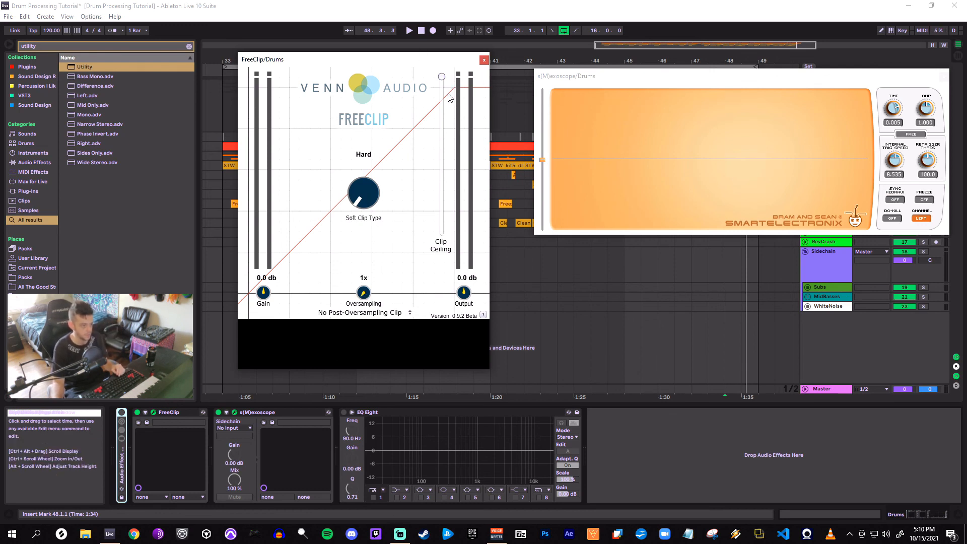
Set FreeClip's clip ceiling to -10.4 dB and its oversampling to 32x while checking the drums in playback
drag(443, 84, 444, 126)
key(space)
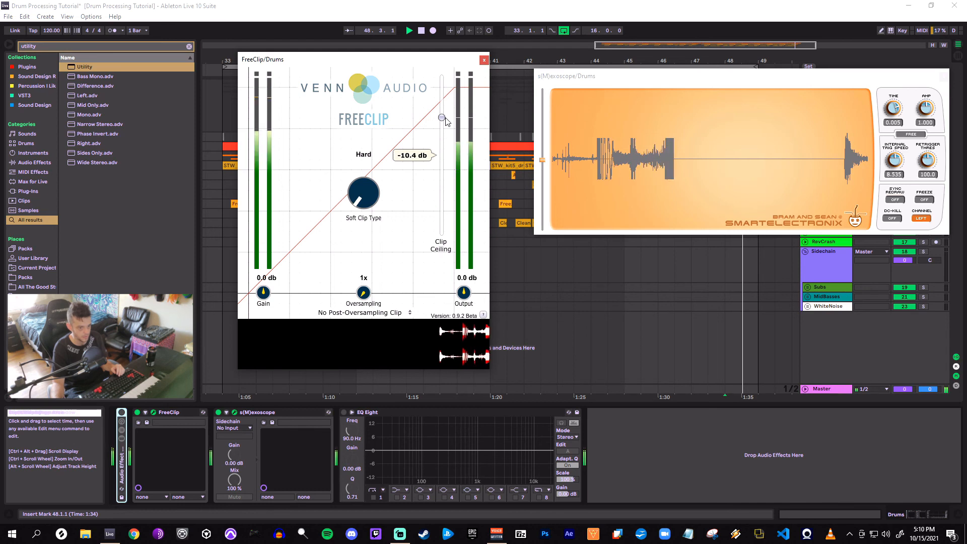
drag(363, 292, 373, 202)
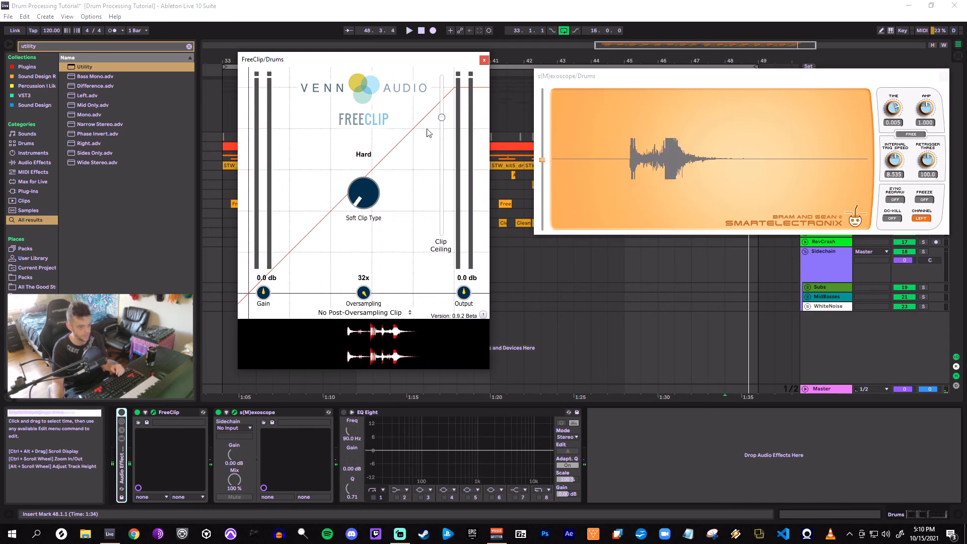
Raise FreeClip's clip ceiling slightly and set its oversampling to 1x while playing the drums, then stop playback
key(space)
drag(442, 117, 442, 106)
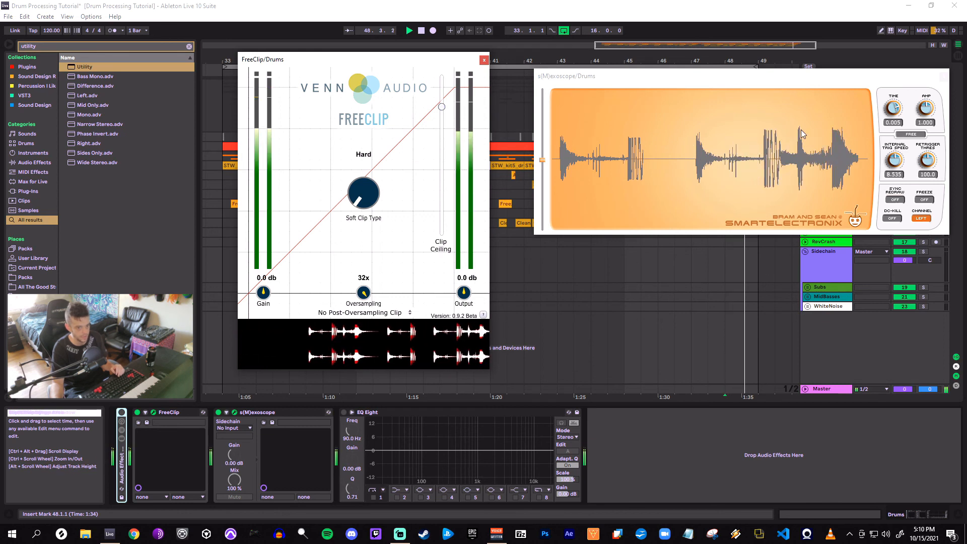
drag(364, 292, 403, 454)
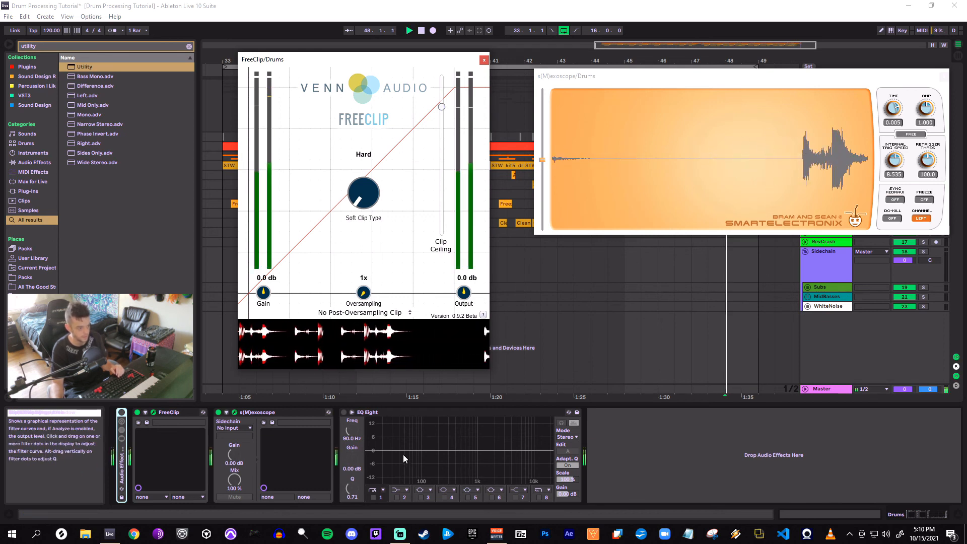
key(space)
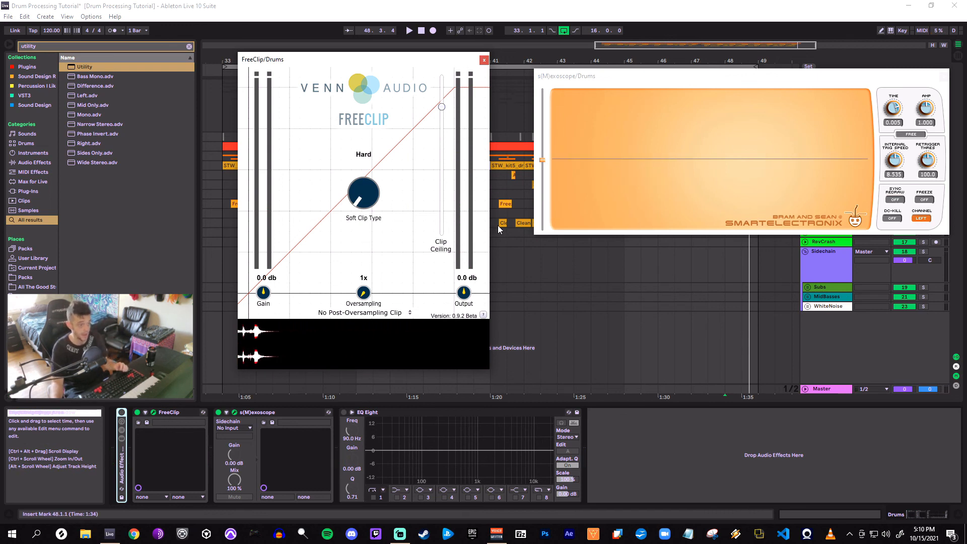
Close the FreeClip and s(M)exoscope windows, deactivate both devices, and unfold the Audio Effect Rack holding the classic clipper on the Drums group
click(484, 60)
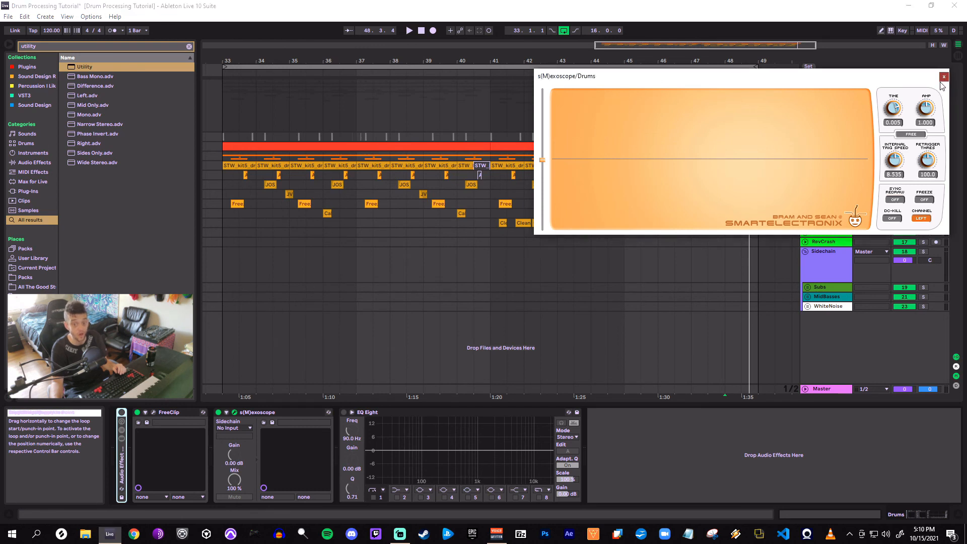
click(944, 76)
click(248, 414)
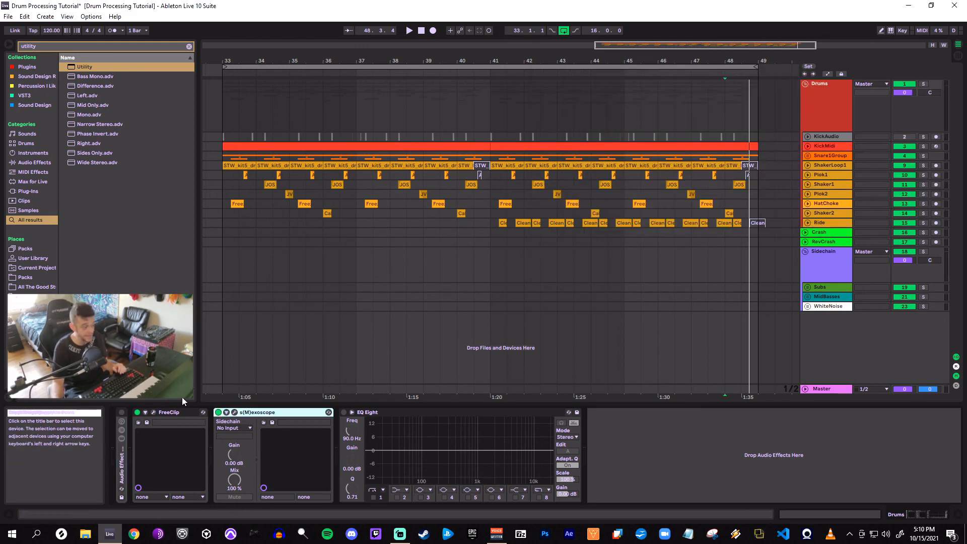
shift+click(167, 413)
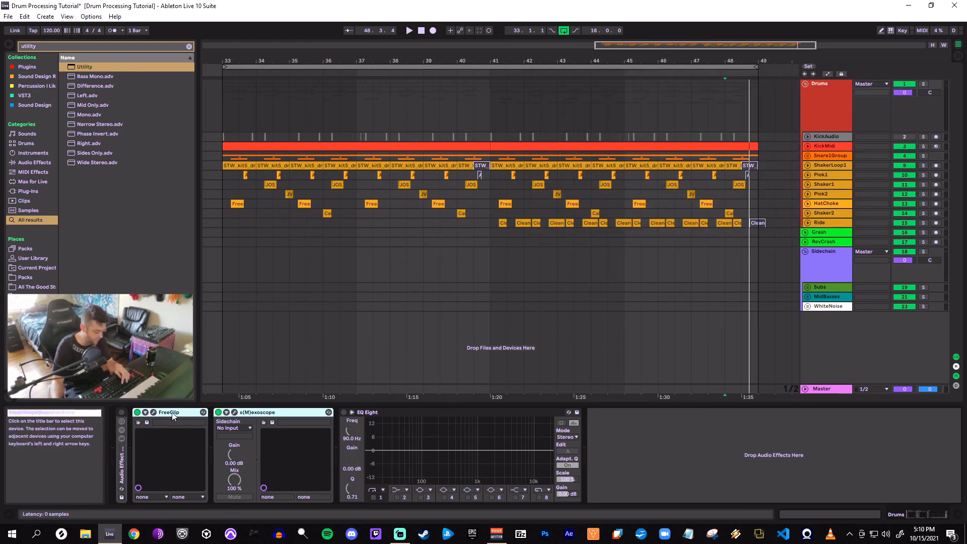
double_click(120, 455)
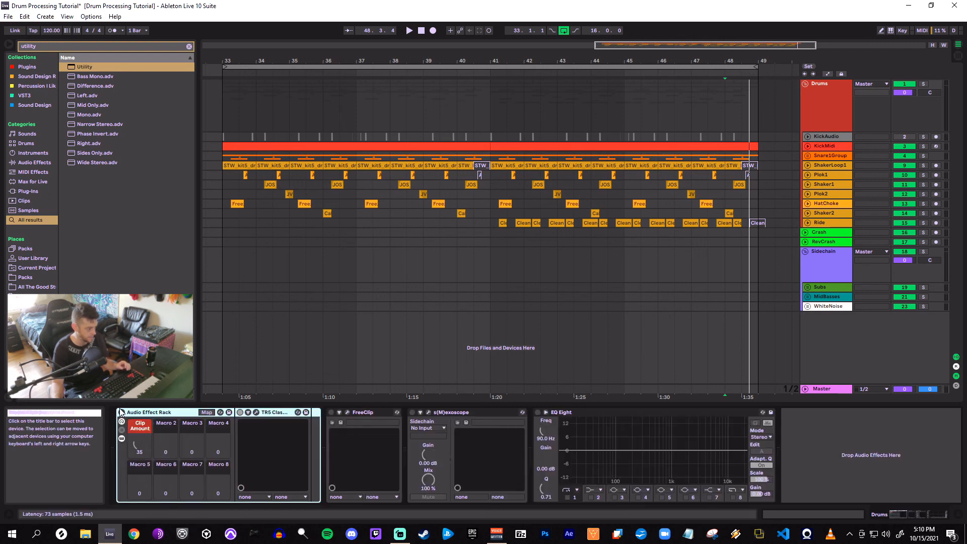
Play the Drums group from bar 33 and lower the rack's Clip Amount macro to about 27
click(222, 120)
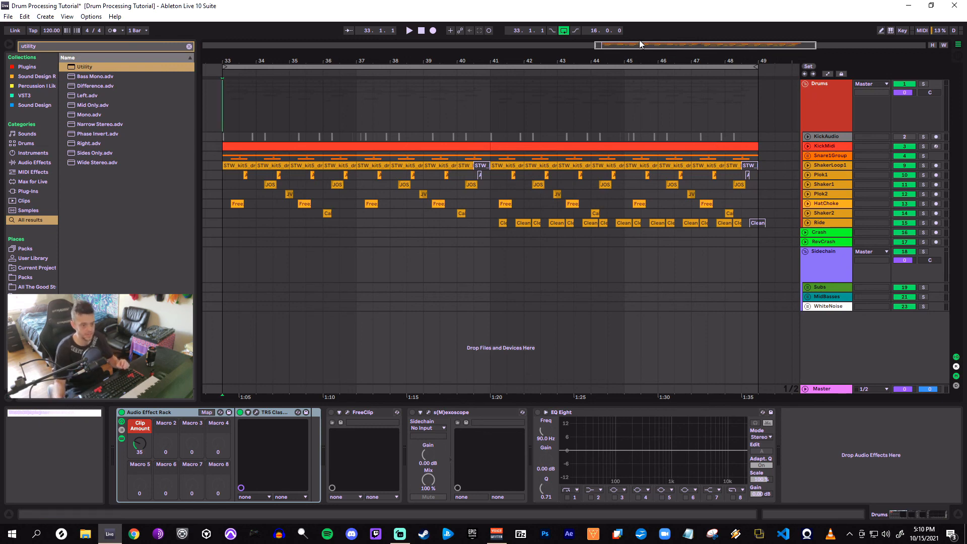
drag(640, 44, 624, 62)
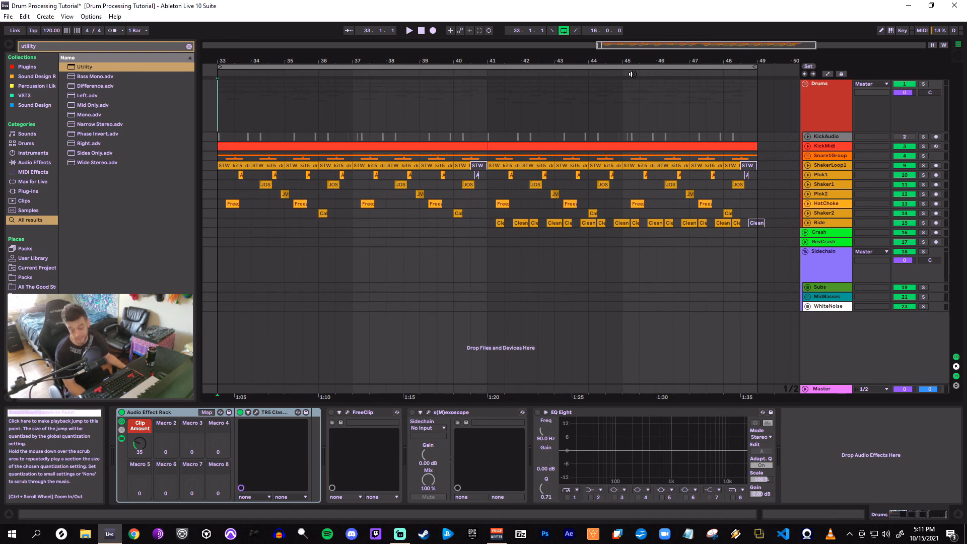
key(space)
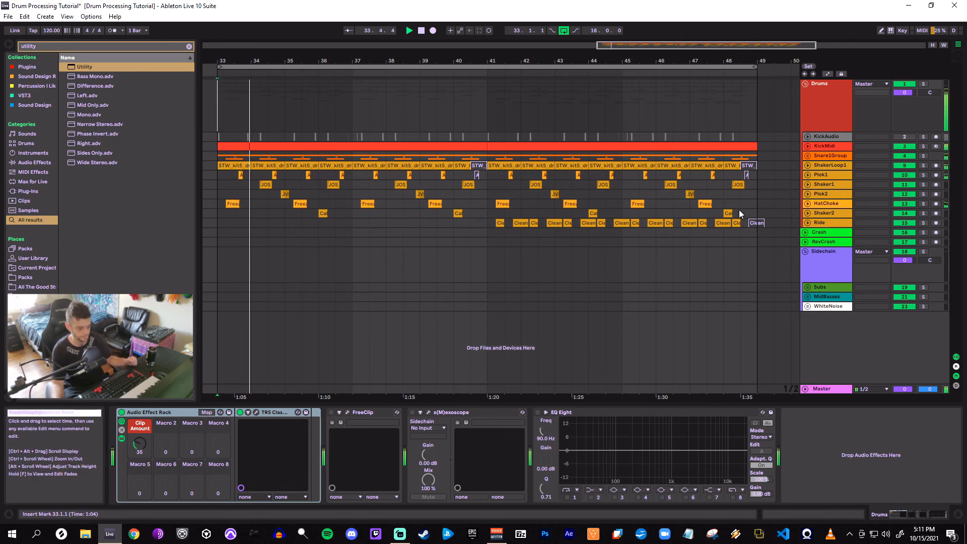
click(836, 96)
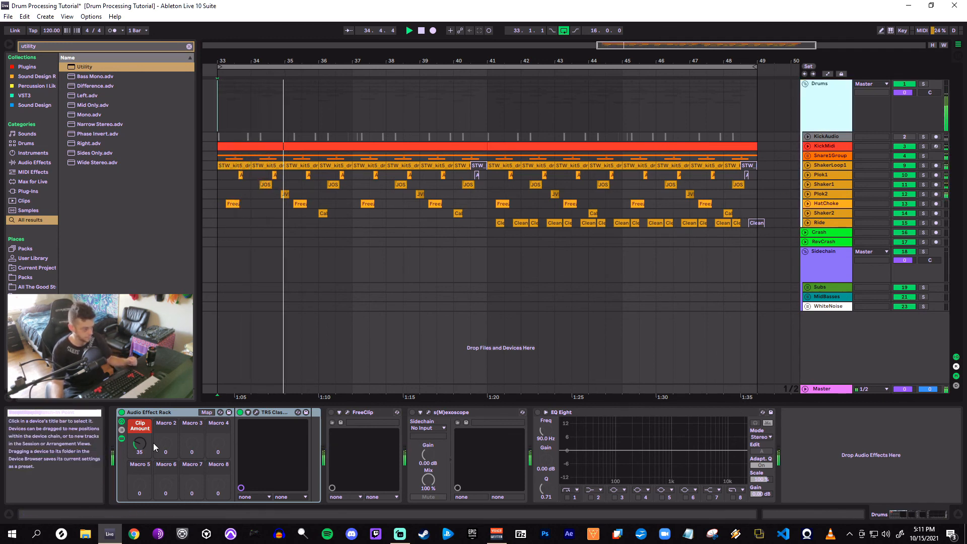
drag(156, 433, 142, 447)
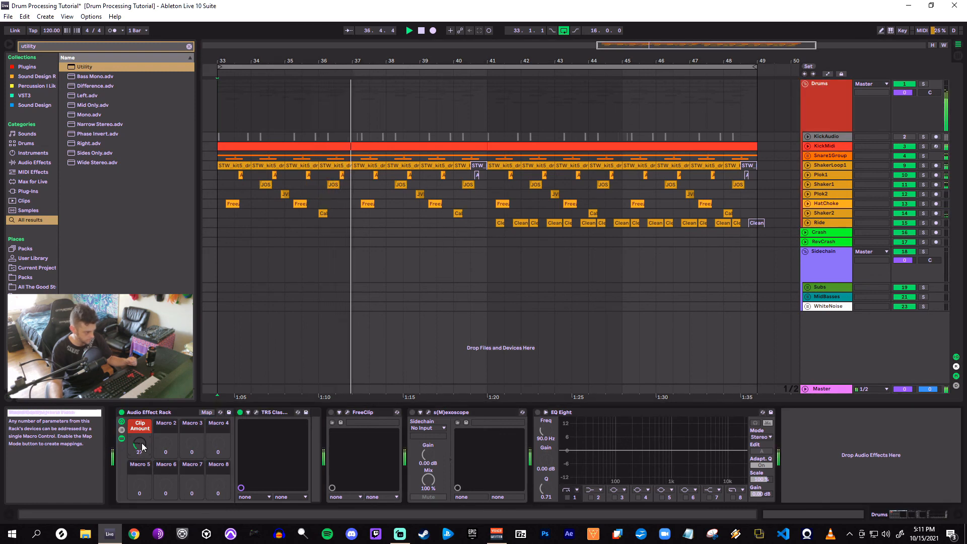